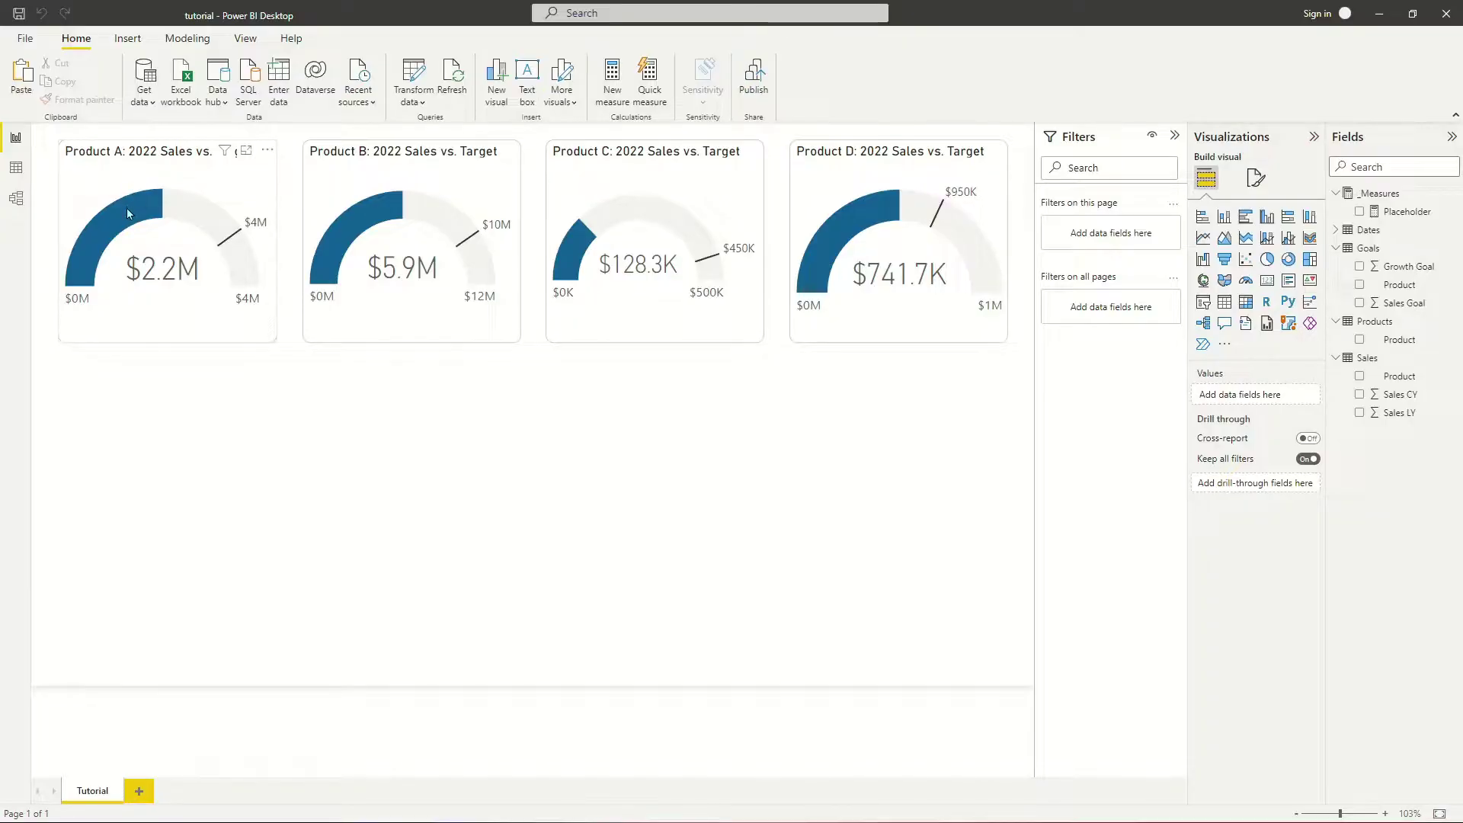
- Insert a rectangle shape and stretch it into a full-width banner across the top of the report page
mouse_move(127, 208)
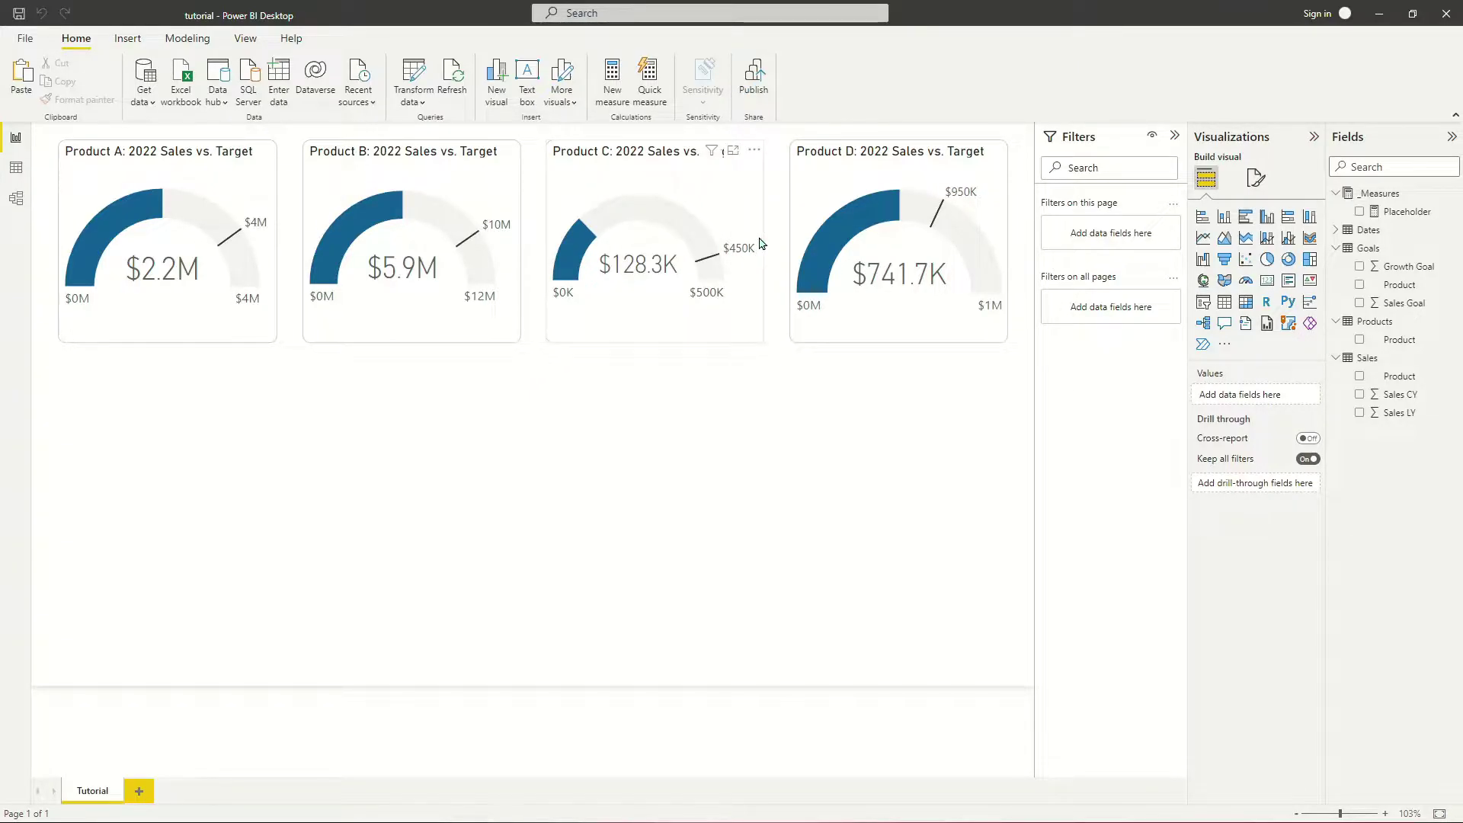
mouse_move(734, 254)
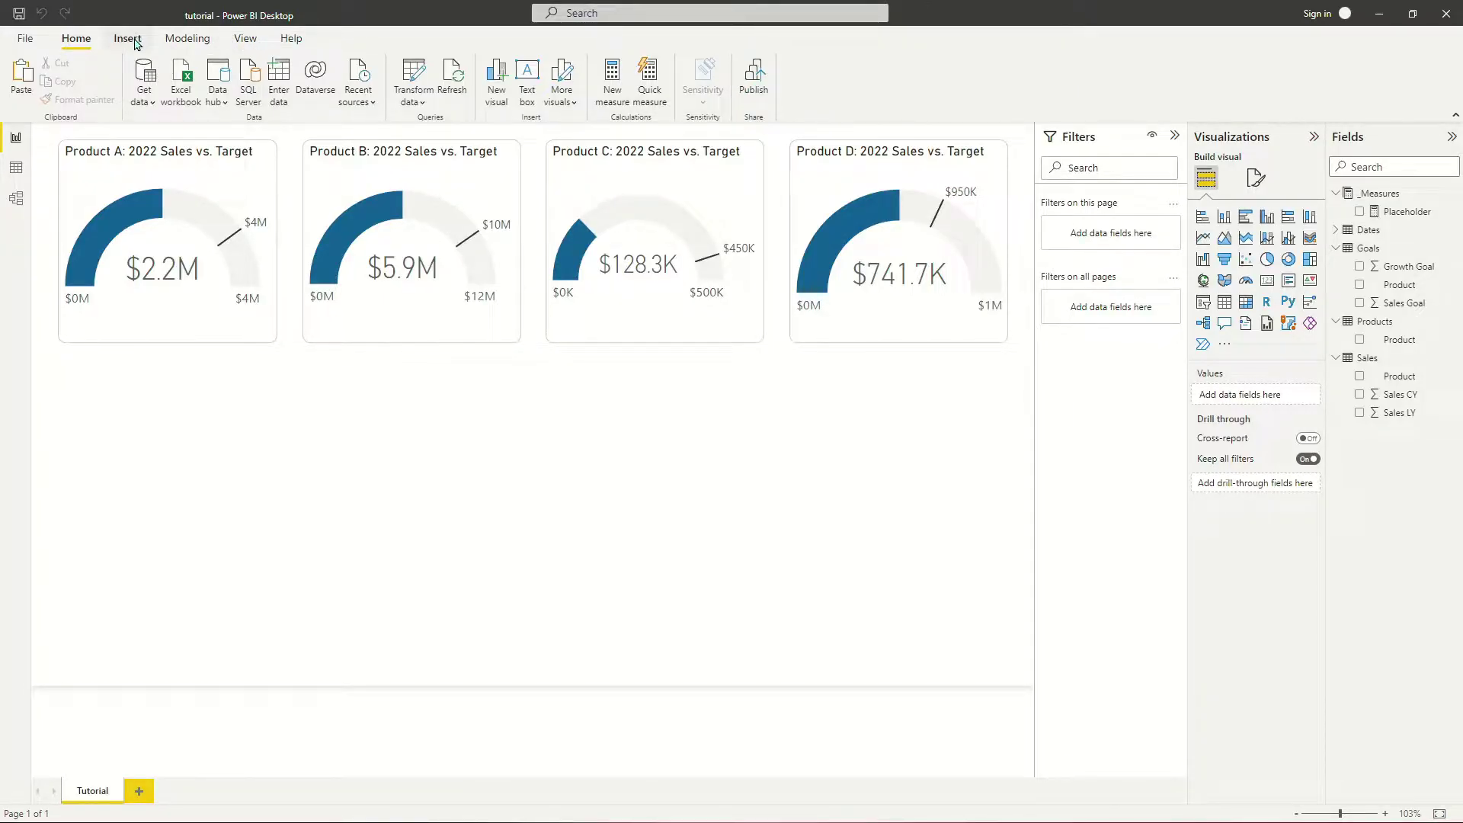
click(135, 43)
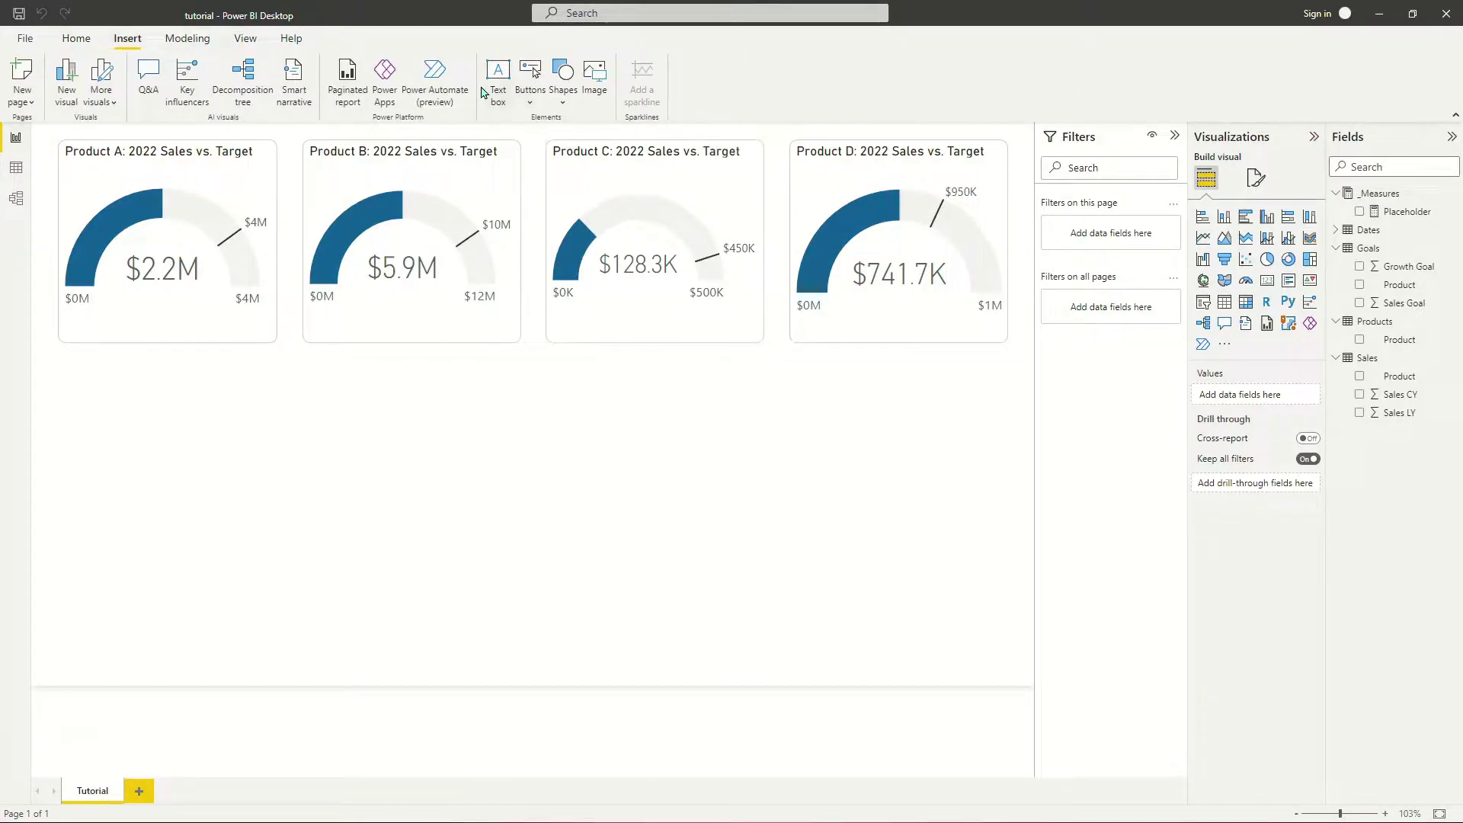
click(564, 90)
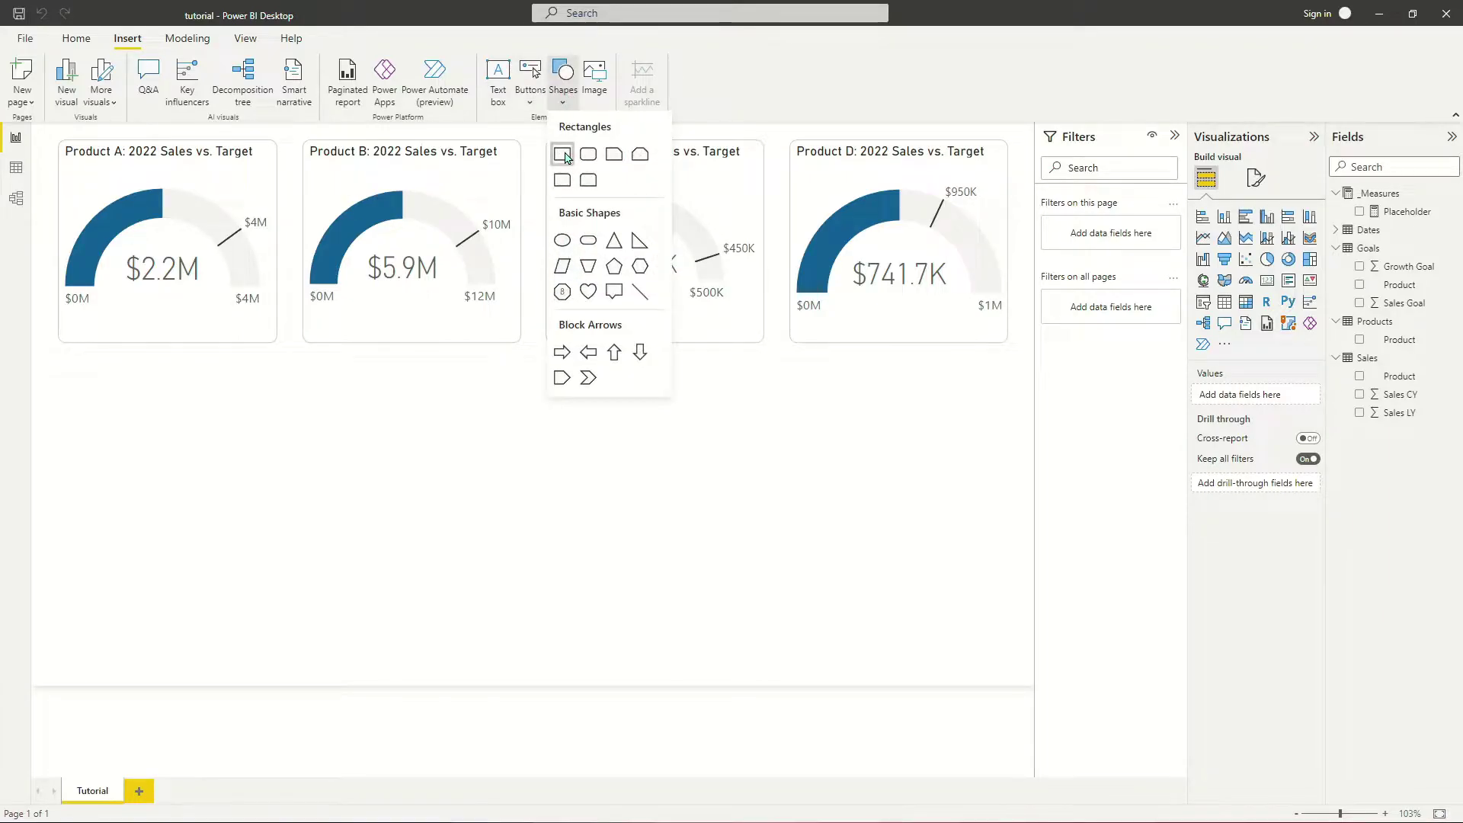
click(561, 154)
drag(189, 437, 163, 219)
drag(252, 330, 1083, 189)
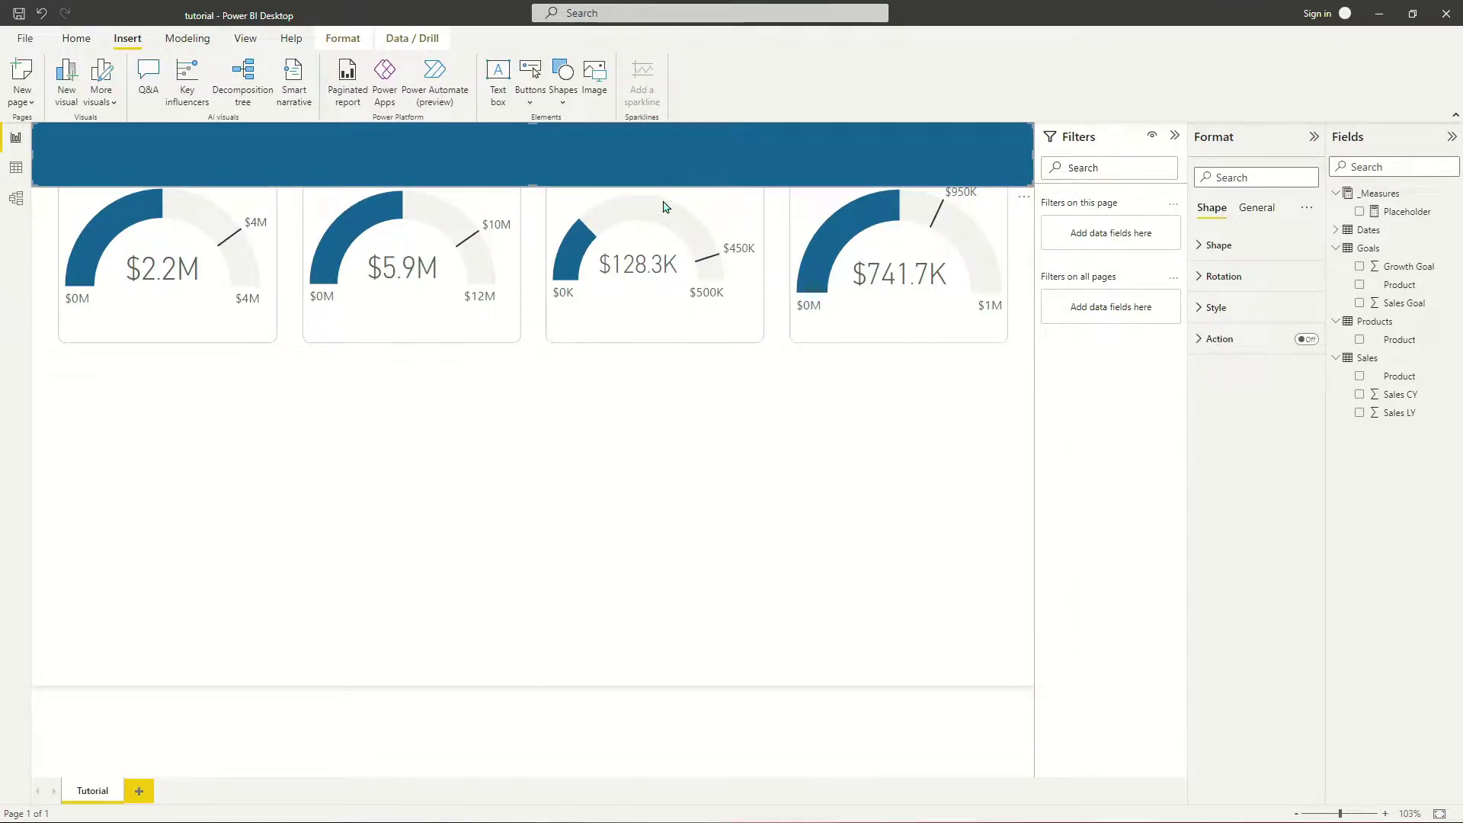
click(587, 445)
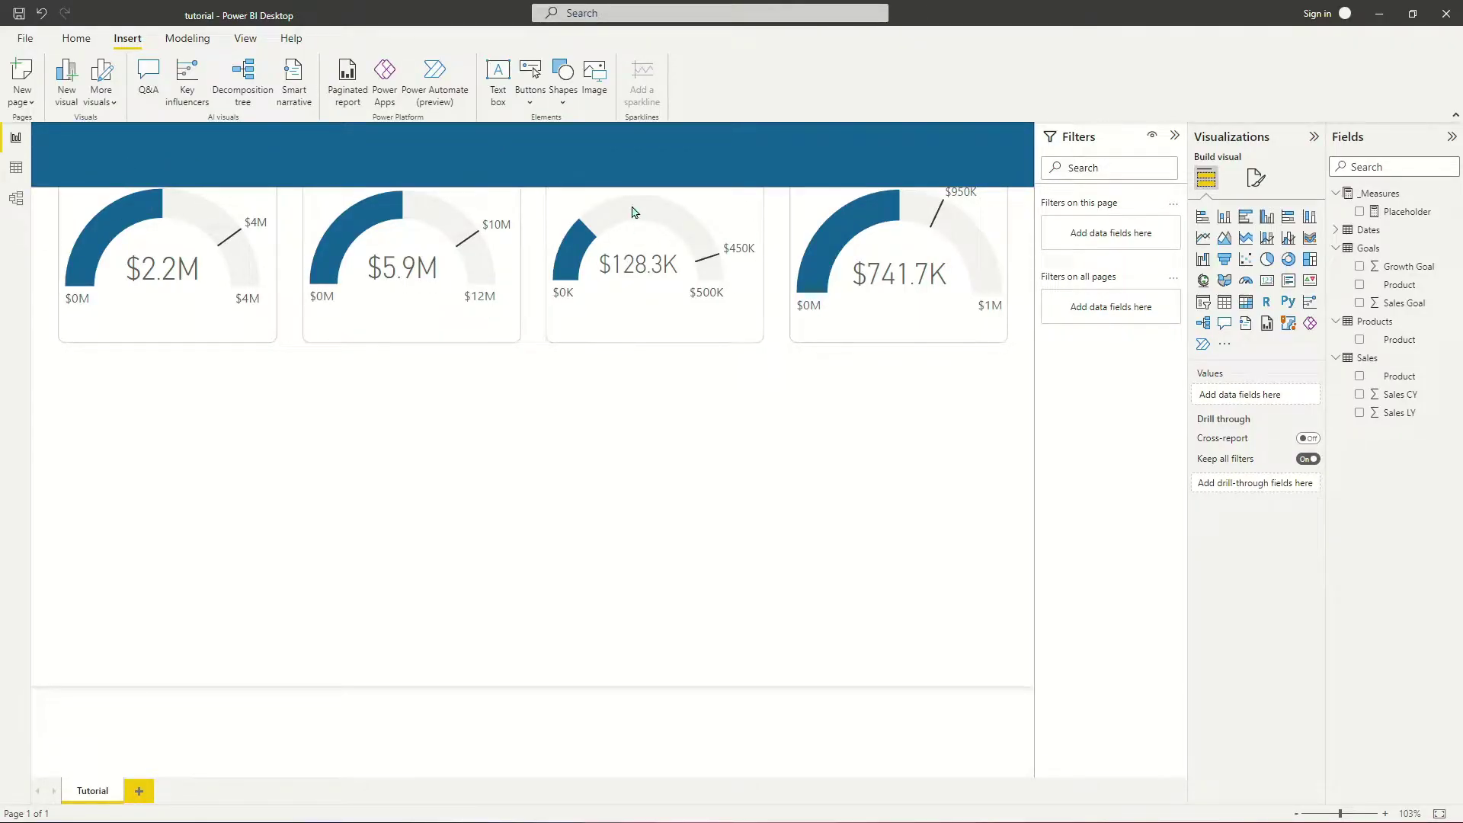
- Move the blue rectangle banner down over the lower part of the gauges and delete it
mouse_move(169, 203)
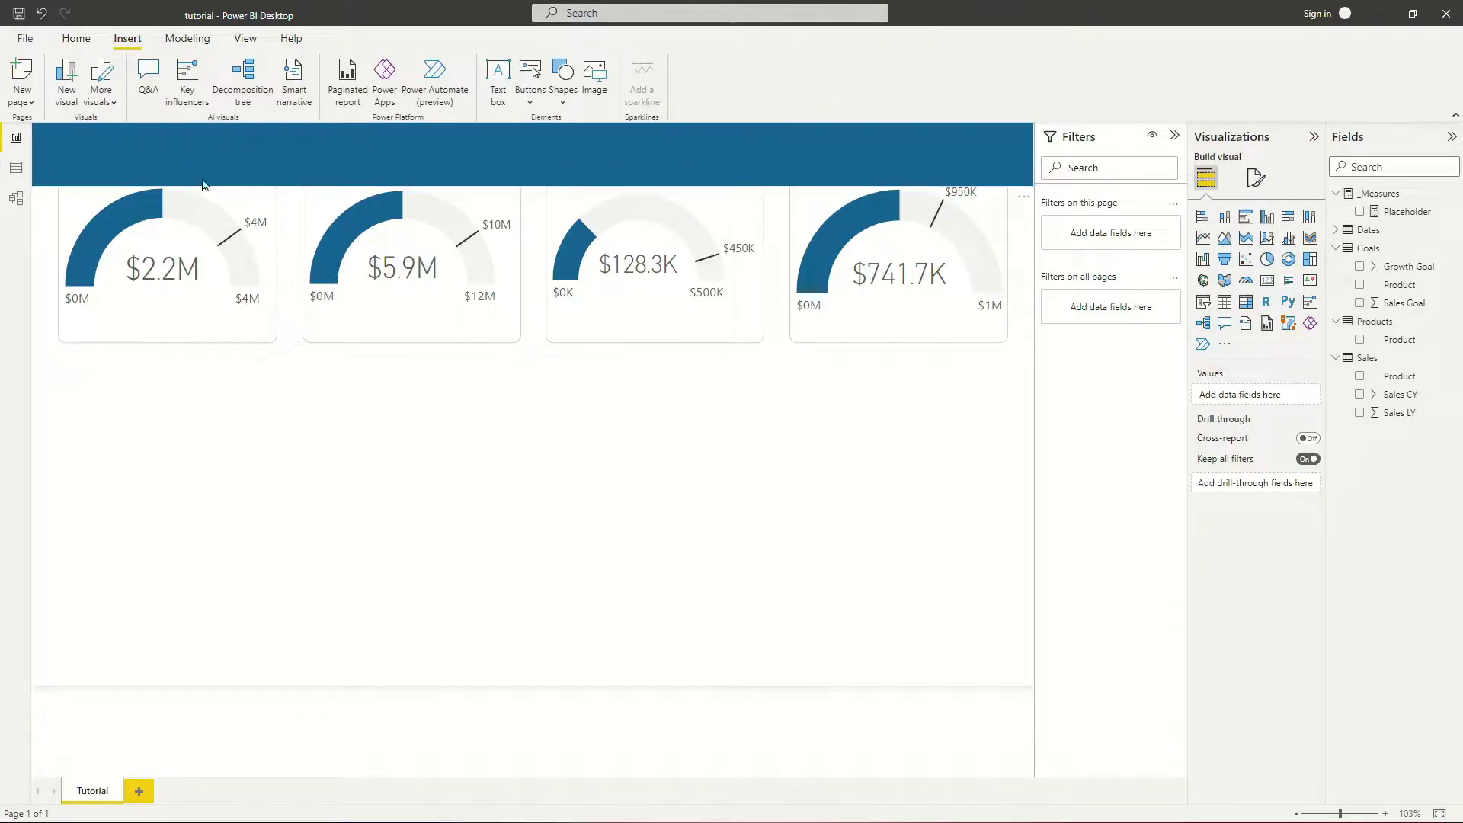
drag(786, 162, 987, 351)
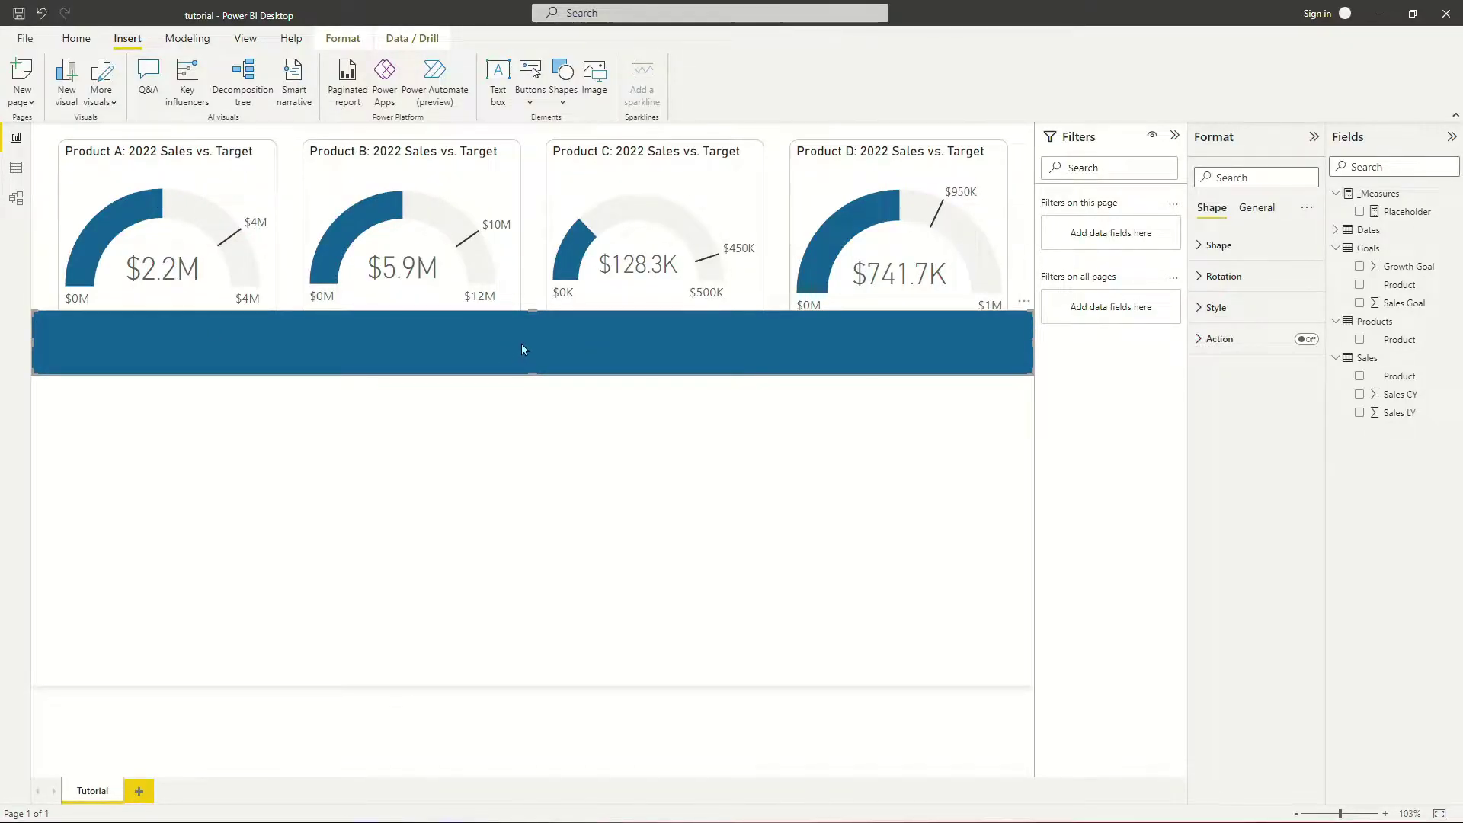
key(Delete)
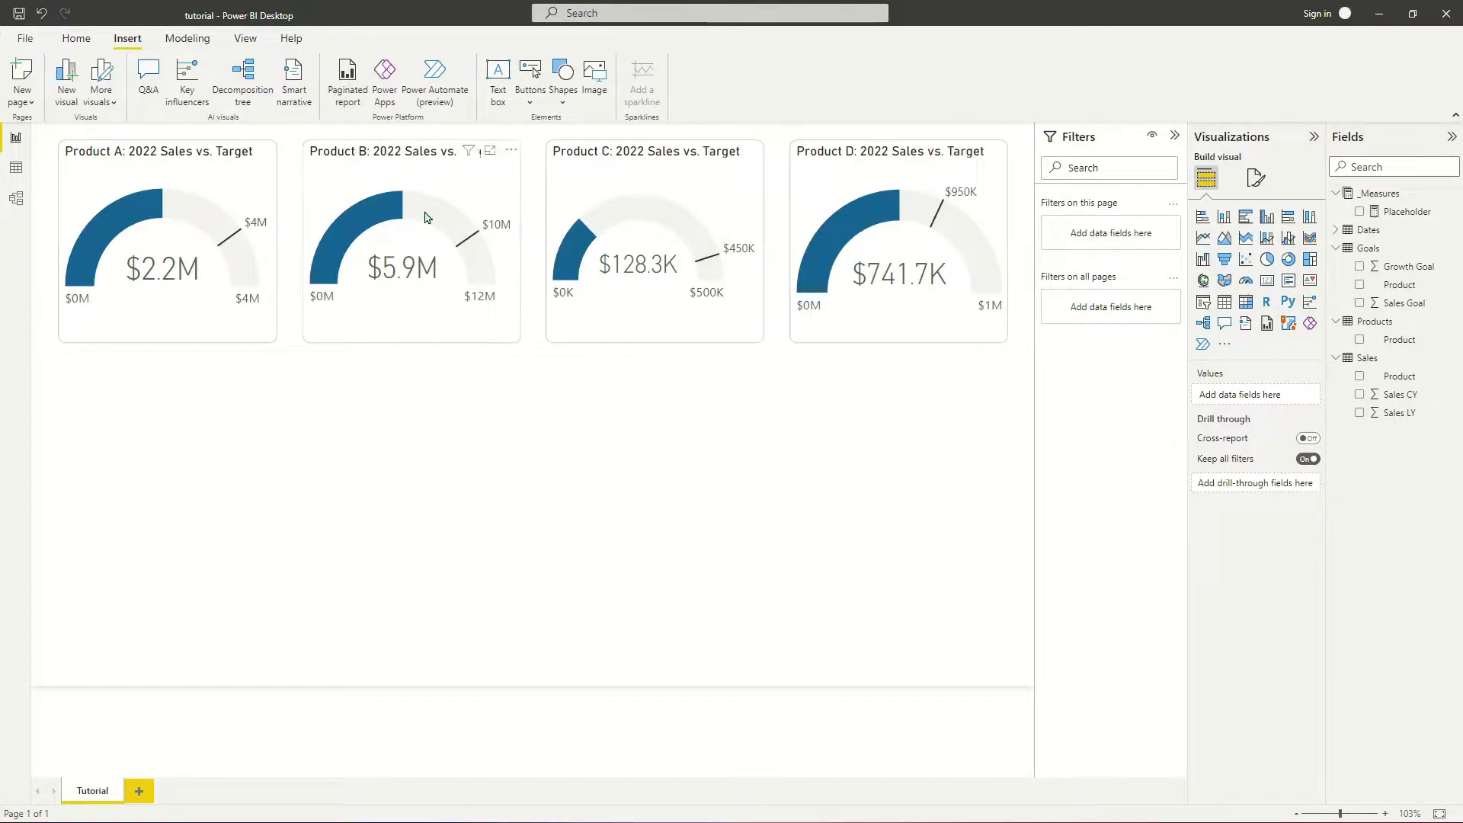
- Create a table of the Products table's Product field in the empty area below the gauges and enlarge it
mouse_move(591, 233)
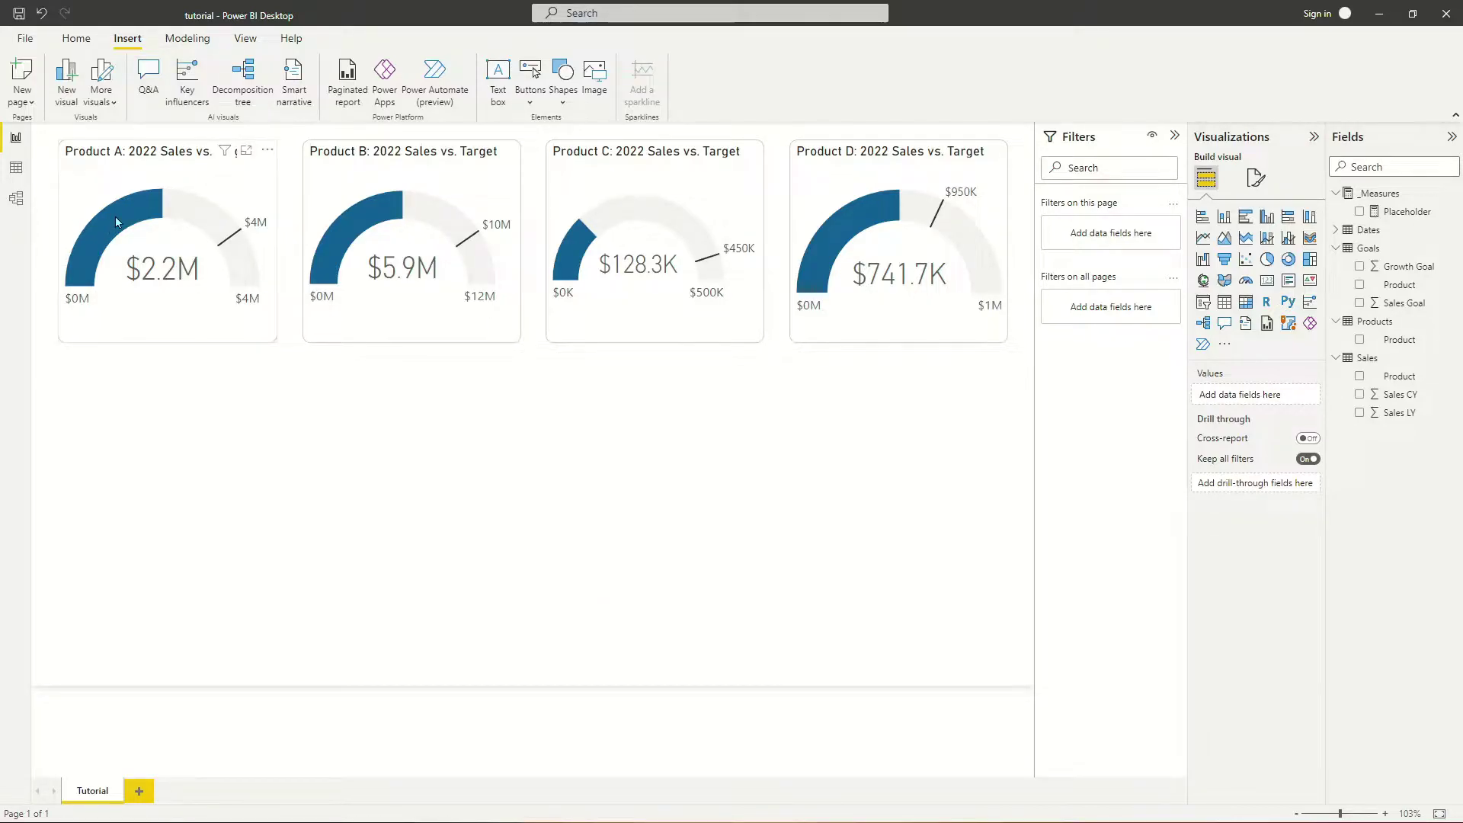
mouse_move(248, 271)
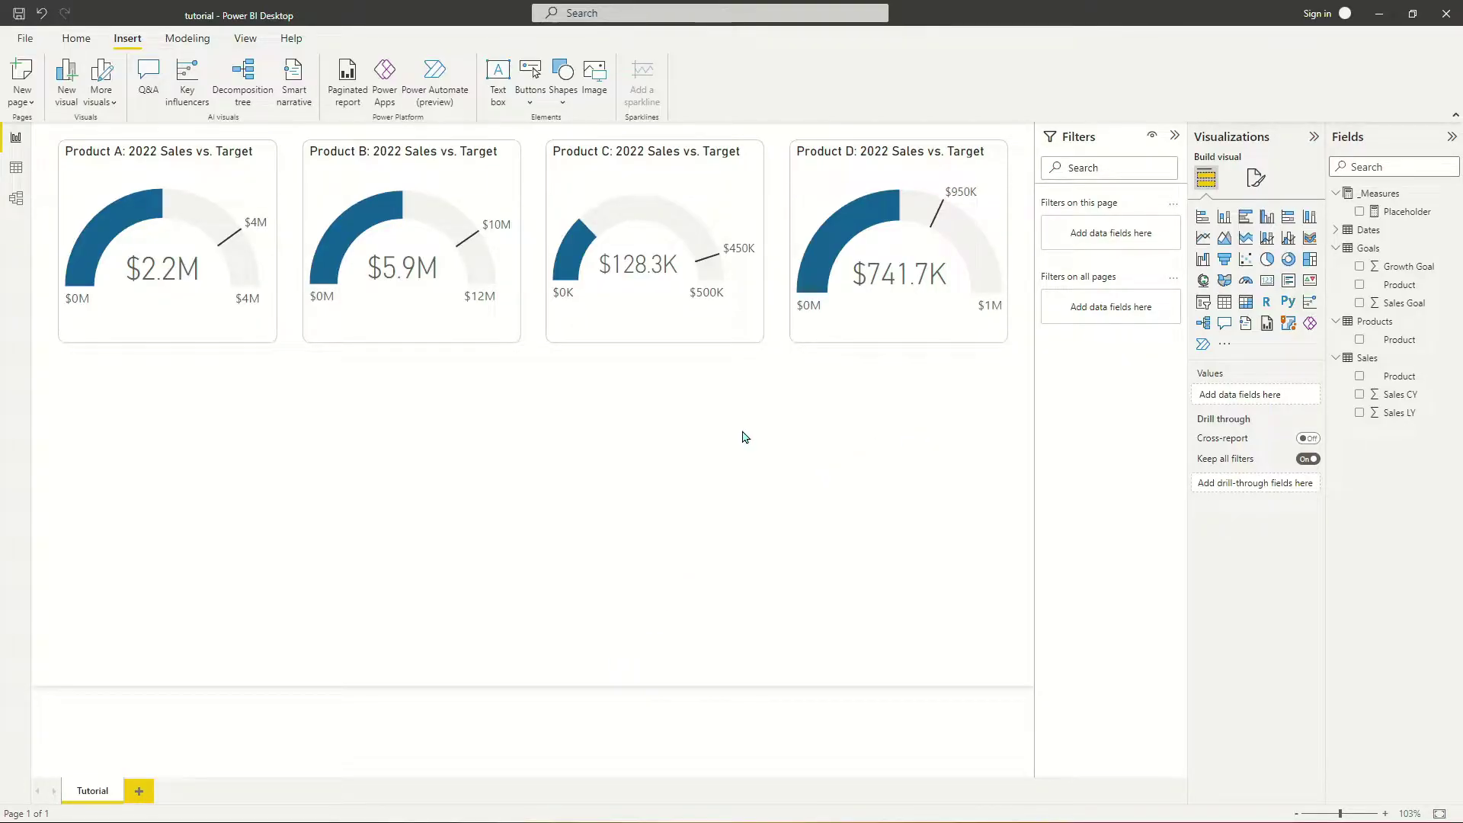
drag(1395, 349, 337, 480)
drag(213, 474, 213, 567)
drag(275, 639, 400, 656)
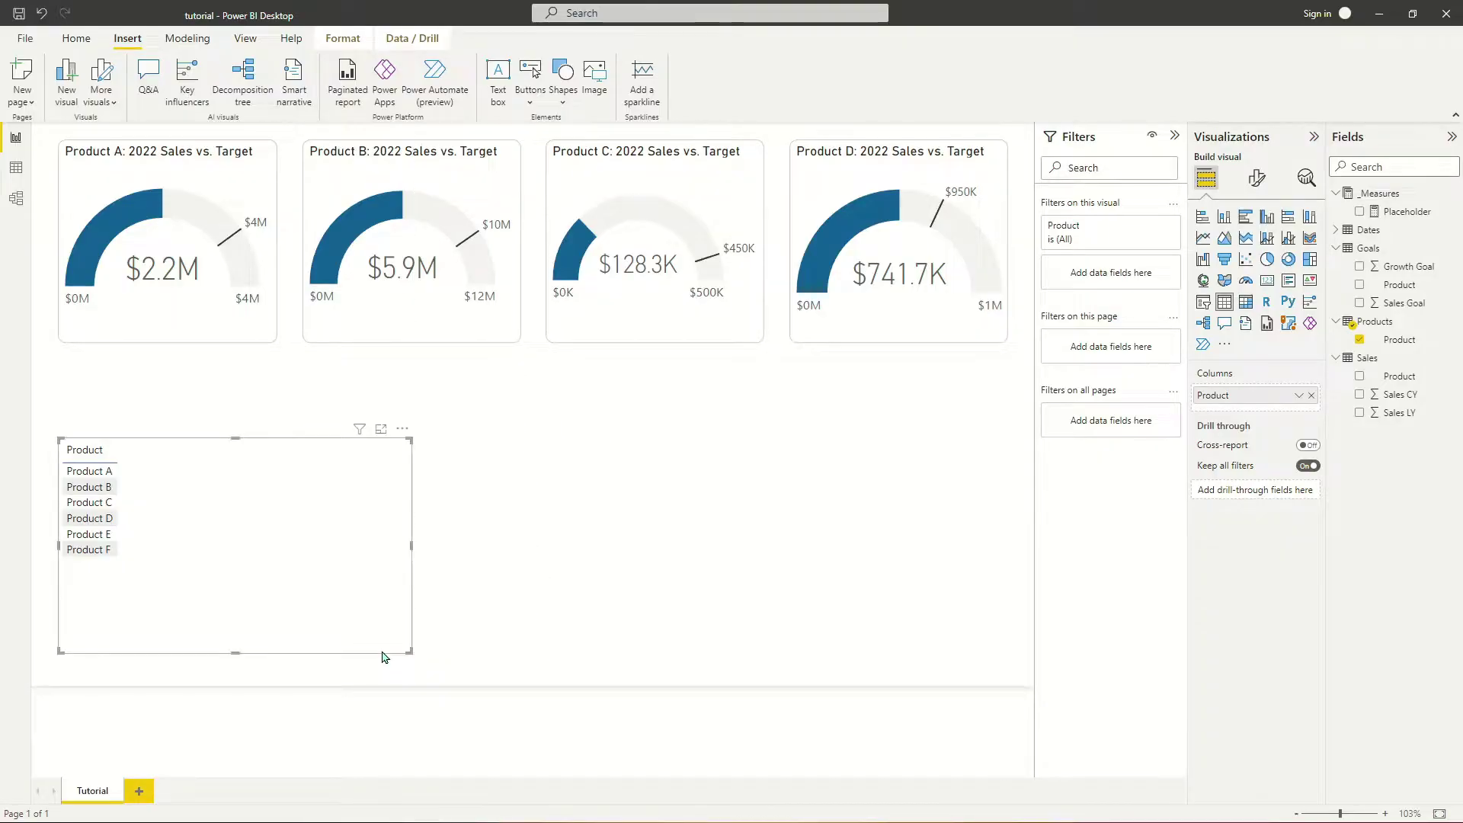
drag(313, 594, 302, 604)
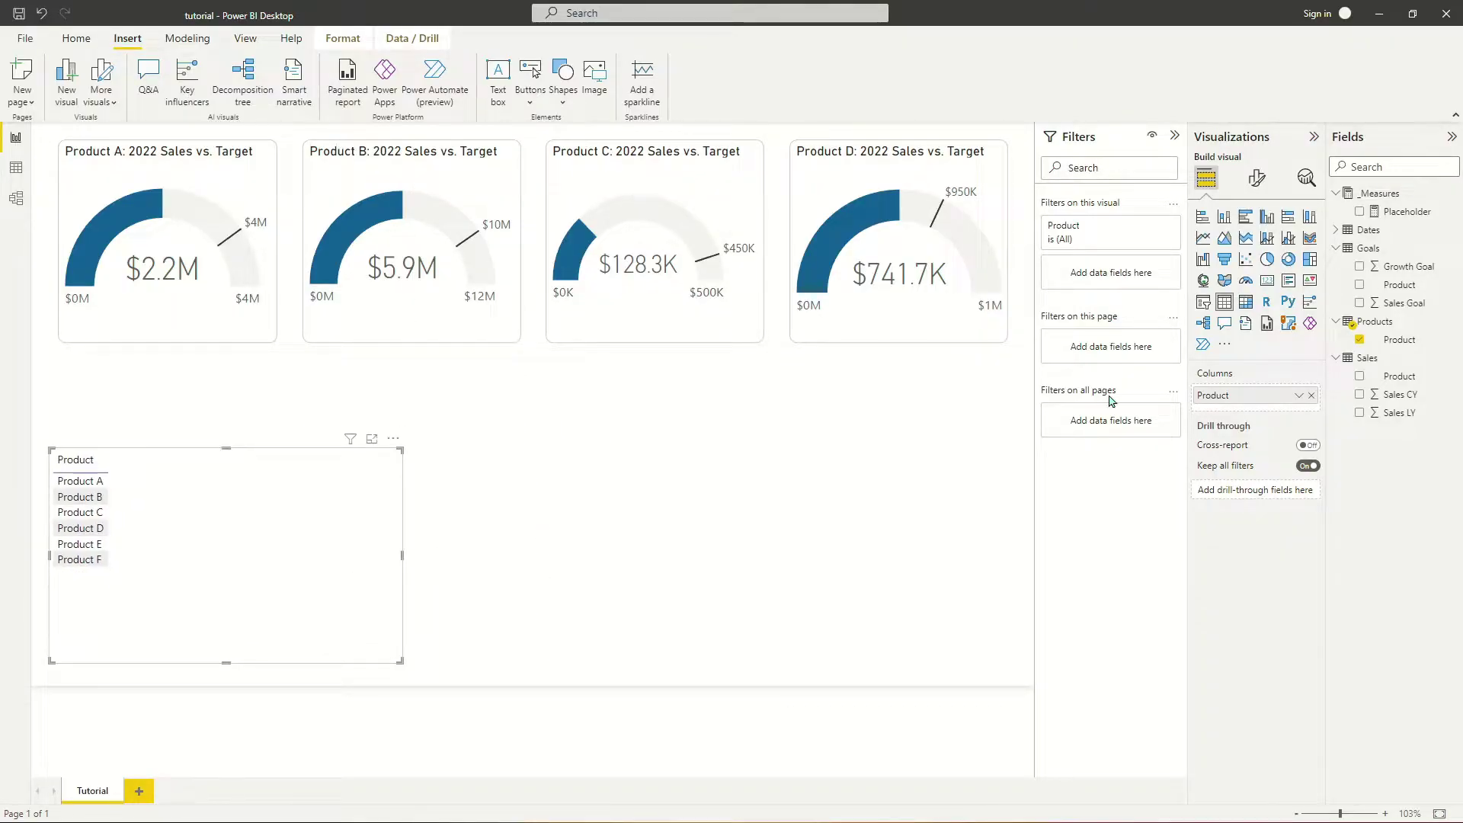
- Add Sales CY and Sales Goal as columns to the product table and widen the visual
drag(1397, 395, 1295, 415)
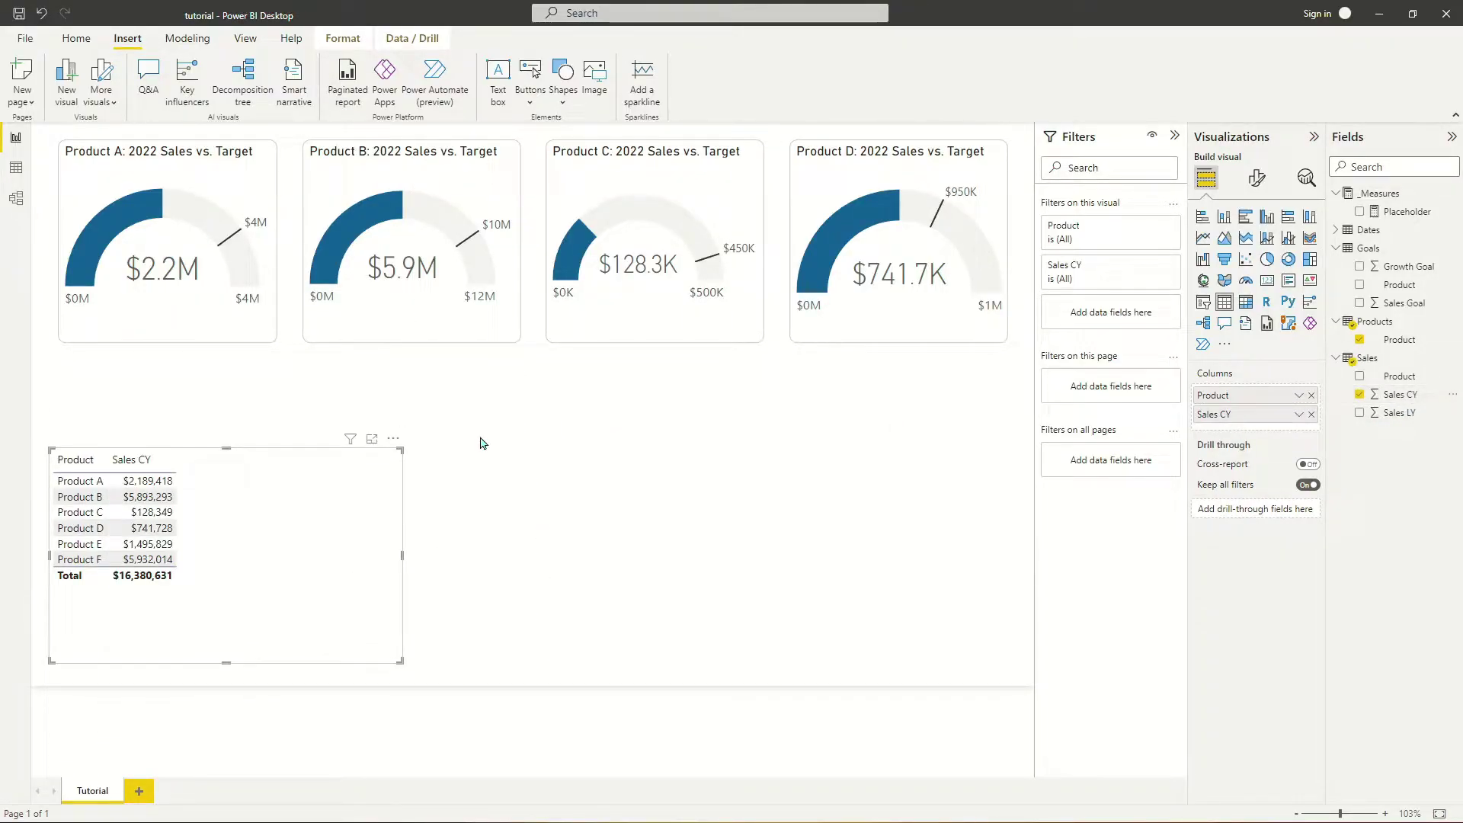
drag(1402, 304, 1280, 432)
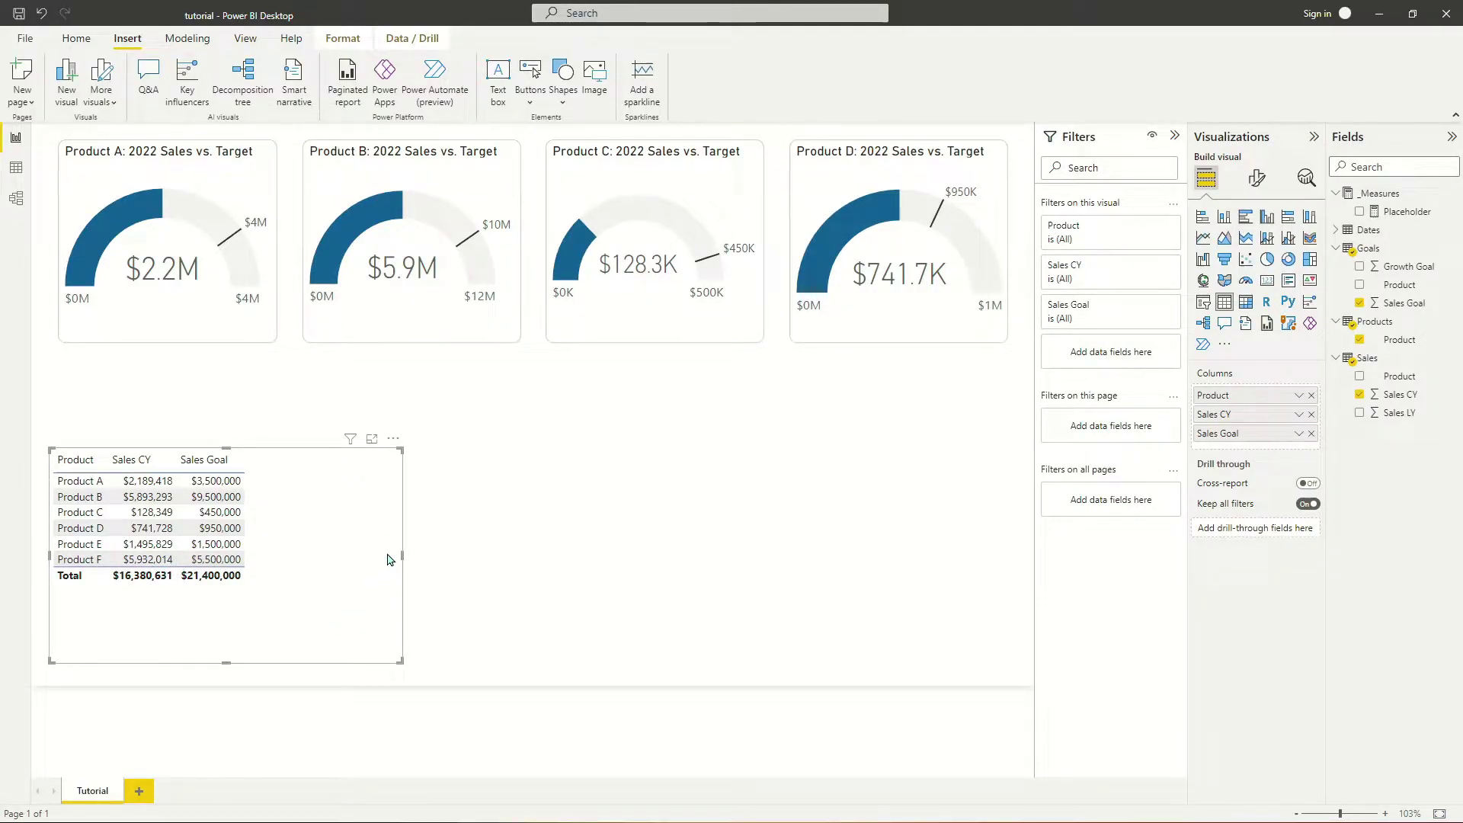
drag(402, 557, 616, 563)
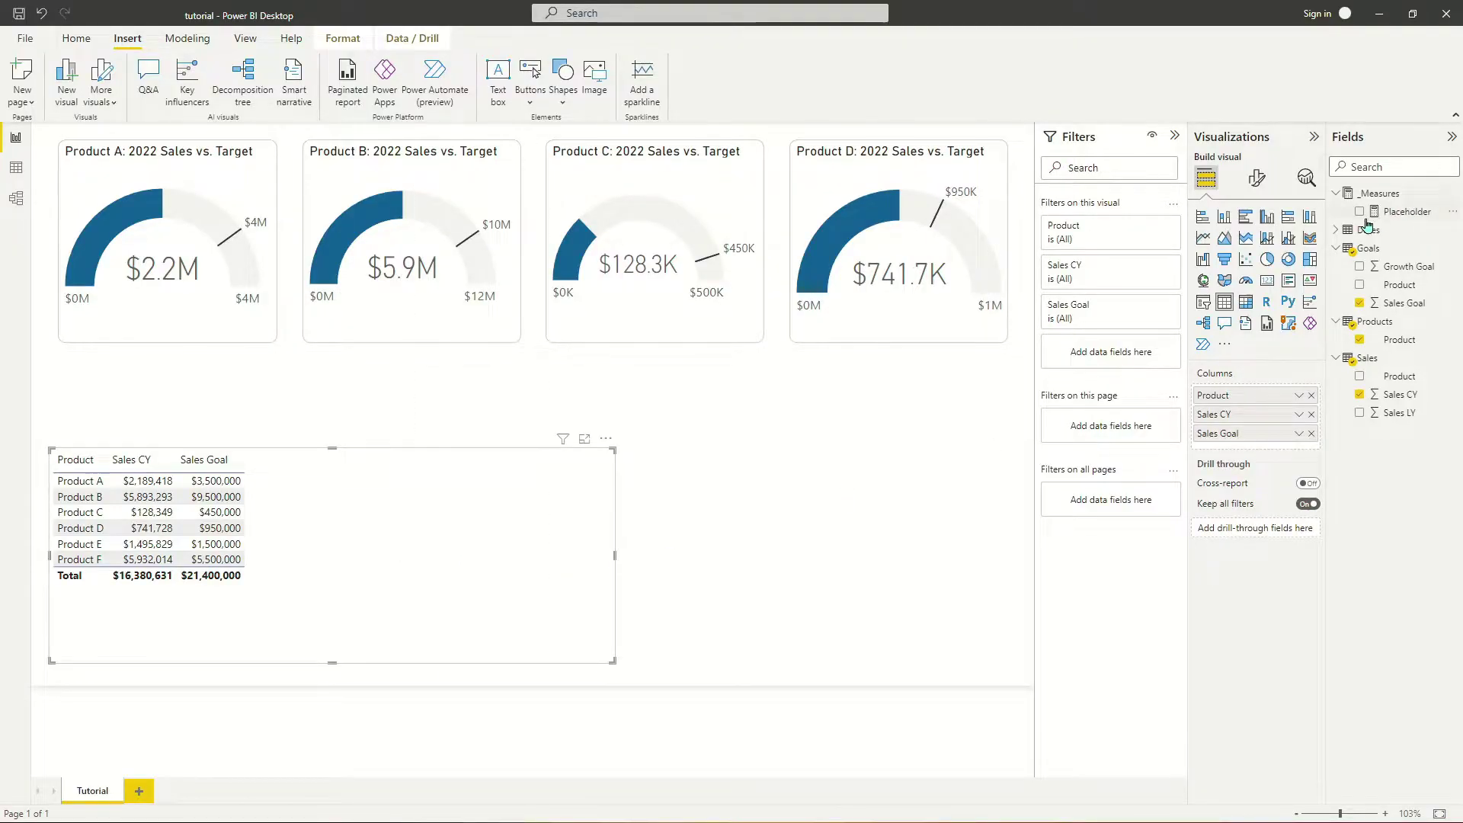
- Clear the Placeholder measure's formula and start it anew under the name 01_Sales_Progress_%
click(1399, 213)
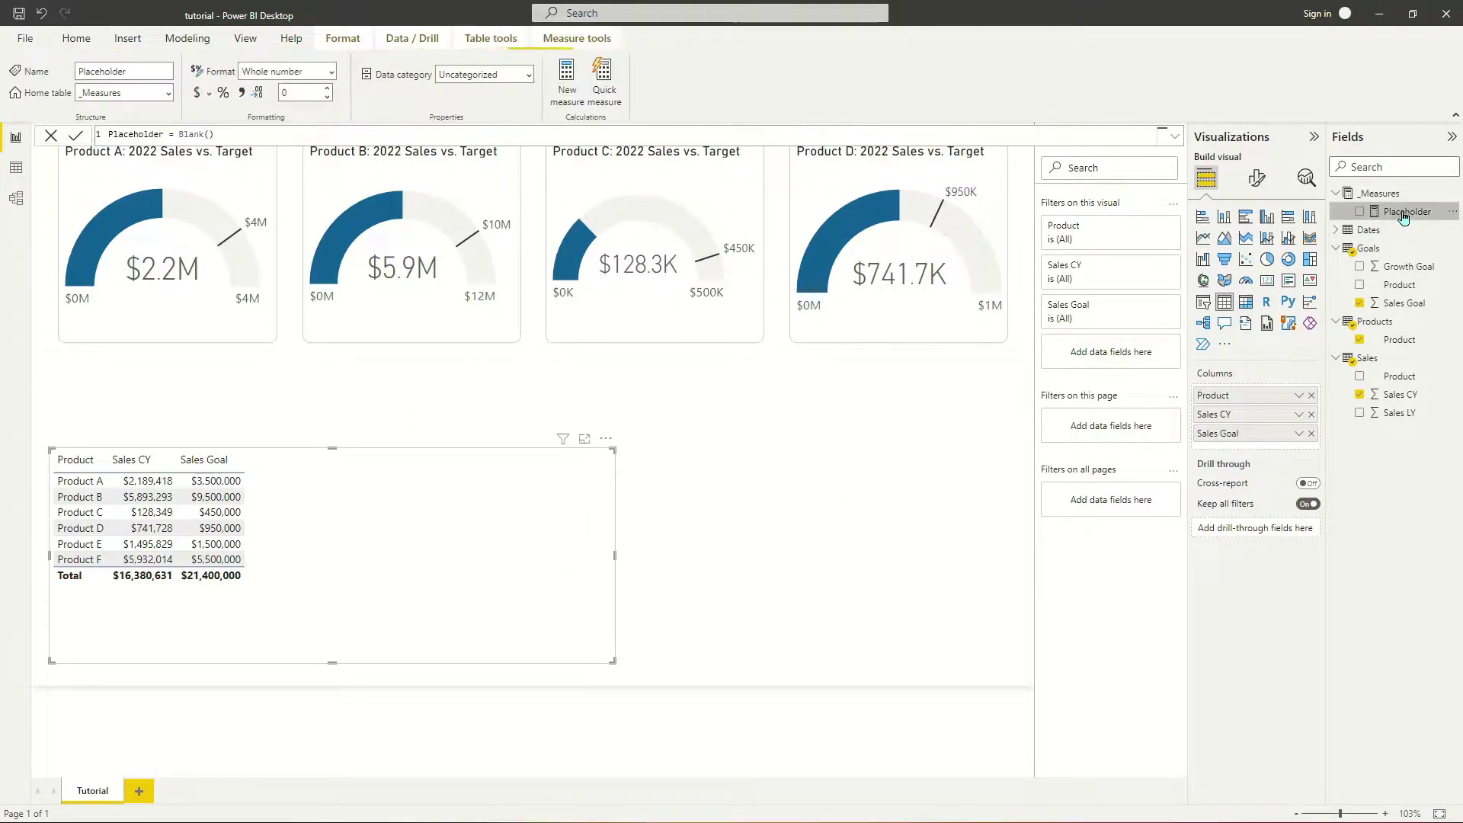
triple_click(273, 135)
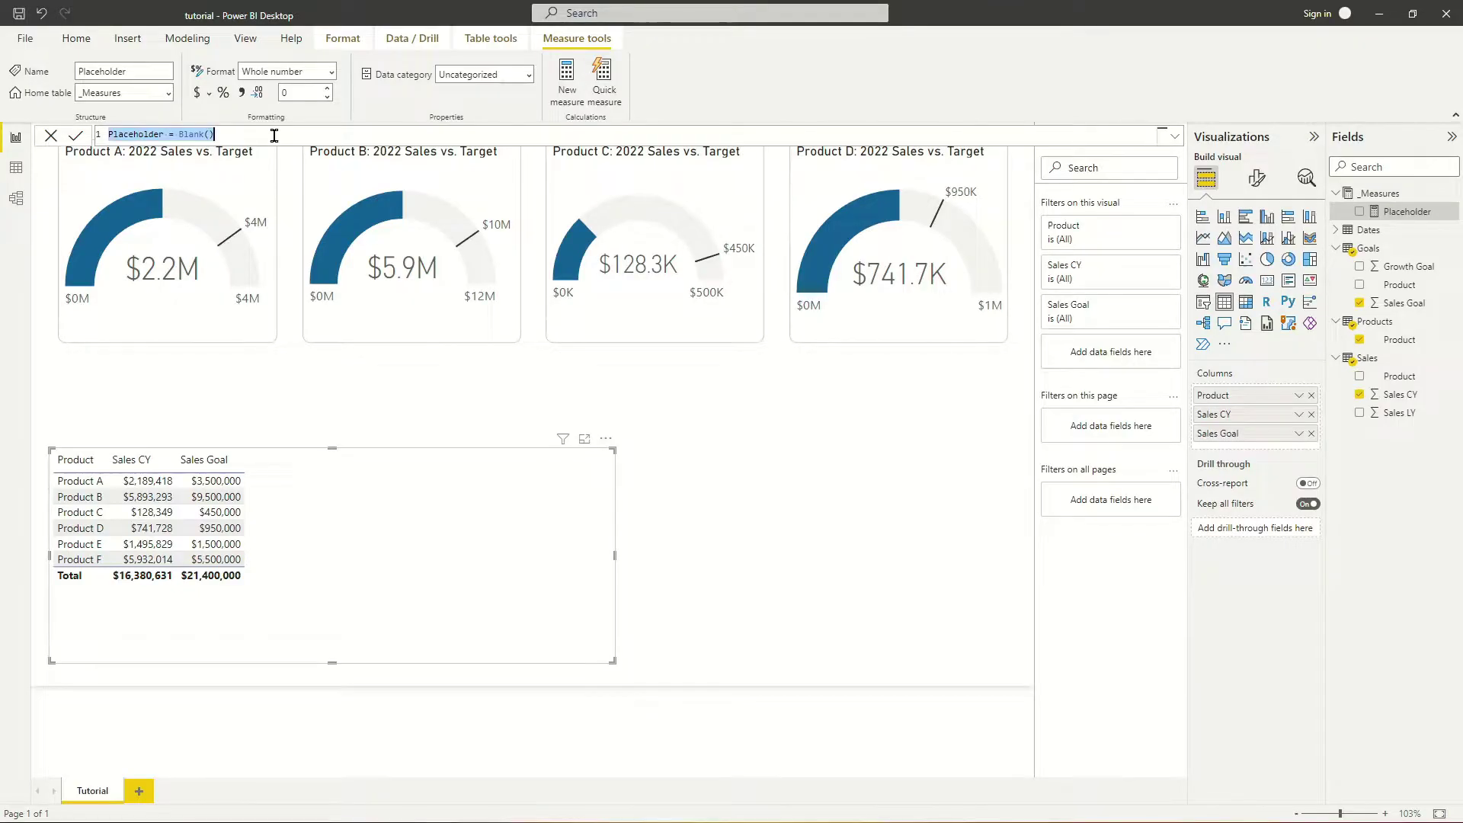
key(BackSpace)
text(02)
text(_Sales_F)
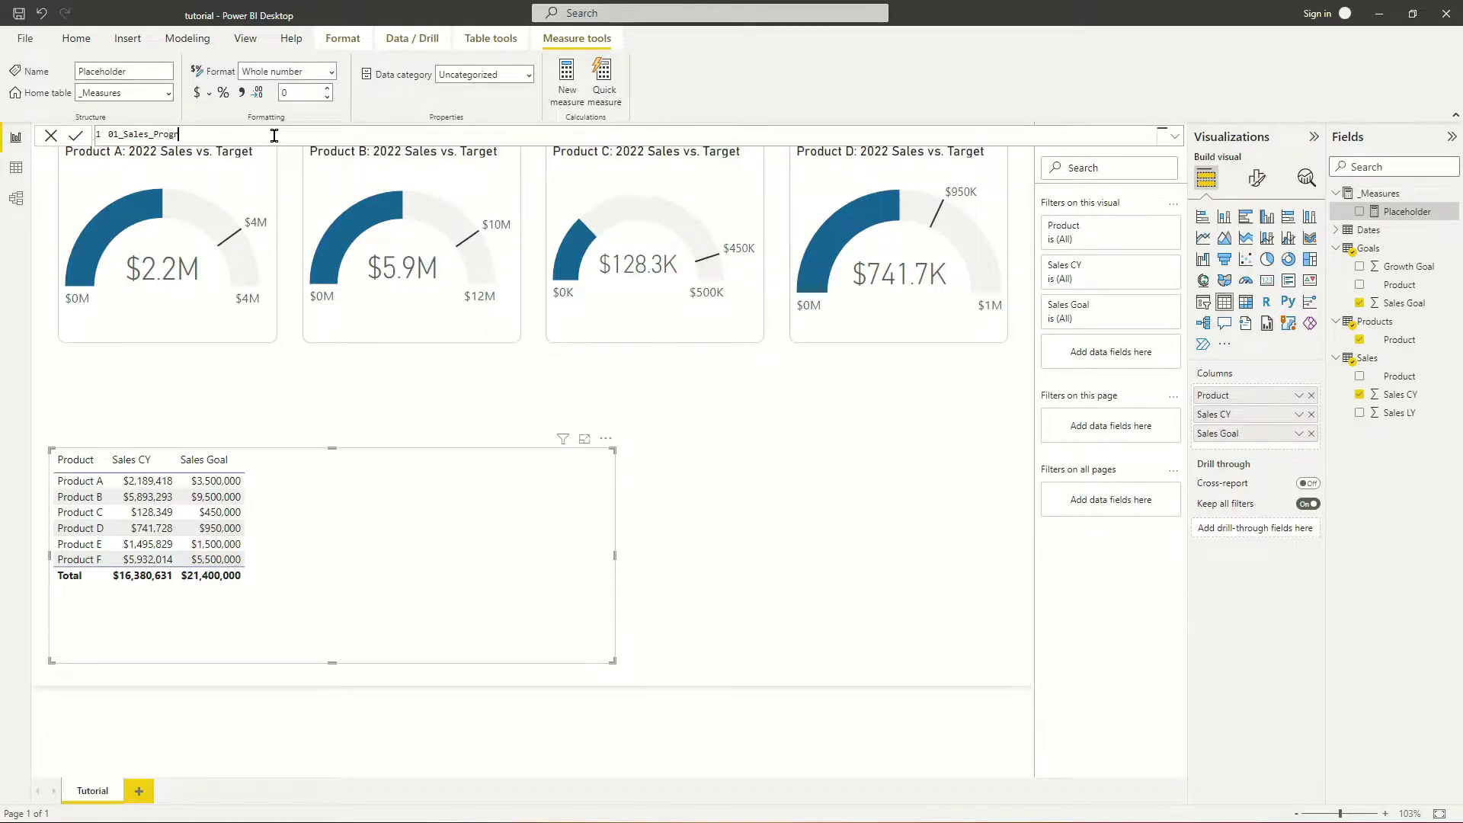
text(rogress_% =)
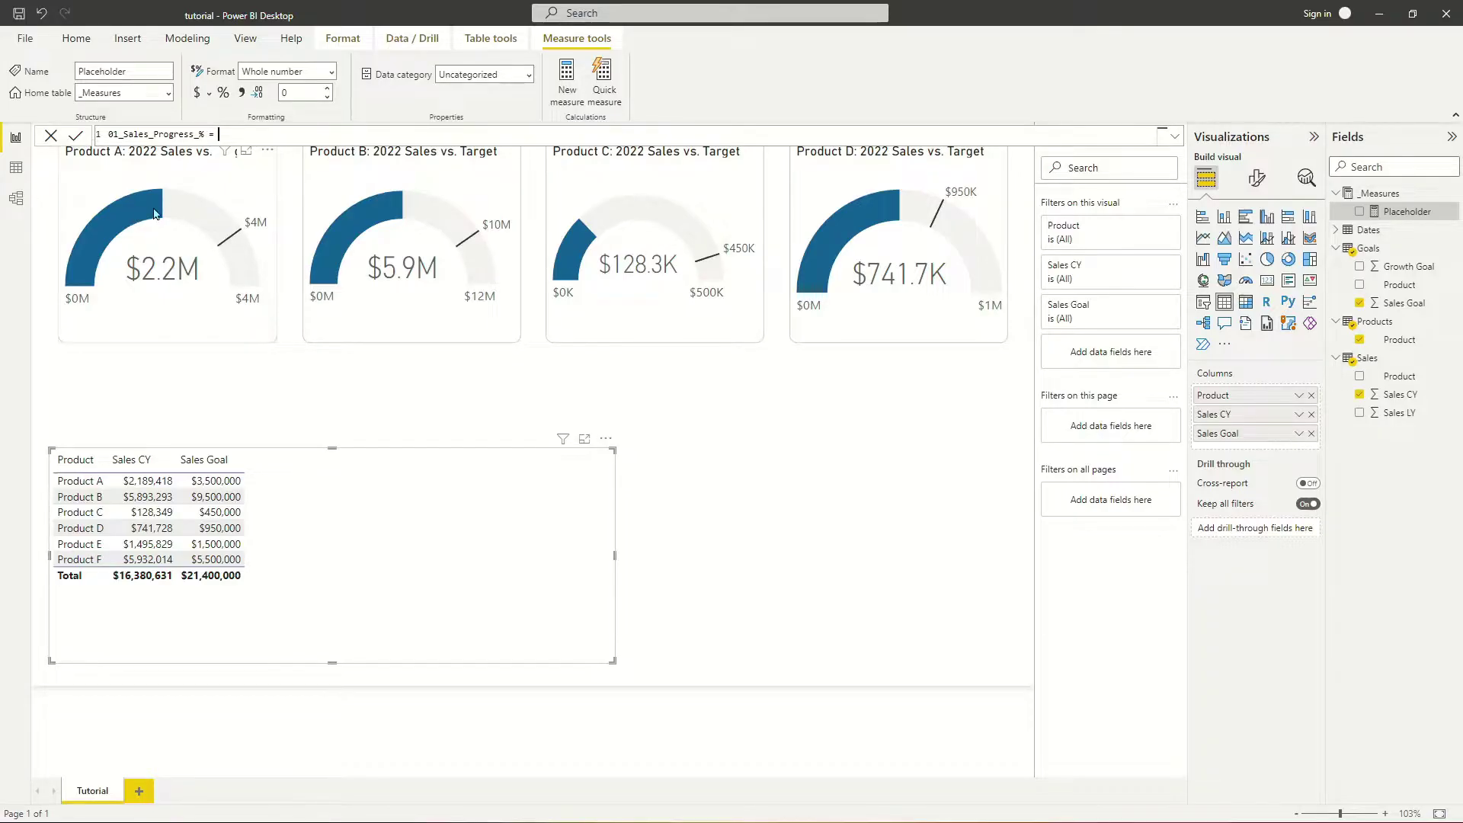
- Complete the 01_Sales_Progress_% measure with the expression Divide(sum(Sales[Sales CY]),sum(Goals[Sales Goal]))
mouse_move(190, 222)
mouse_move(237, 238)
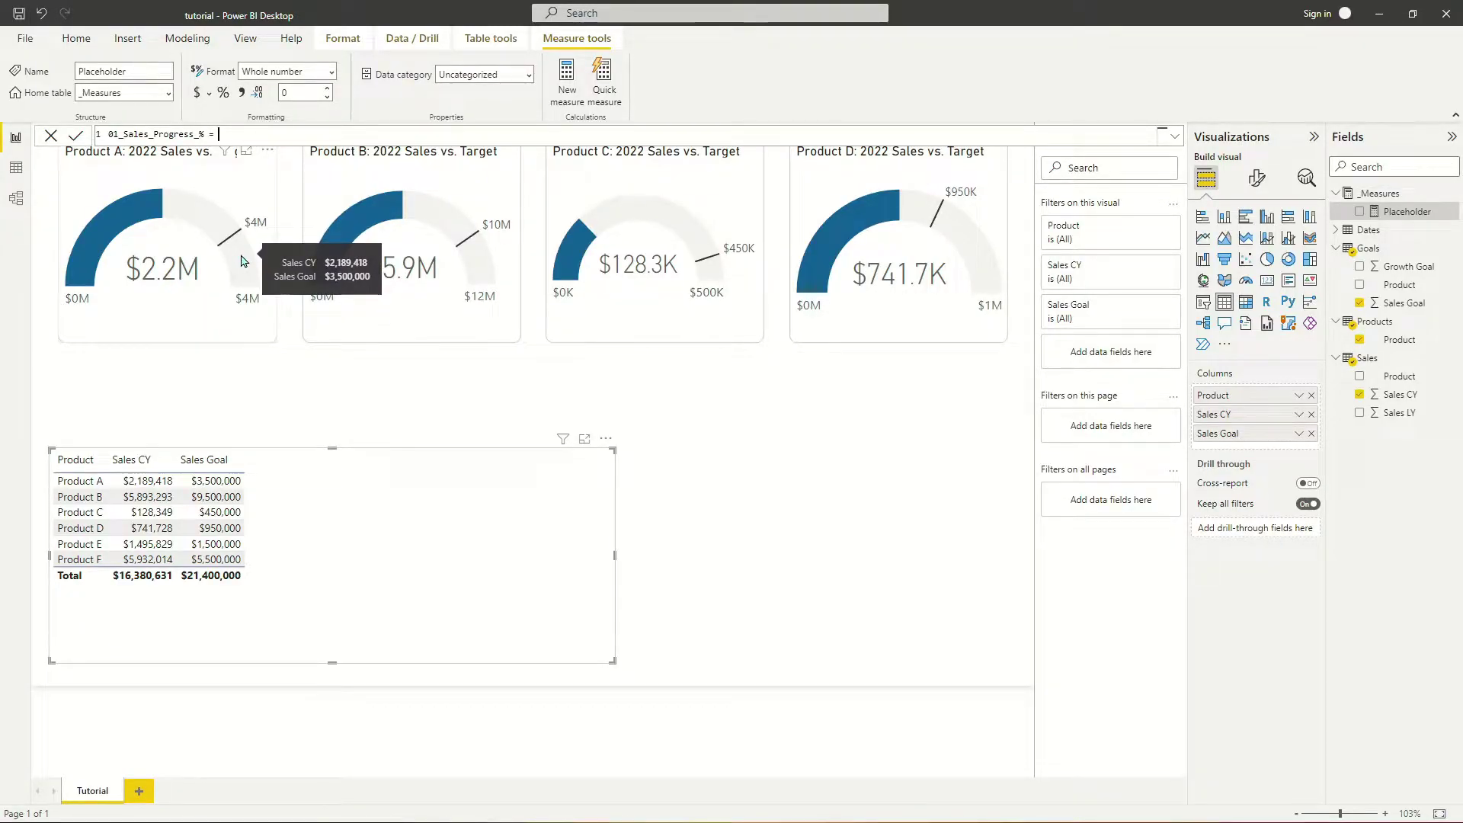
click(253, 135)
text(Div)
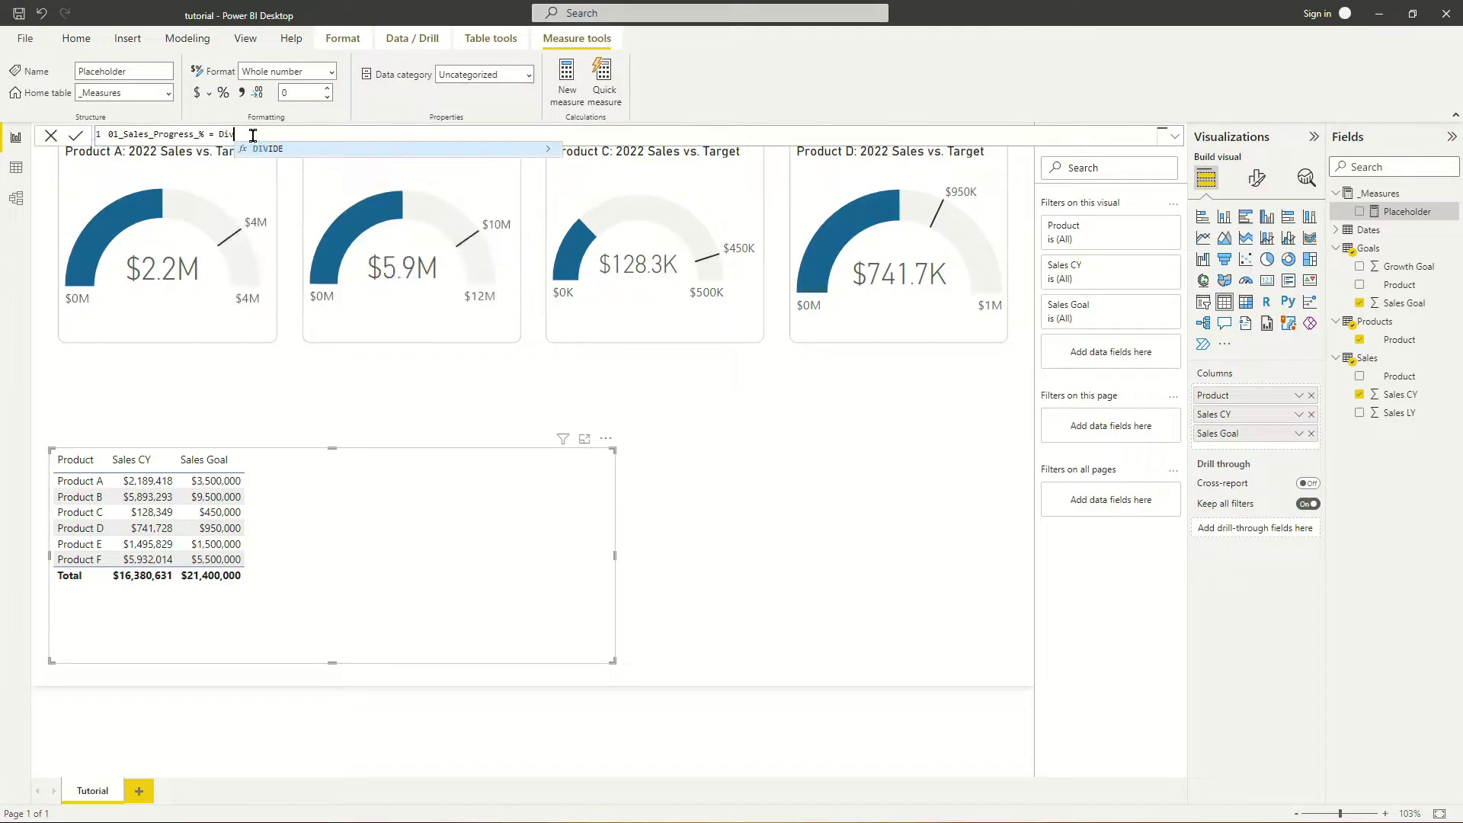
text(ide(sum()
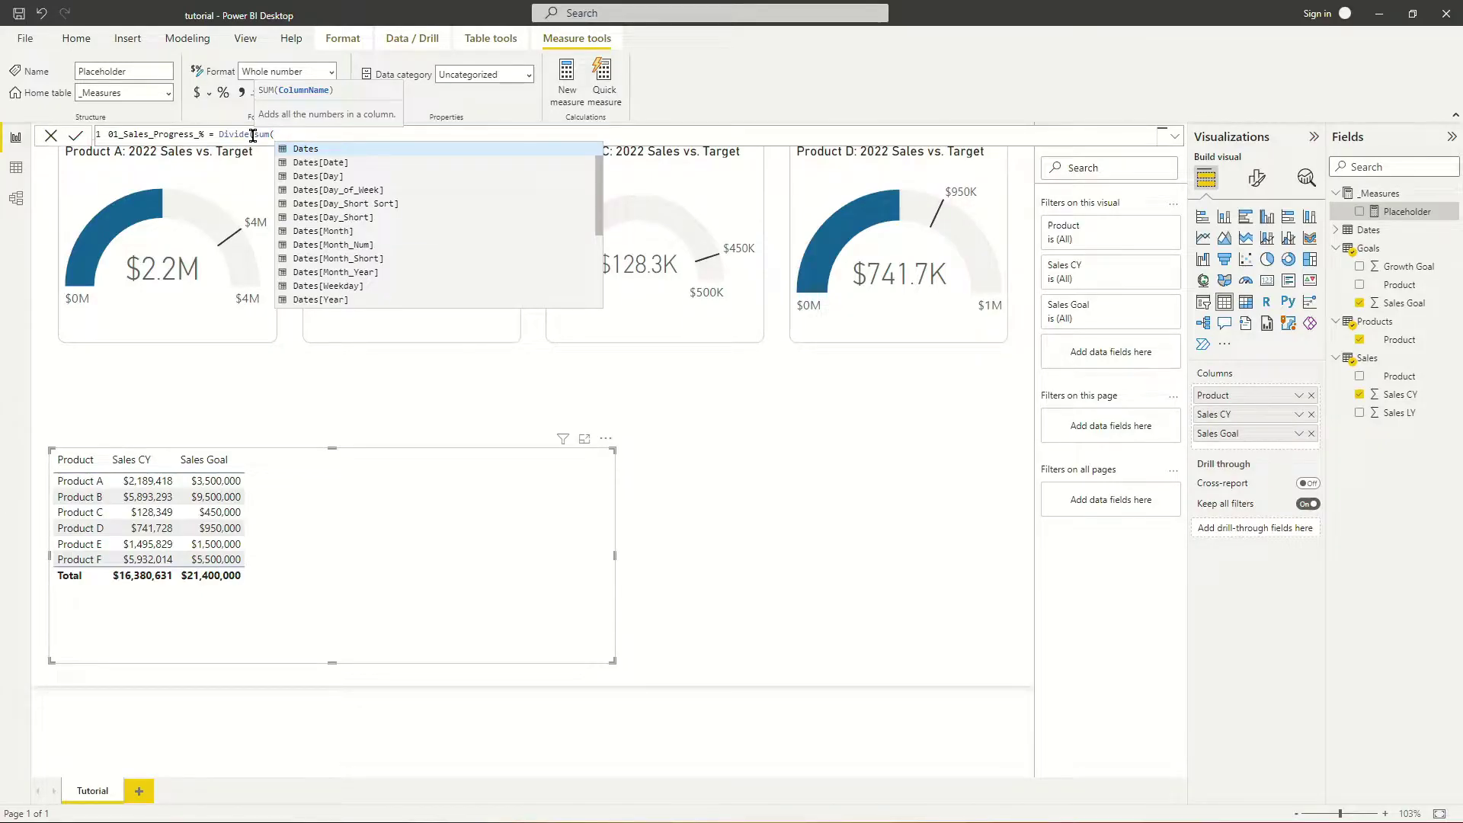
text(Sales[Sales CY]),sum(sales)
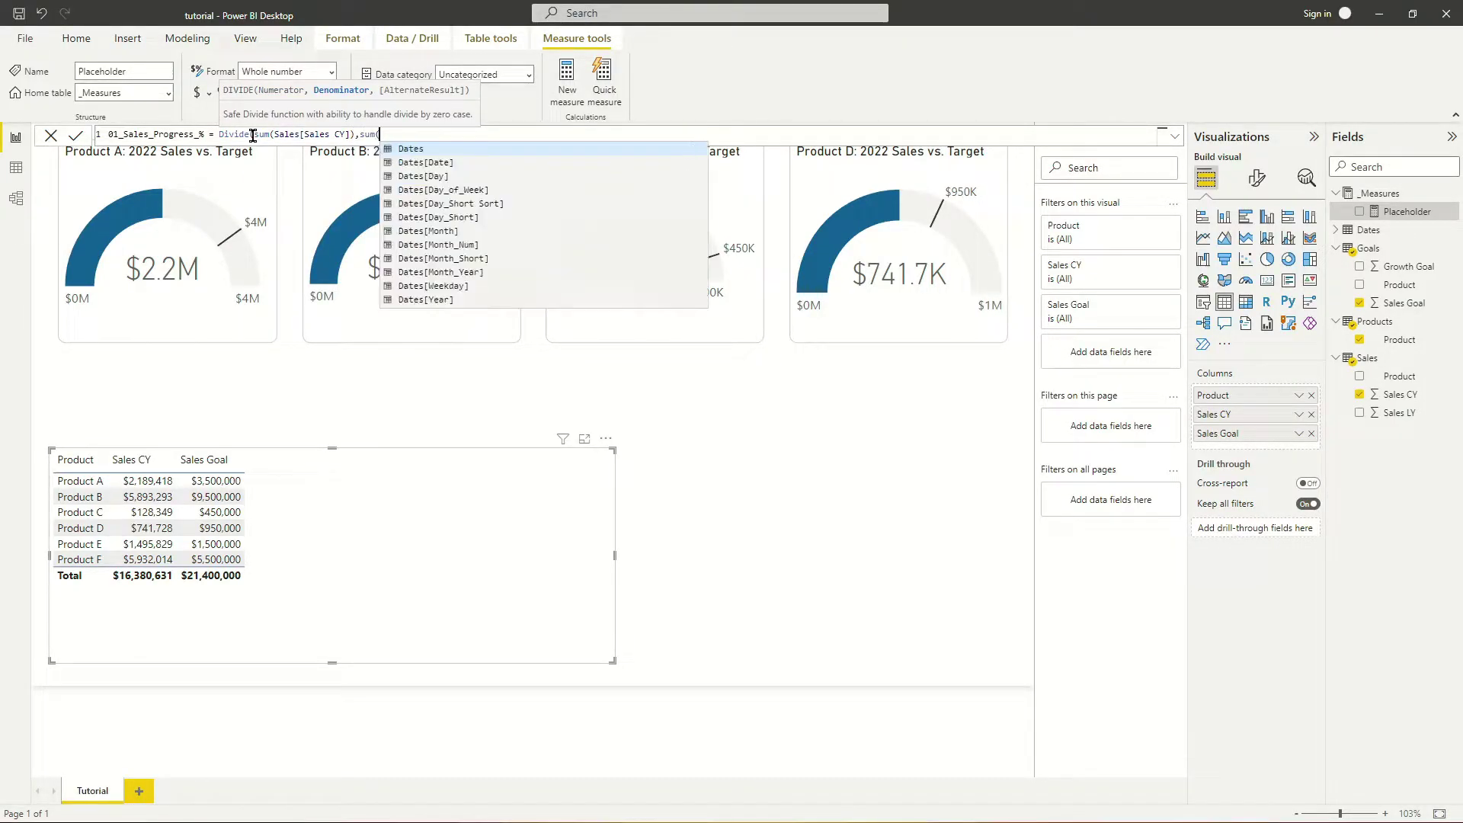
key(Up)
key(Tab)
text()))
key(Return)
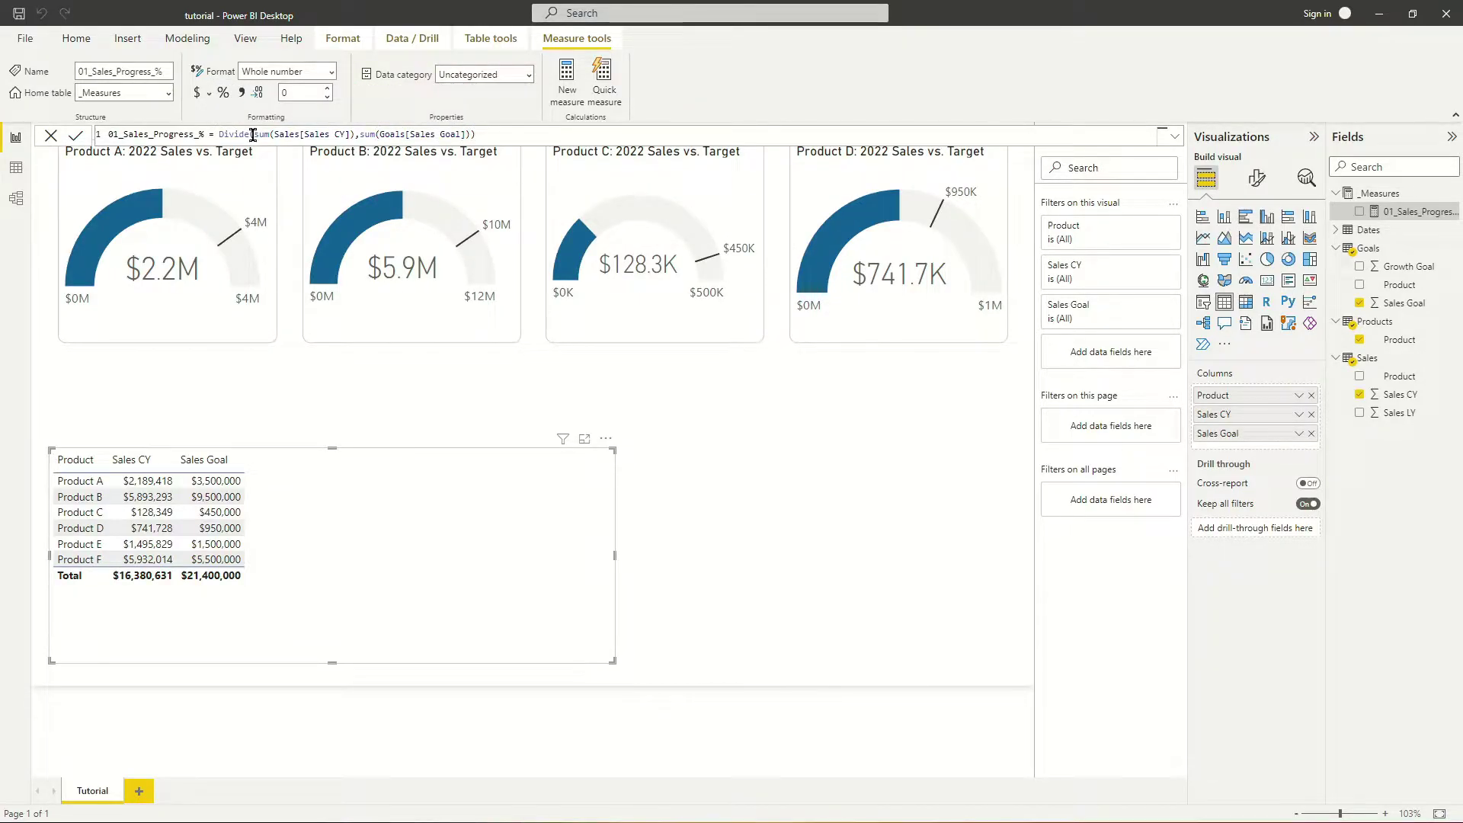
- Format 01_Sales_Progress_% as a percentage with 1 decimal place and add it to the product table
click(222, 95)
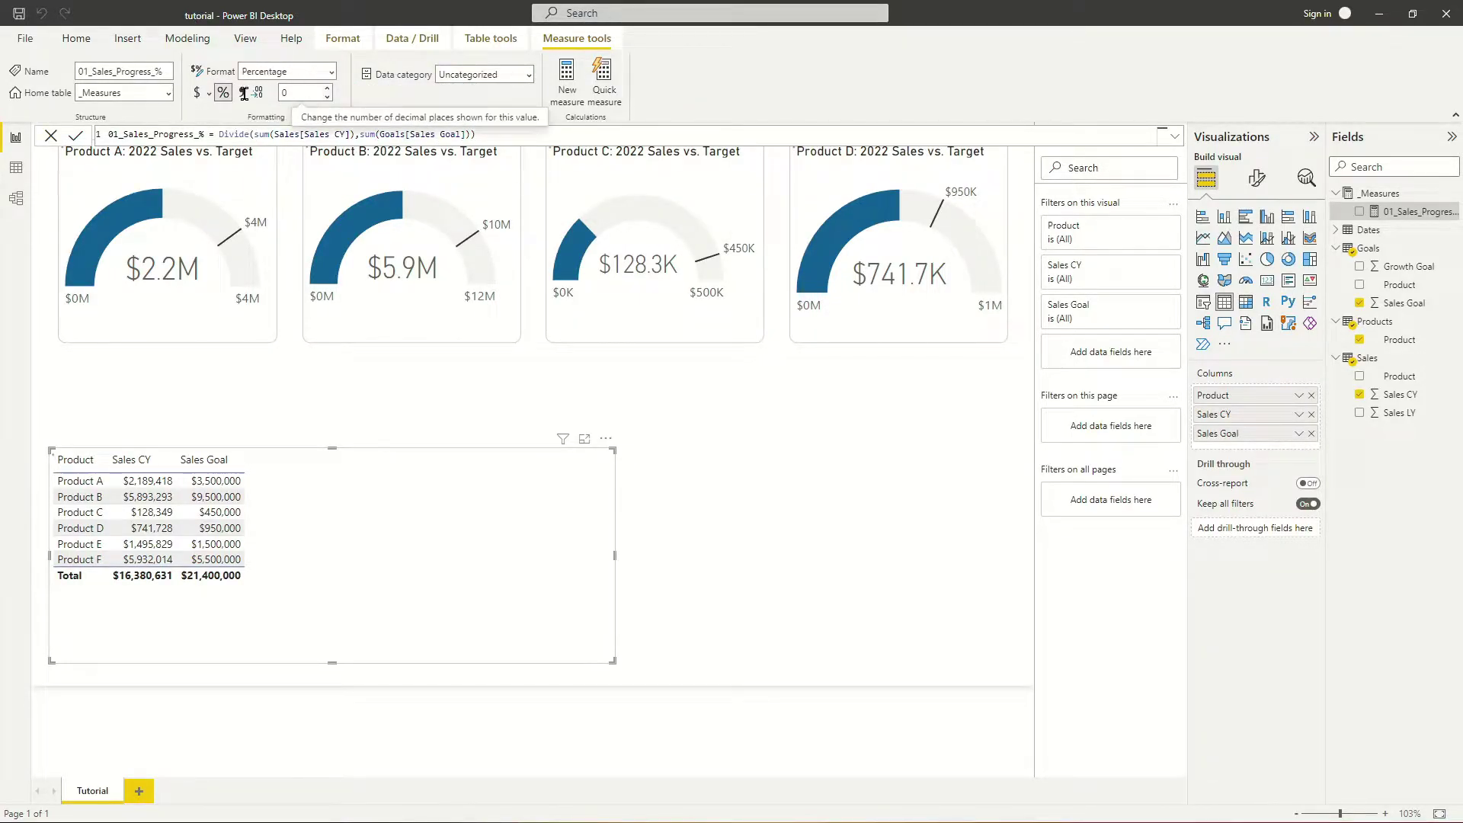
click(328, 89)
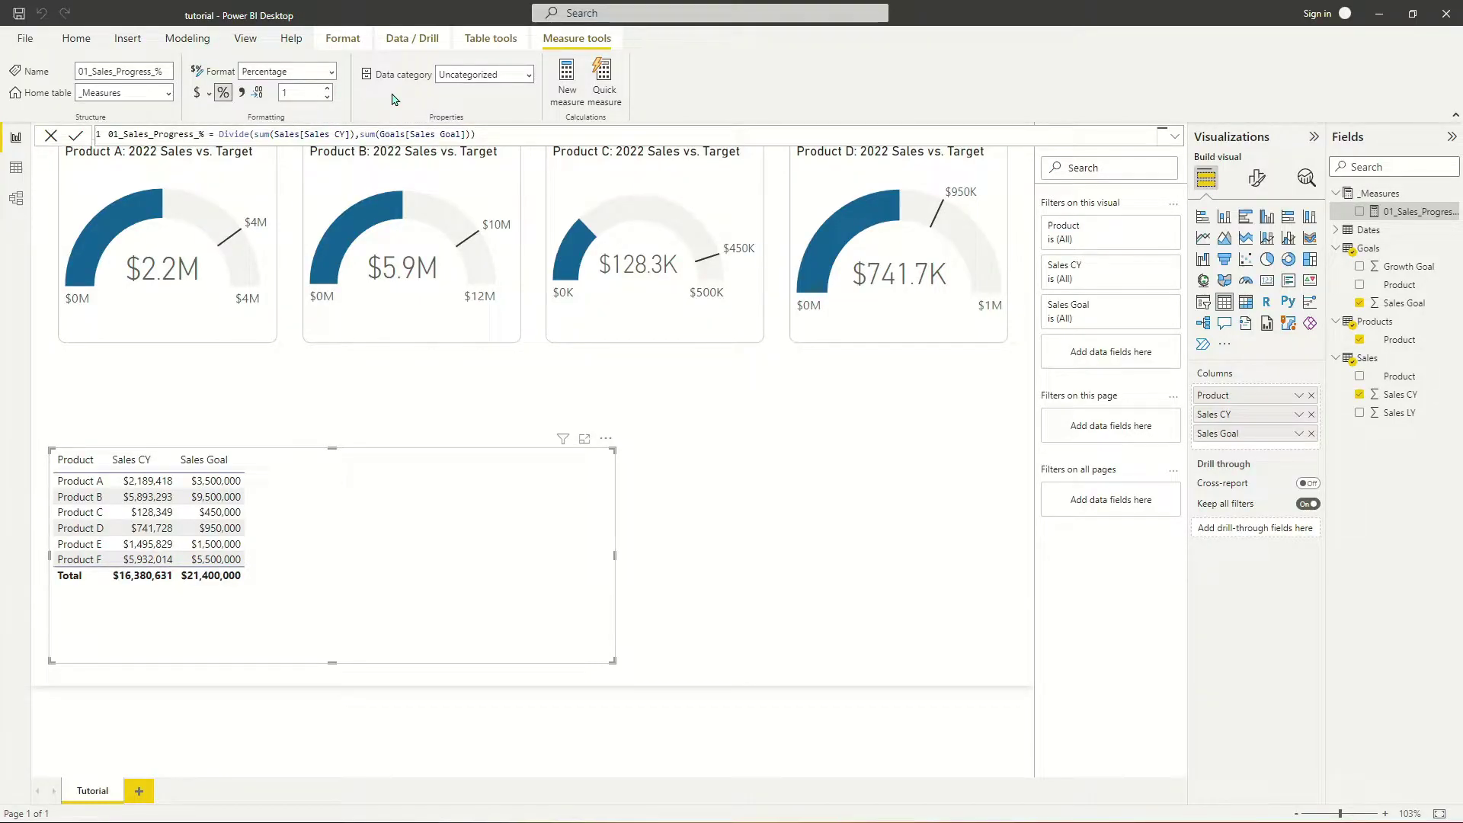
drag(1417, 211, 496, 535)
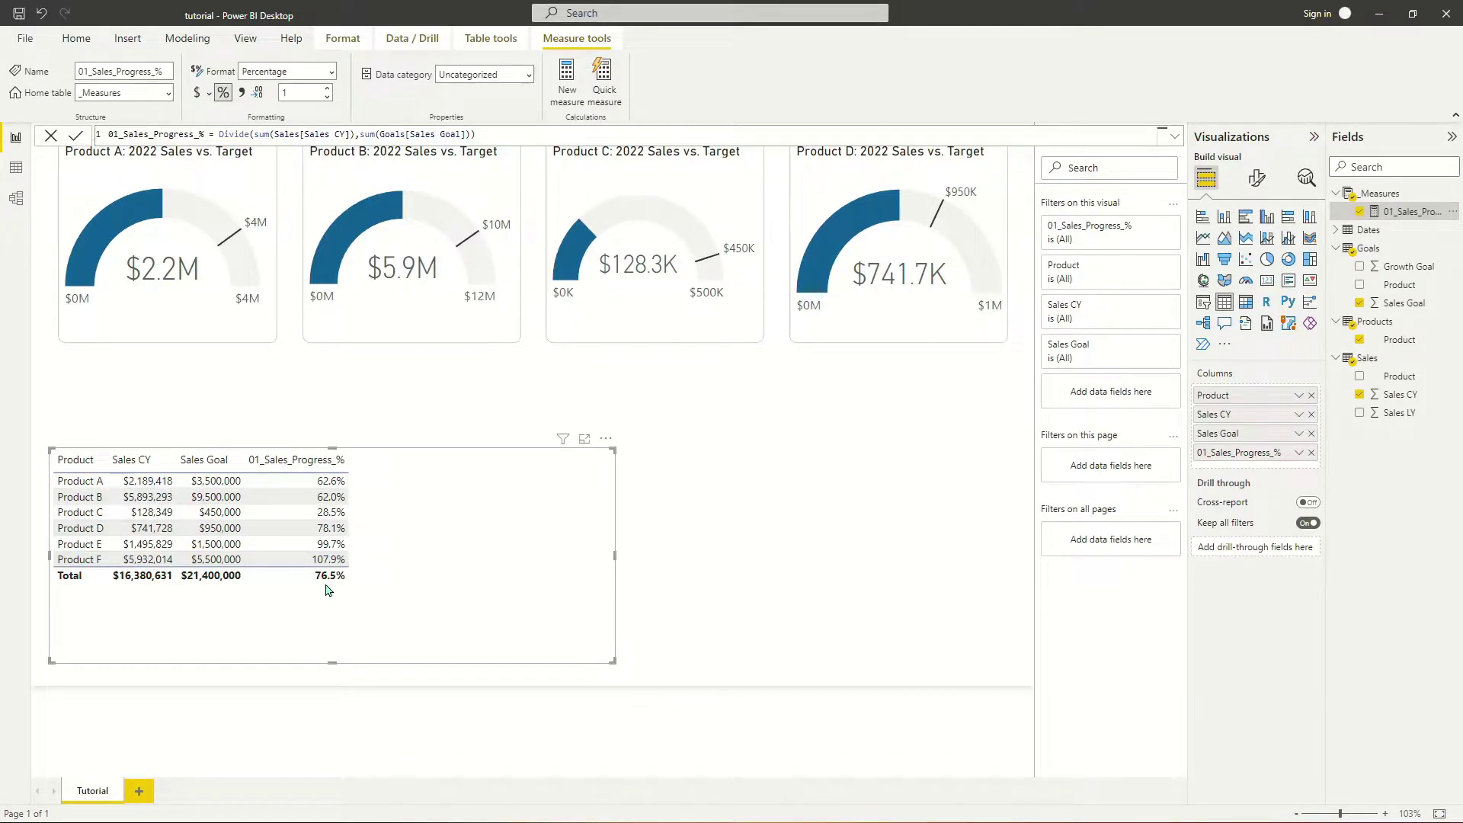
- Create a new measure in _Measures defined as _02_Goal_-_Sales_Progress = 1 - [01_Sales_Progress_%]
right_click(1433, 217)
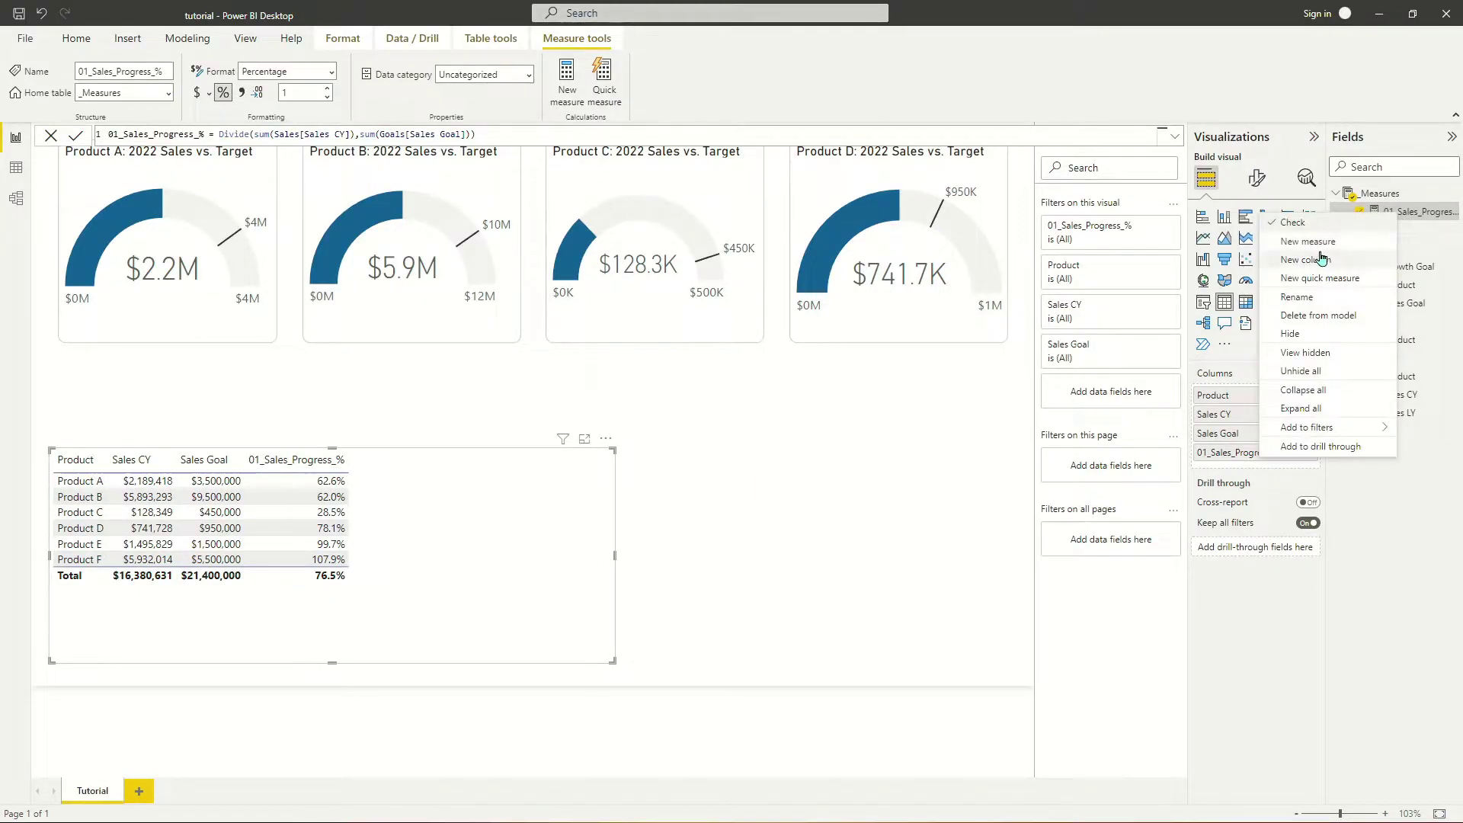
key(Escape)
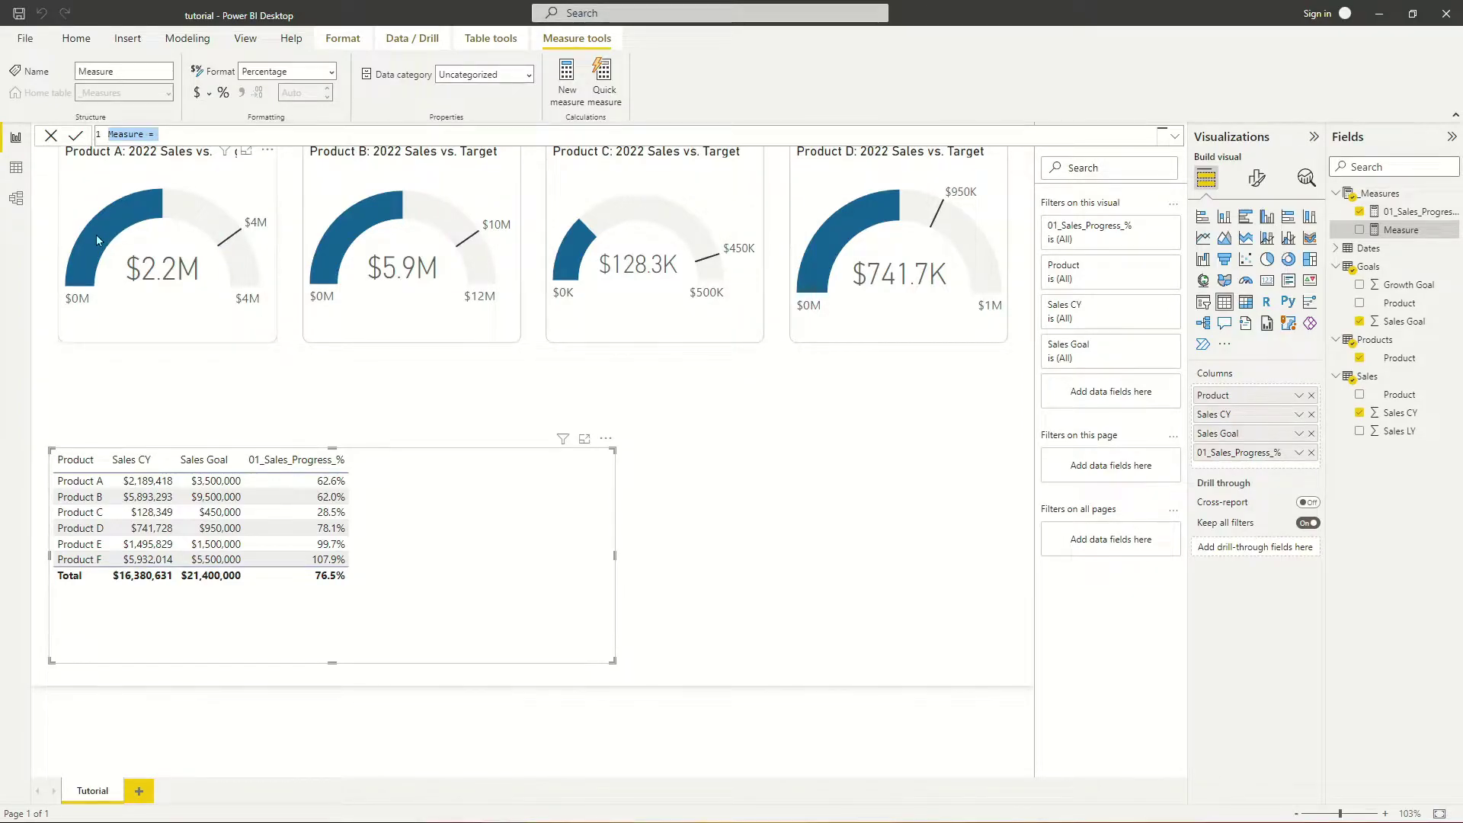
key(BackSpace)
text(_02_Goal)
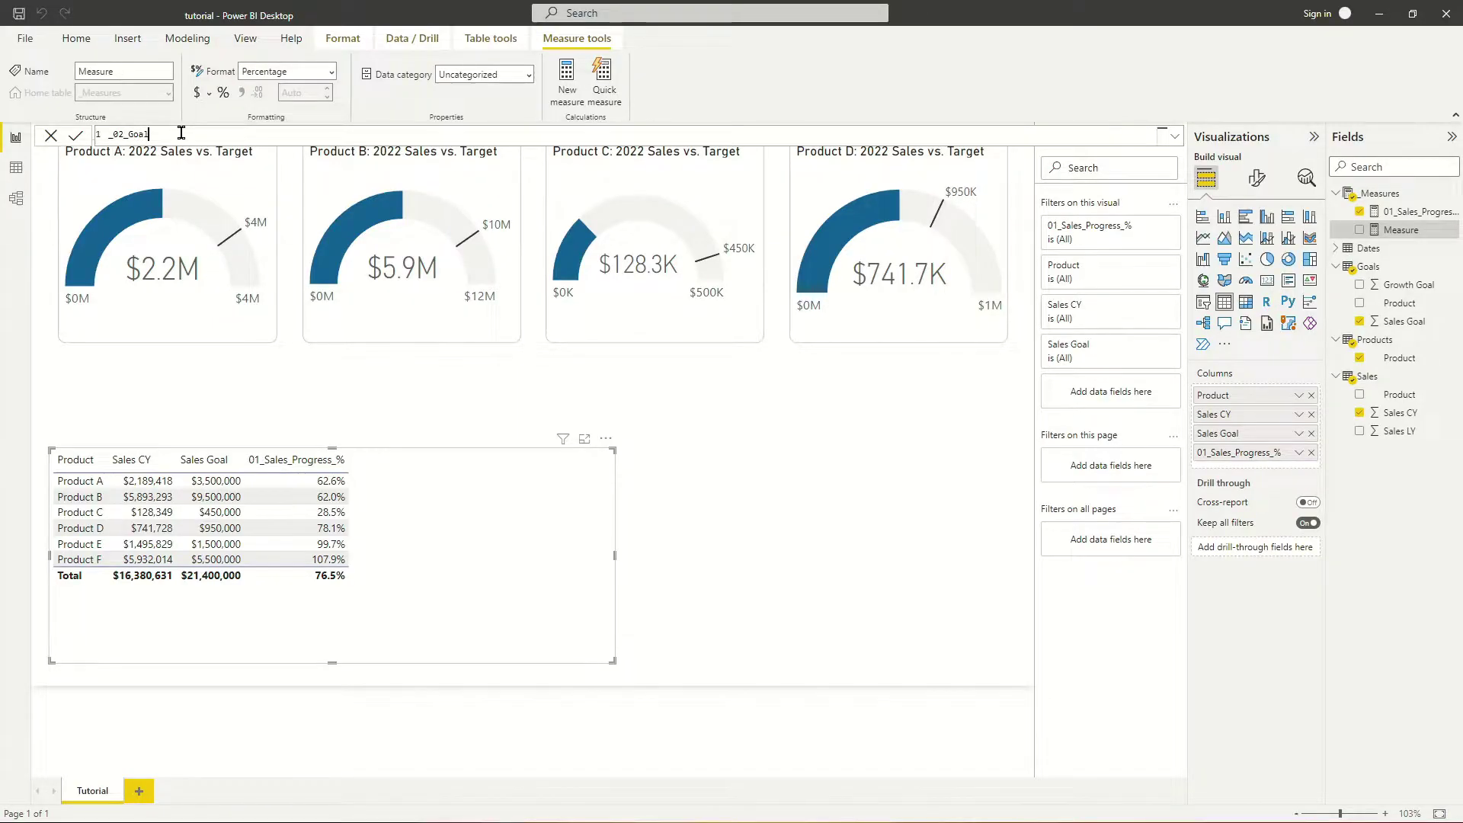
text(_-_Sales_Progress = 1 - [)
key(Tab)
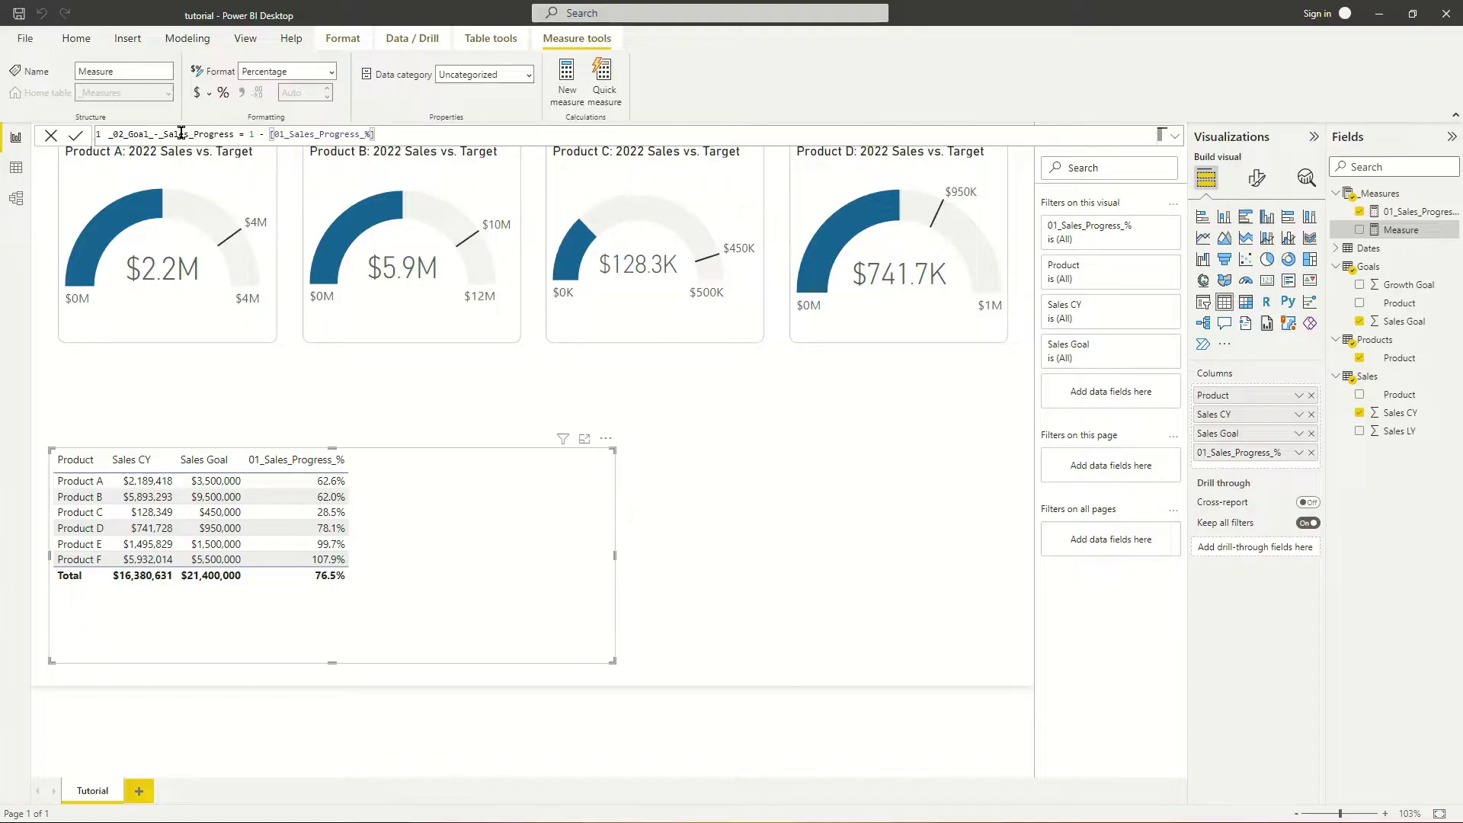
key(Return)
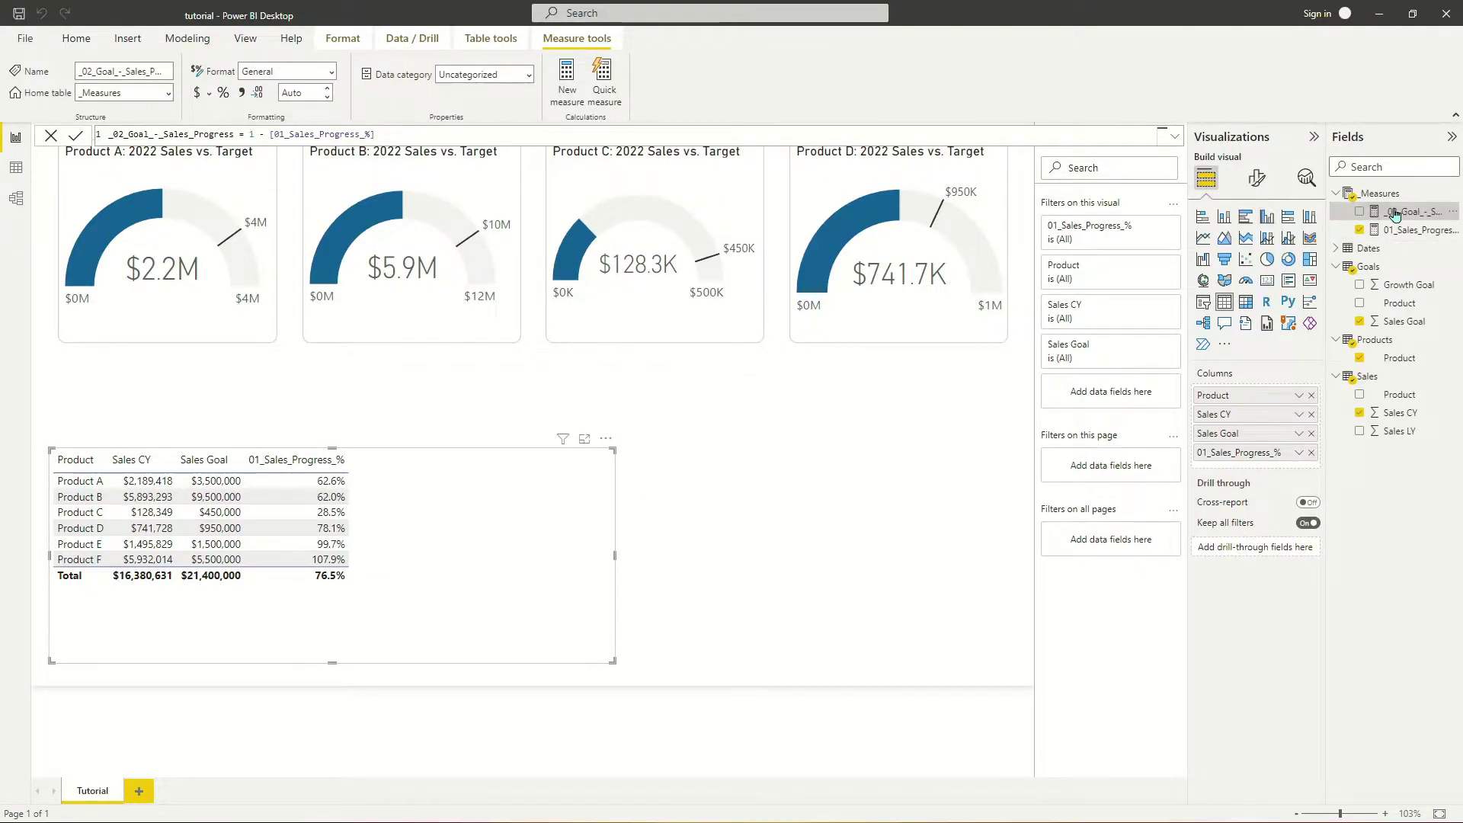
- Format _02_Goal_-_Sales_Progress as a percentage with 1 decimal place and add it to the product table
click(222, 92)
click(329, 99)
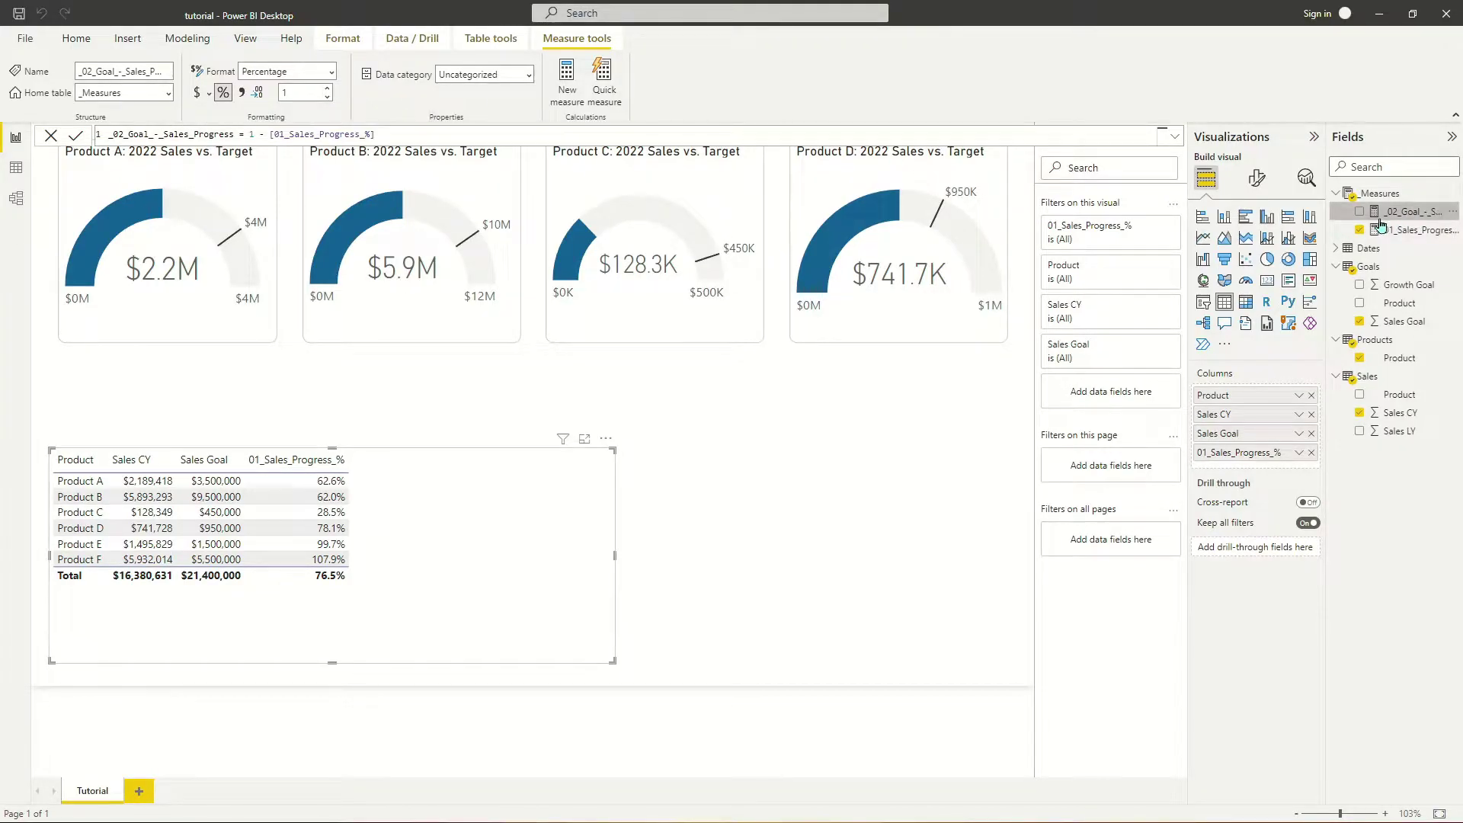
drag(1391, 214, 480, 488)
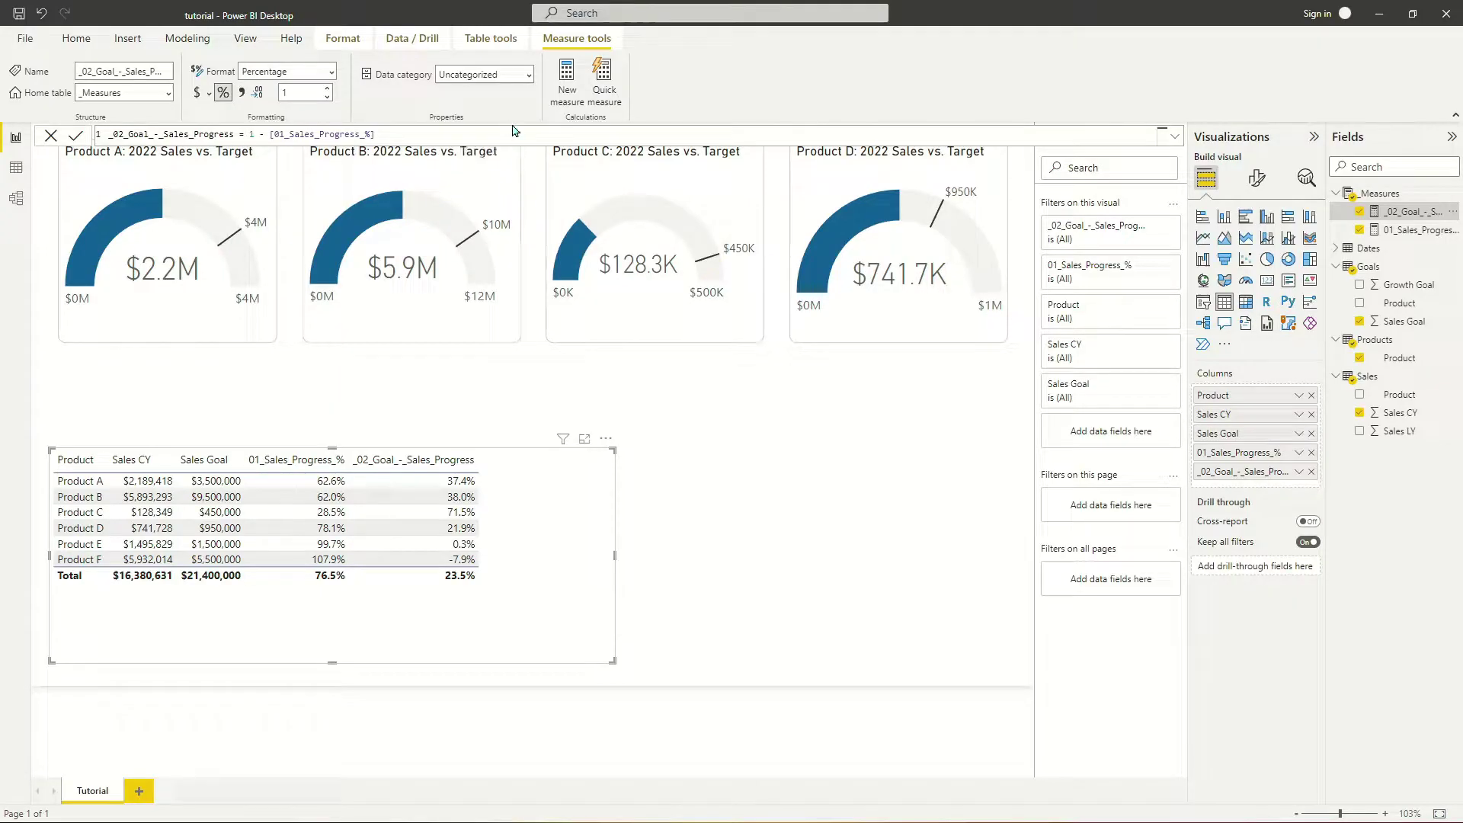
- Create a new measure defined as _03_Goal = 0.005 and add it to the product table
click(567, 80)
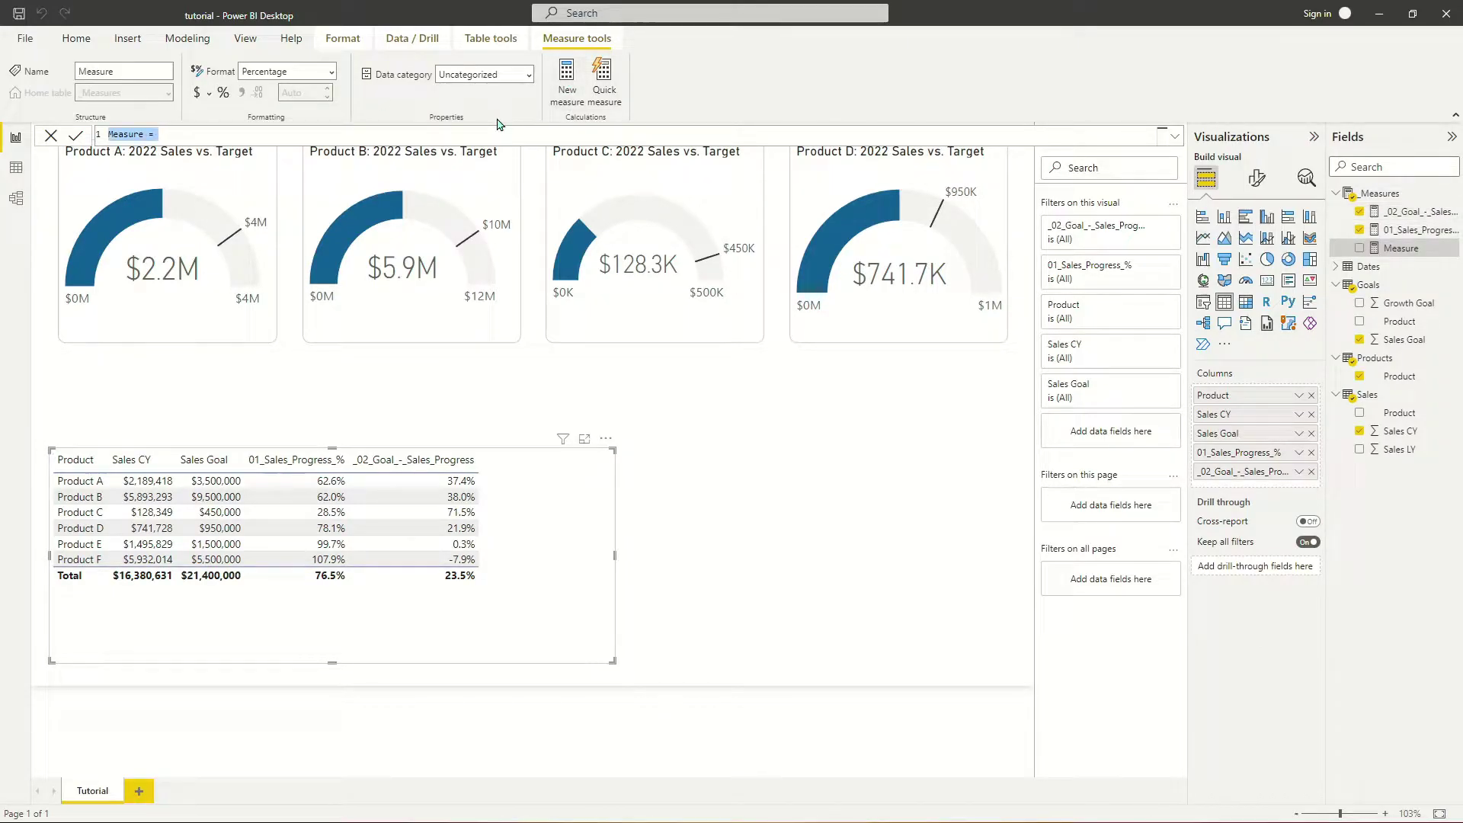
text(_03_Goal = 0.005)
key(Return)
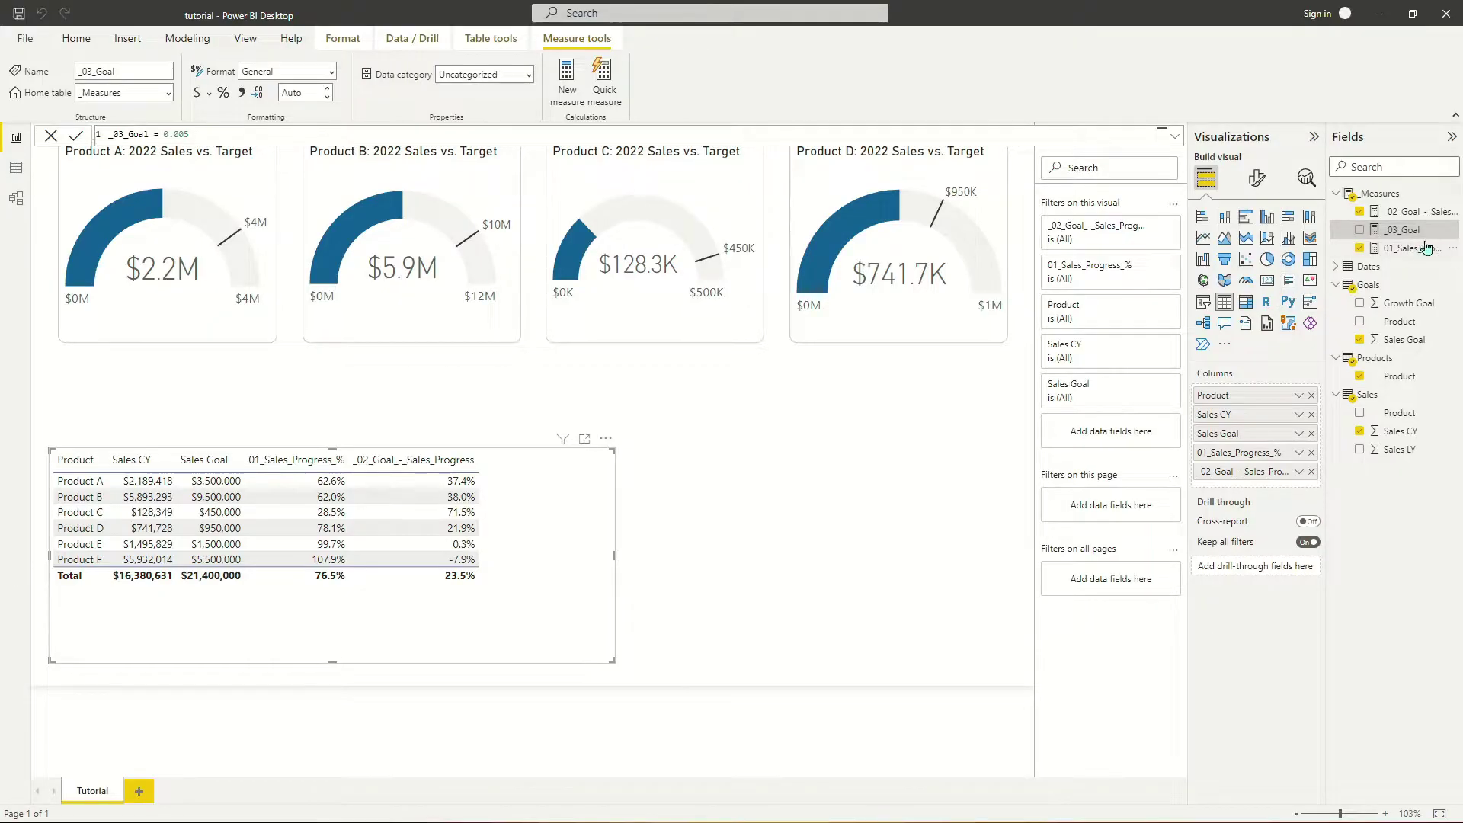
drag(1420, 233, 568, 514)
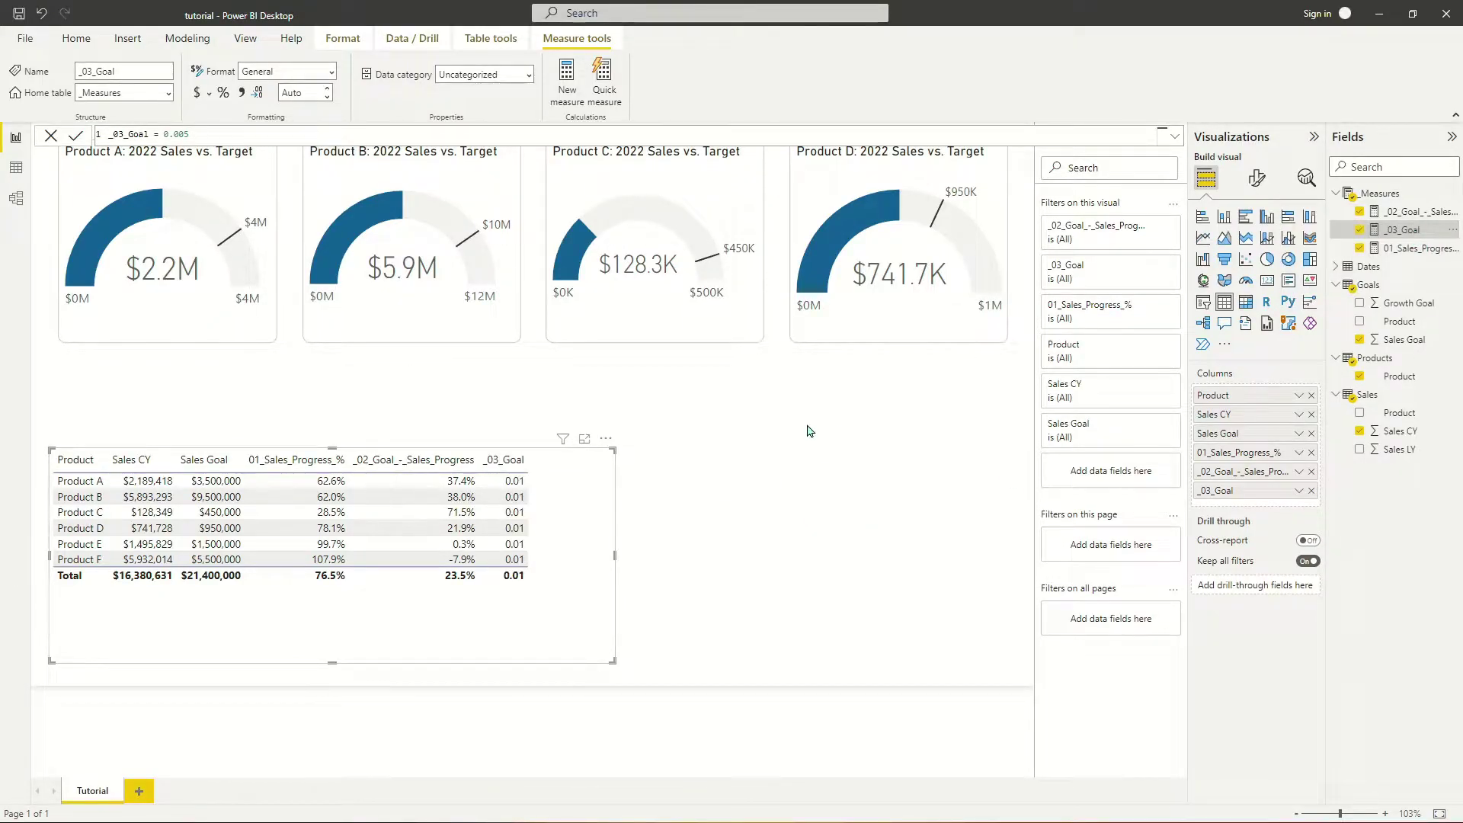
- Rename the 01_Sales_Progress_% measure to _01_Sales_Progress_%
double_click(1409, 249)
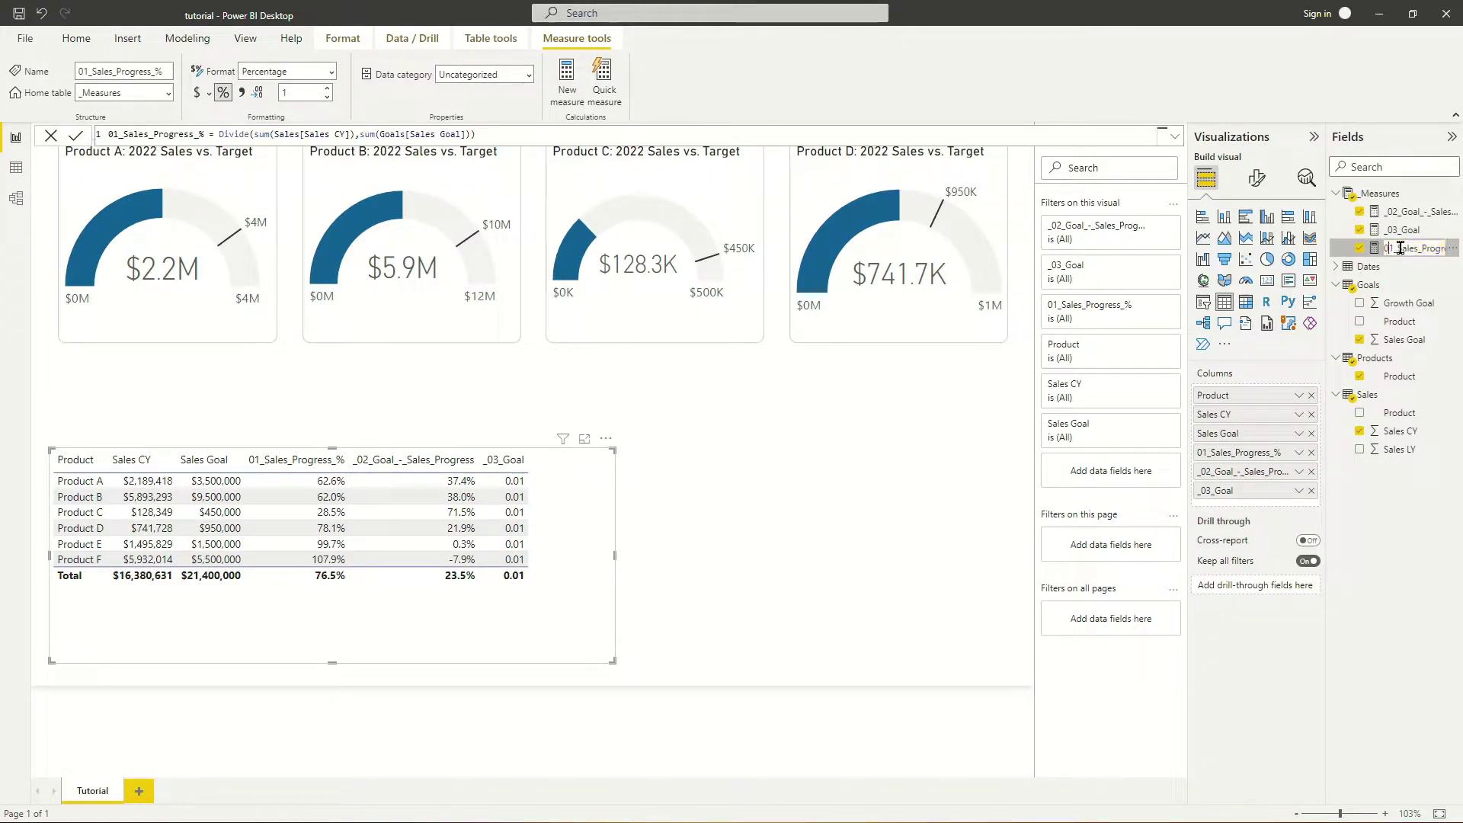
key(Home)
text(_)
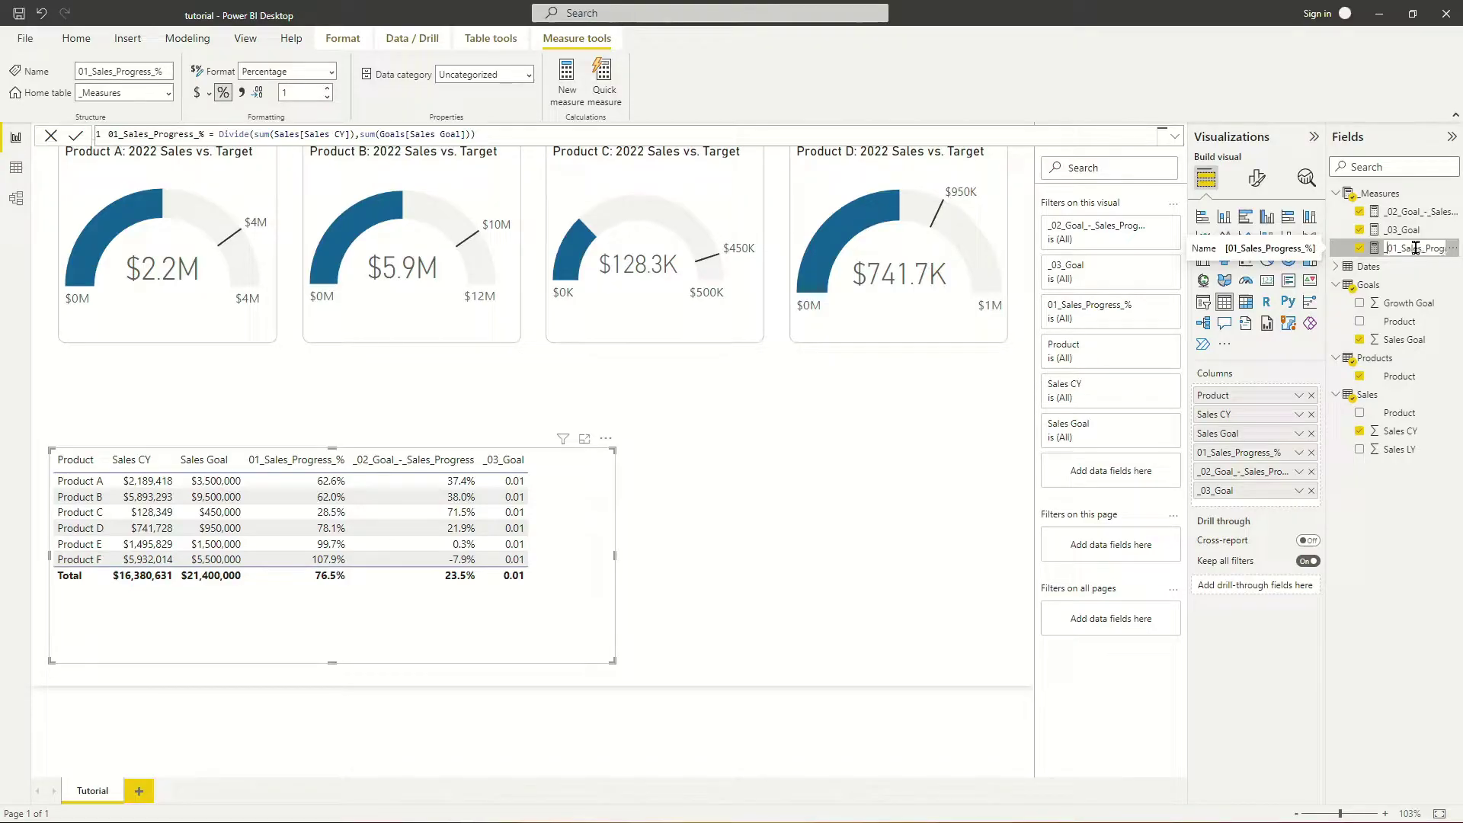
key(Return)
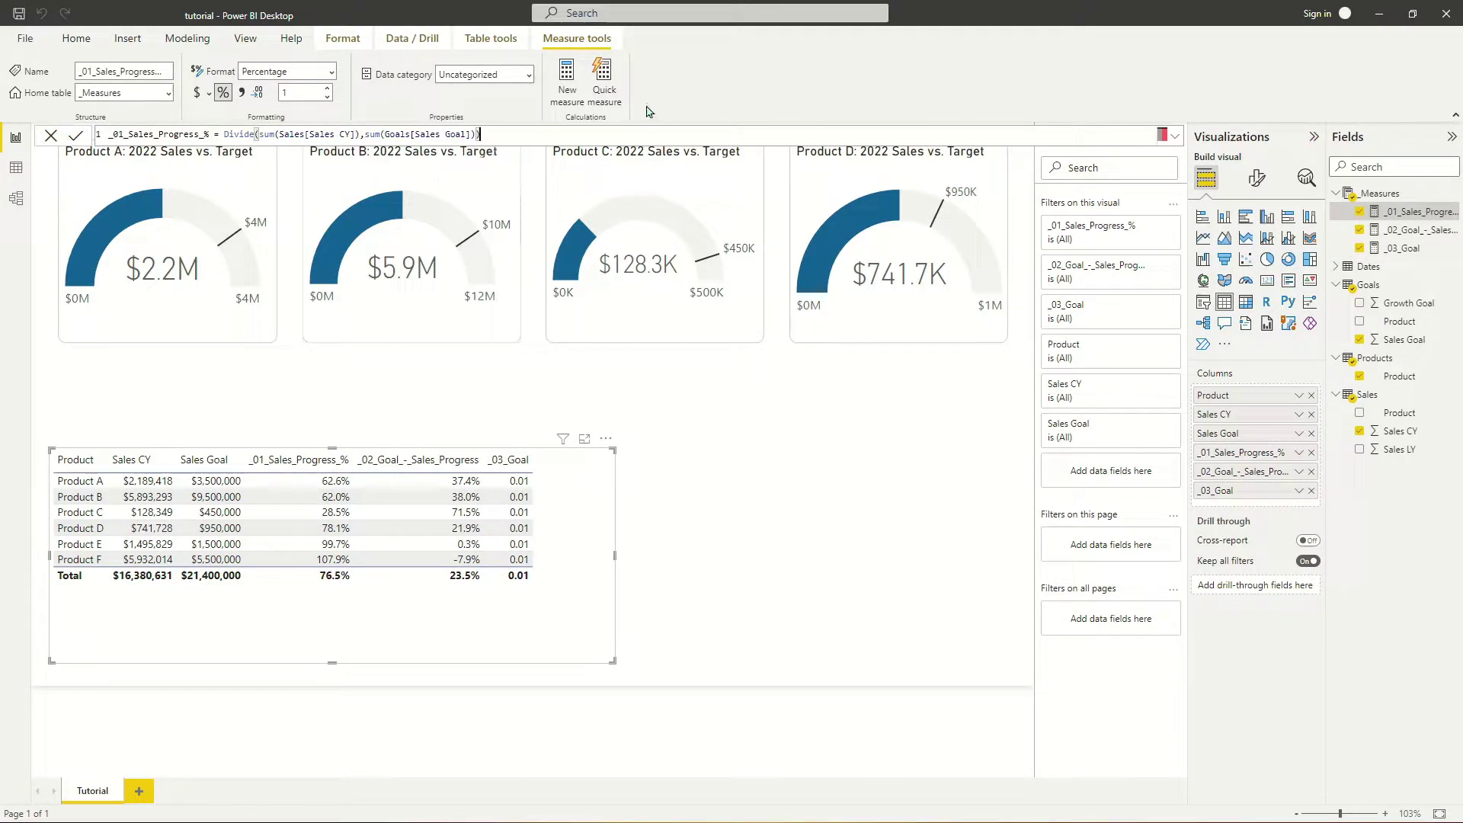
- Create the measure _04_Padding = ([_01_Sales_Progress_%]+[_02_Goal_-_Sales_Progress])*.2 and add it to the product table
click(566, 80)
text(_05)
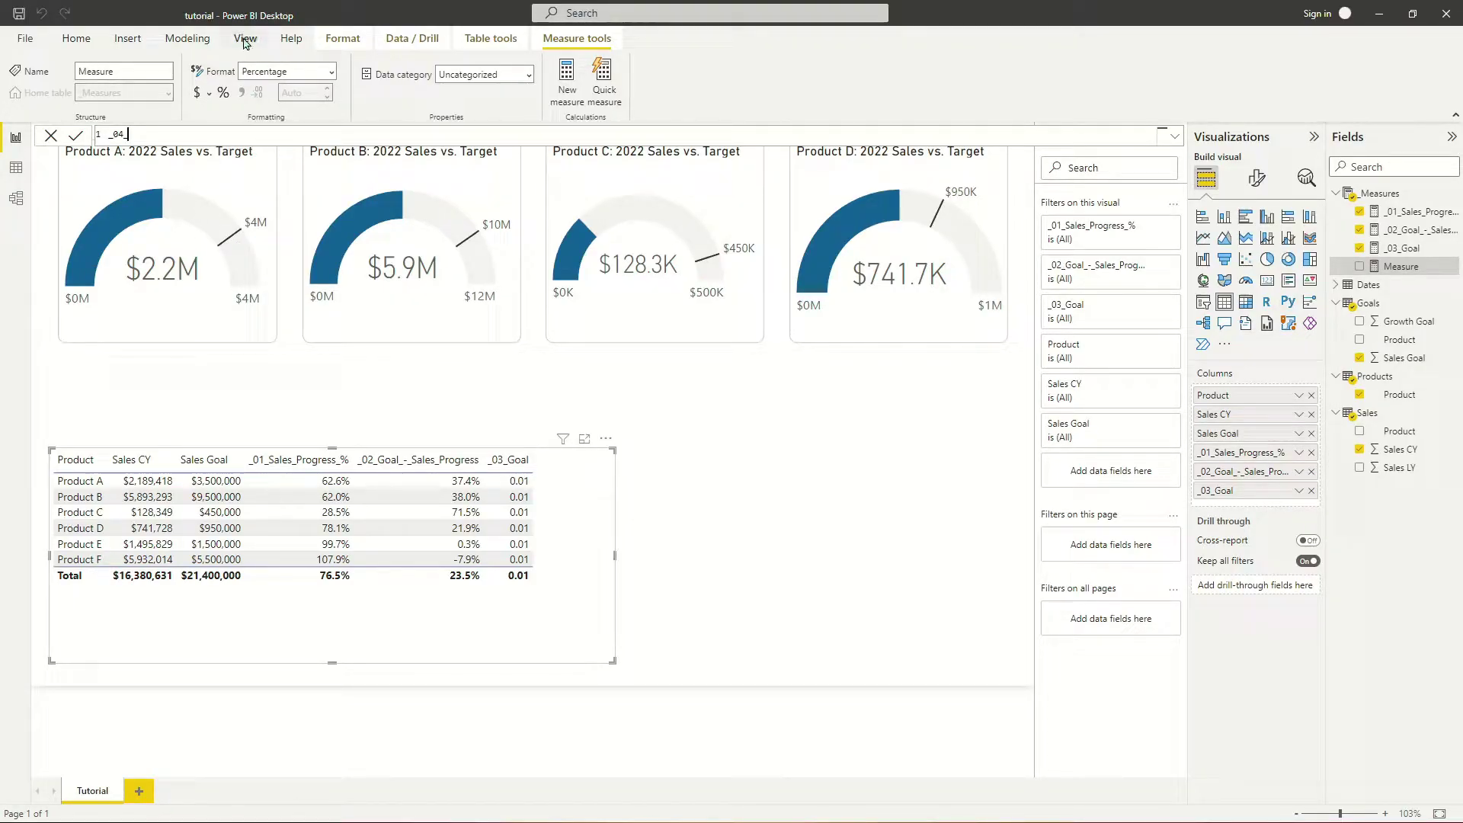
text(=)
key(BackSpace)
text(([)
key(Tab)
text(+sa)
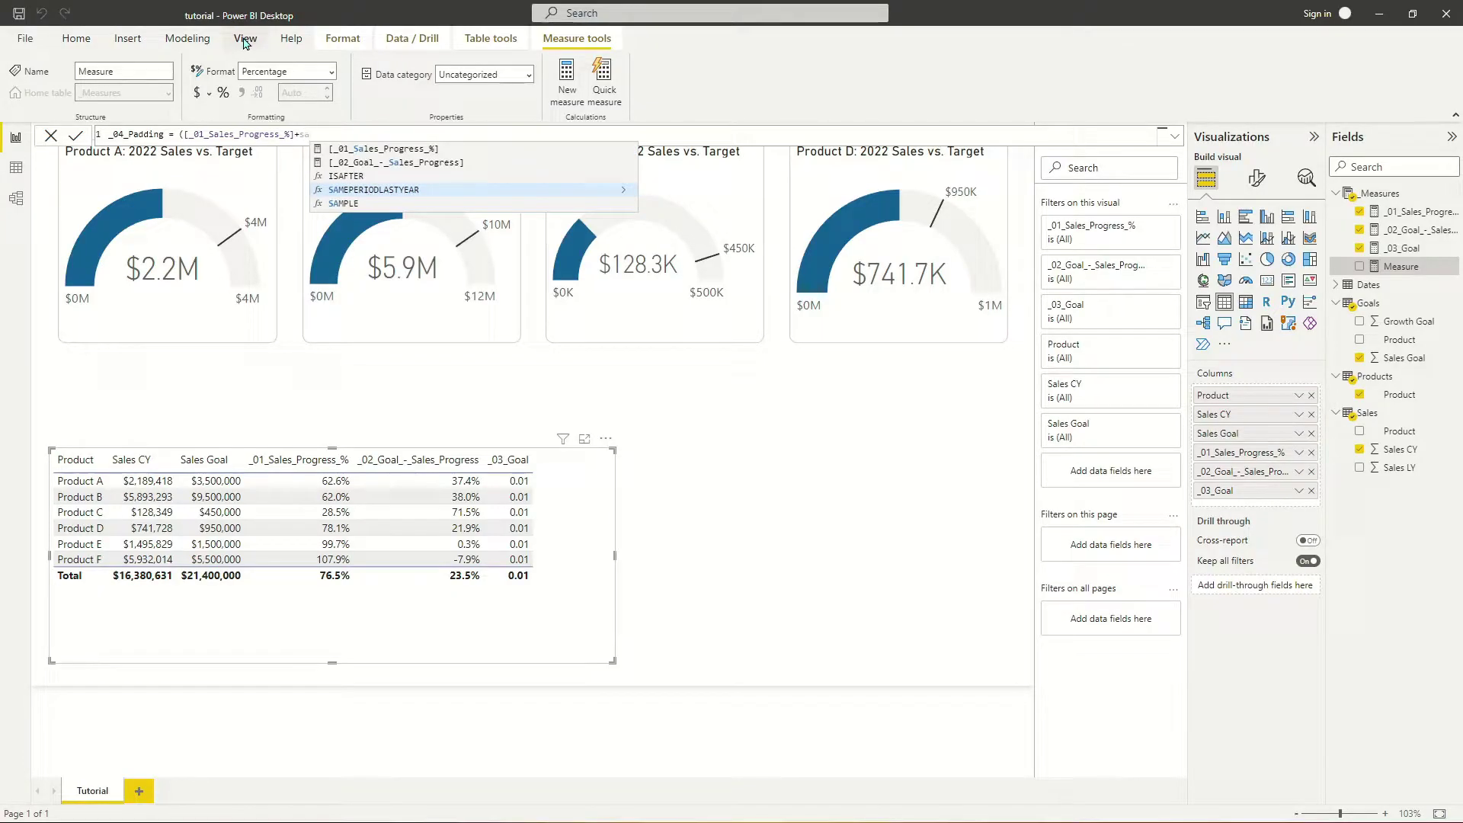
key(Up)
key(Up)
key(Tab)
text())
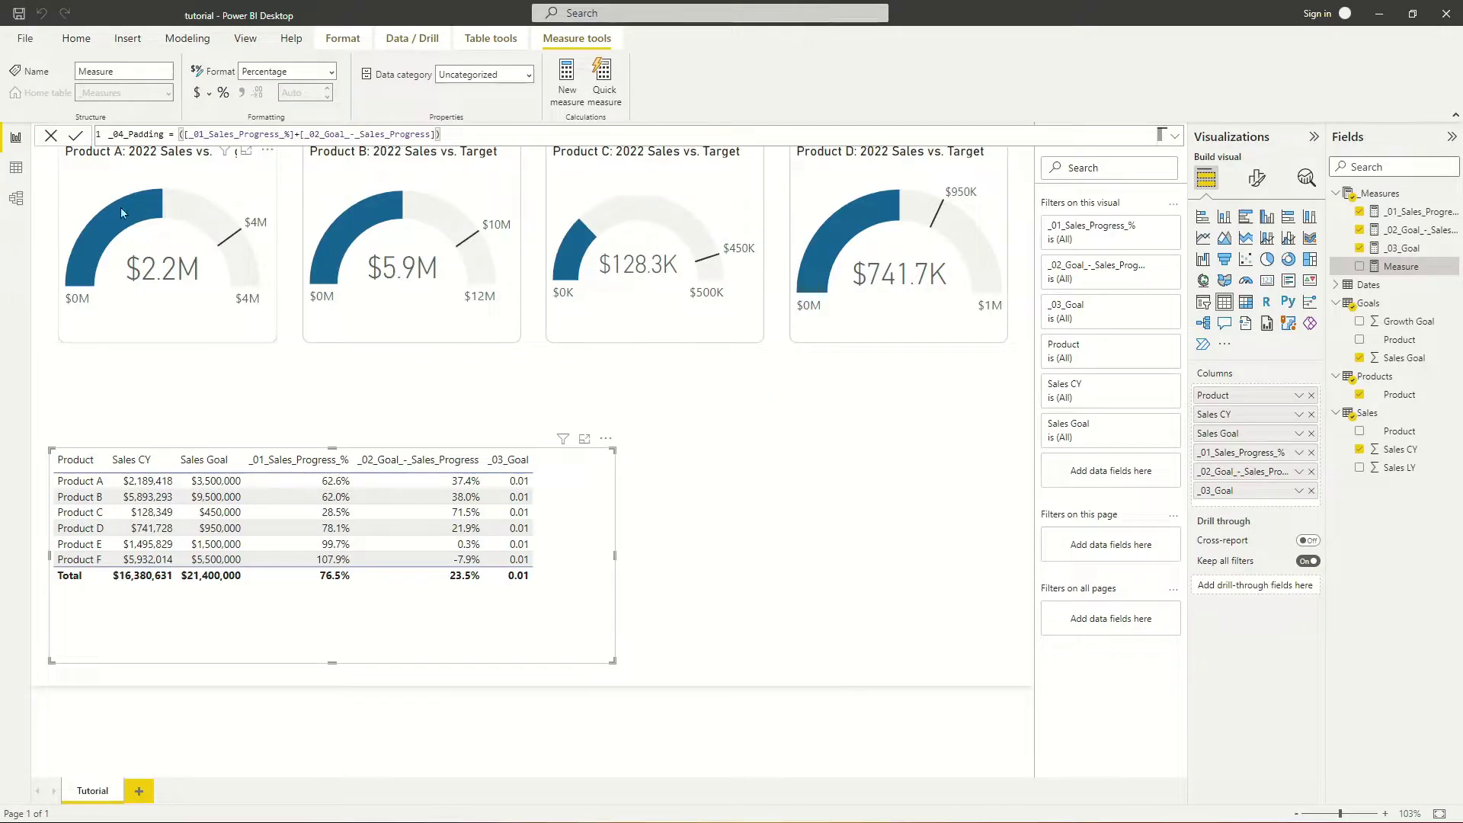
text(*.1)
key(Return)
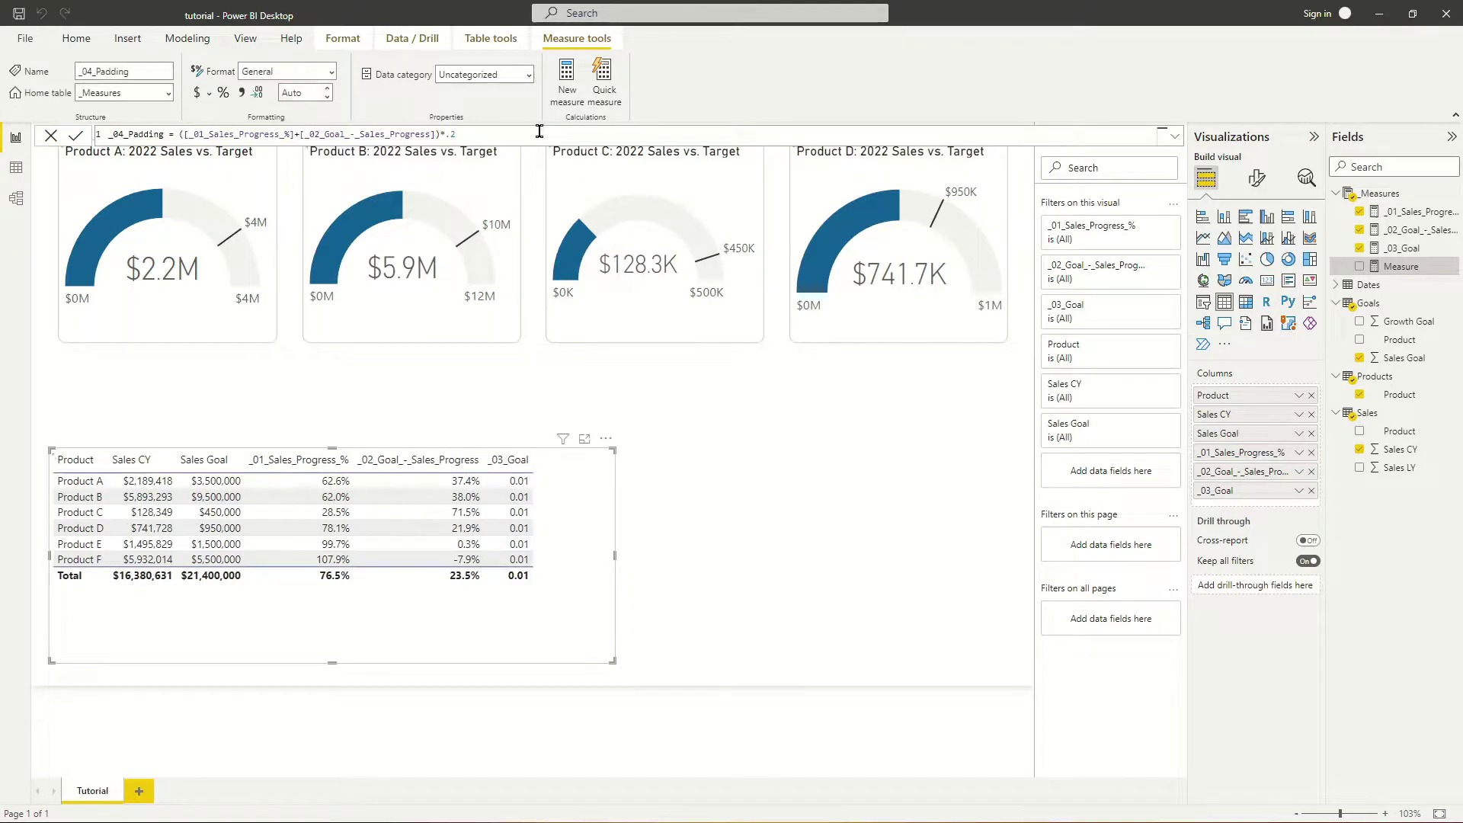
drag(1407, 266, 1280, 505)
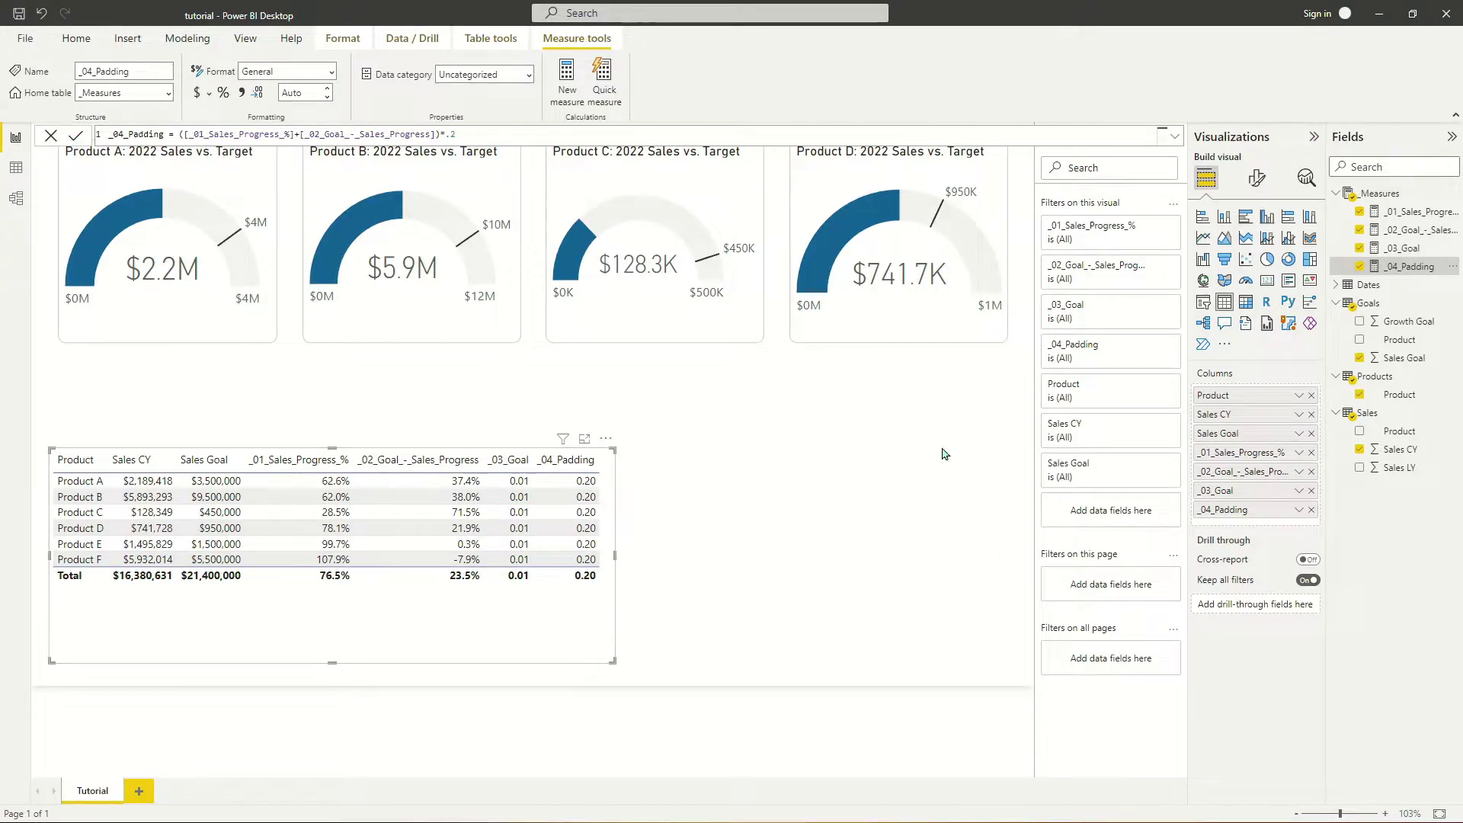
- Insert a donut chart filling the report page's lower-right area and move the product table up beneath the gauges
click(805, 508)
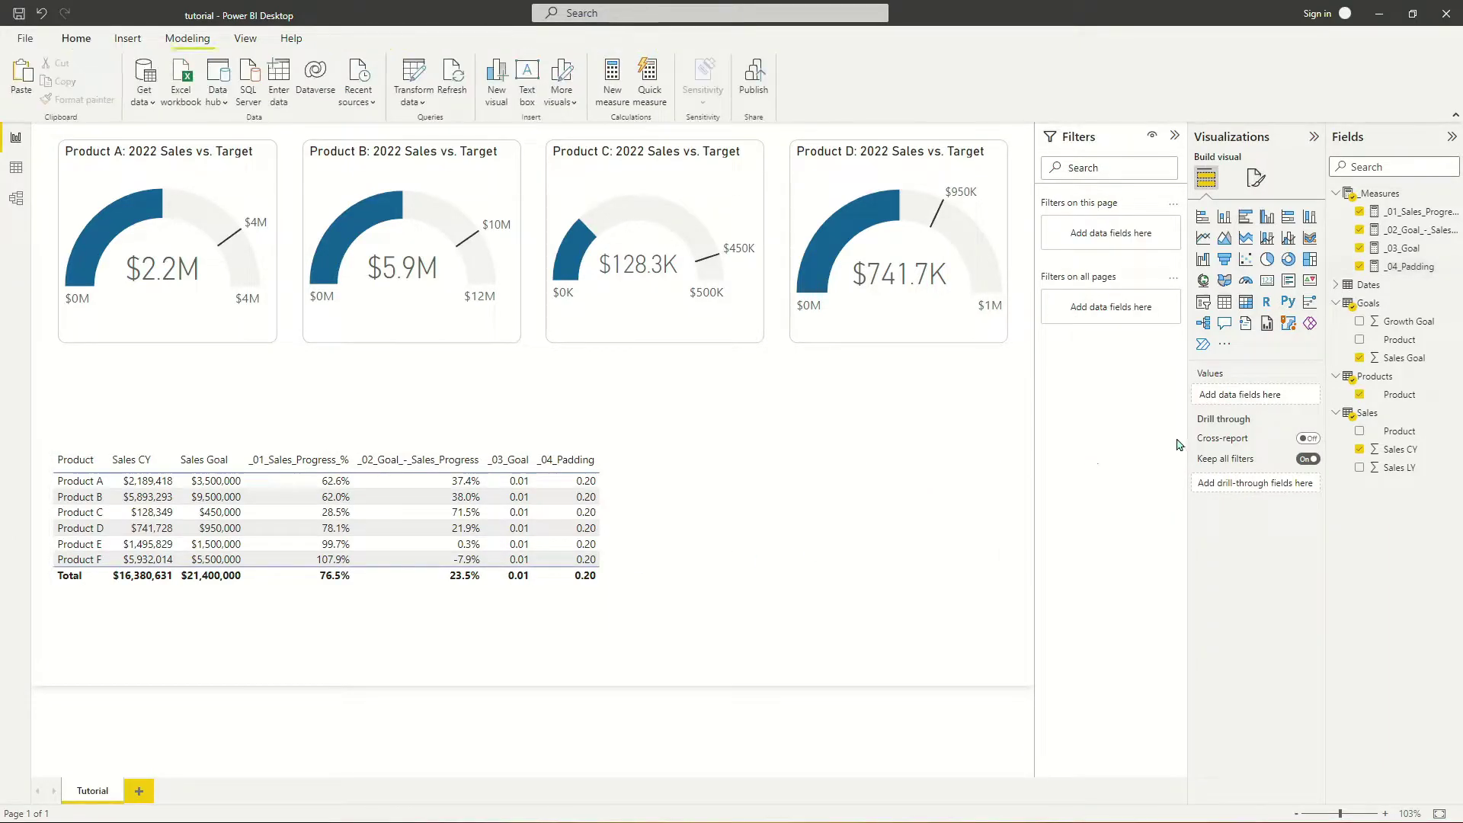
click(1288, 259)
drag(685, 516, 712, 437)
drag(800, 571, 1034, 685)
drag(490, 633, 390, 551)
click(905, 386)
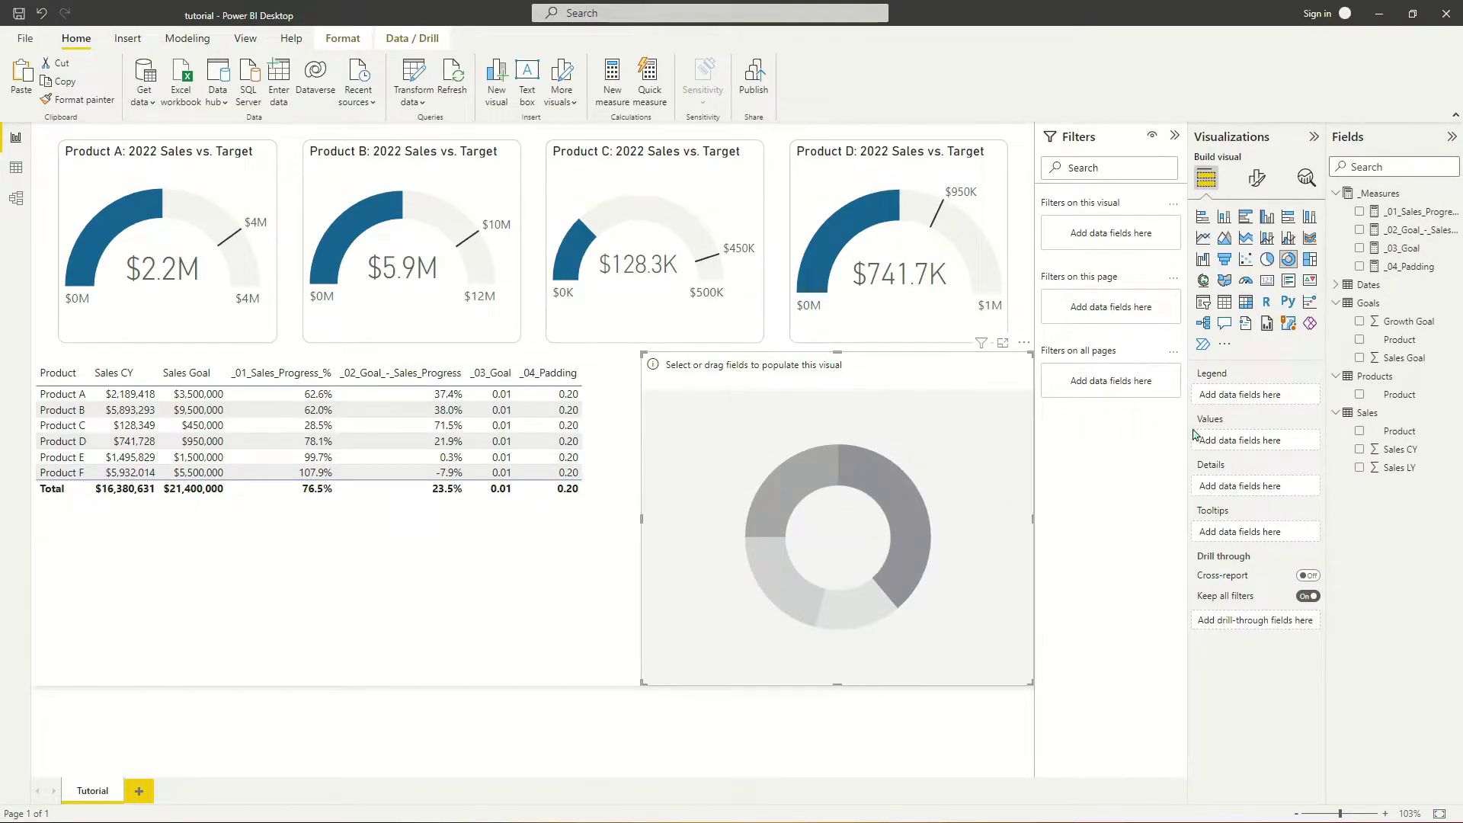
- Add _01_Sales_Progress_% to the donut chart's values and filter the chart by the Products table's Product field to Product A
drag(1407, 213, 1271, 442)
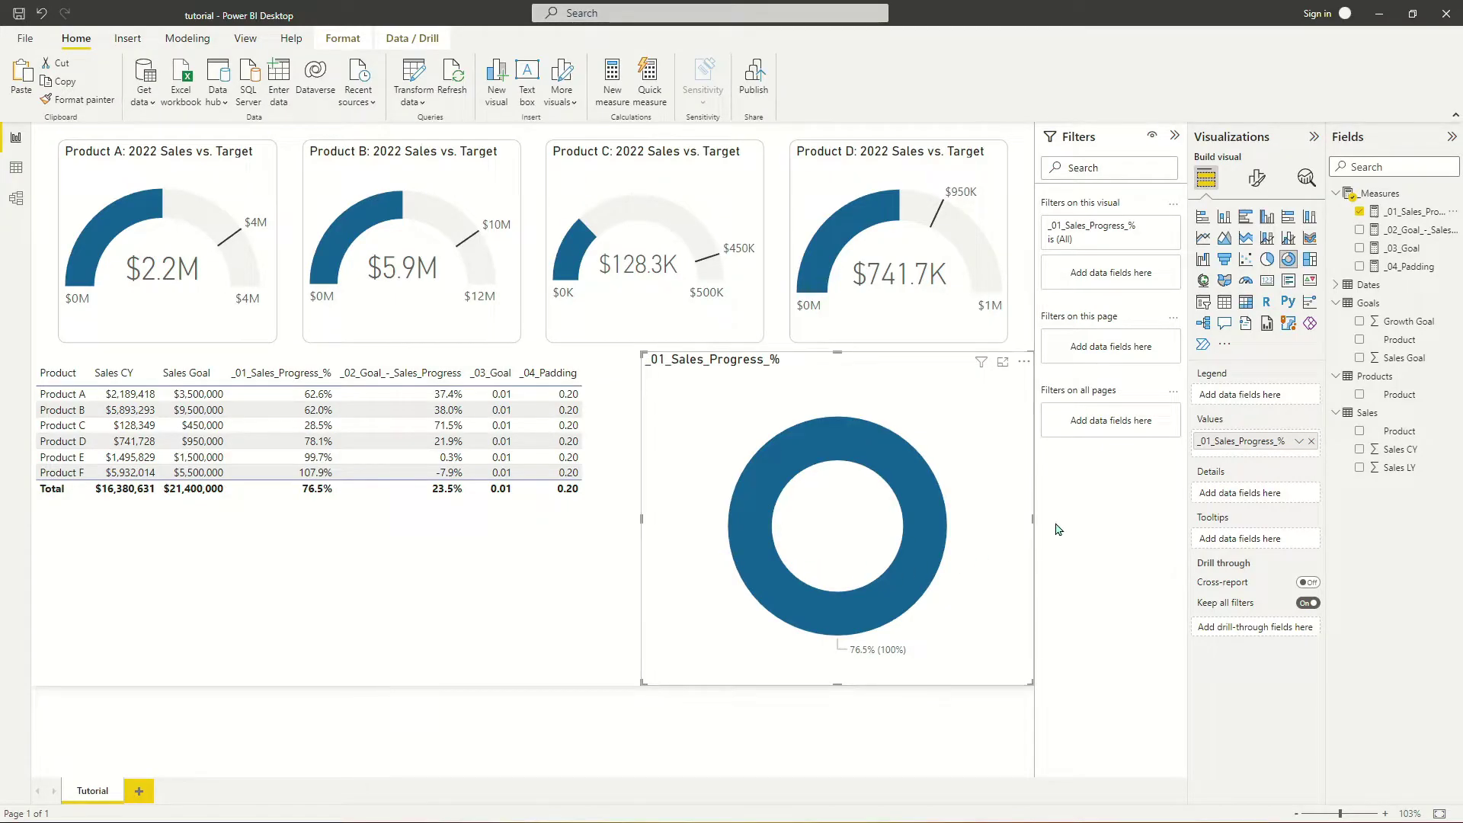
drag(1415, 397, 1105, 274)
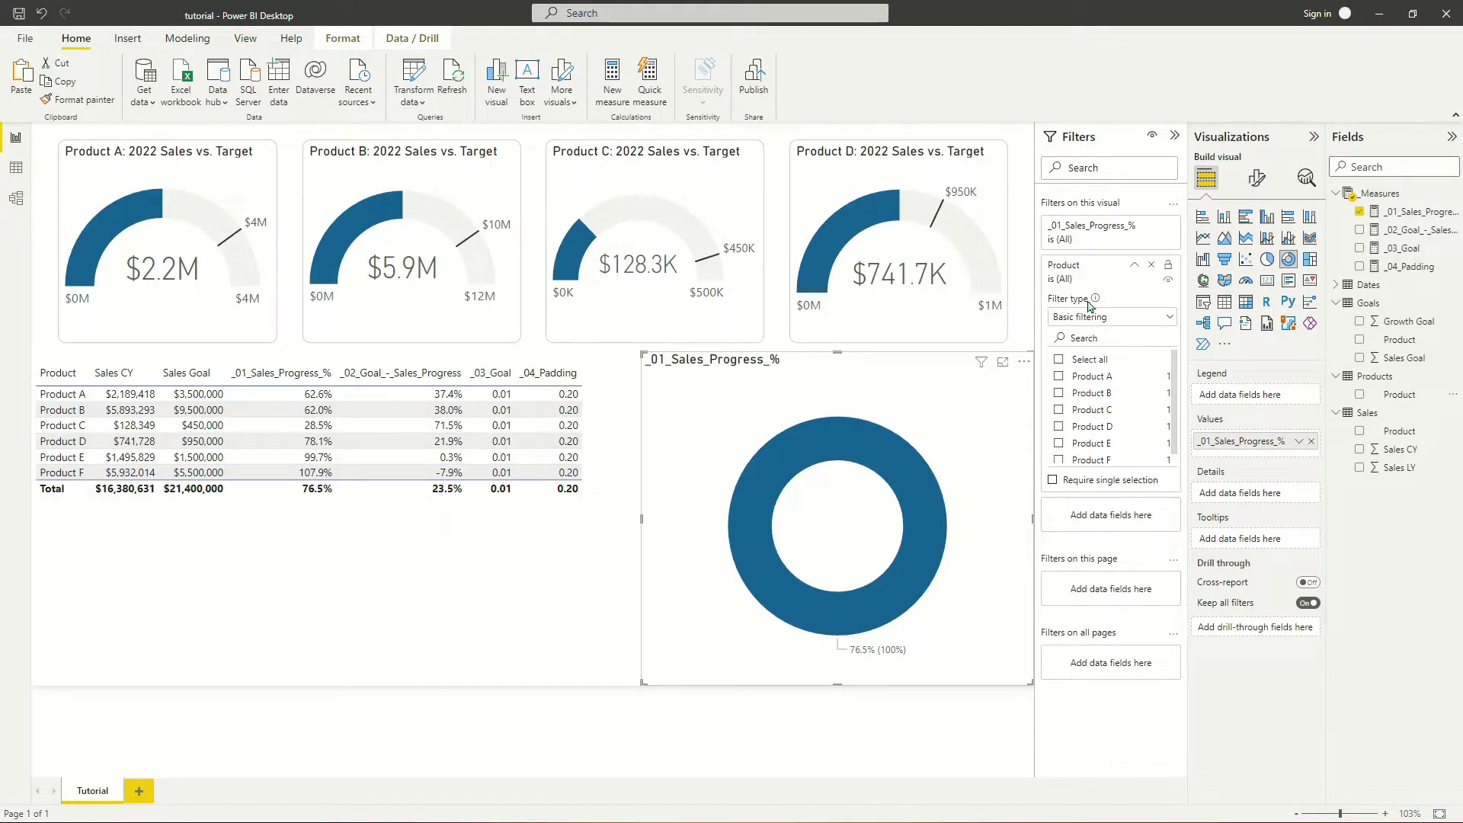
click(1058, 376)
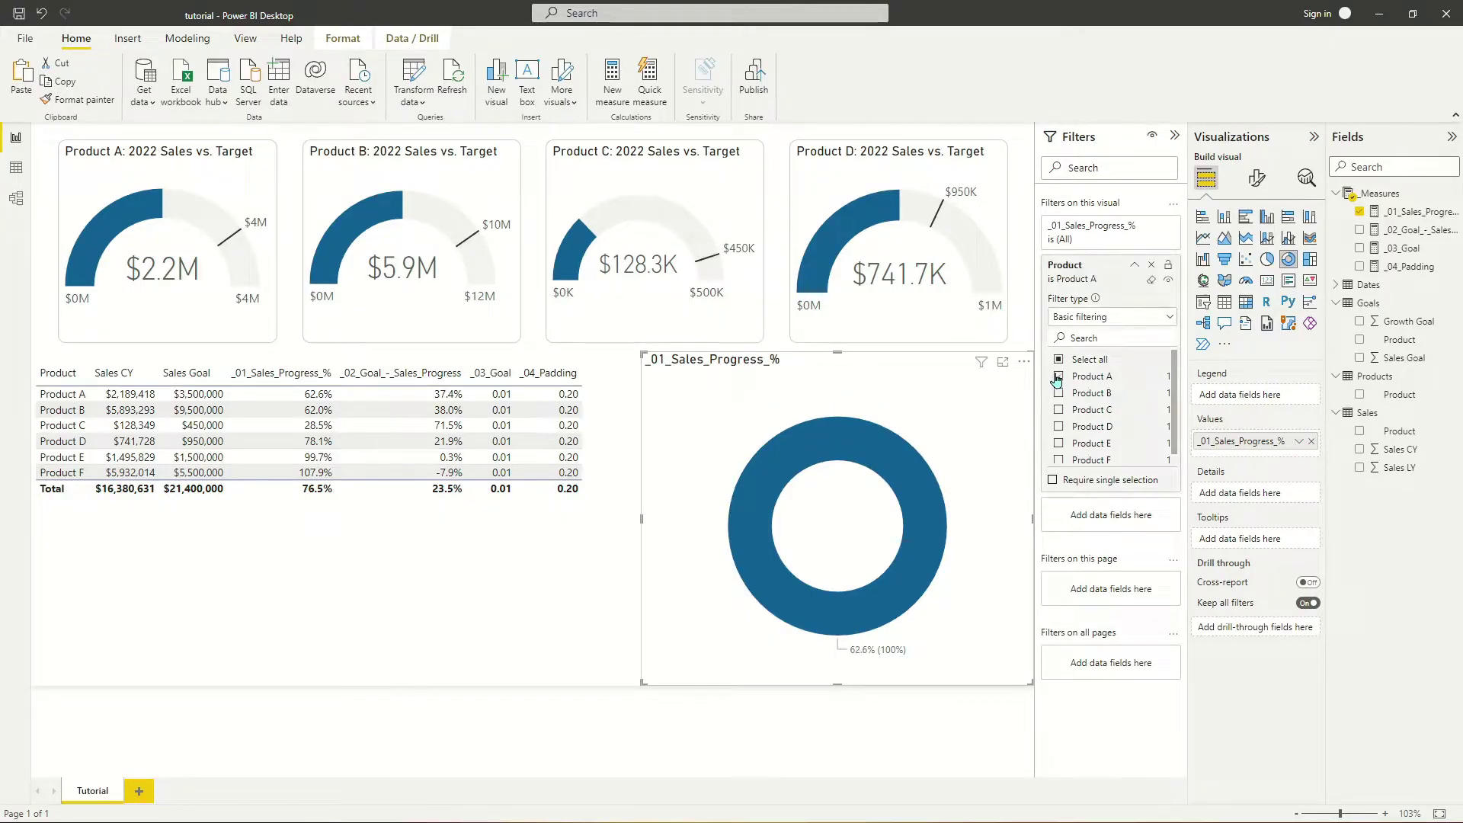
click(1135, 268)
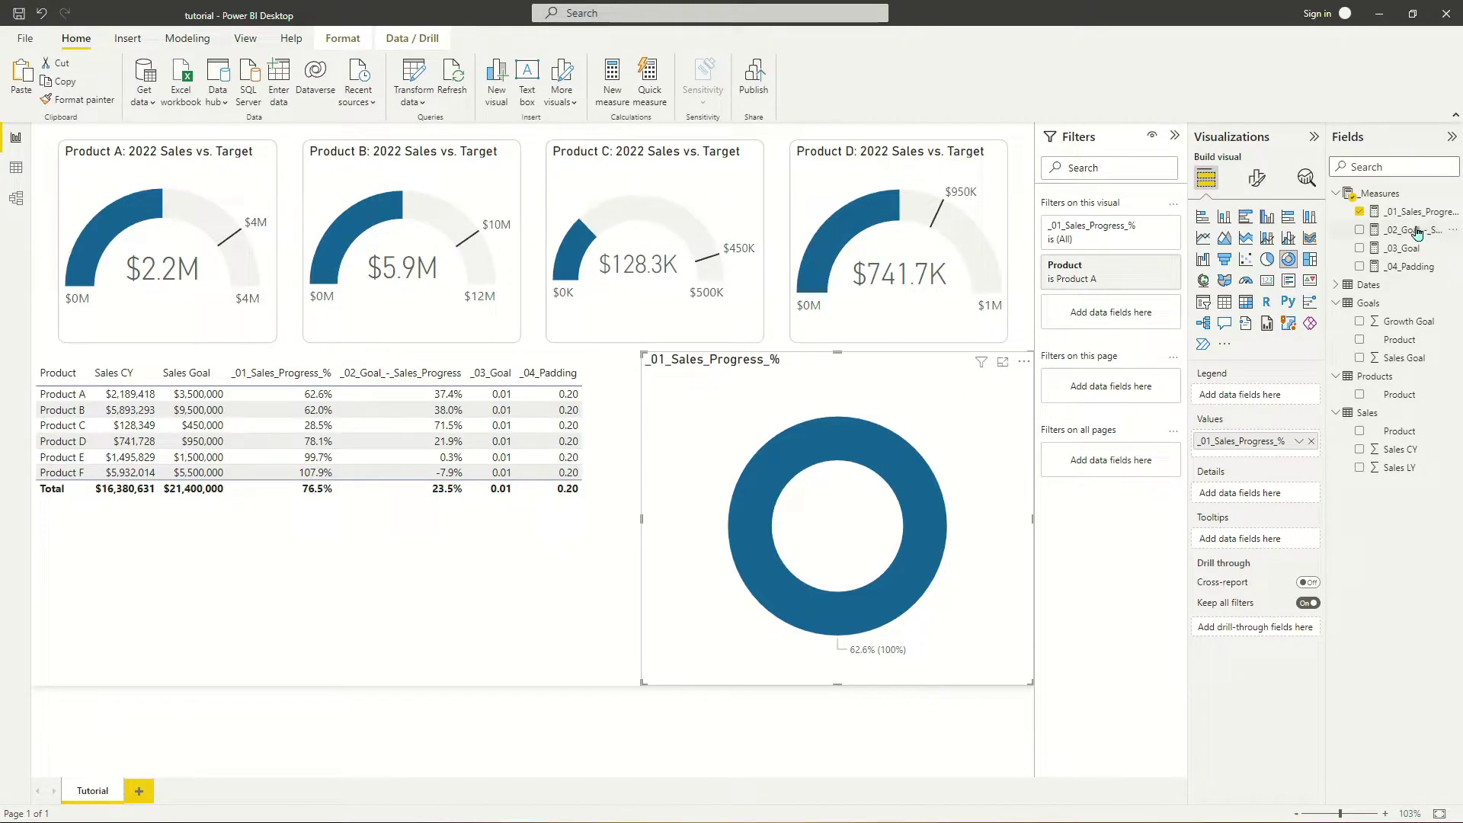
- Add _02_Goal_-_Sales_Progress, _03_Goal and _04_Padding to the donut chart's values in that order
drag(1417, 233, 1290, 453)
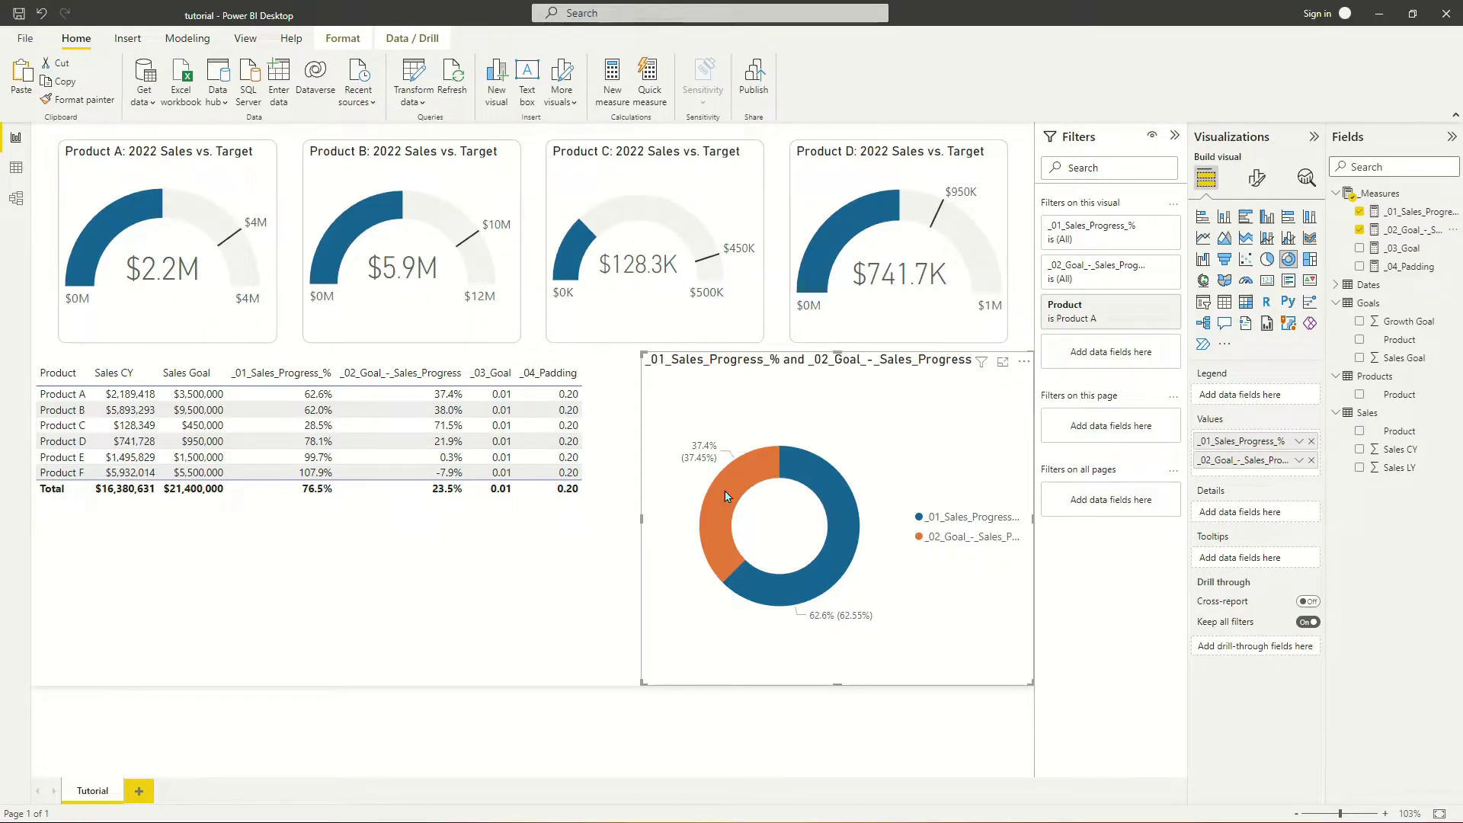
mouse_move(807, 455)
drag(1402, 249, 1292, 466)
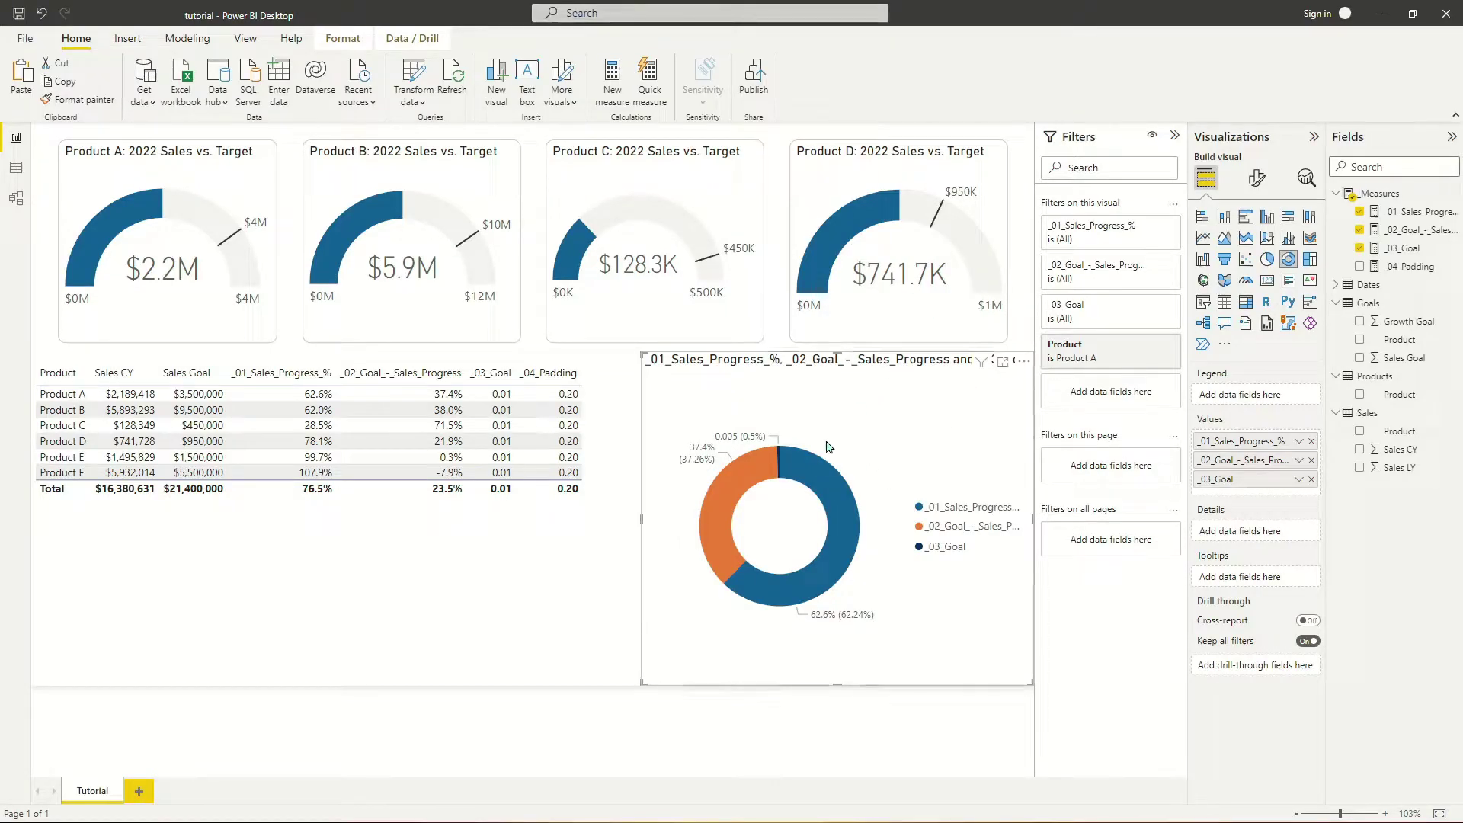
drag(1407, 270, 1283, 498)
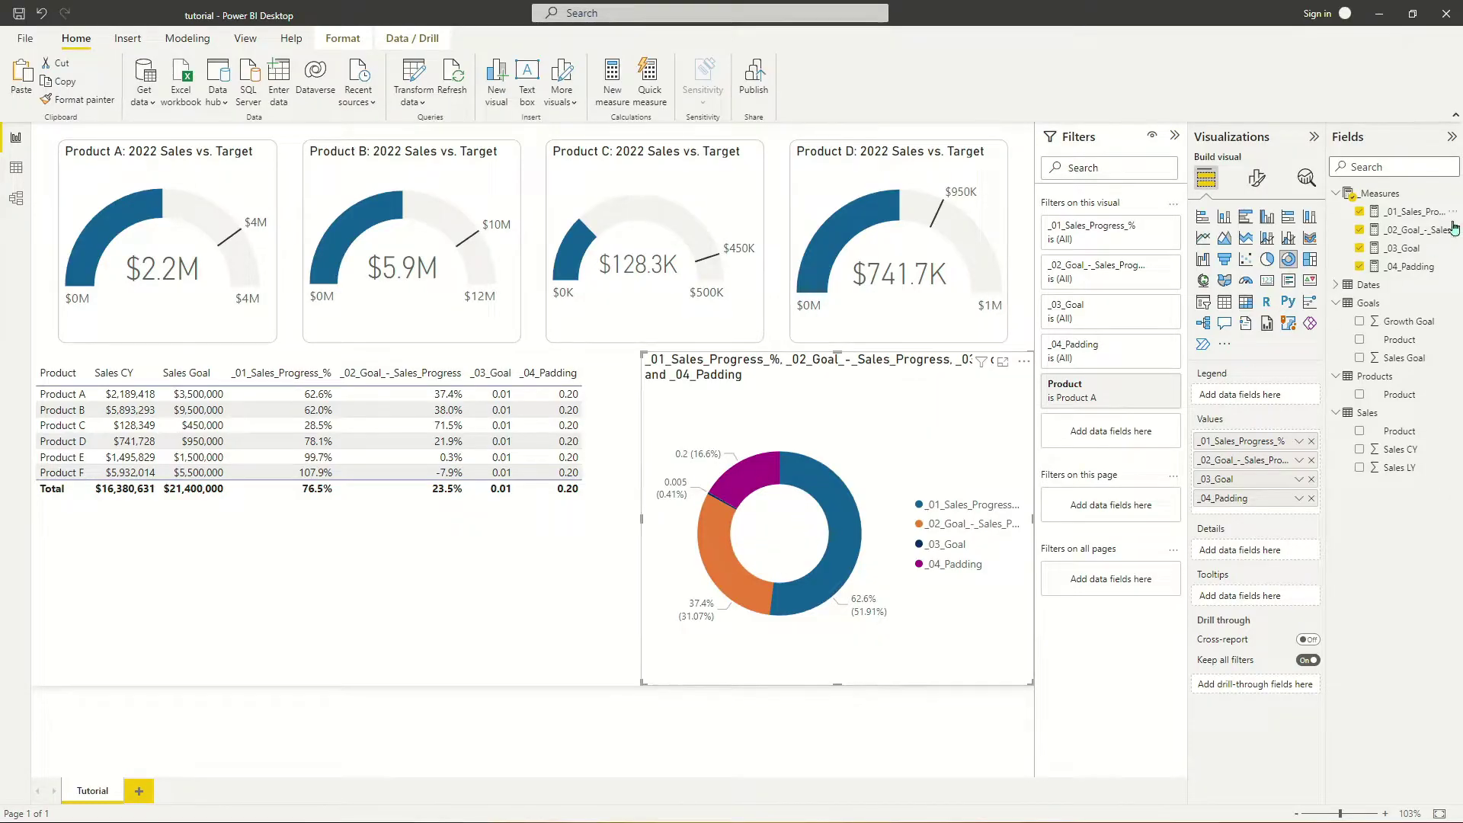
- Start a new measure in _Measures with _05_Empty_Space = ([_01_Sales_Progress_%]+[_02_Goal_-_Sales_Progress]+
right_click(1407, 267)
click(1322, 285)
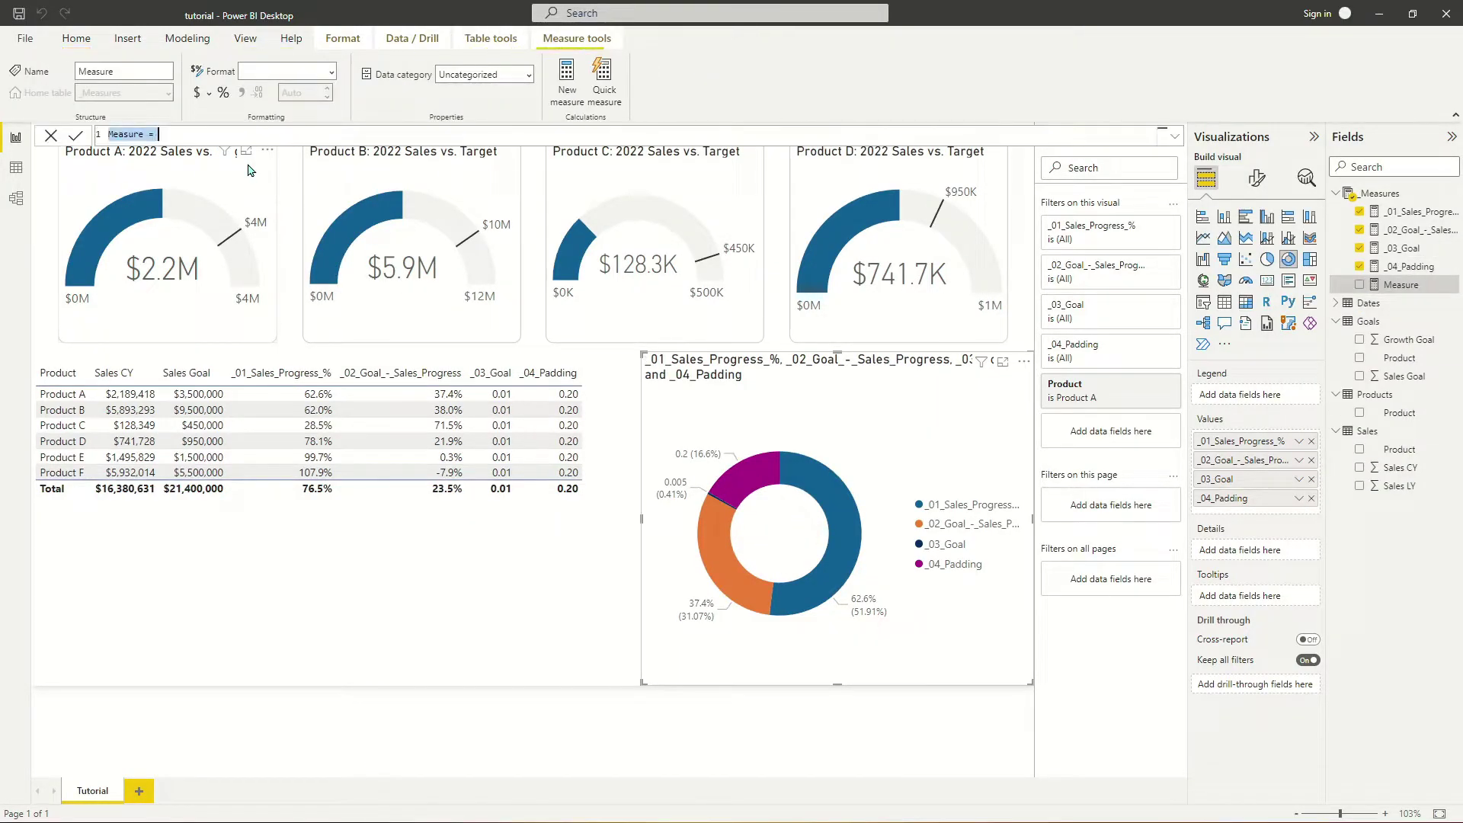
text(_05)
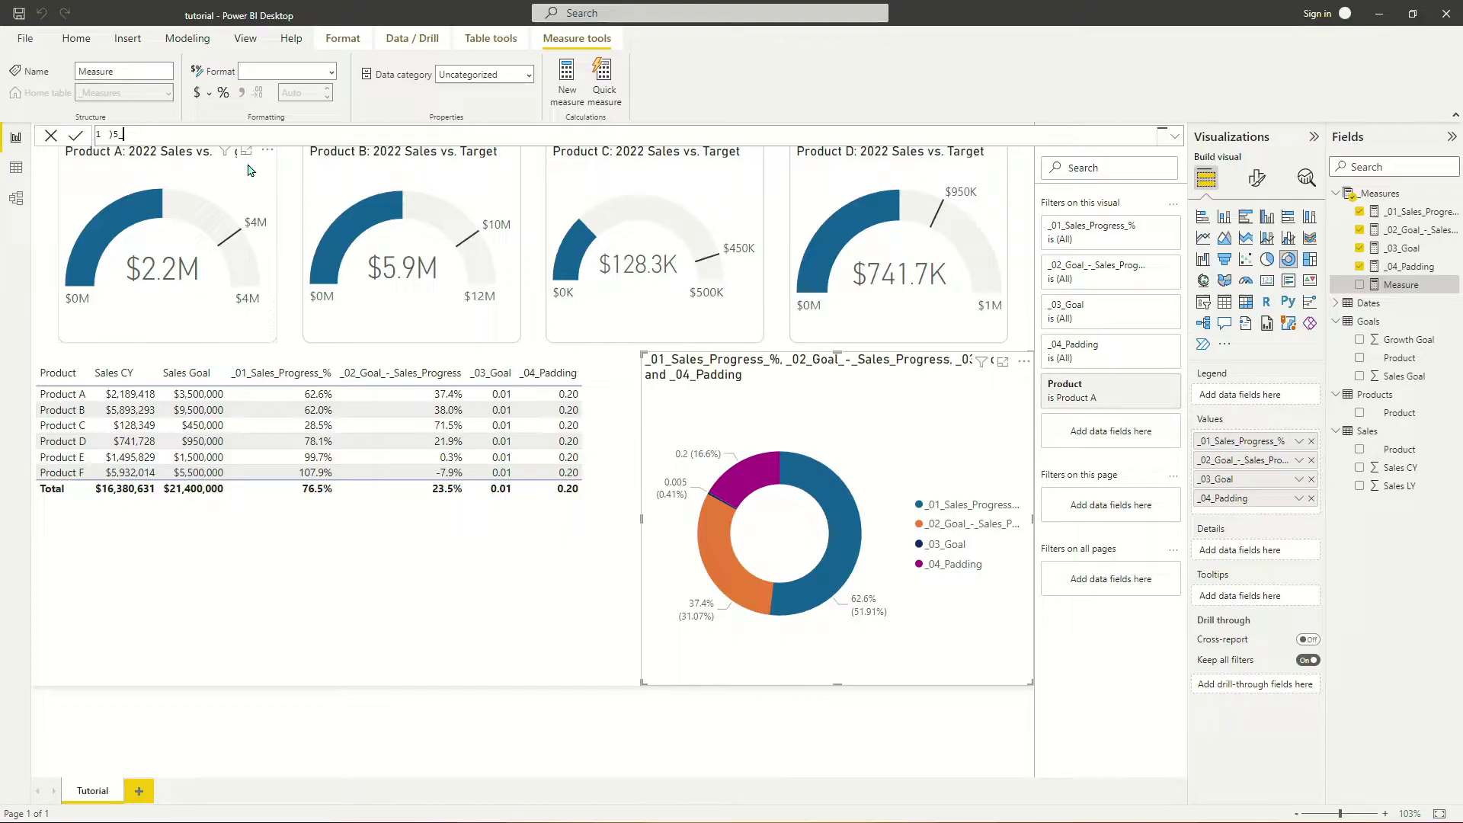
text(_Empty_Space = ()
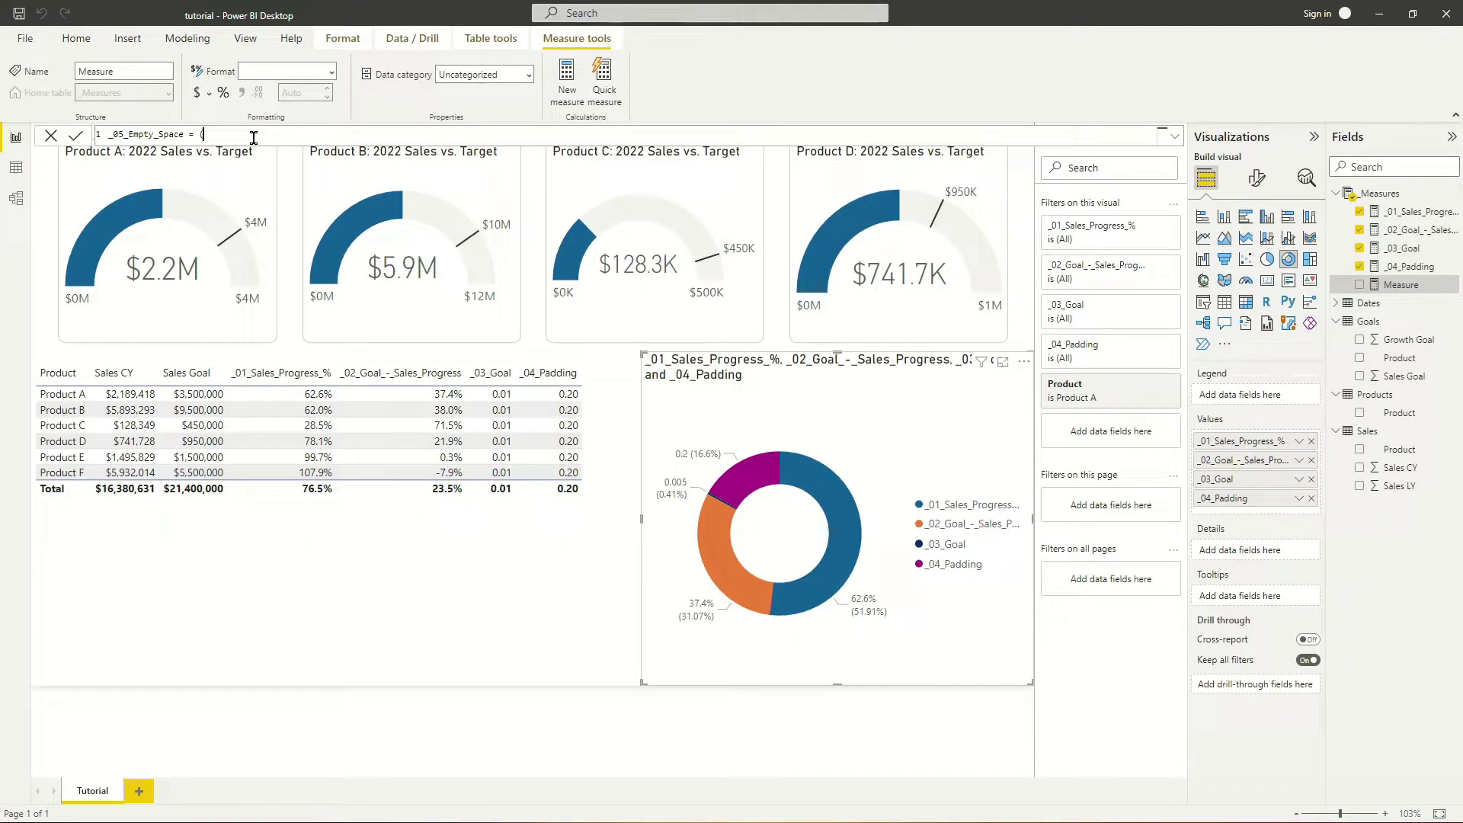
text([)
key(Tab)
text(+[)
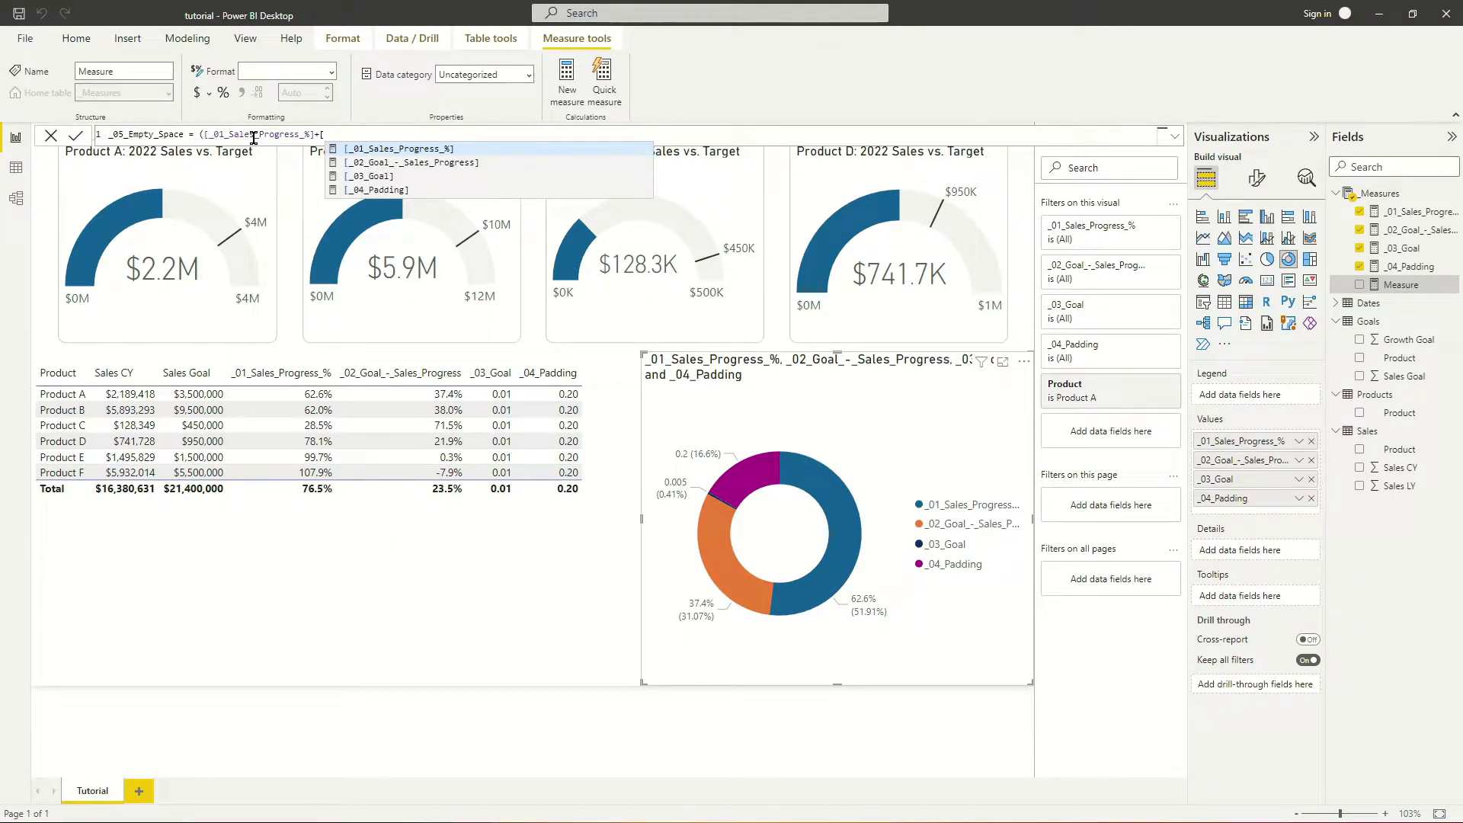
key(Down)
key(Tab)
text(+)
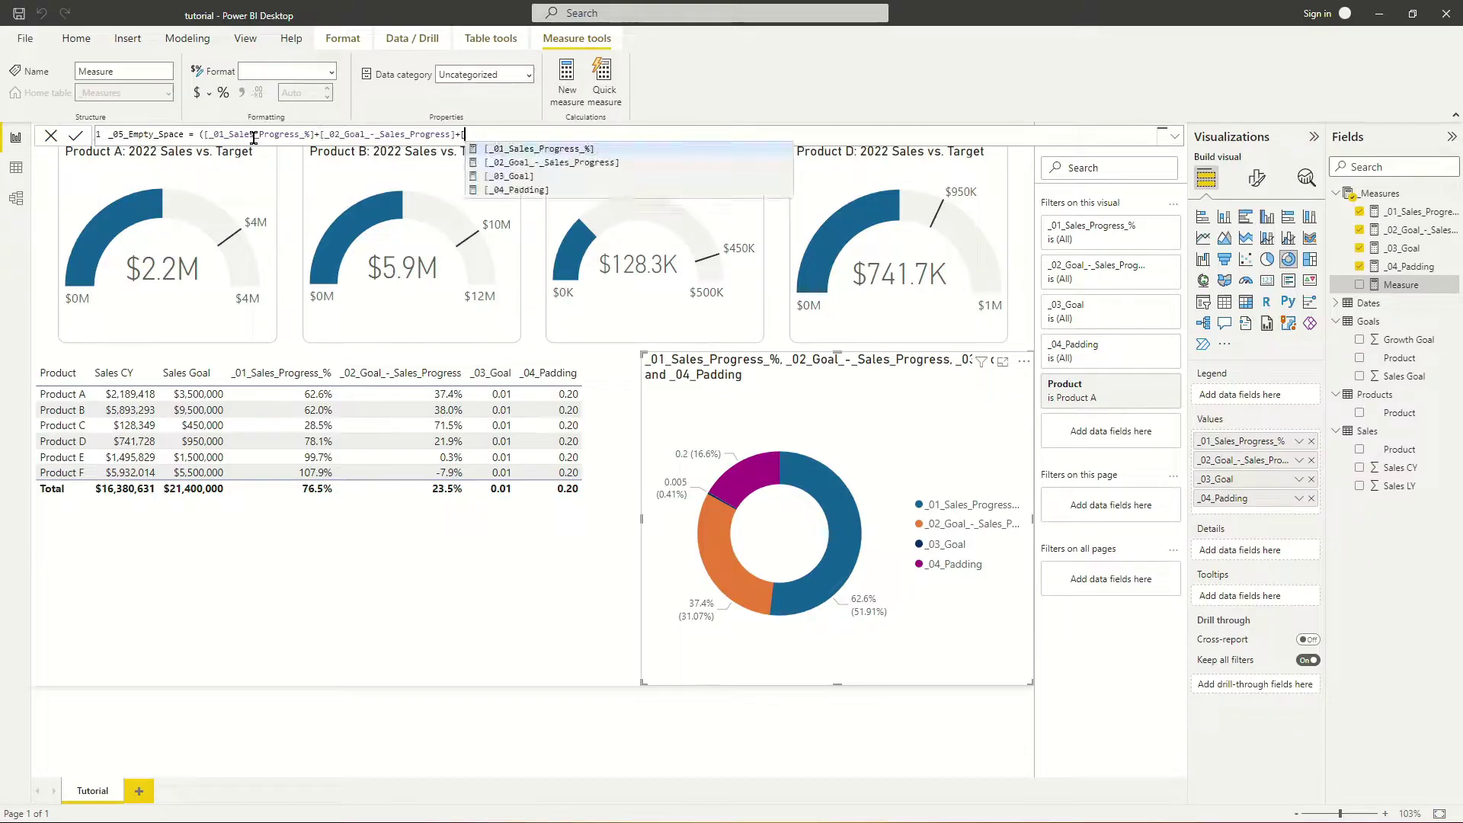
- Complete the _05_Empty_Space sum with [_03_Goal]+[_04_Padding]) and add the measure as the donut chart's last value
key(BackSpace)
key(BackSpace)
key(Down)
key(Down)
key(Tab)
text(+[)
key(Down)
key(Down)
key(Down)
key(Tab)
text())
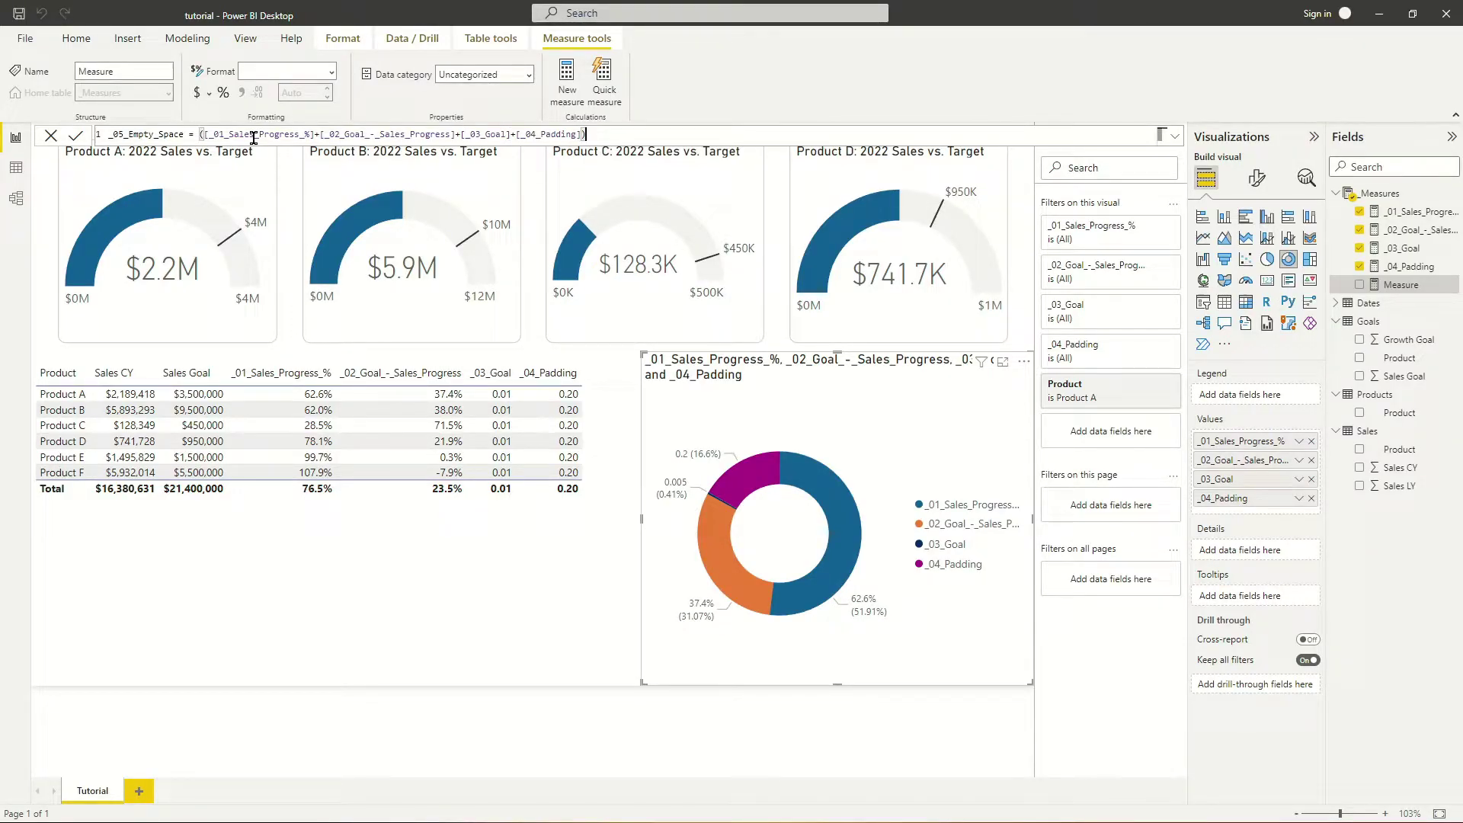
key(Return)
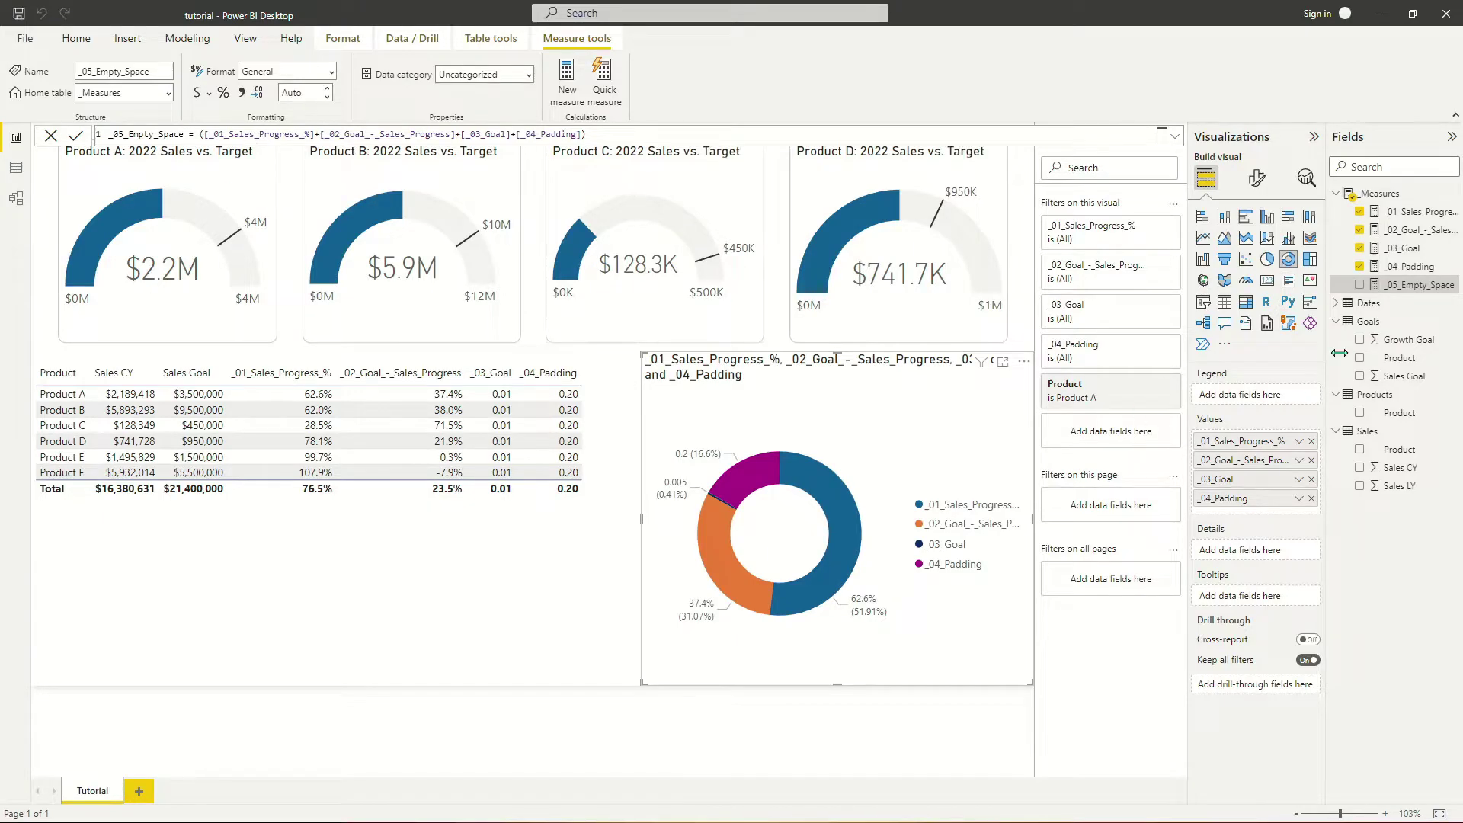
drag(1415, 285, 1312, 488)
drag(1311, 504, 1311, 509)
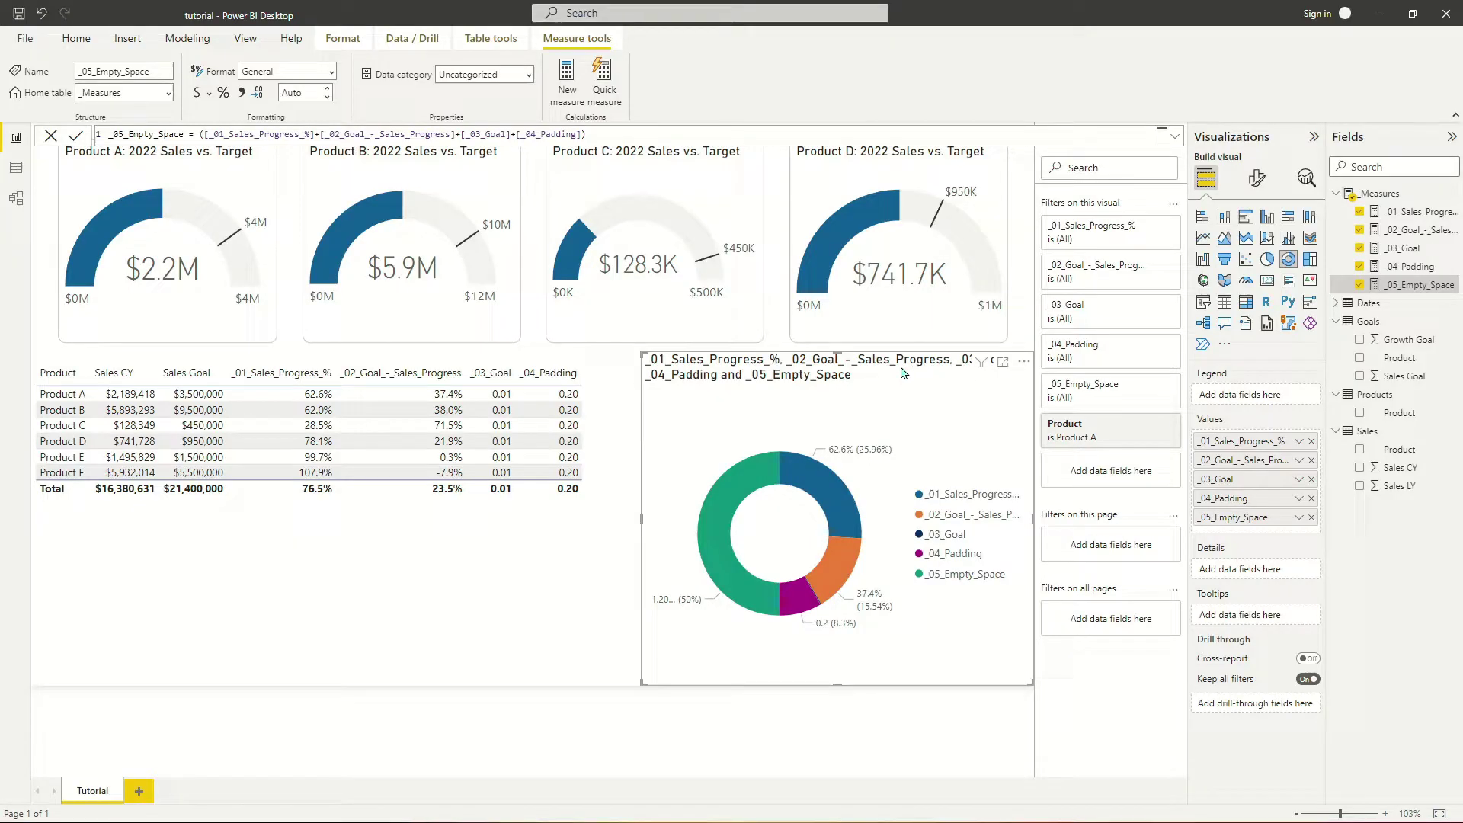
- Turn off the donut chart's detail labels and legend
click(1256, 181)
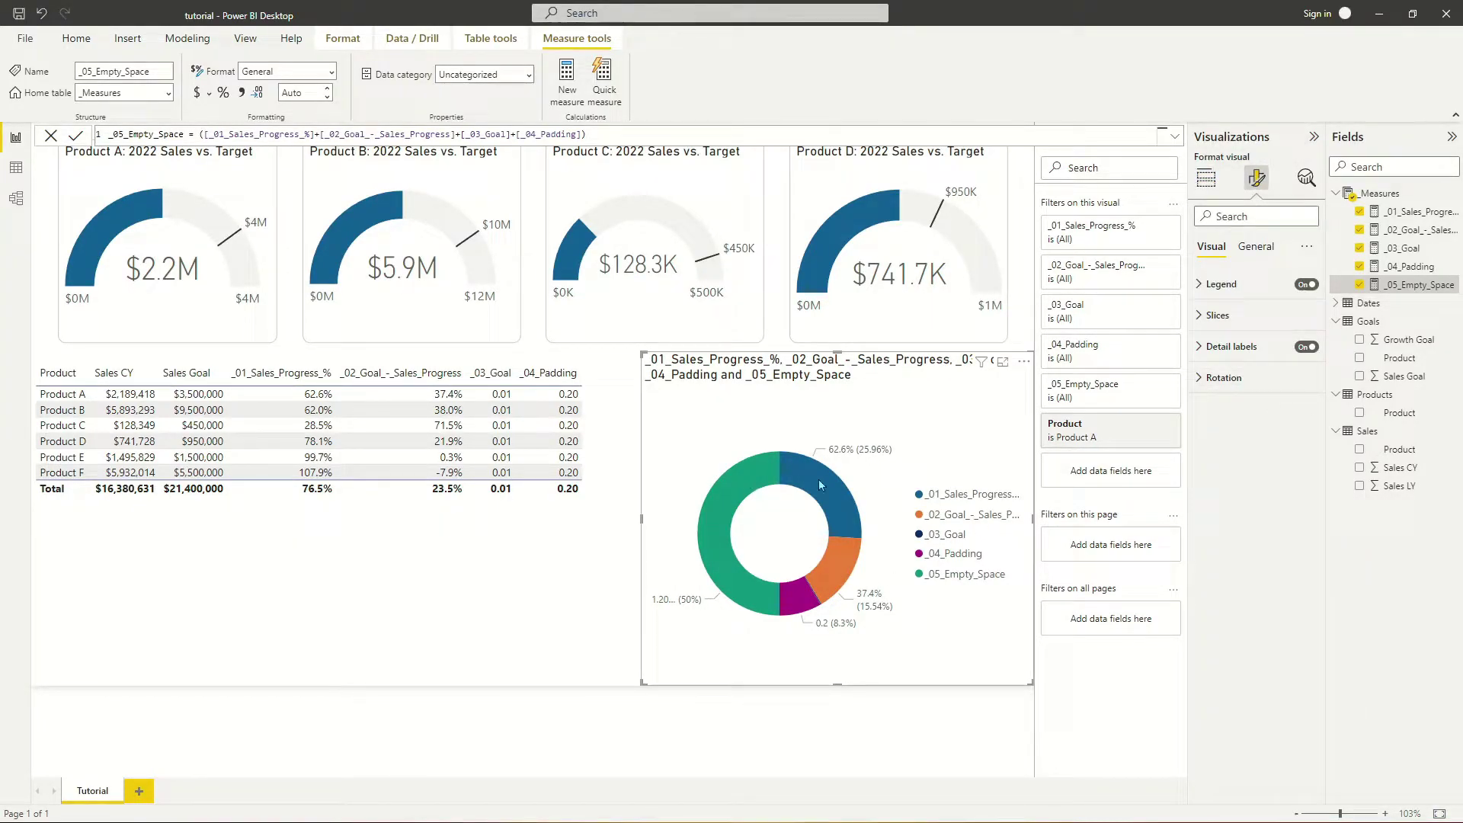
click(1308, 349)
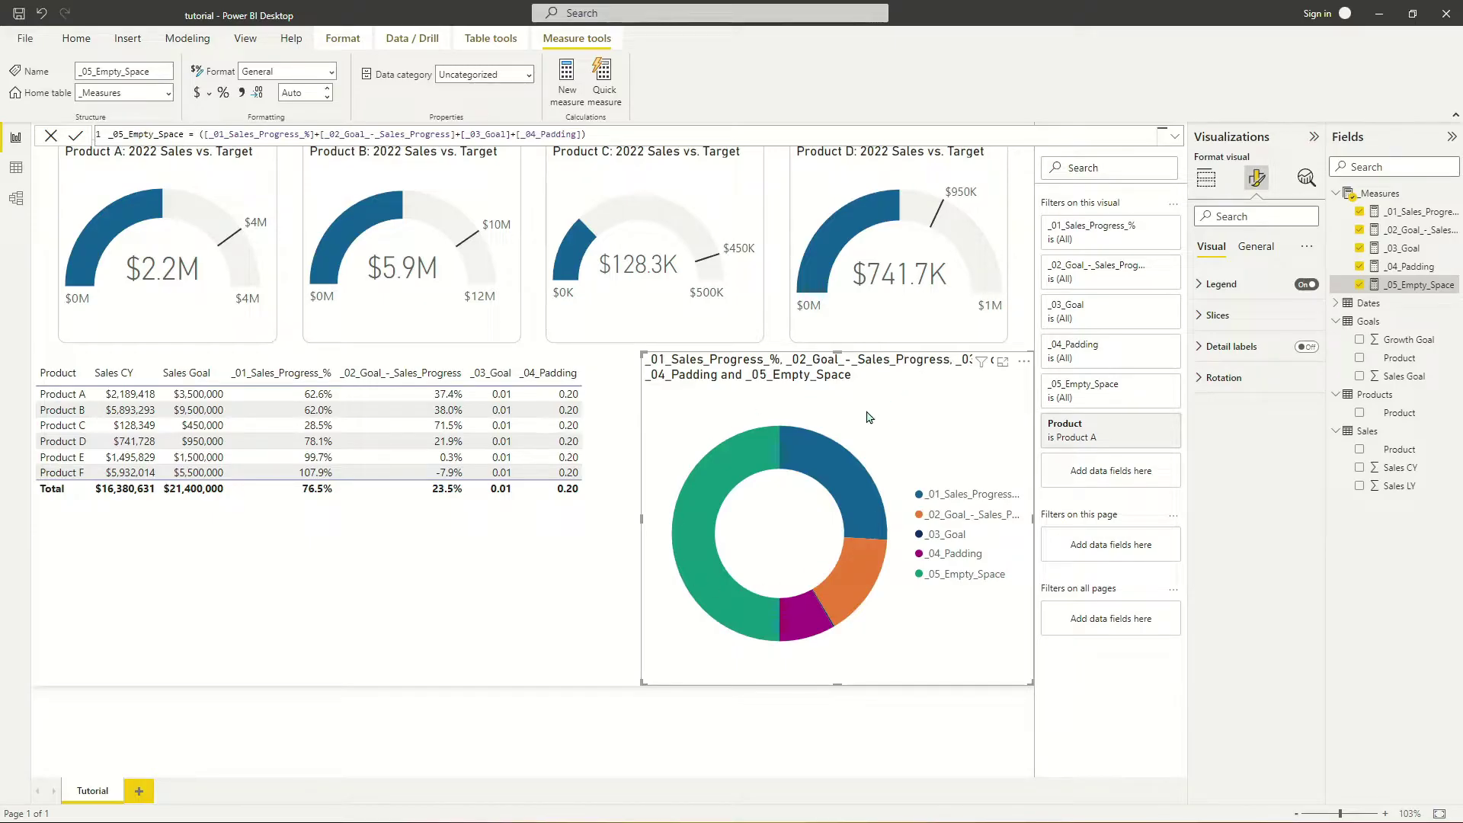
click(1305, 285)
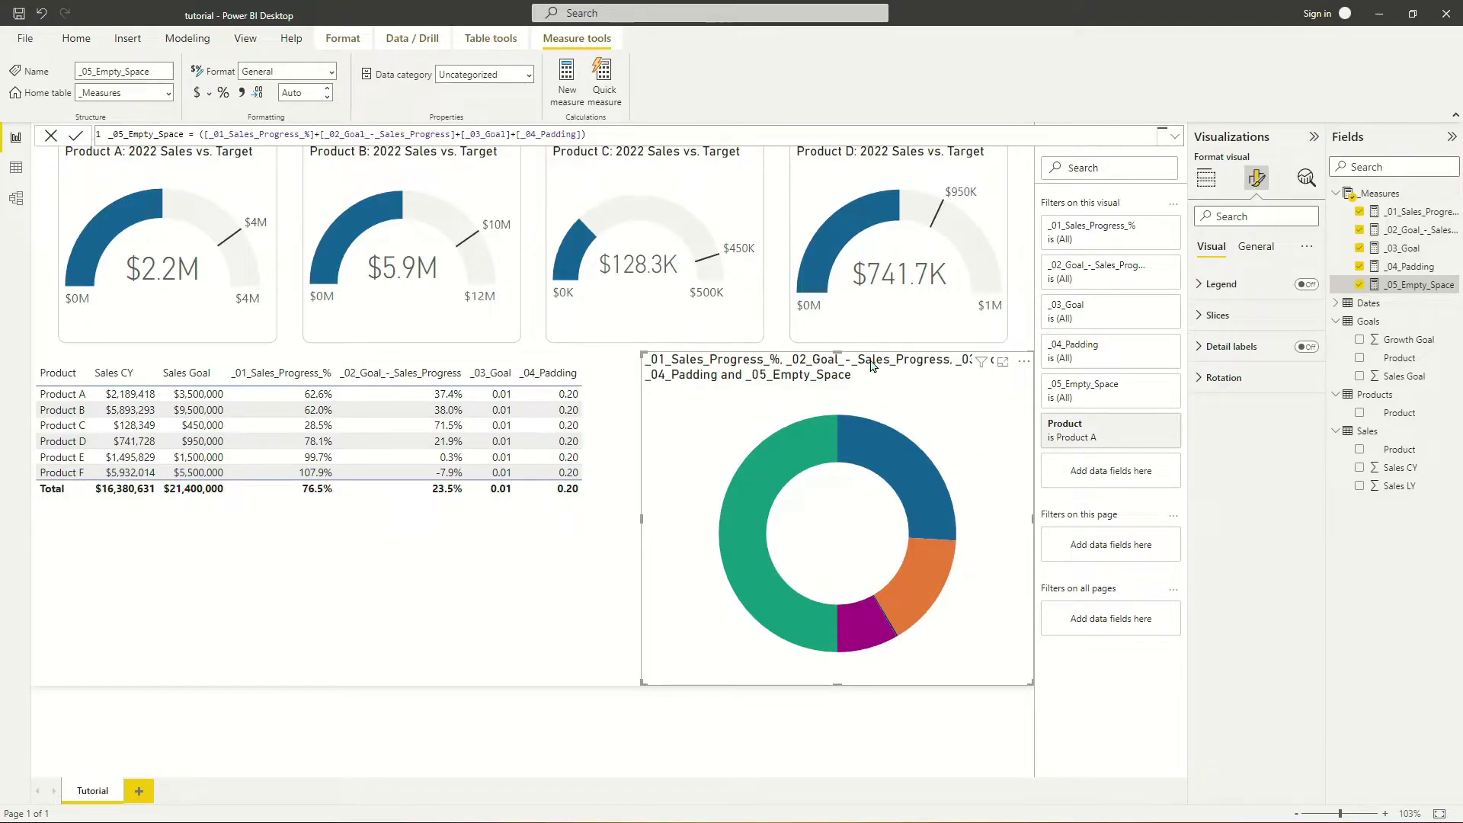
- Color the donut's _05_Empty_Space slice white and its _01_Sales_Progress_% slice with the theme blue
click(1215, 321)
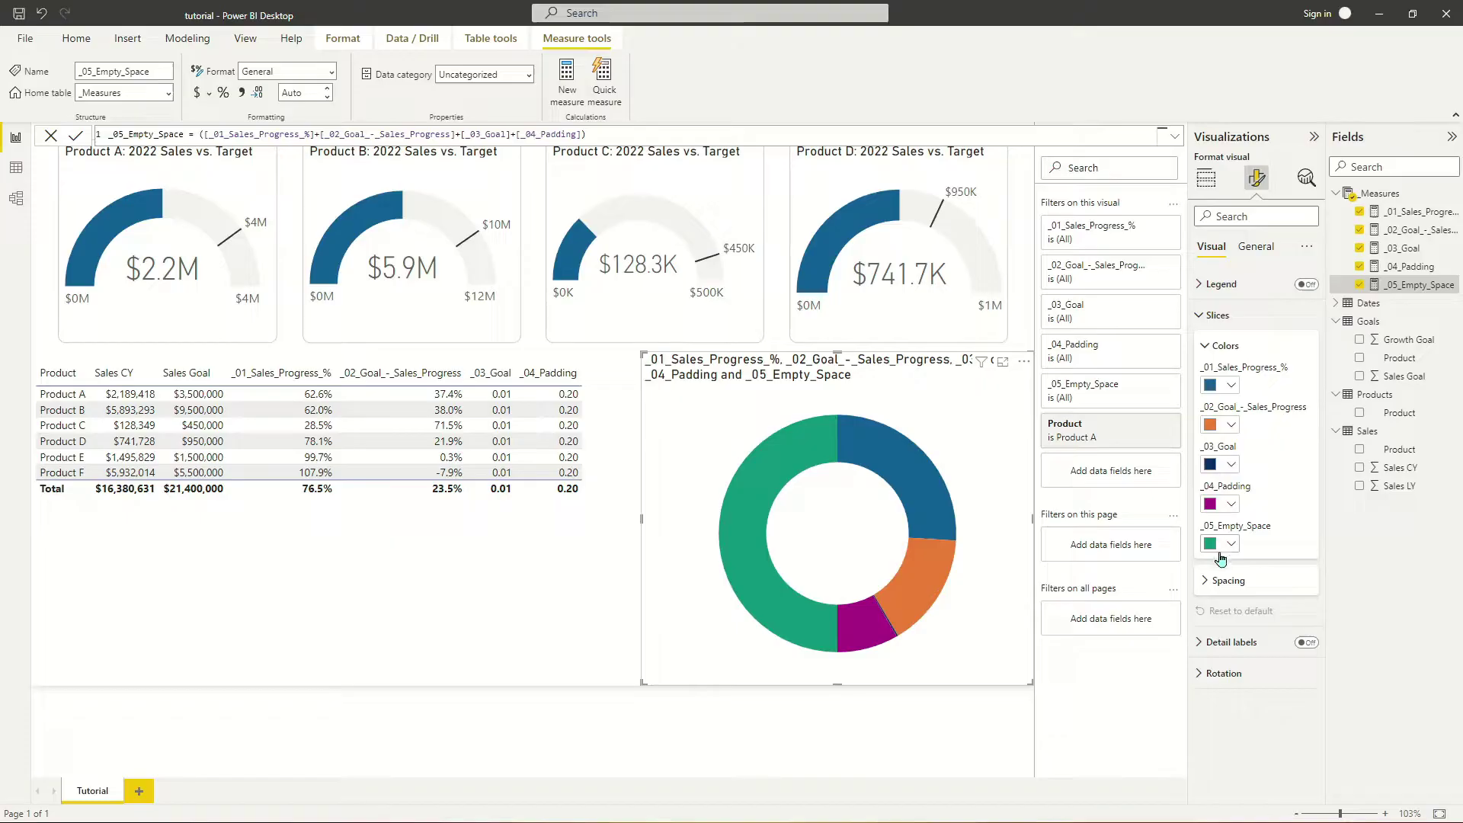
click(1230, 544)
click(1218, 297)
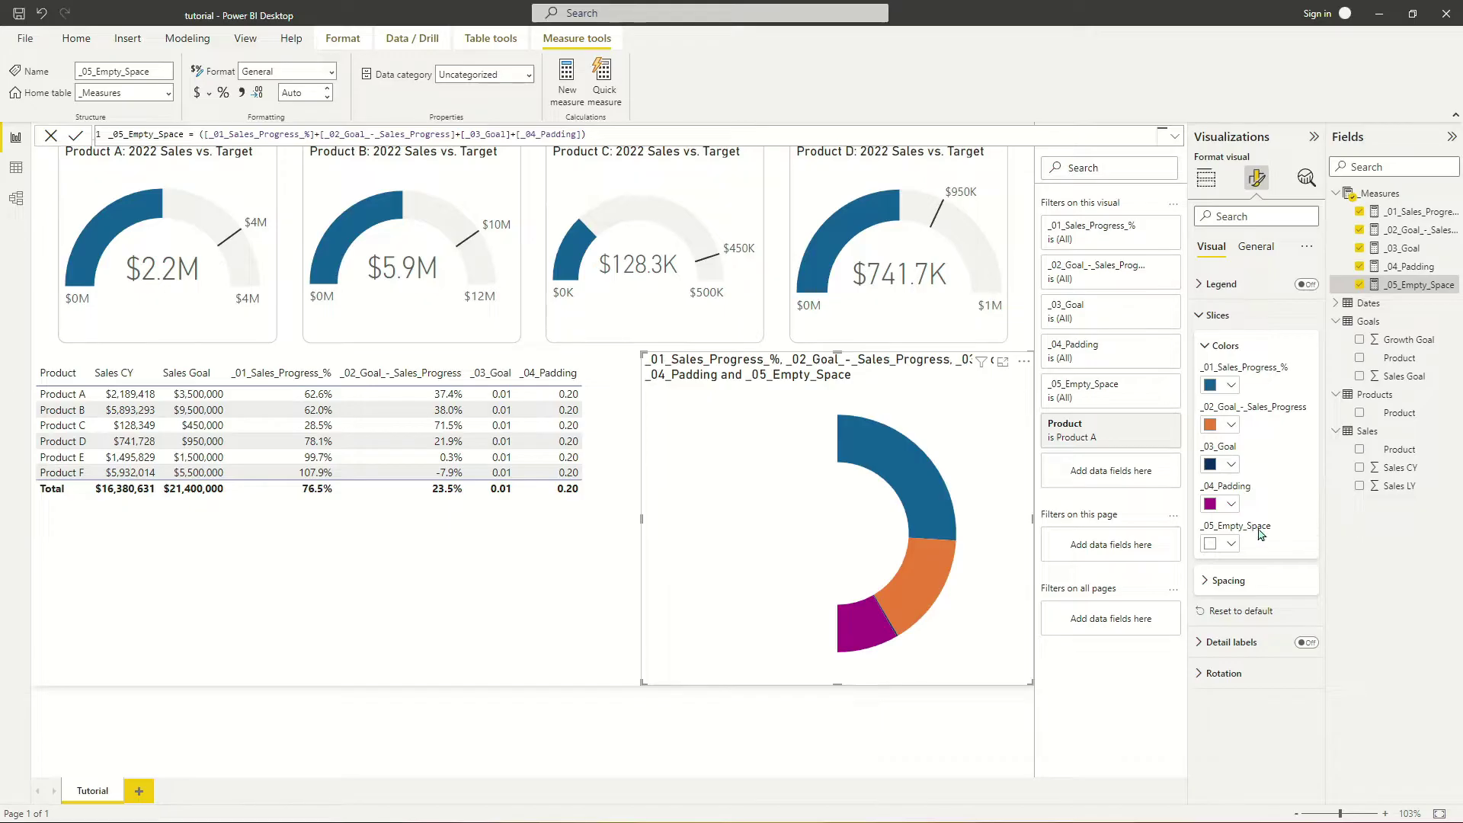
click(1229, 384)
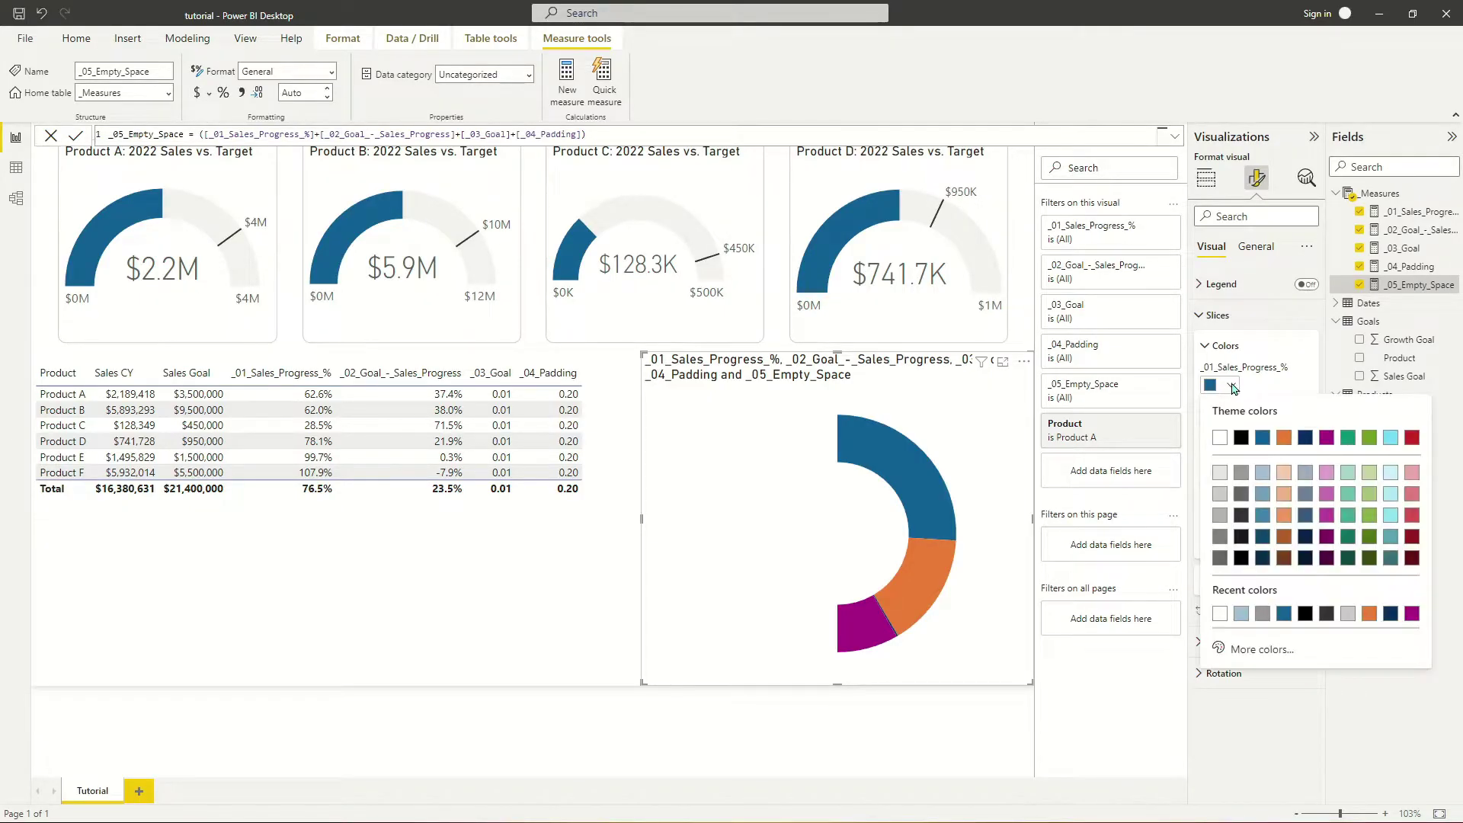
click(1262, 440)
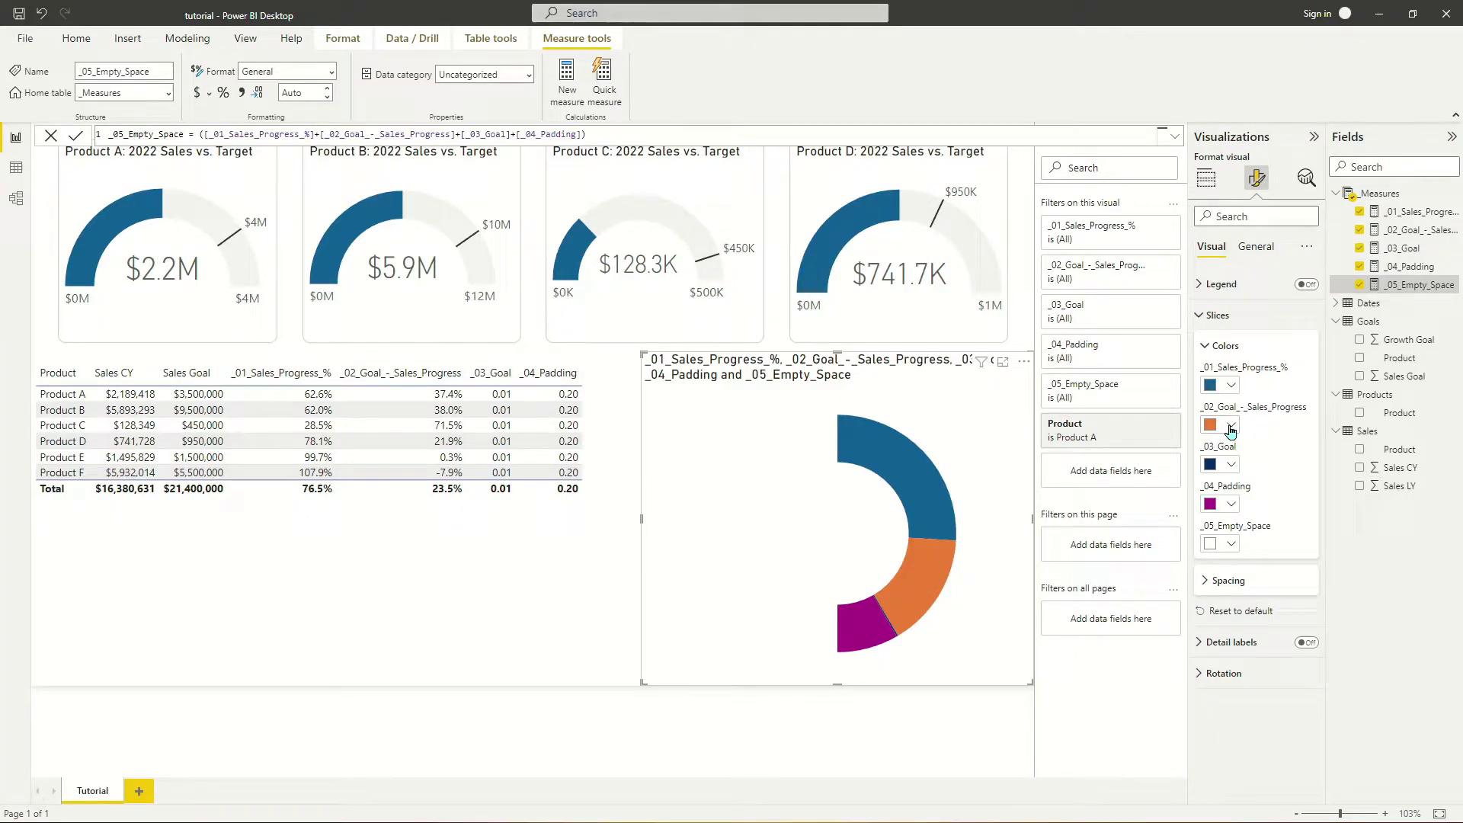
- Color the donut's _02_Goal_-_Sales_Progress and _04_Padding slices light gray and its _03_Goal slice dark gray
click(1231, 429)
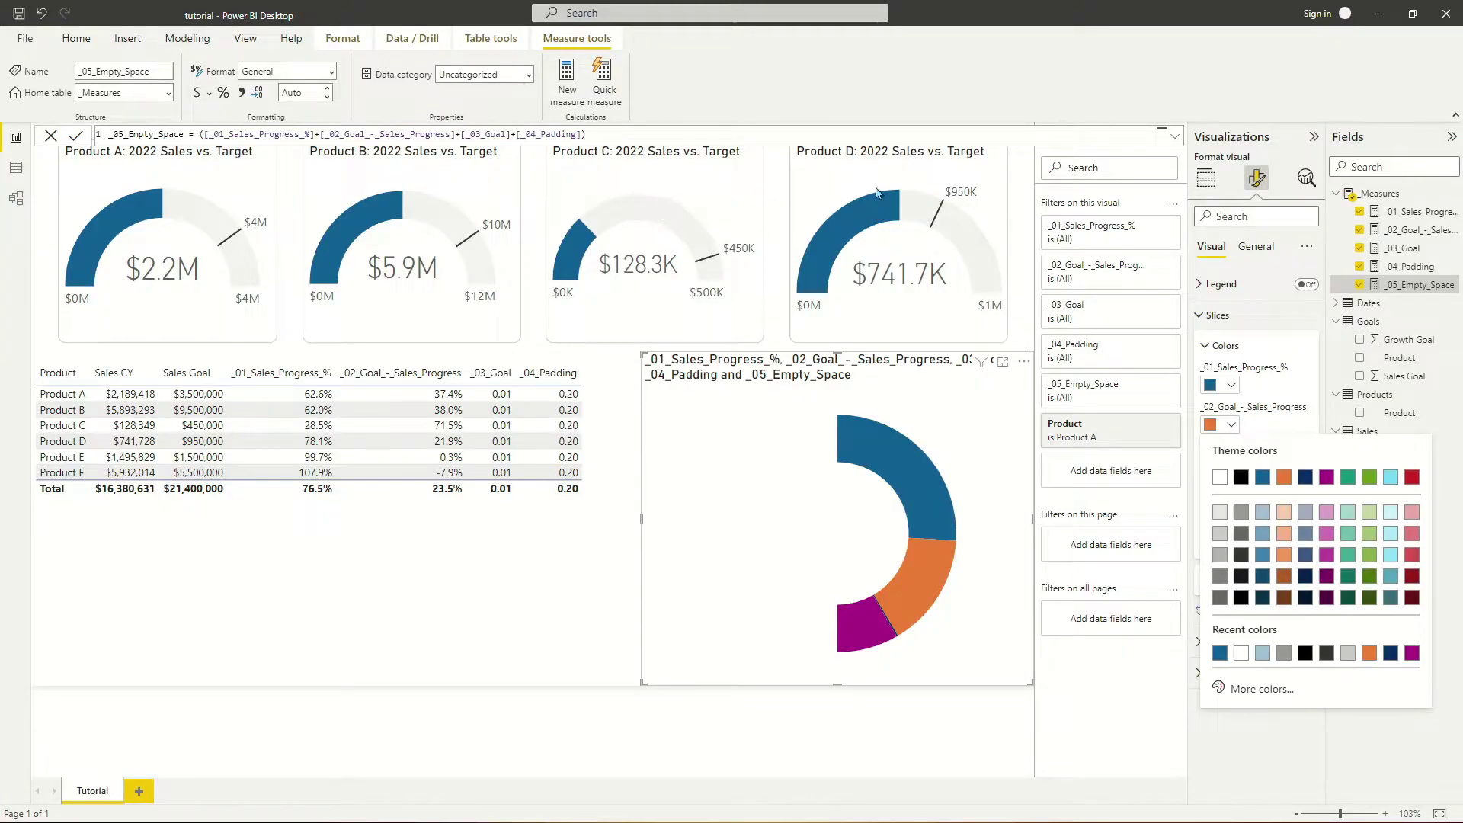
click(1218, 512)
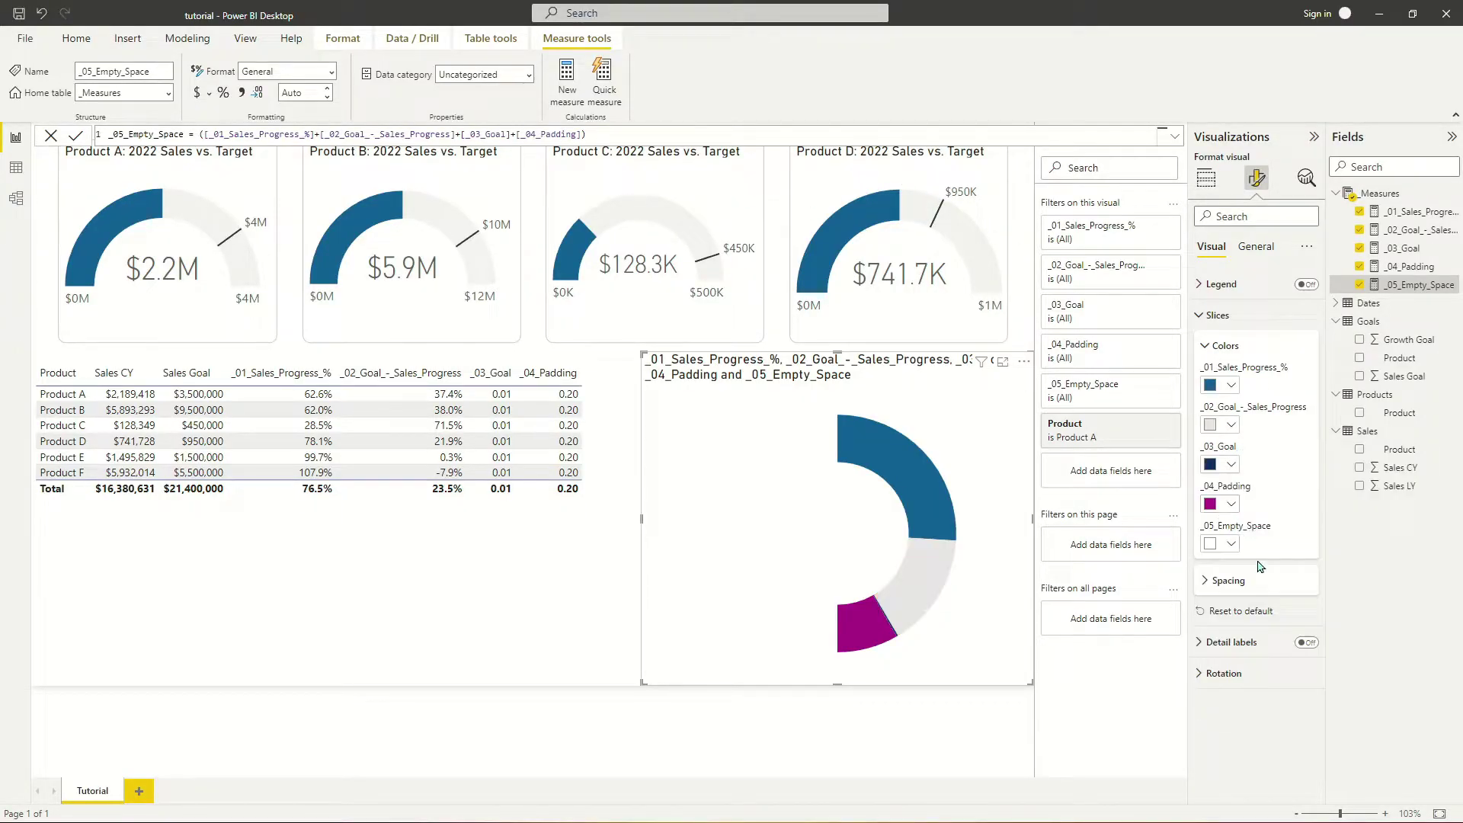
click(1227, 465)
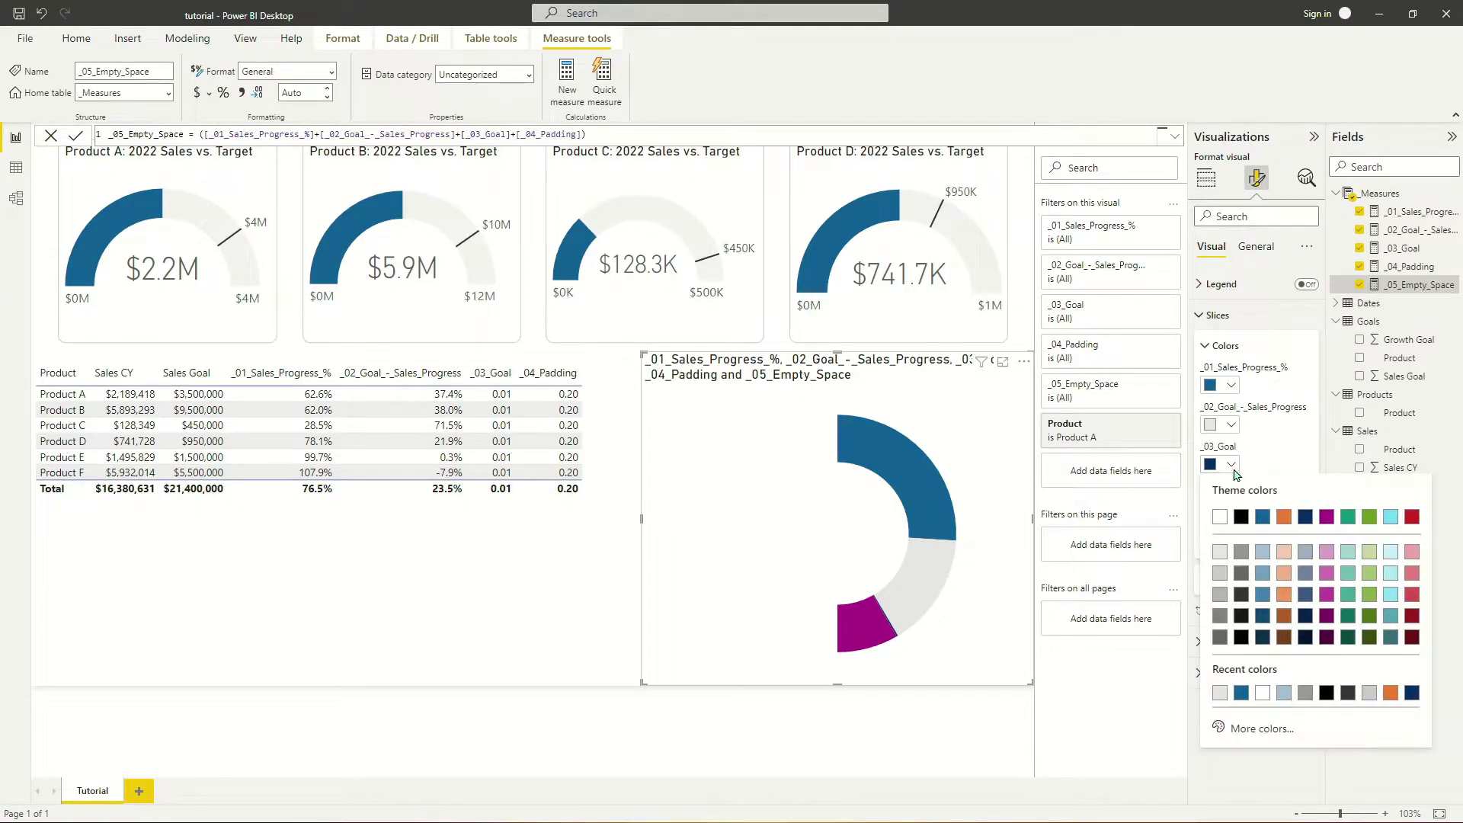
click(1246, 567)
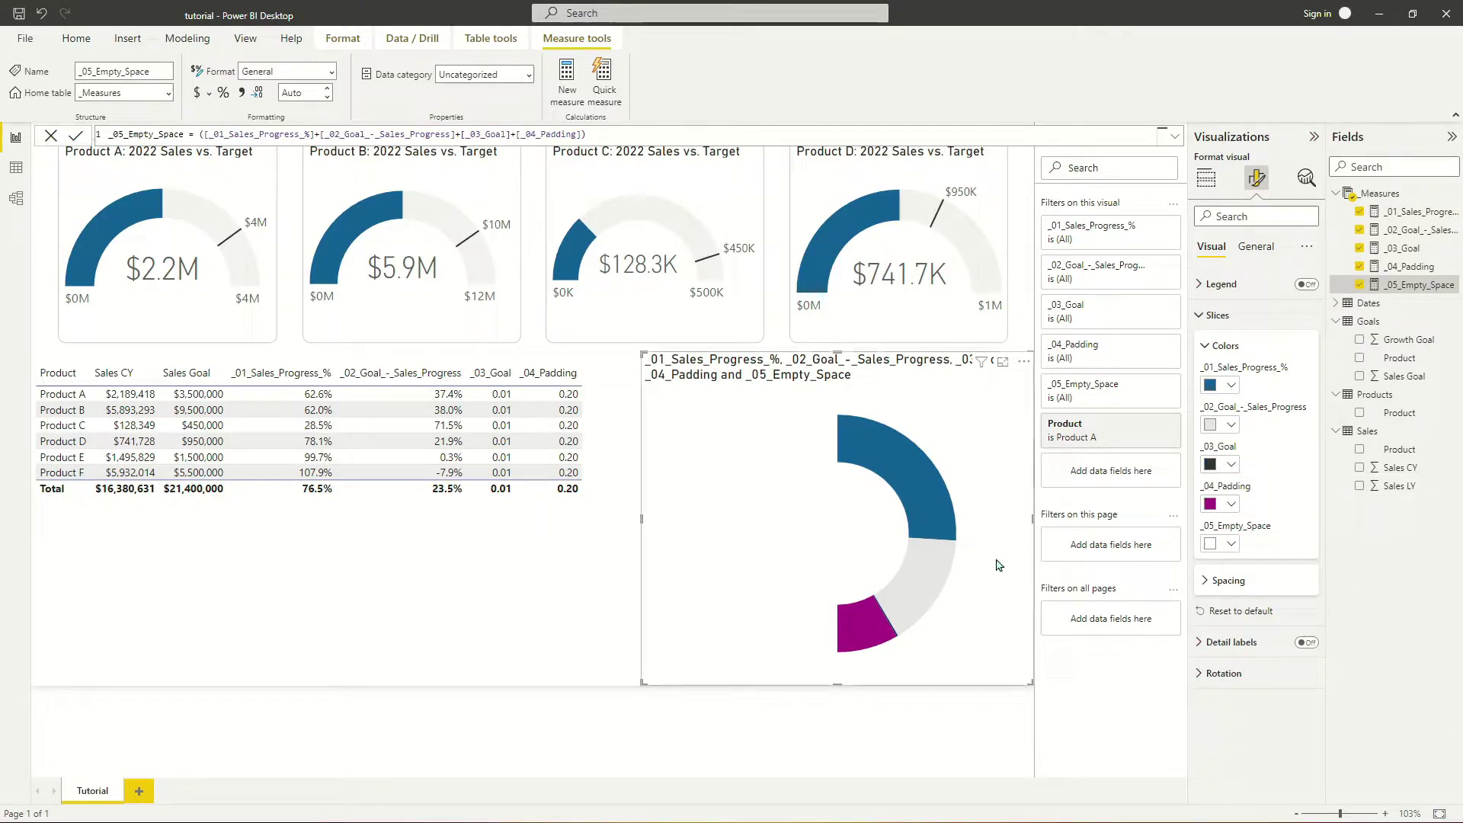
click(1229, 504)
click(1223, 610)
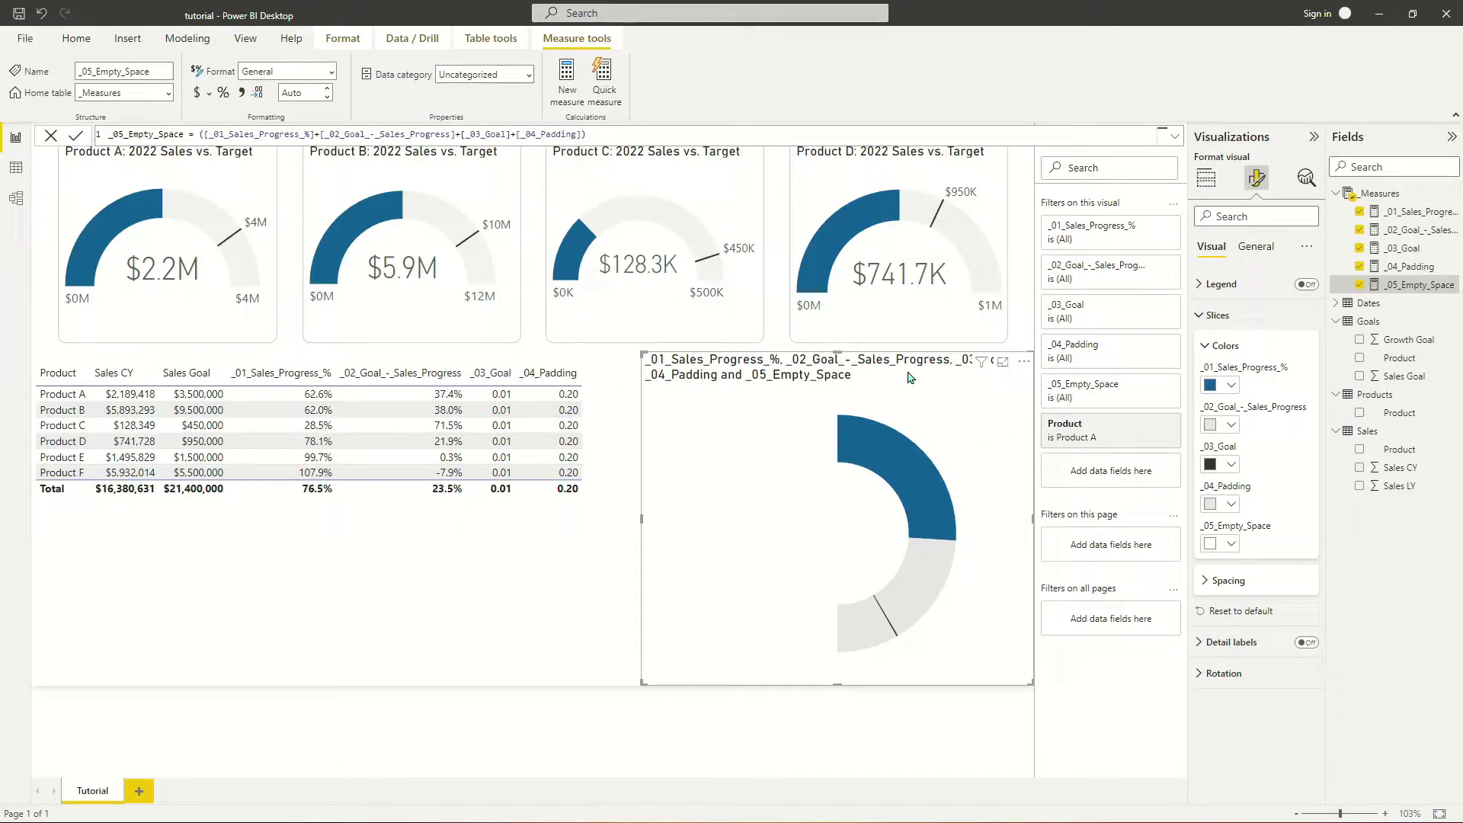
- Reorder the donut chart's values to _04_Padding, _03_Goal, _02_Goal_-_Sales_Progress, _01_Sales_Progress_% and _05_Empty_Space
click(1209, 180)
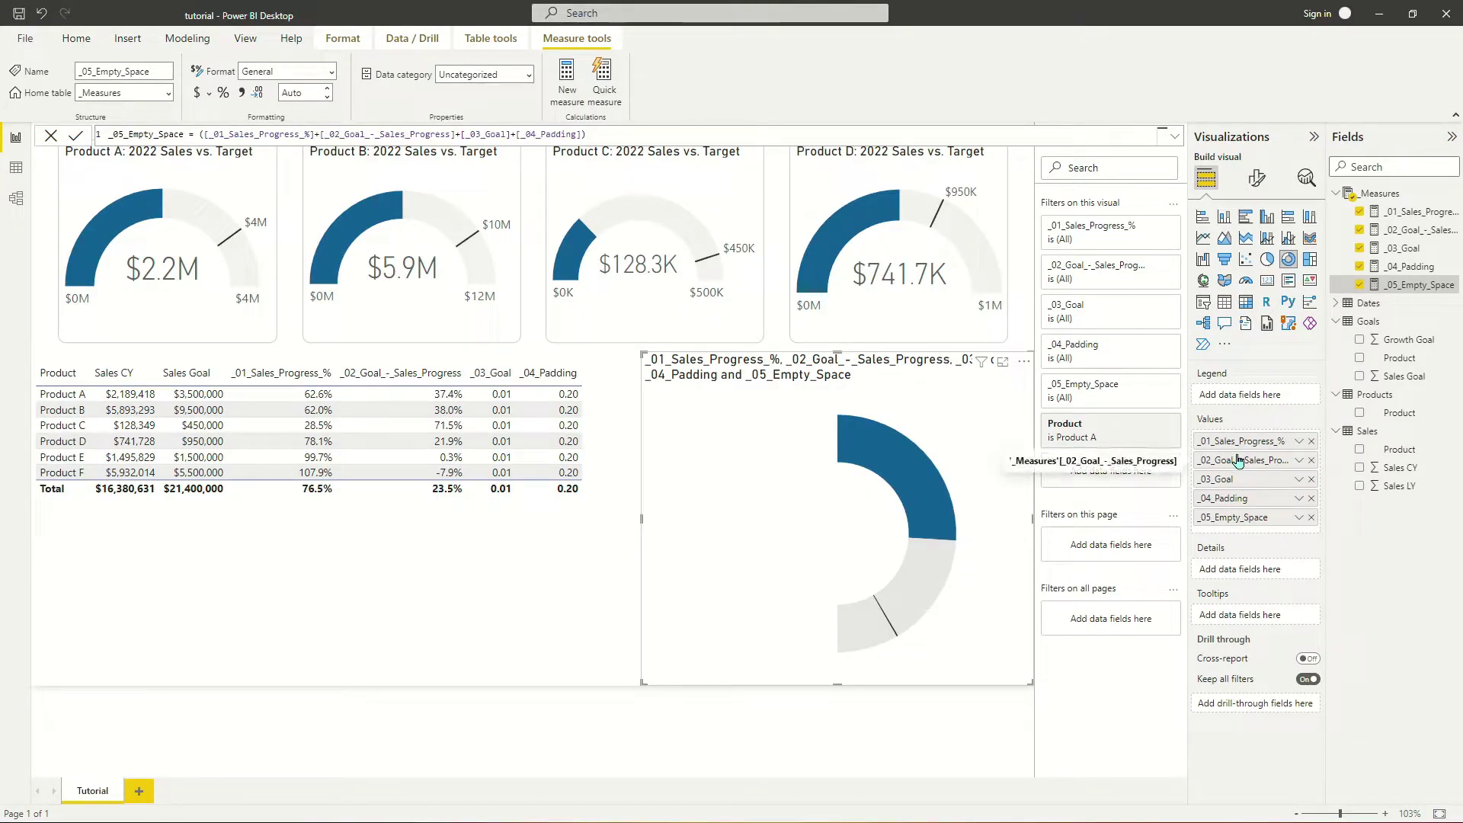
drag(1237, 460, 1242, 441)
drag(1231, 499, 1253, 441)
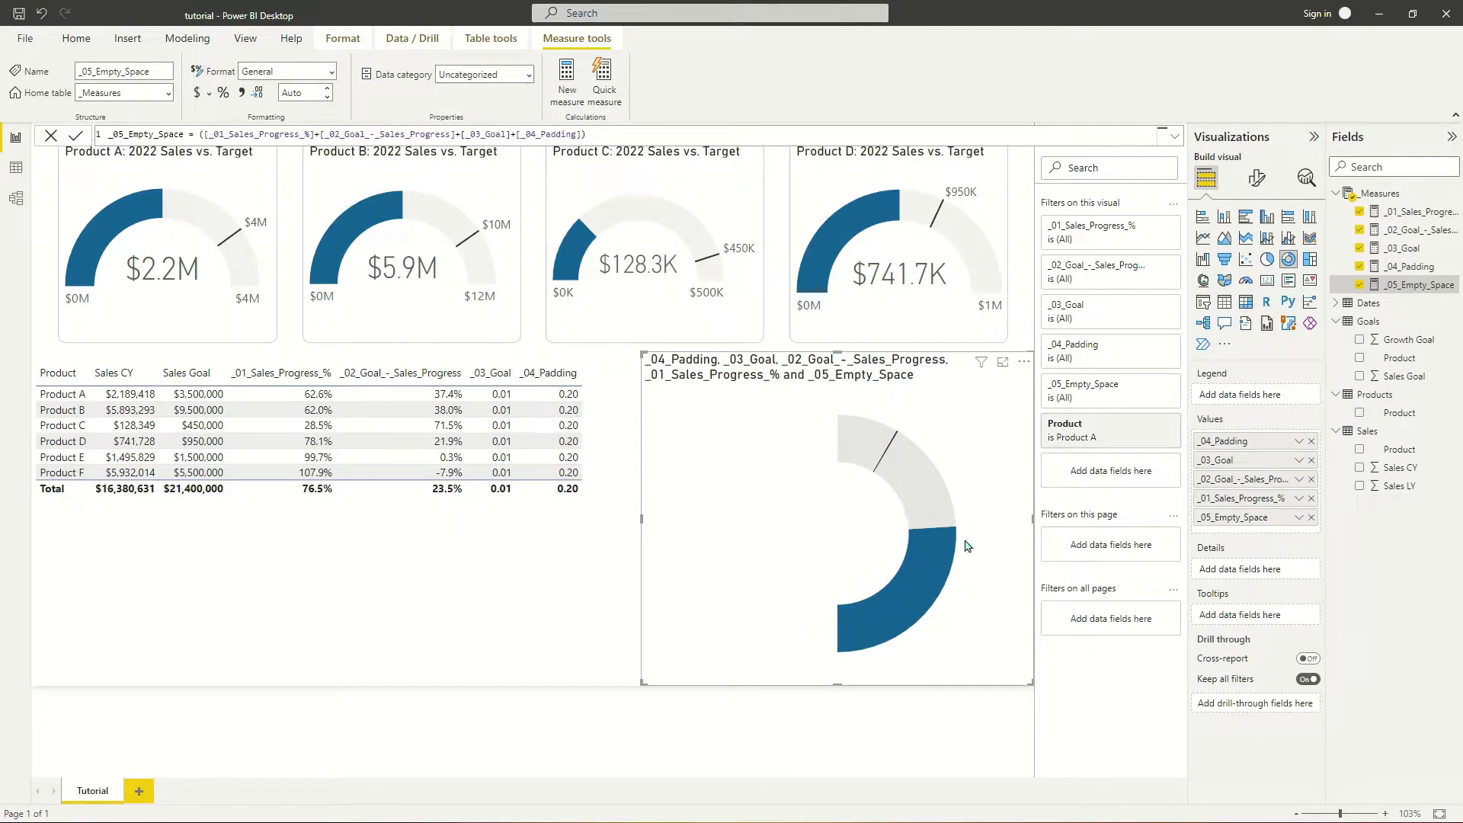
- Multiply the sum in the _05_Empty_Space measure by a factor, trying .9 and .7 and keeping .5
click(616, 133)
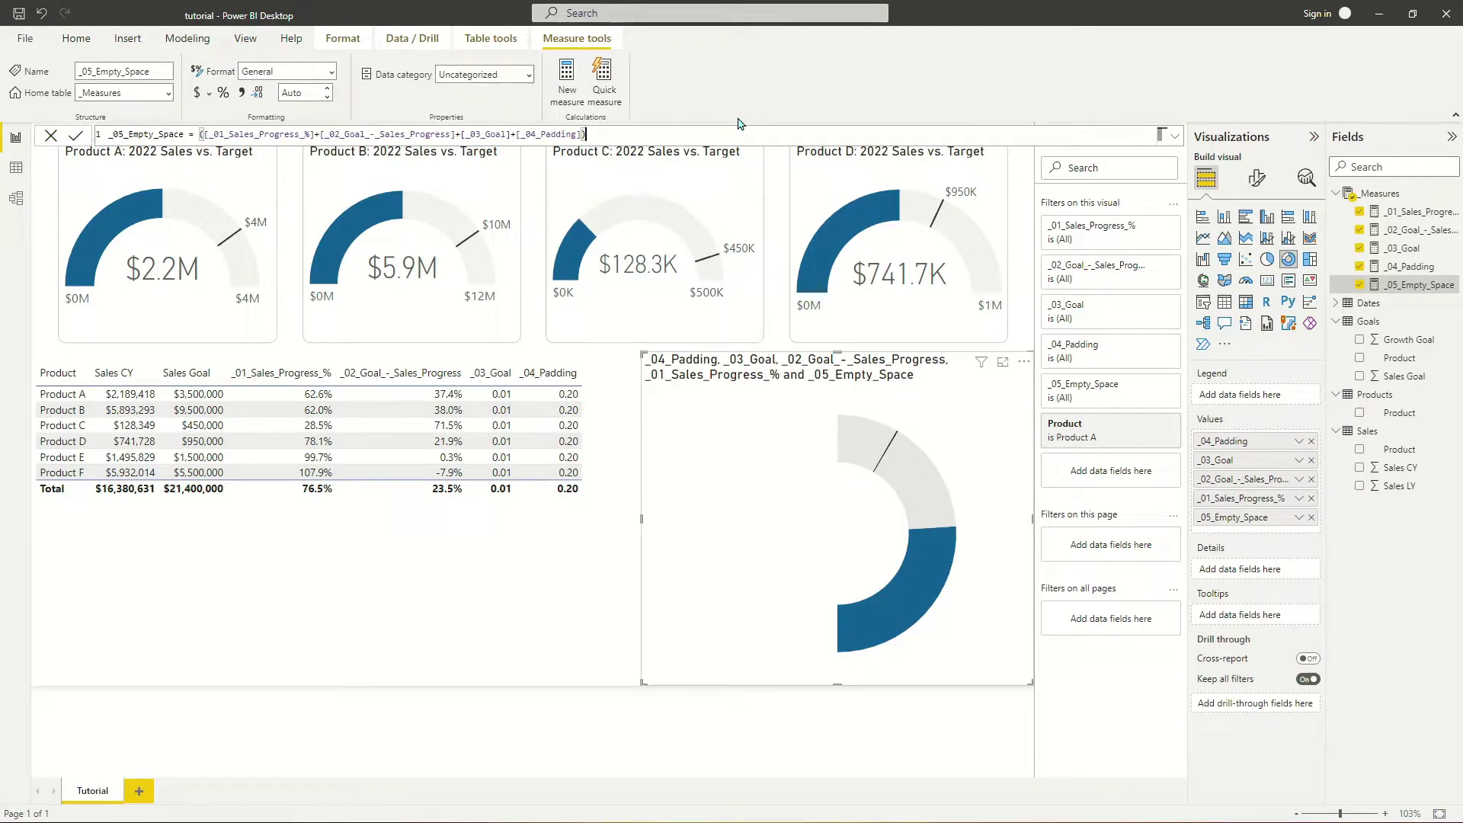
text(*)
text(5)
key(Return)
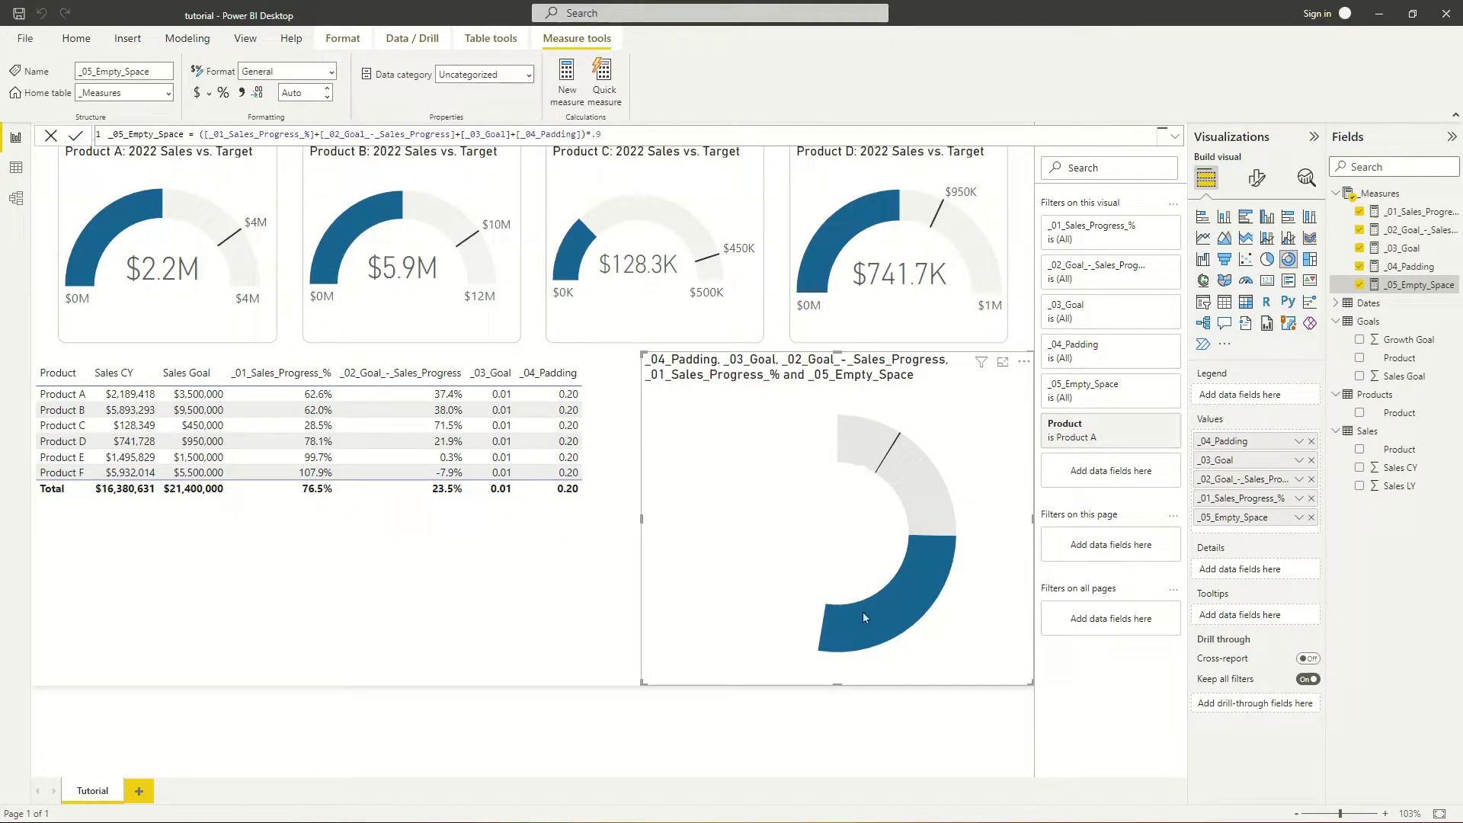
click(628, 138)
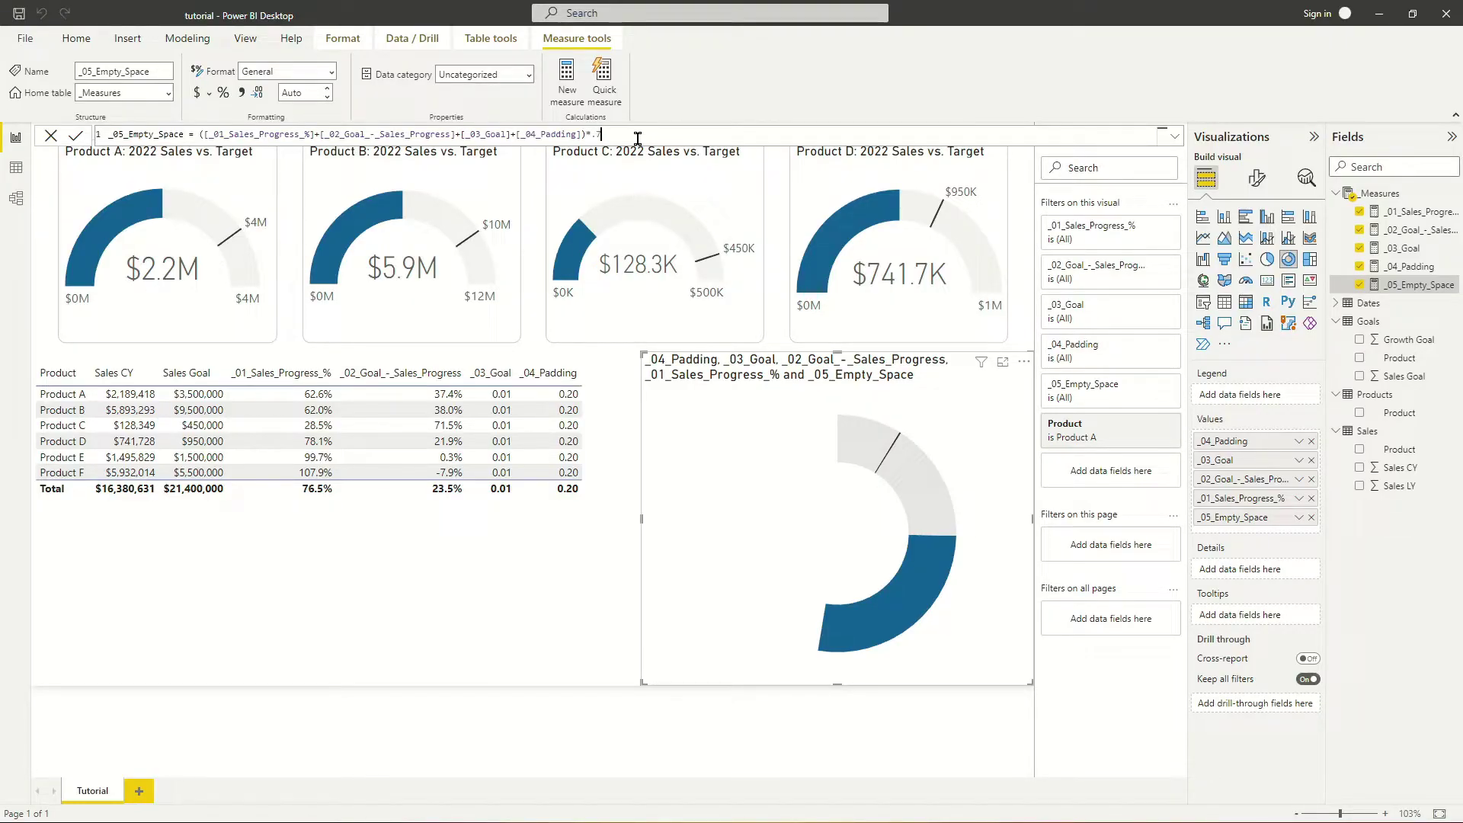
text(7)
key(Return)
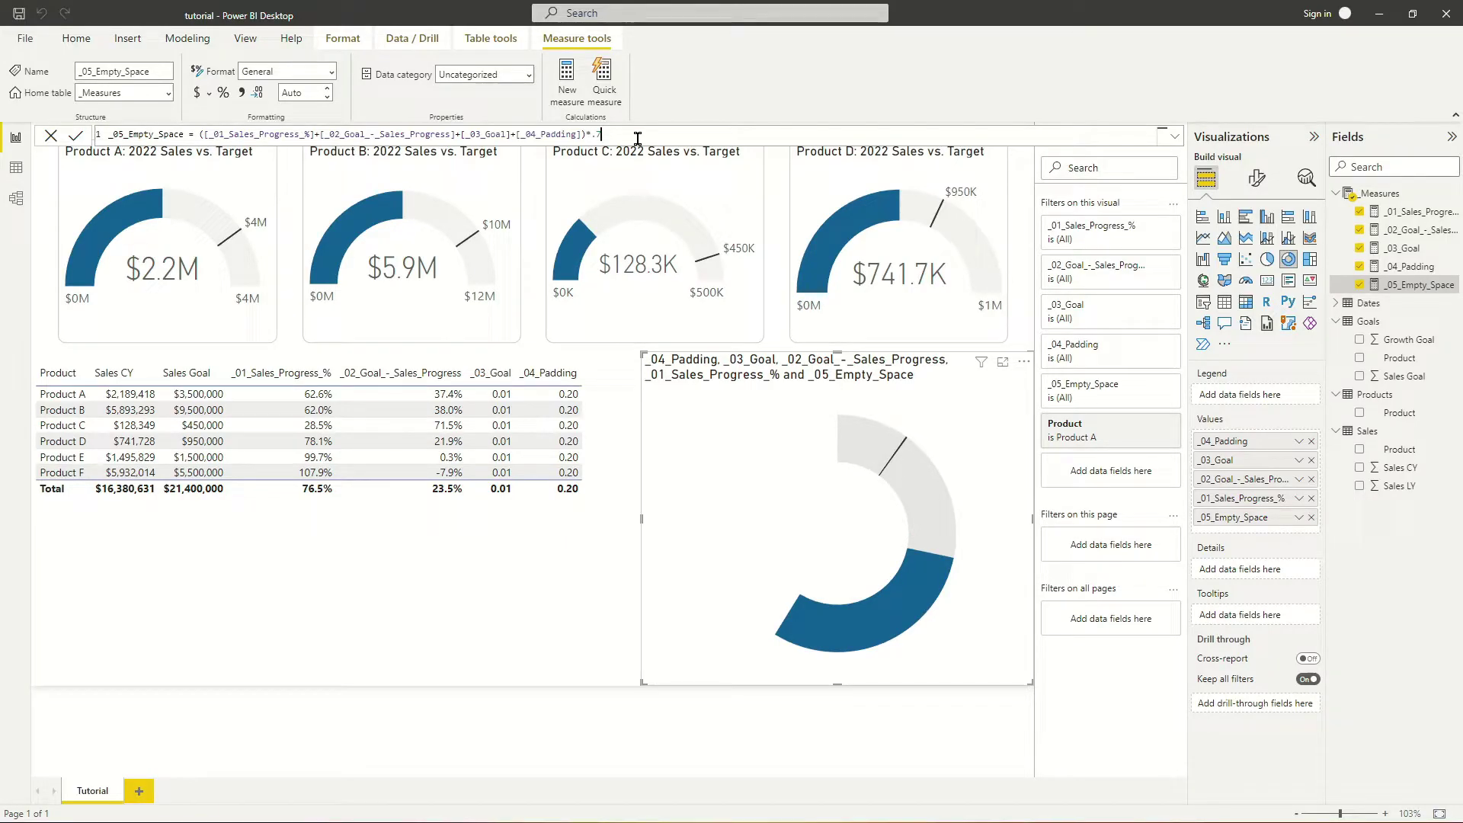
key(BackSpace)
text(5)
key(Return)
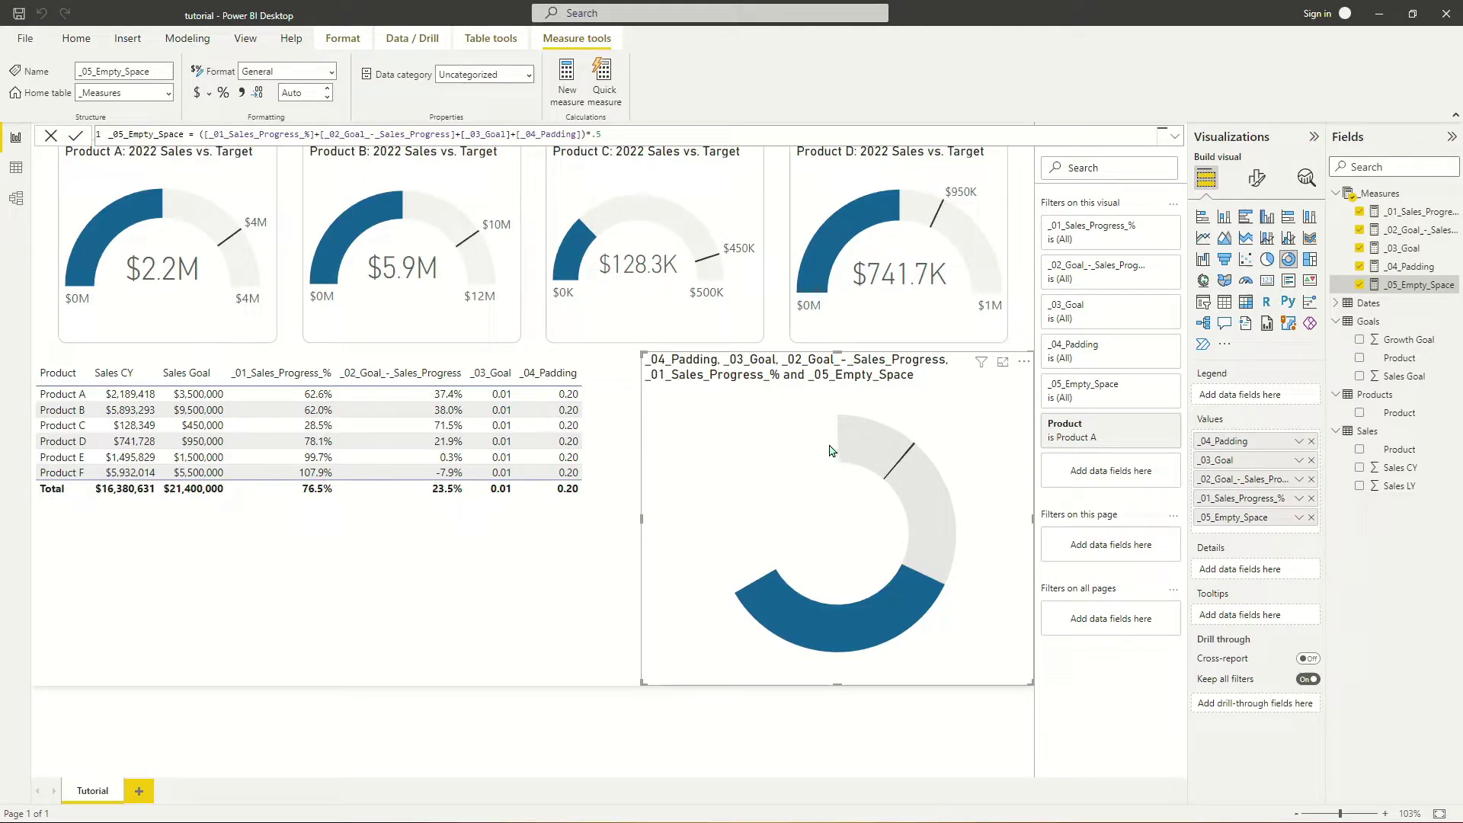
- Title the donut chart "Progress Towards Sales Goal for Product A" in italics and center the title
click(1256, 178)
click(1255, 247)
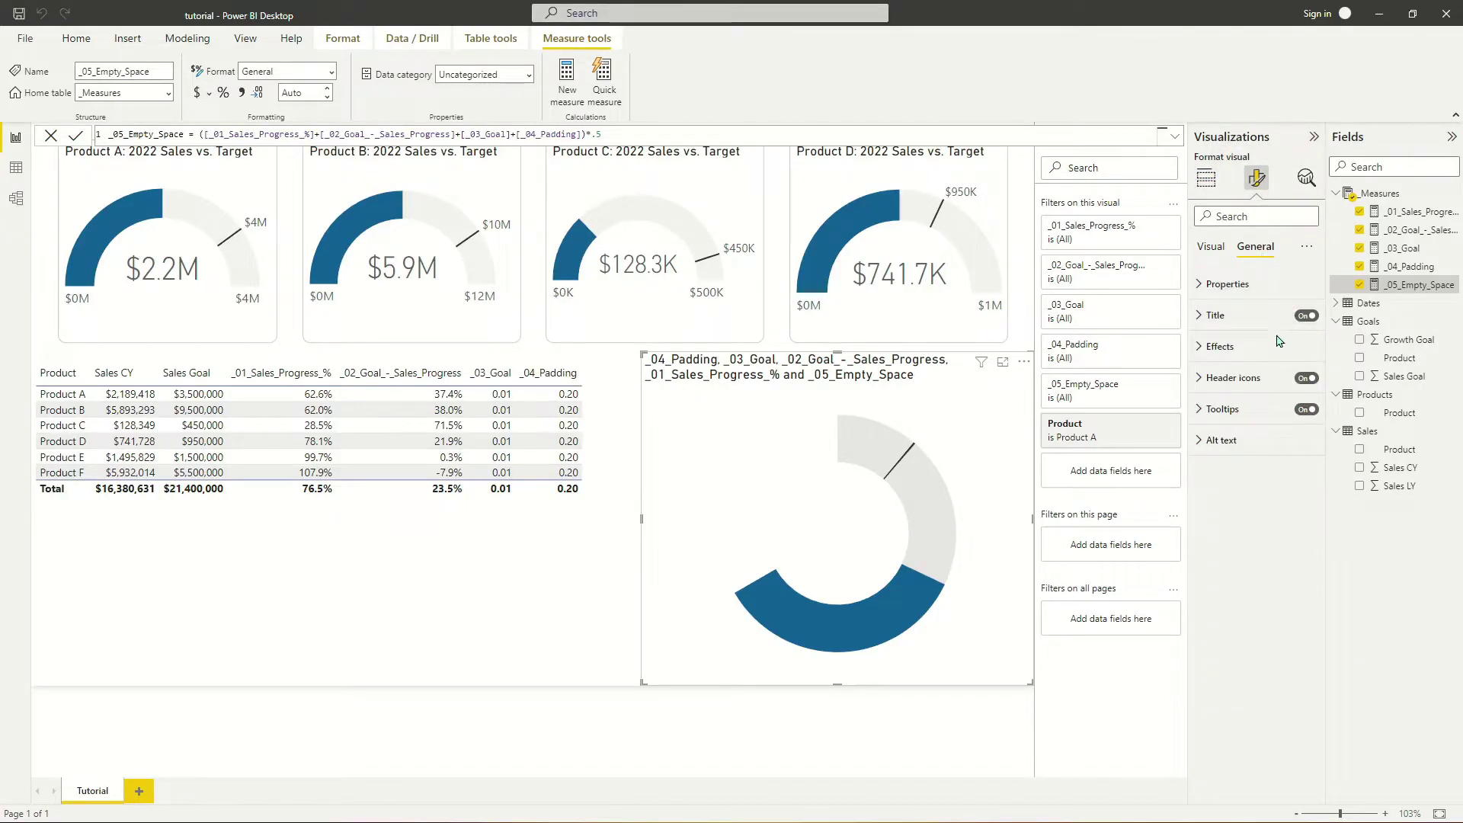
click(1306, 316)
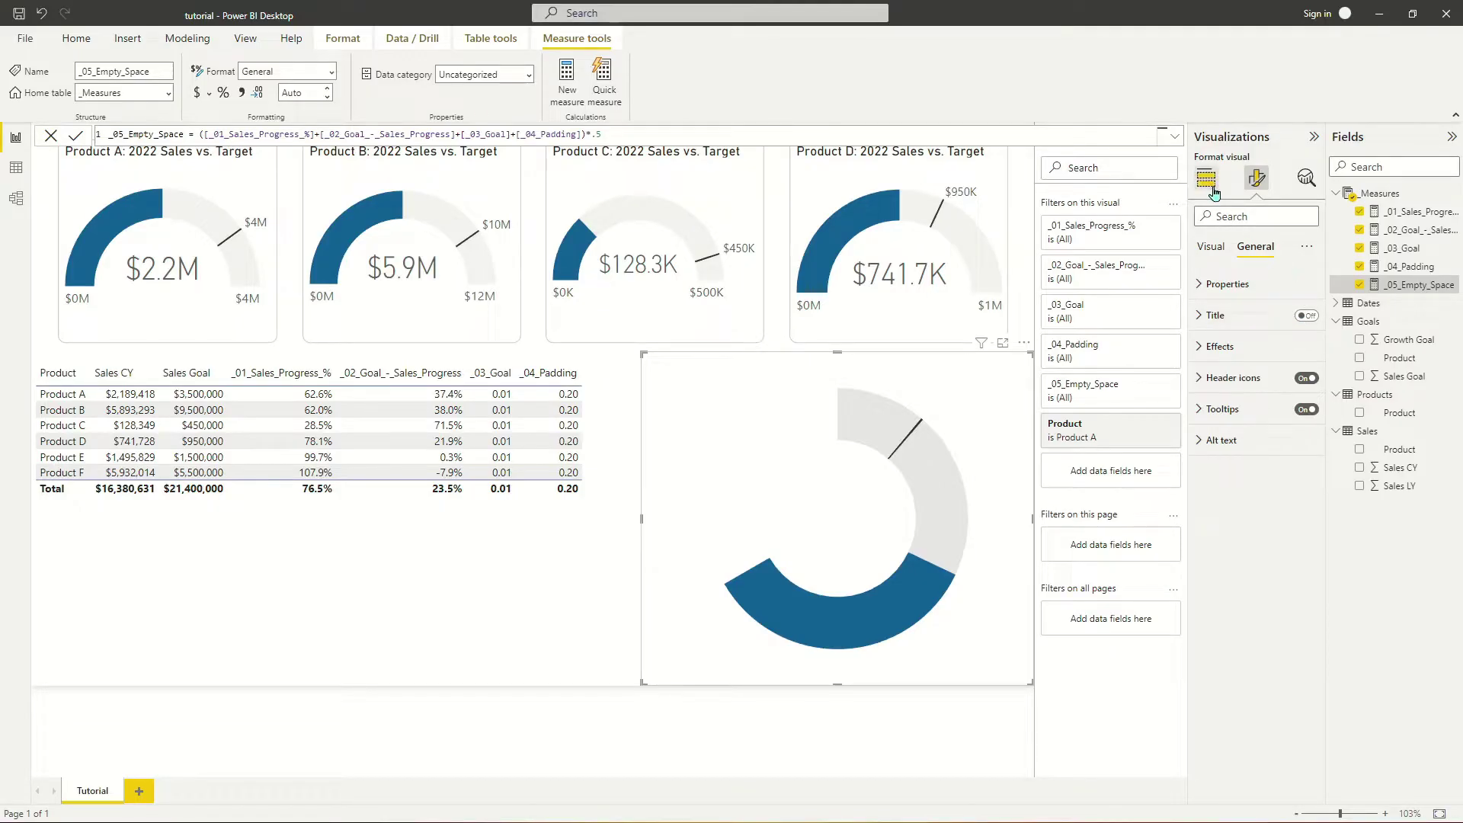
click(1306, 316)
click(1239, 360)
text(P)
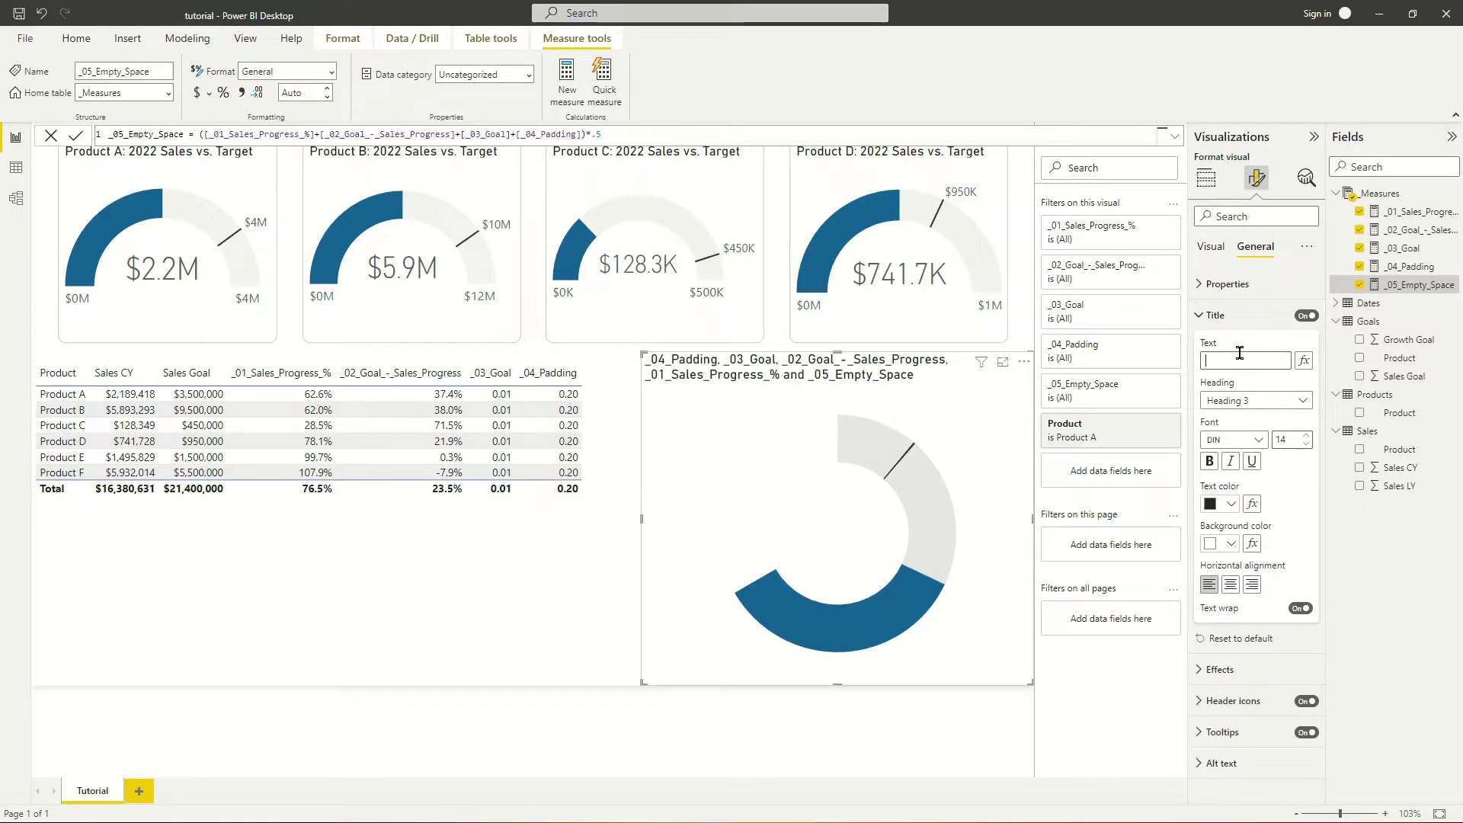
text(rogress Towards Sales Goal for Produc)
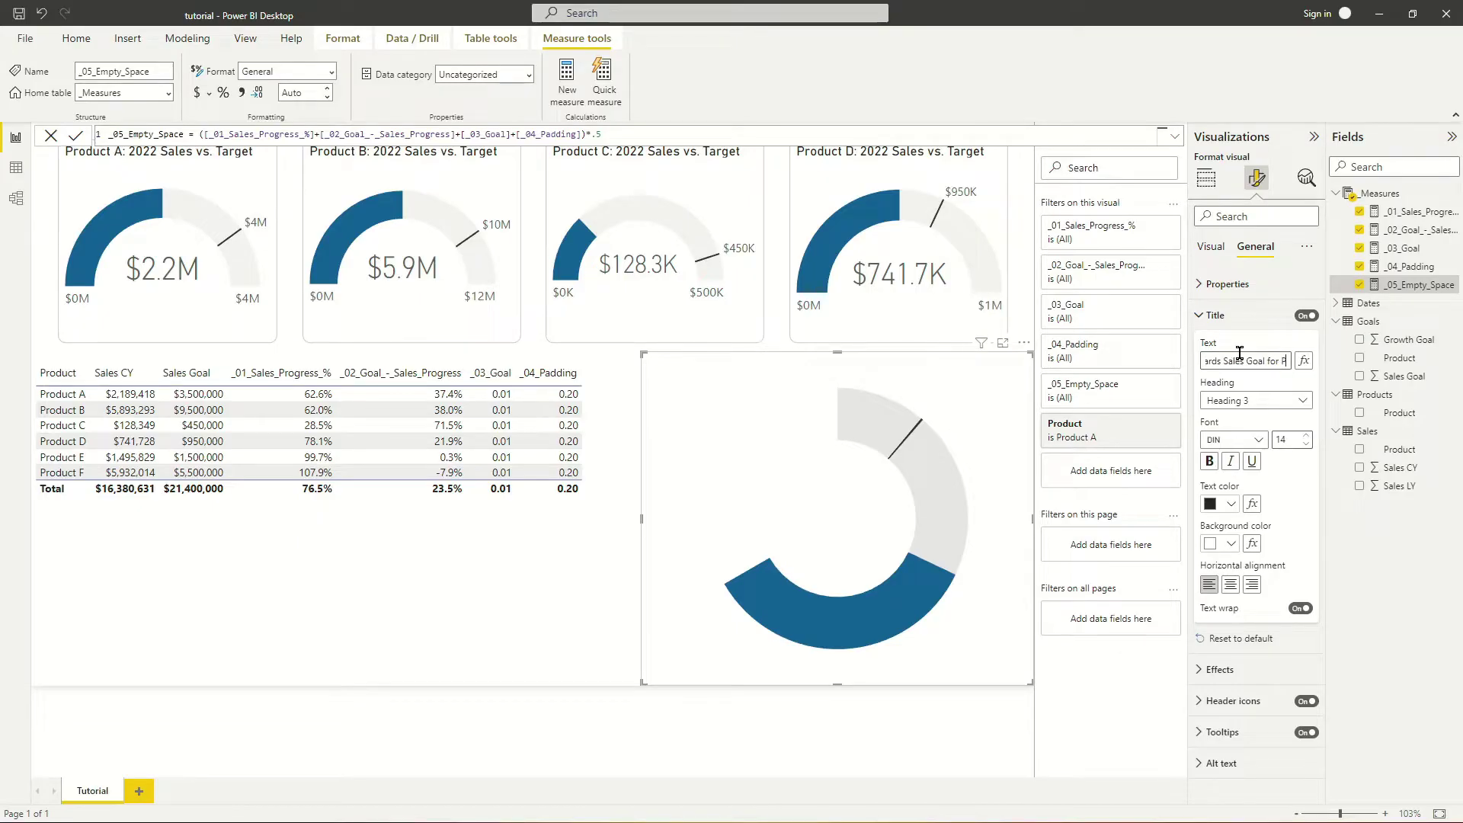
text(t A)
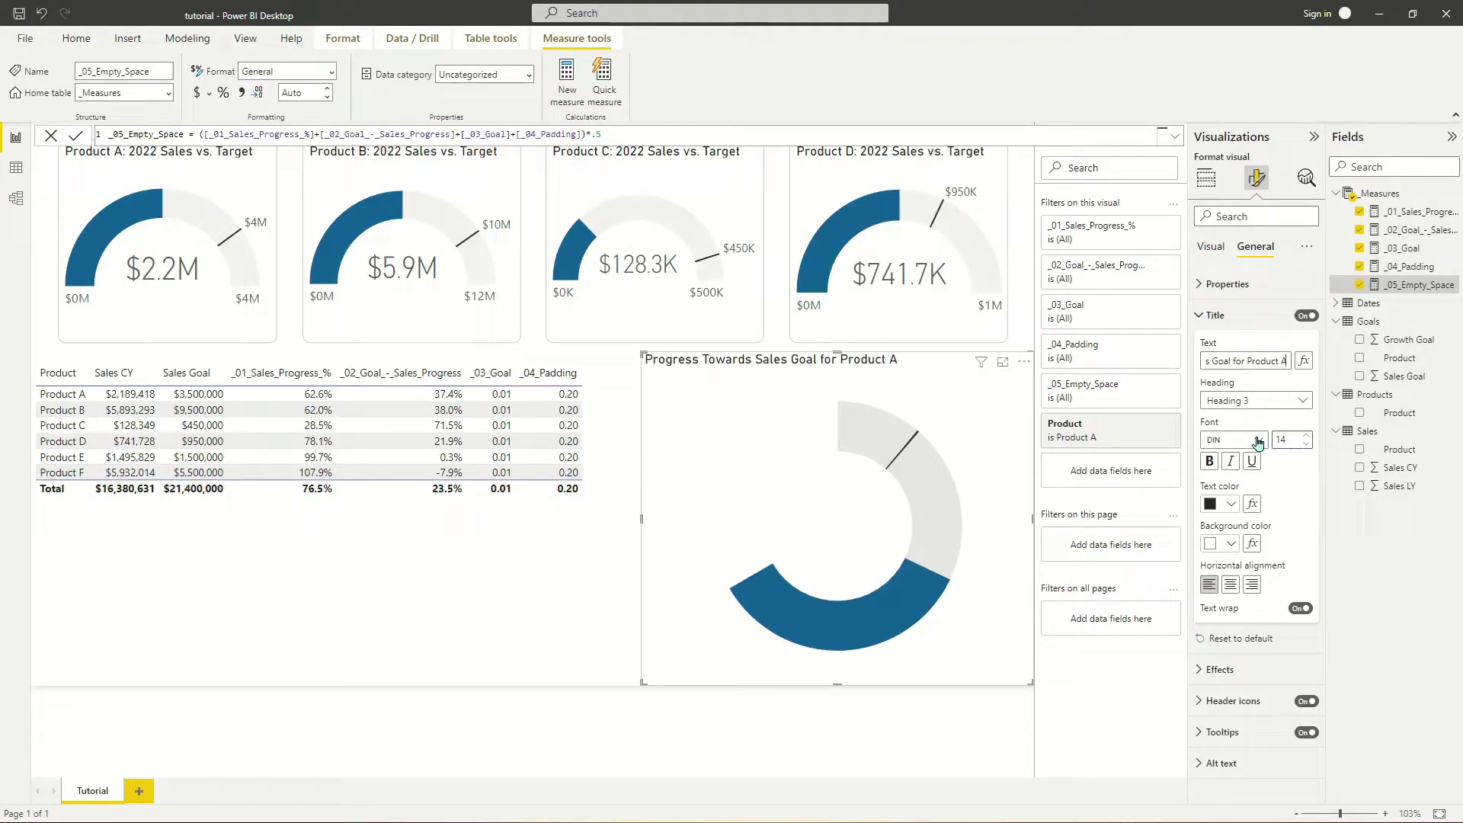
click(1230, 461)
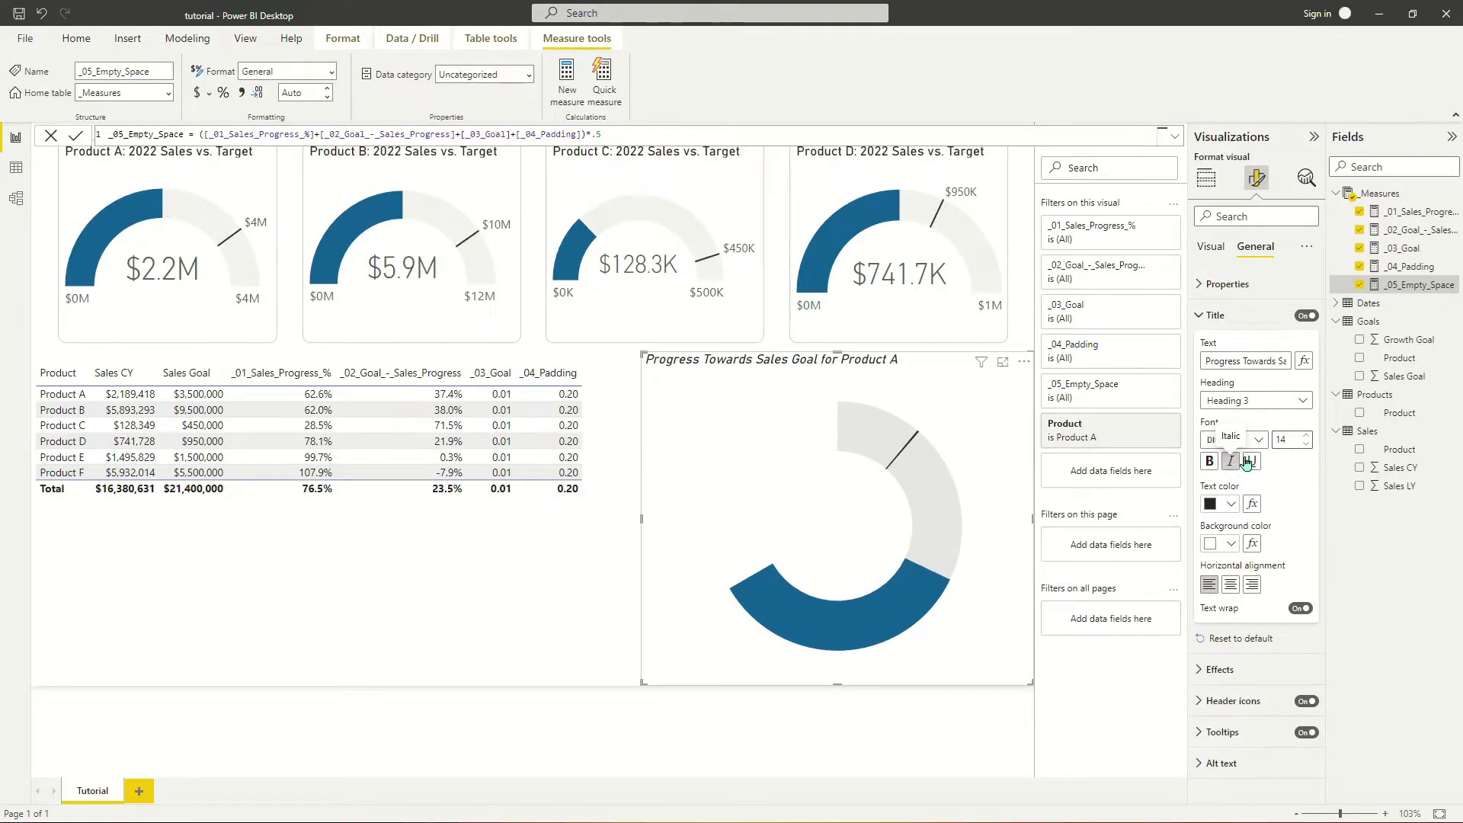
click(1230, 584)
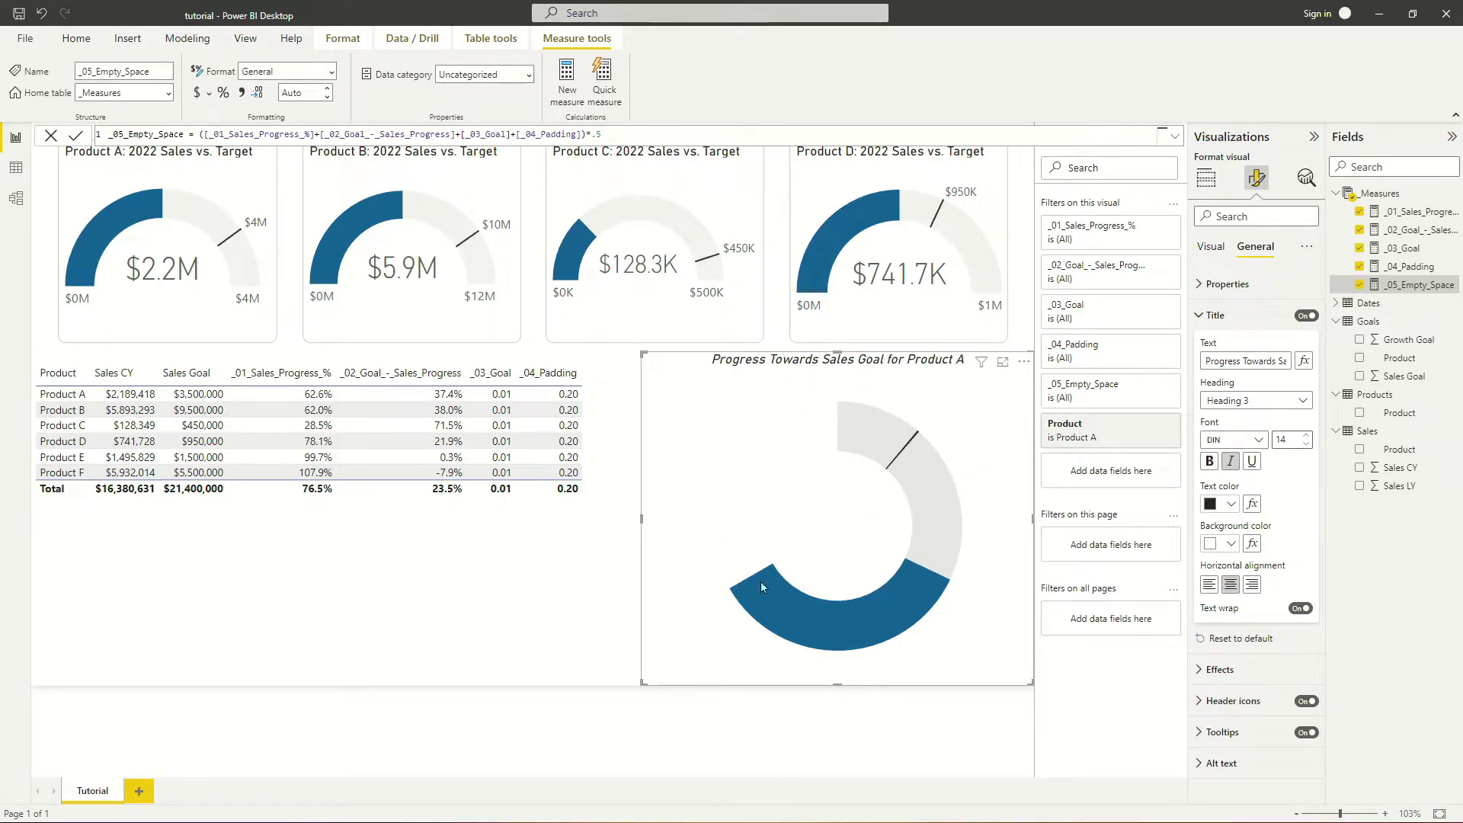
- Set the inner radius of the donut chart's slices to 80 px
click(1213, 248)
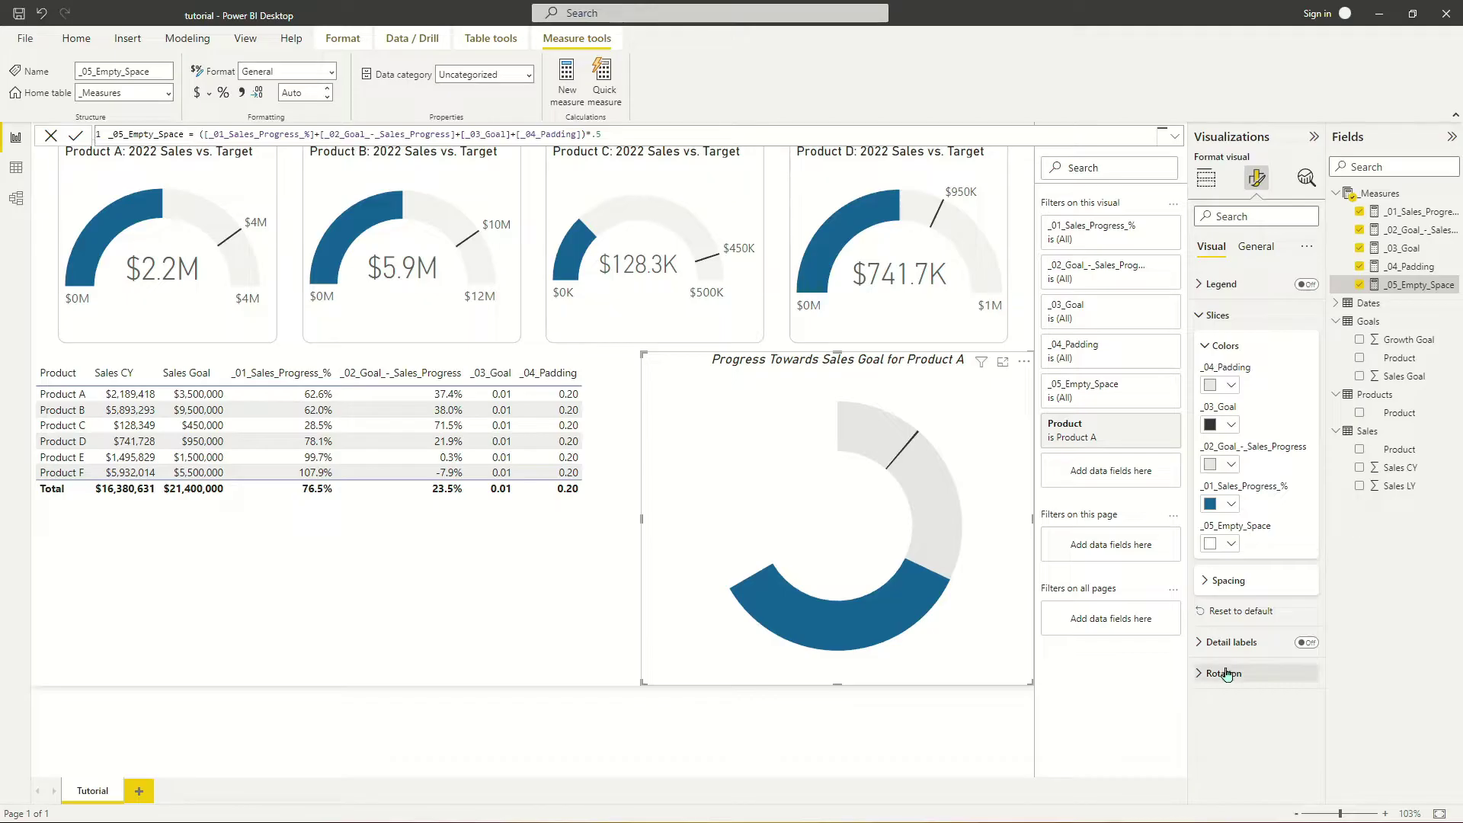
click(1215, 316)
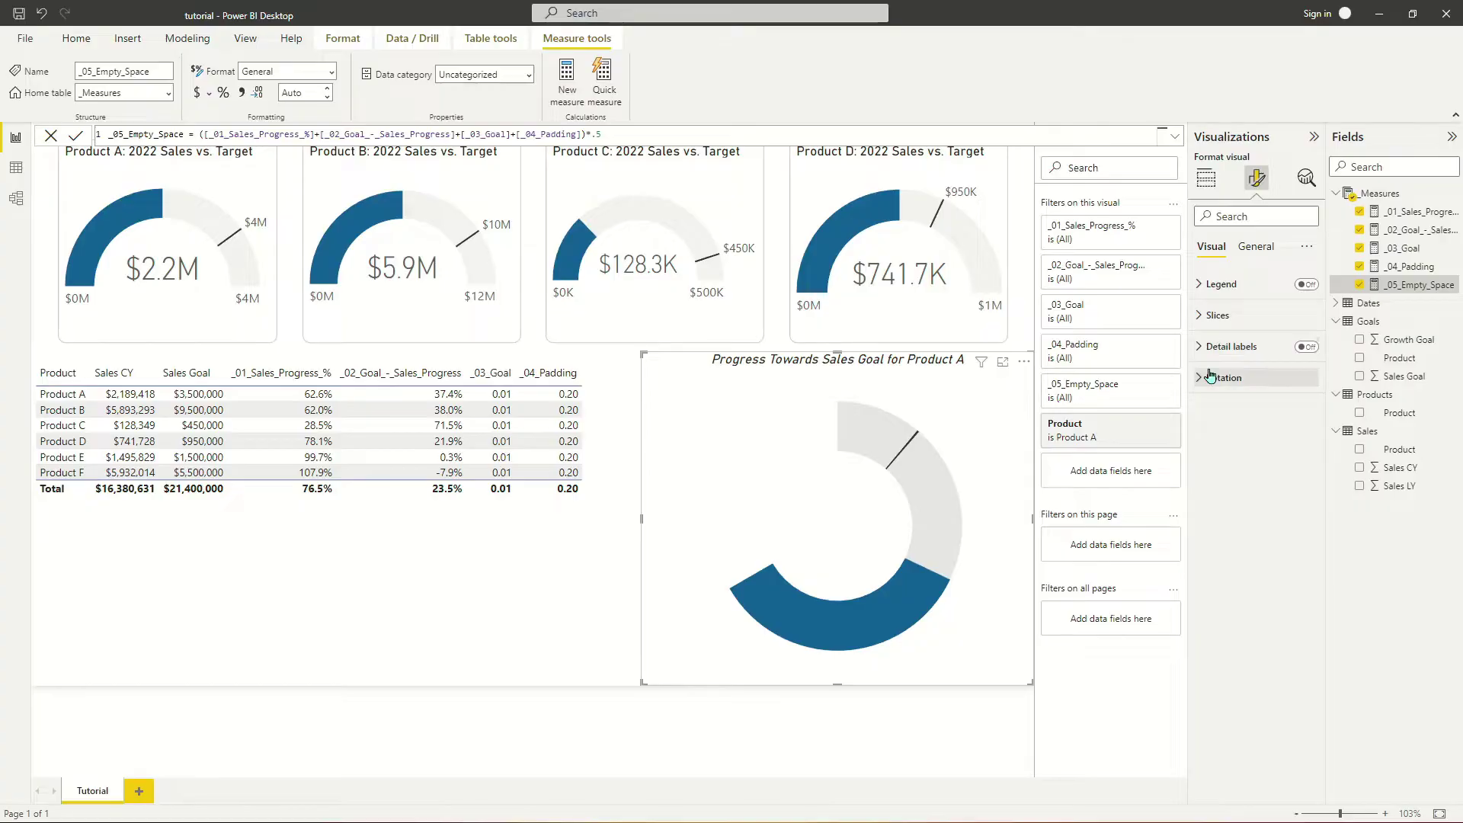
click(1215, 316)
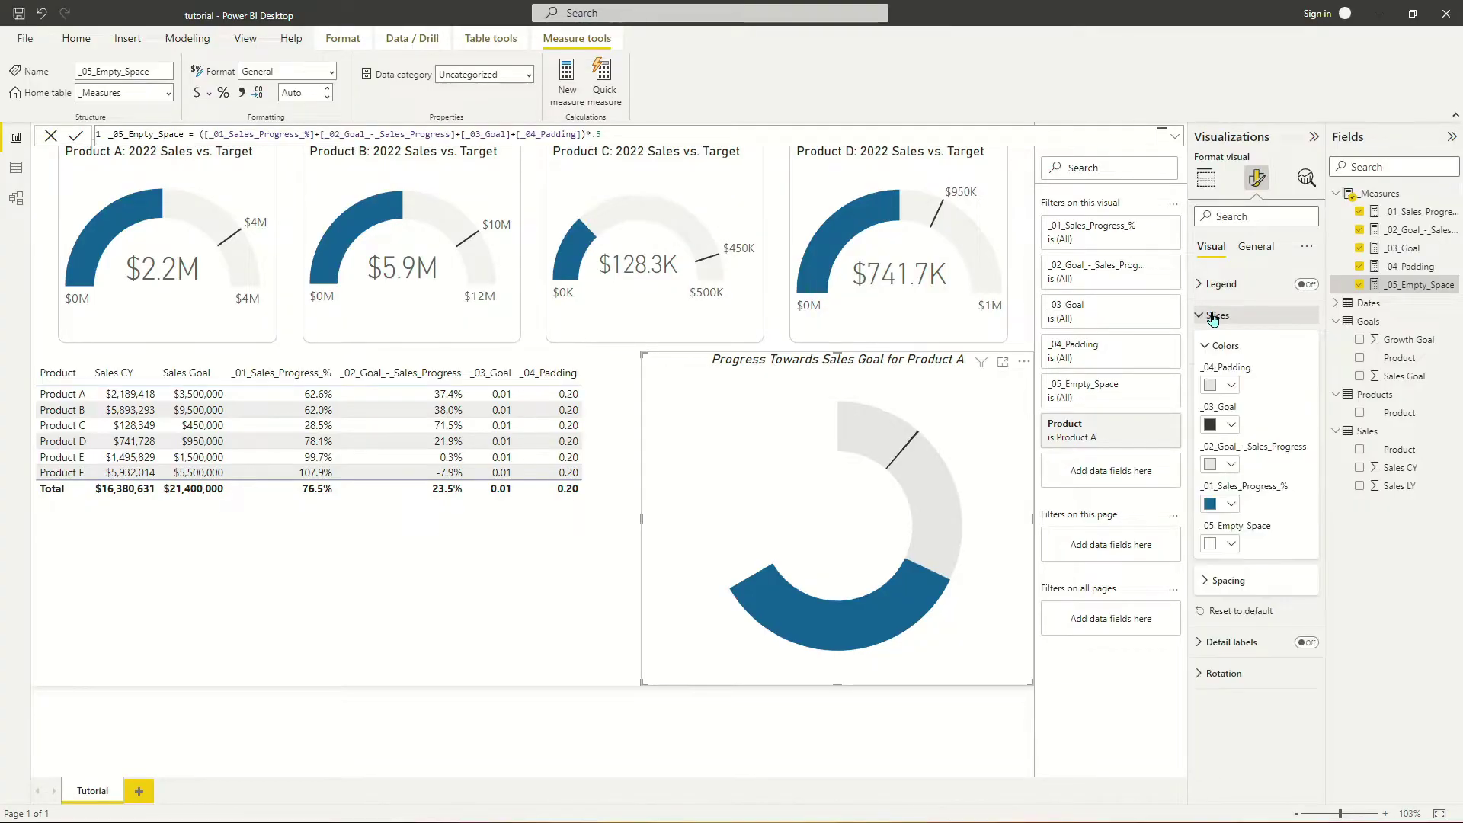
click(1230, 582)
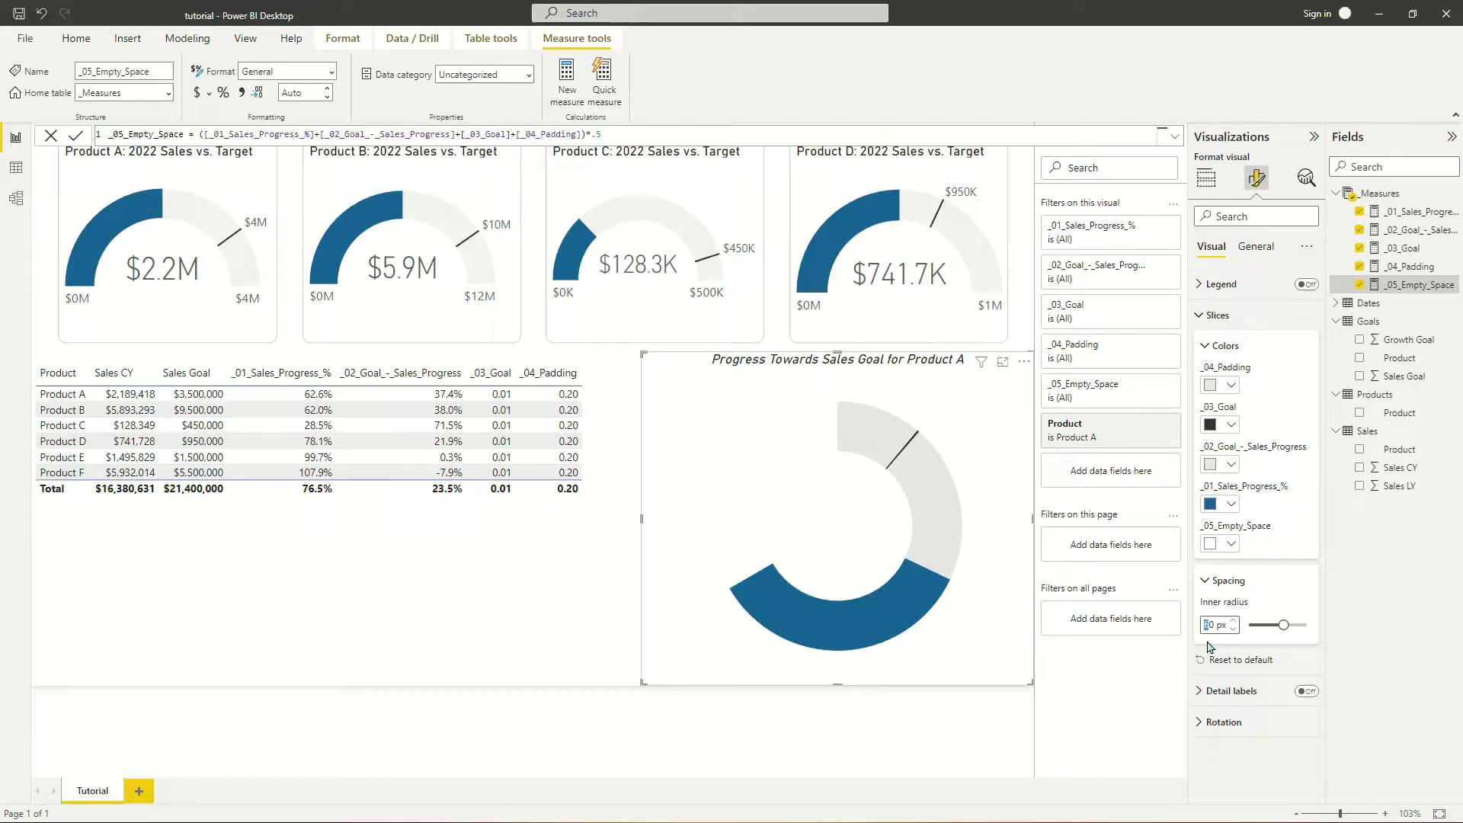
text(8)
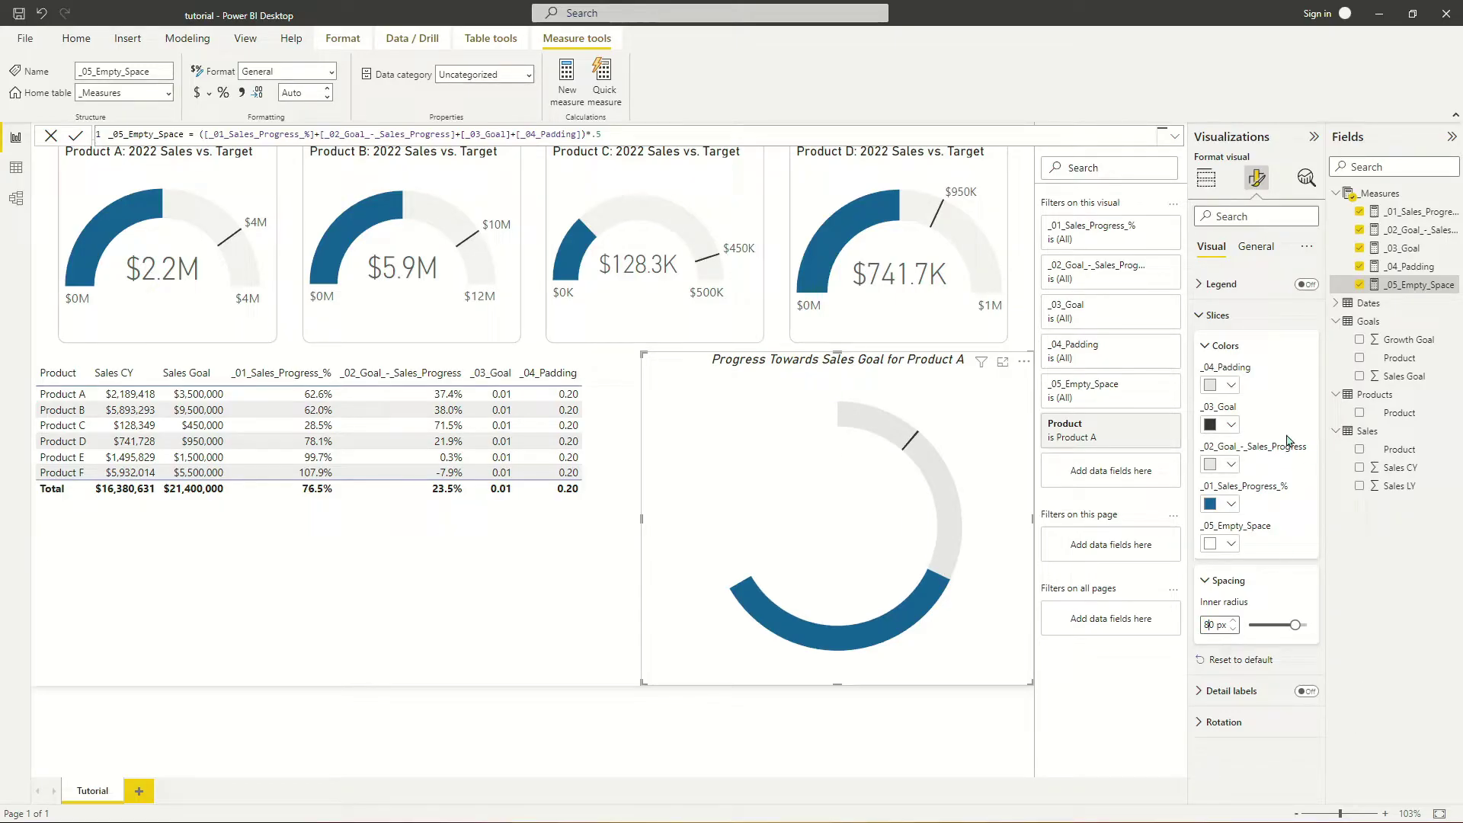
- Set the donut chart's rotation to about 335° and deselect the chart
click(1217, 315)
click(1220, 379)
drag(1256, 429, 1306, 429)
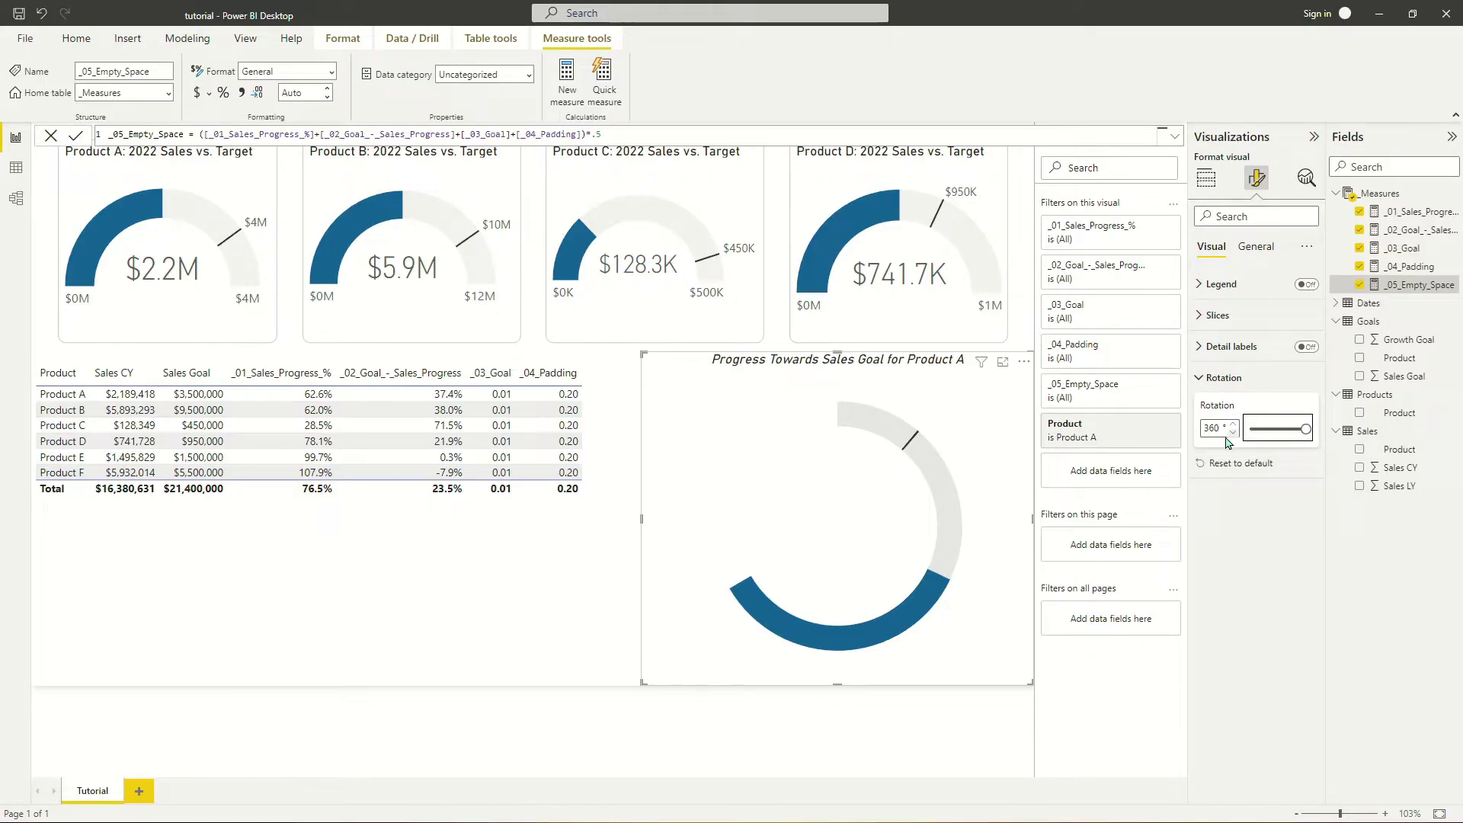
click(1234, 433)
click(1233, 432)
click(1233, 433)
click(1233, 432)
click(1233, 433)
click(1233, 433)
click(1232, 433)
click(1232, 434)
click(1232, 434)
click(1233, 434)
click(1234, 434)
click(1233, 432)
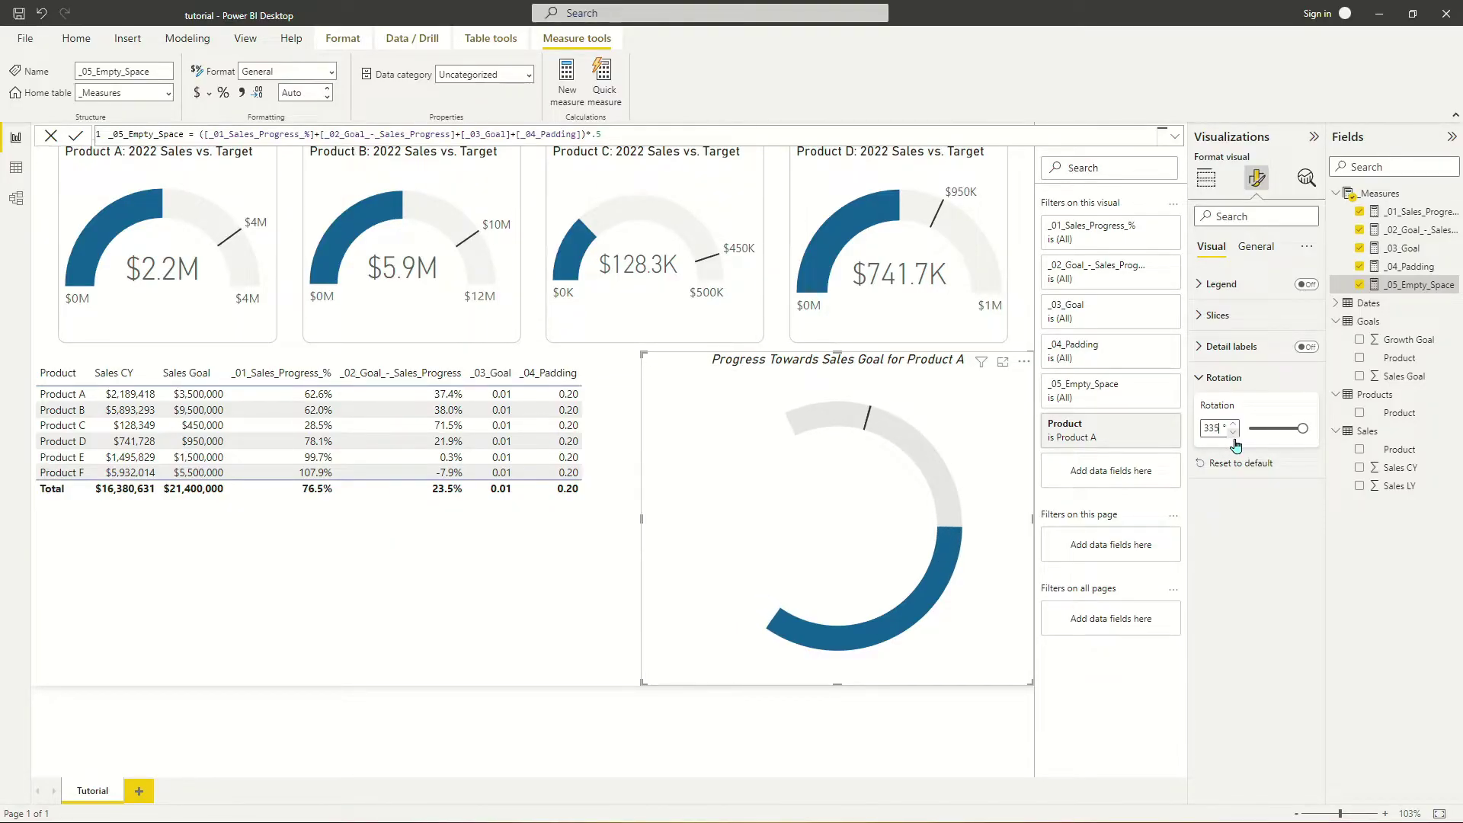
click(531, 634)
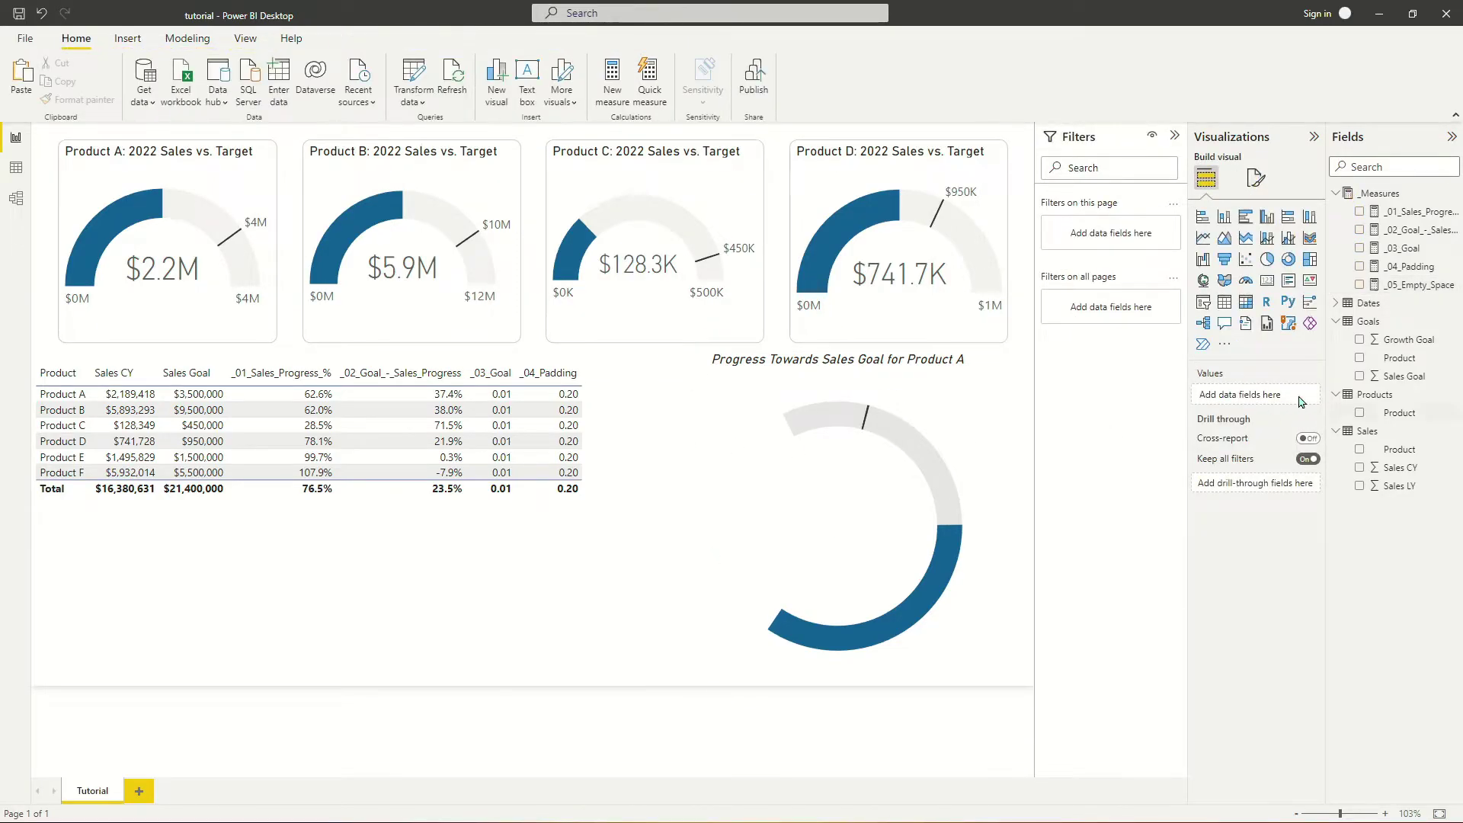
click(902, 366)
click(574, 627)
click(885, 369)
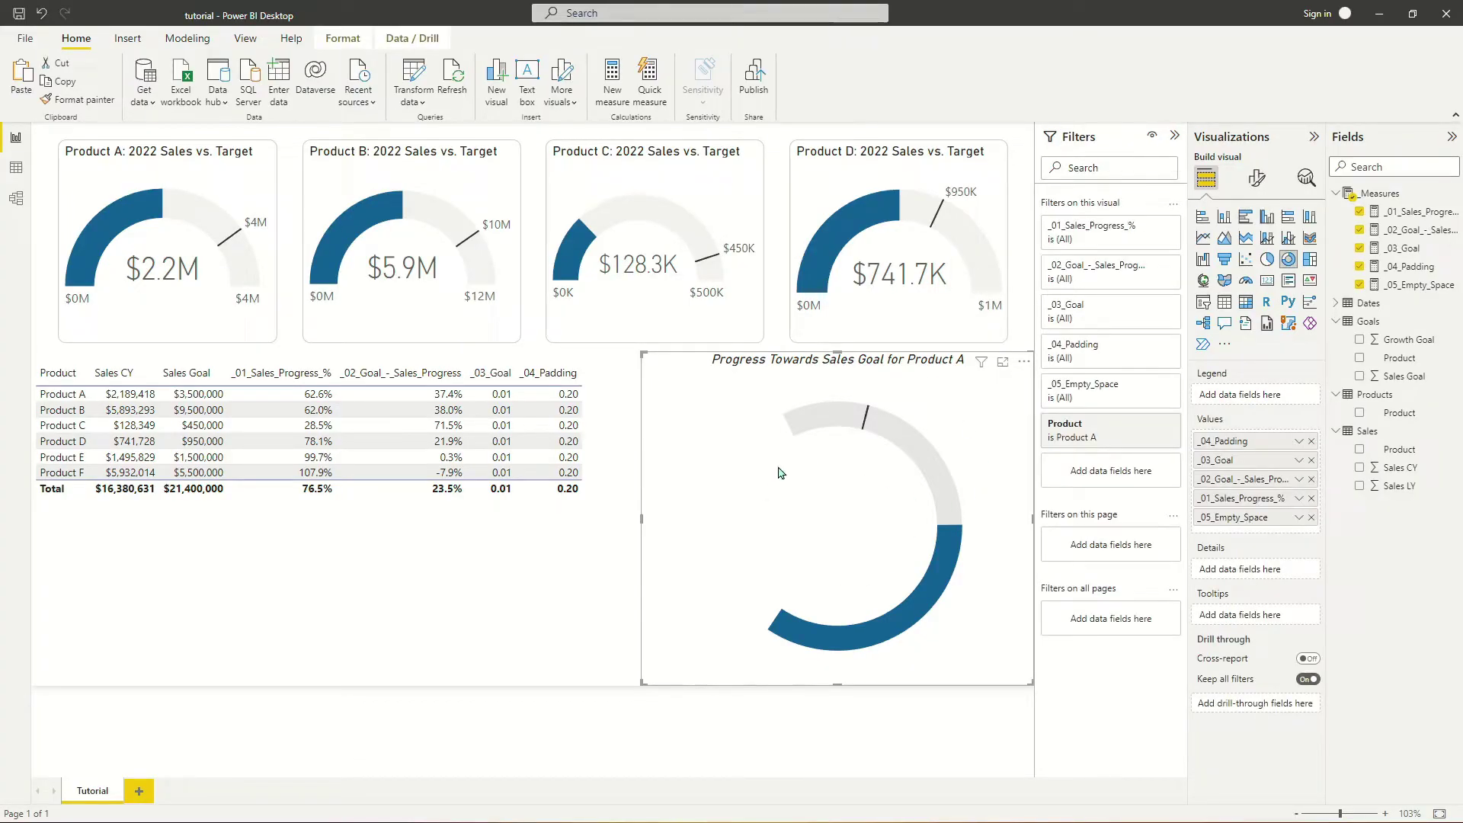
click(606, 652)
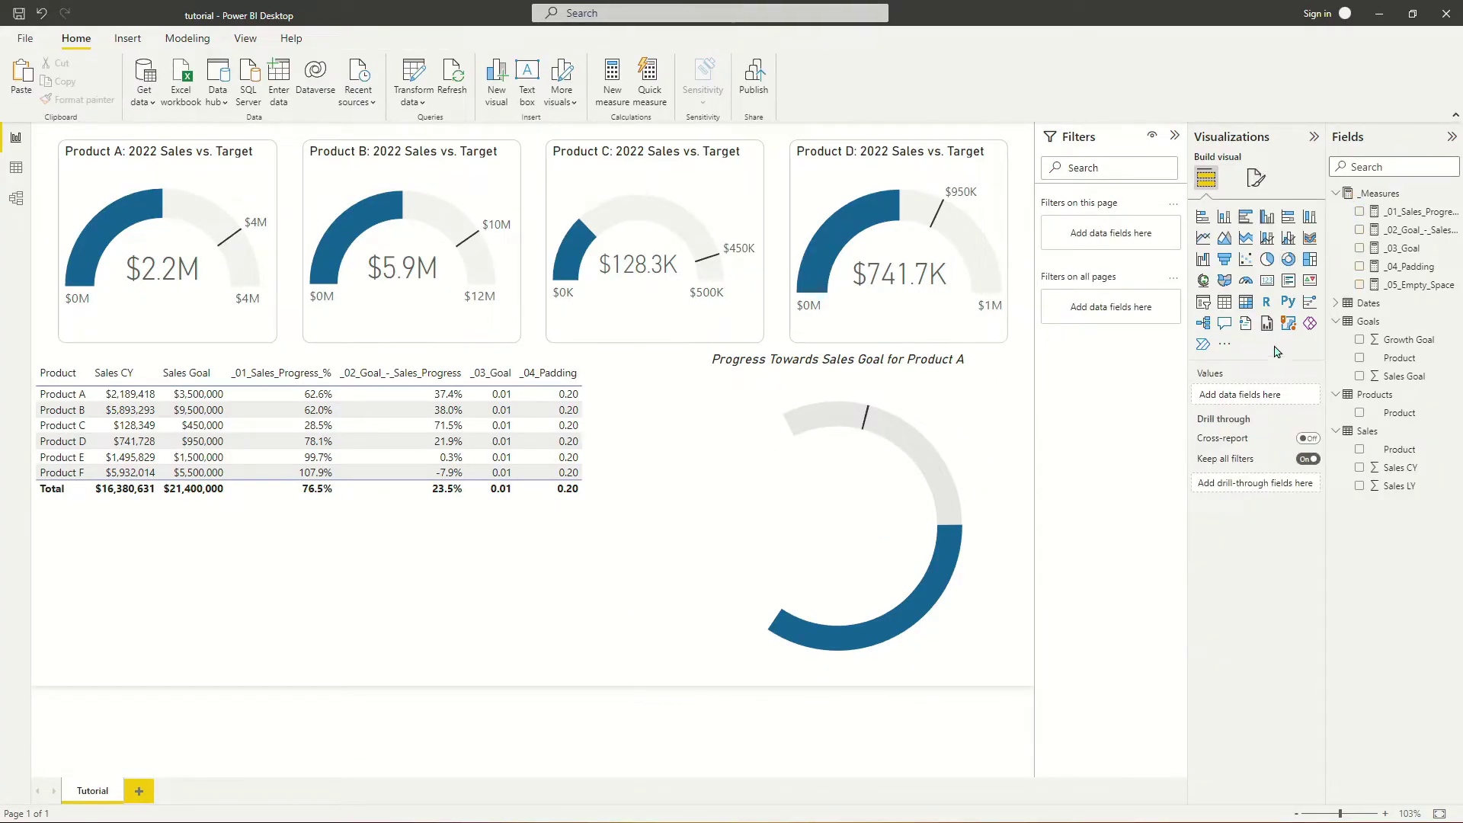
- Insert a card visual over the donut chart and fill it with the _01_Sales_Progress_% measure
click(1283, 282)
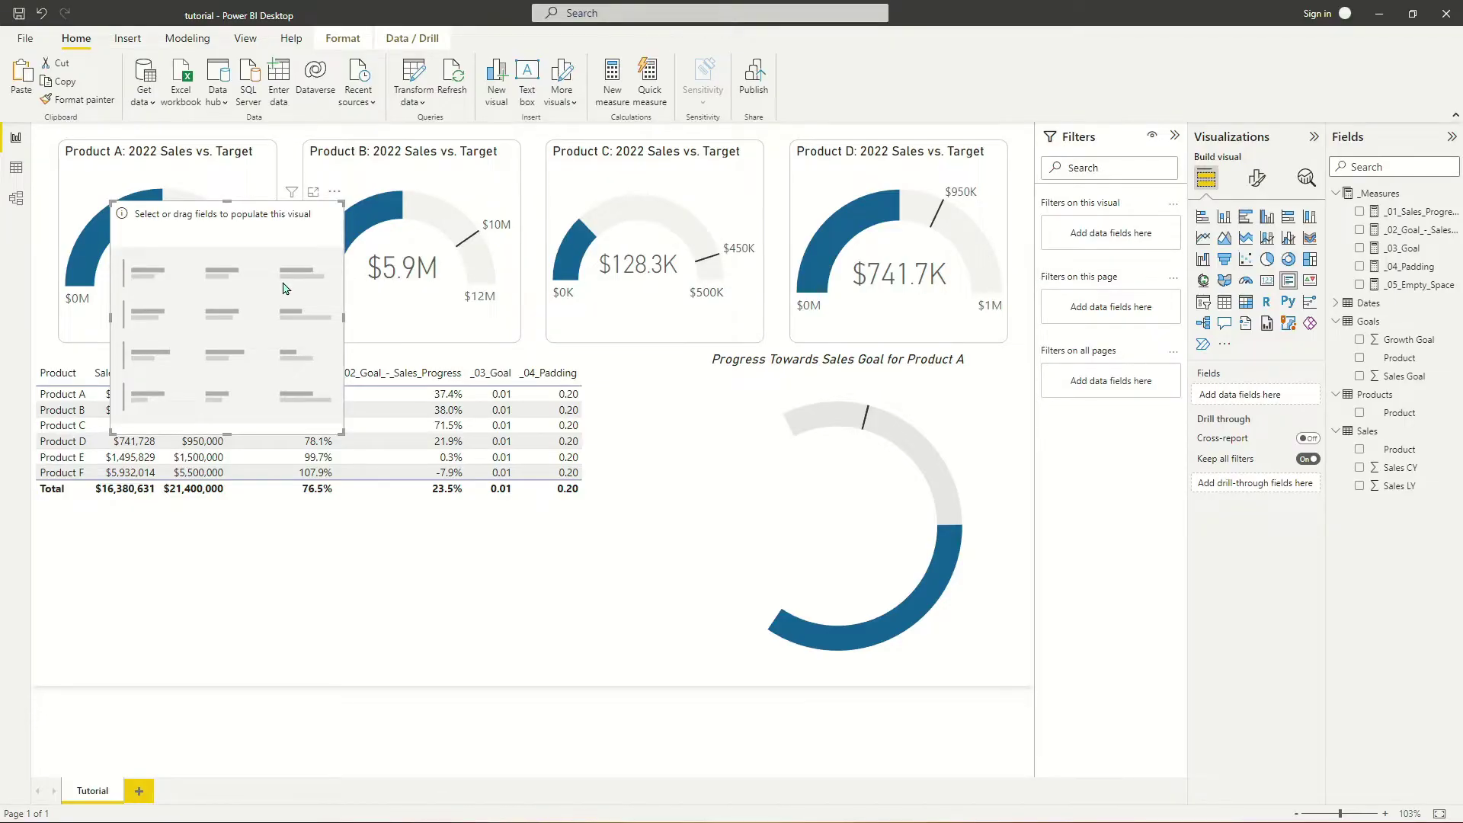
key(Delete)
click(1267, 280)
drag(228, 251, 767, 479)
click(1256, 178)
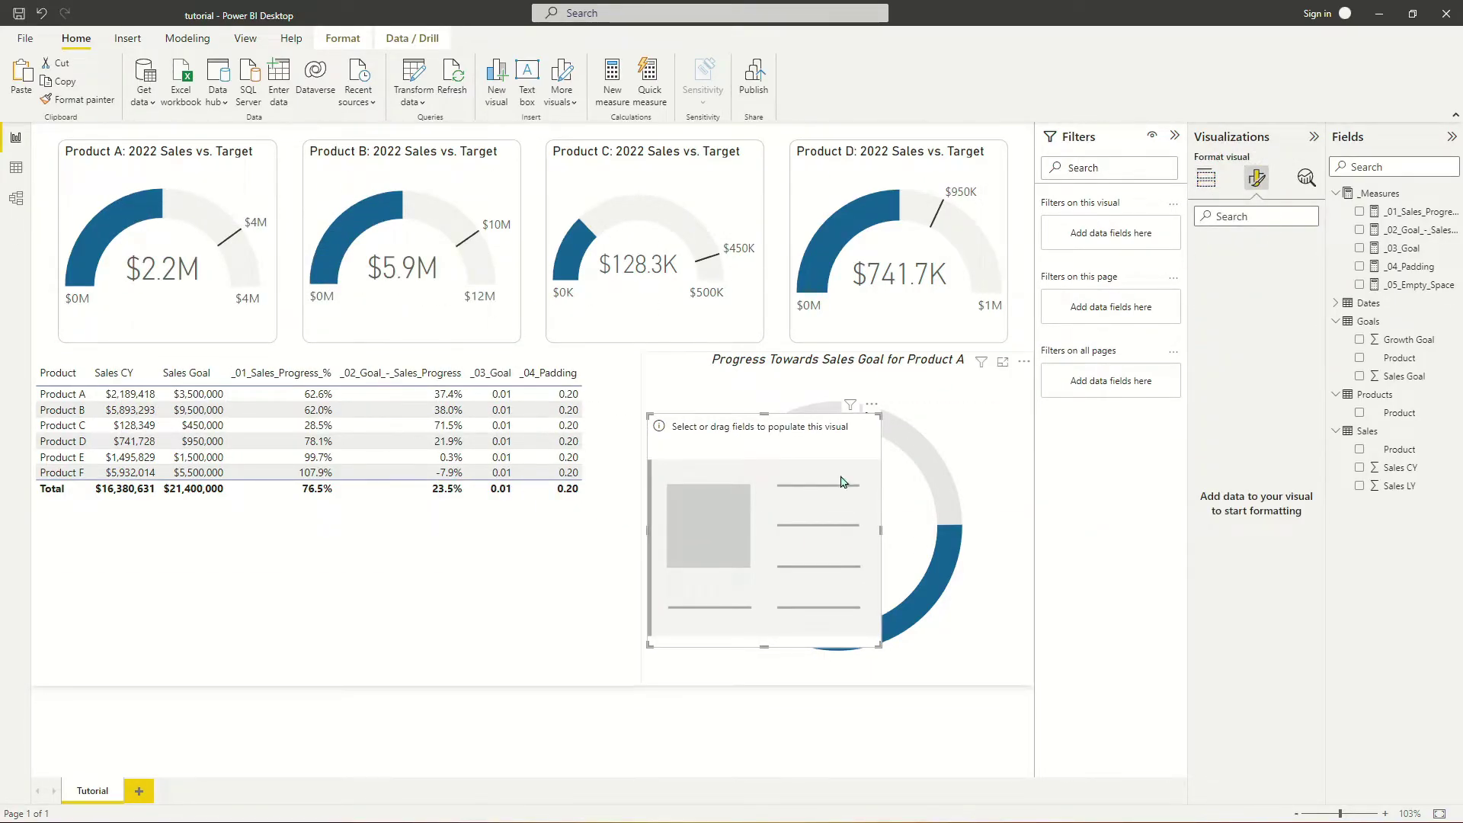
click(1206, 178)
drag(1416, 214, 1278, 393)
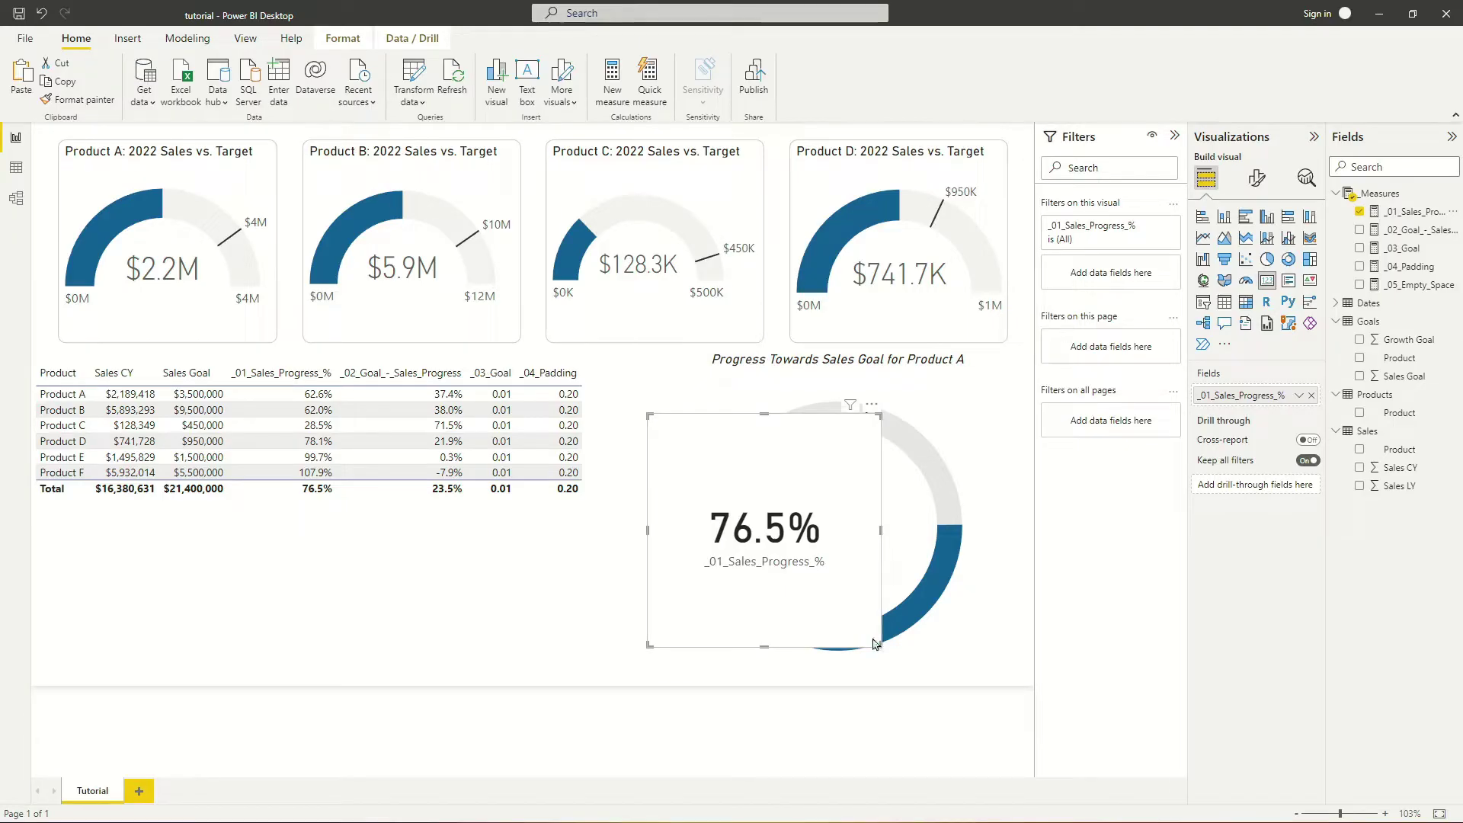
- Filter the card visual by Product from the Products table, keeping only Product A
drag(1407, 415, 1111, 272)
click(1058, 376)
click(1135, 273)
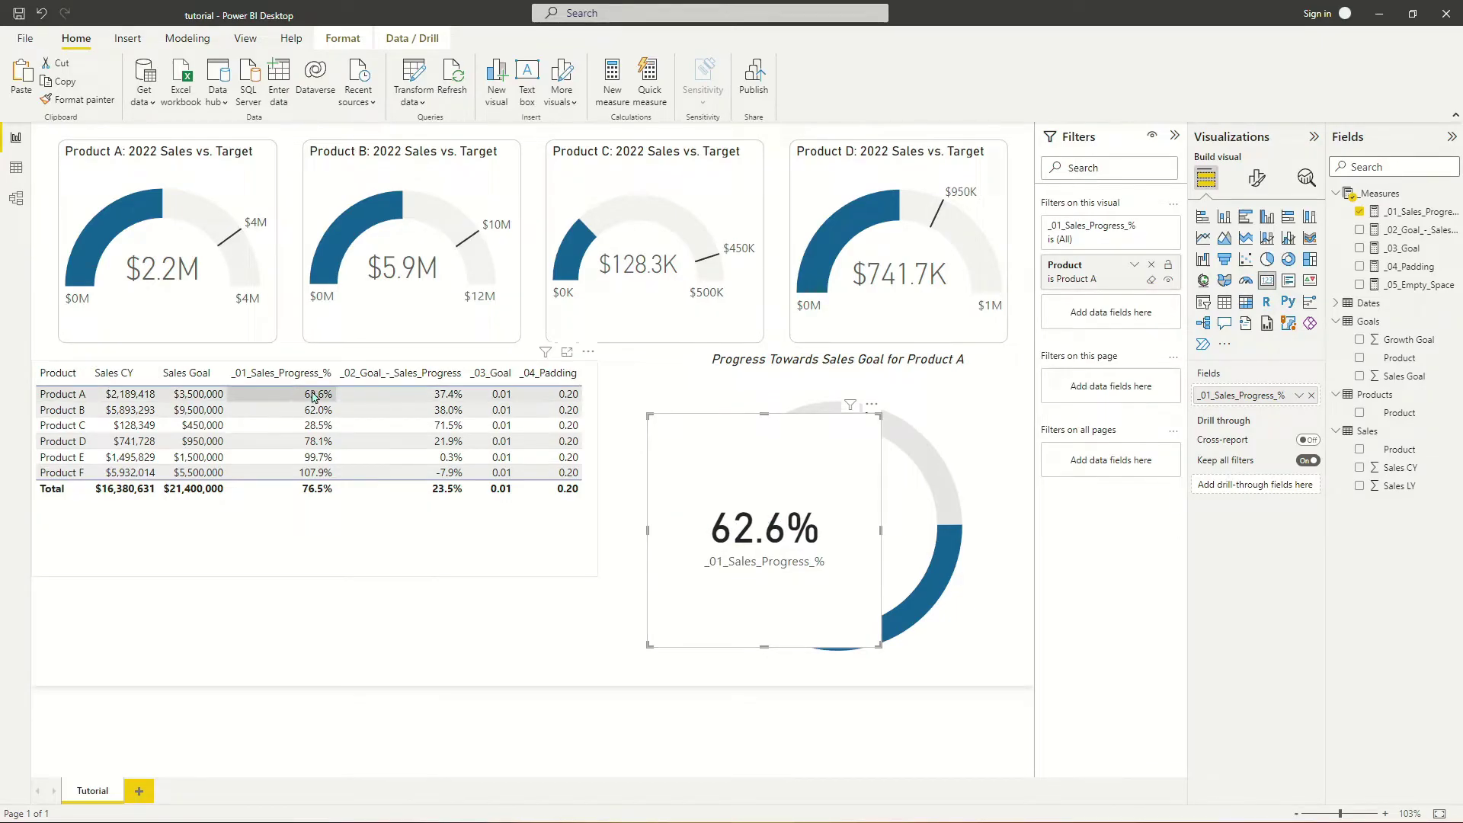
- Turn off the progress percentage card's background, shrink the card and place it inside the donut ring
click(1258, 180)
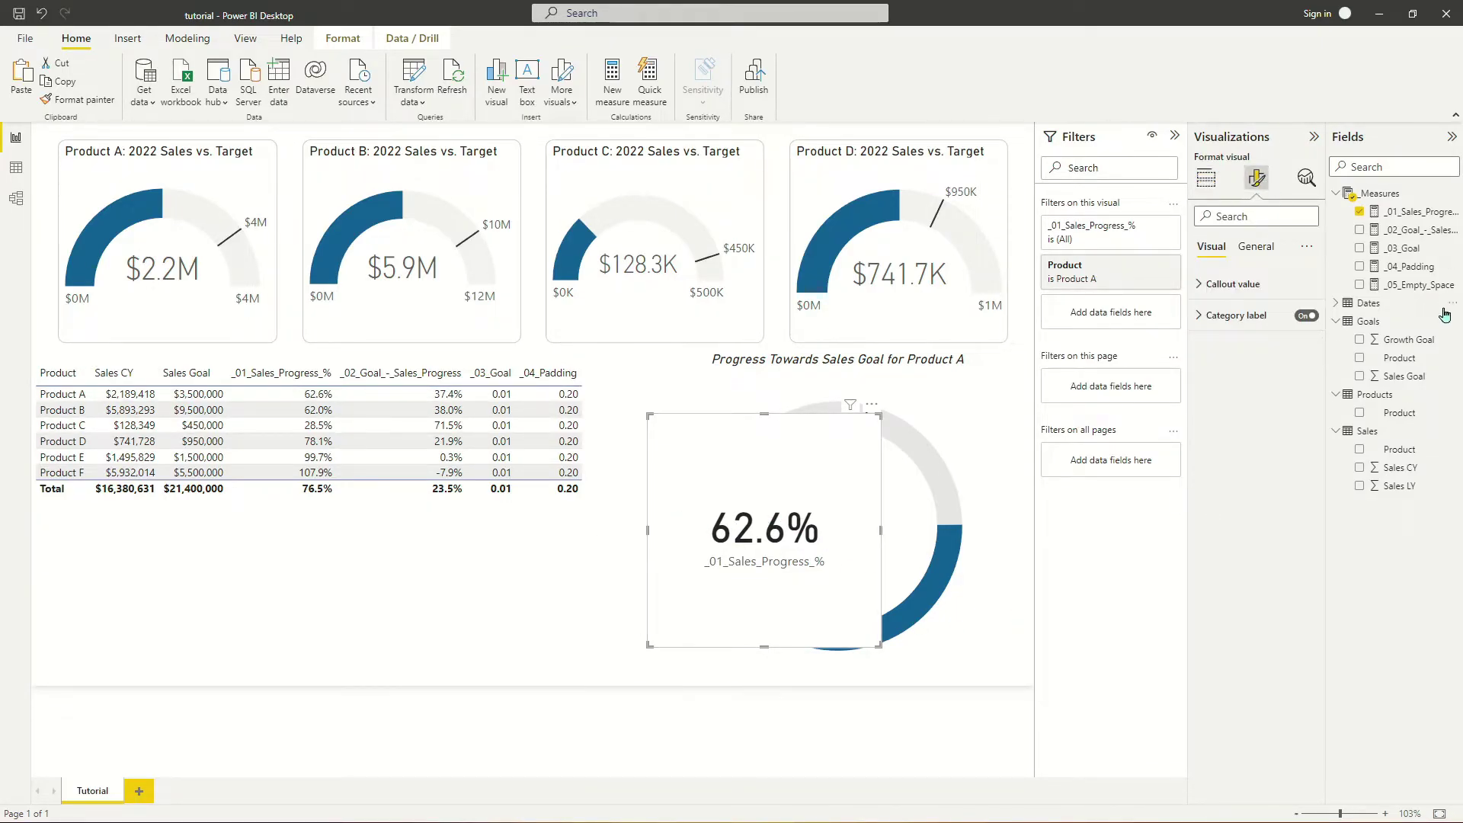
click(1255, 246)
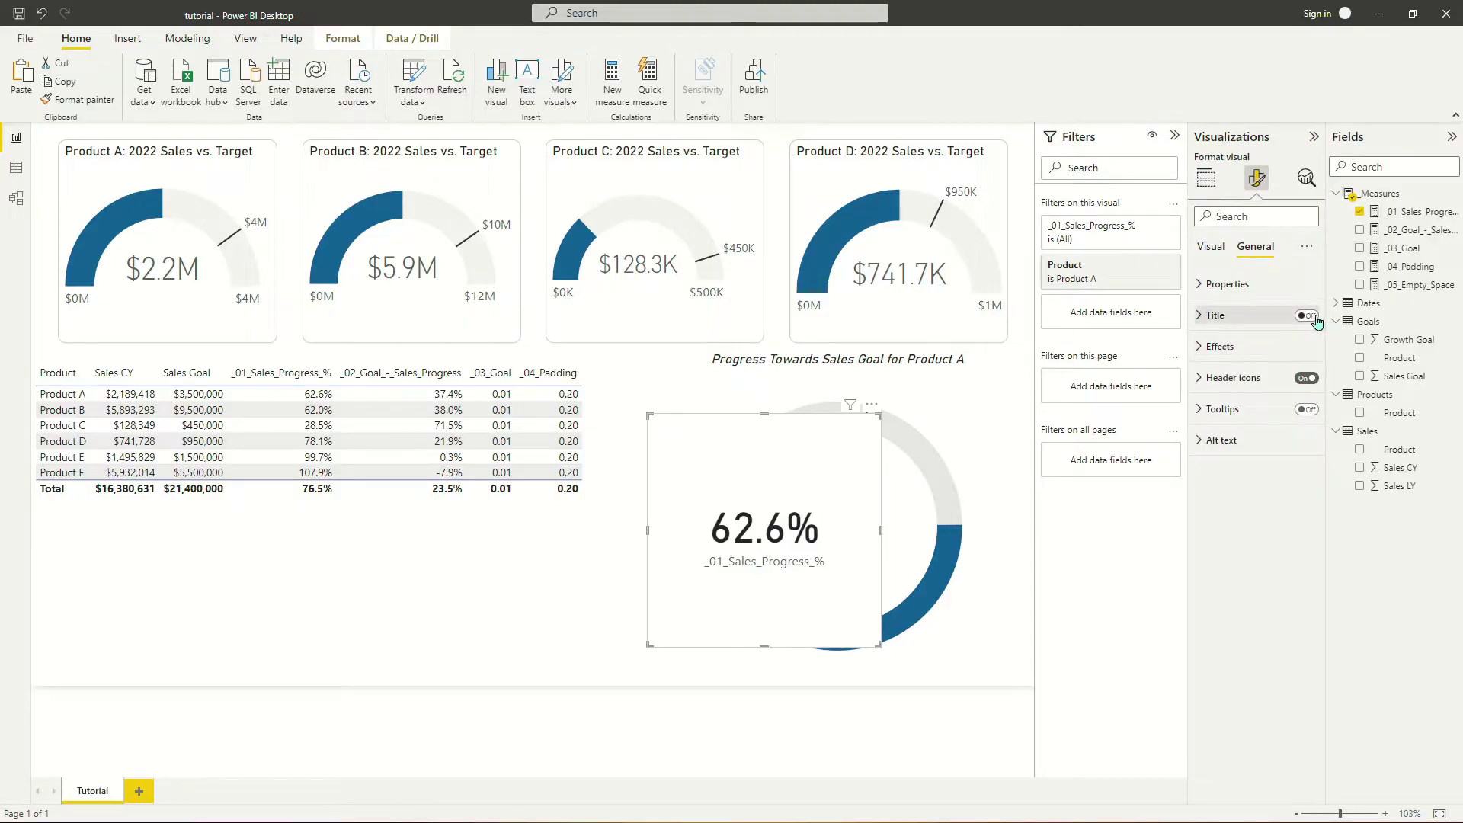
click(1218, 346)
click(1300, 377)
click(1210, 246)
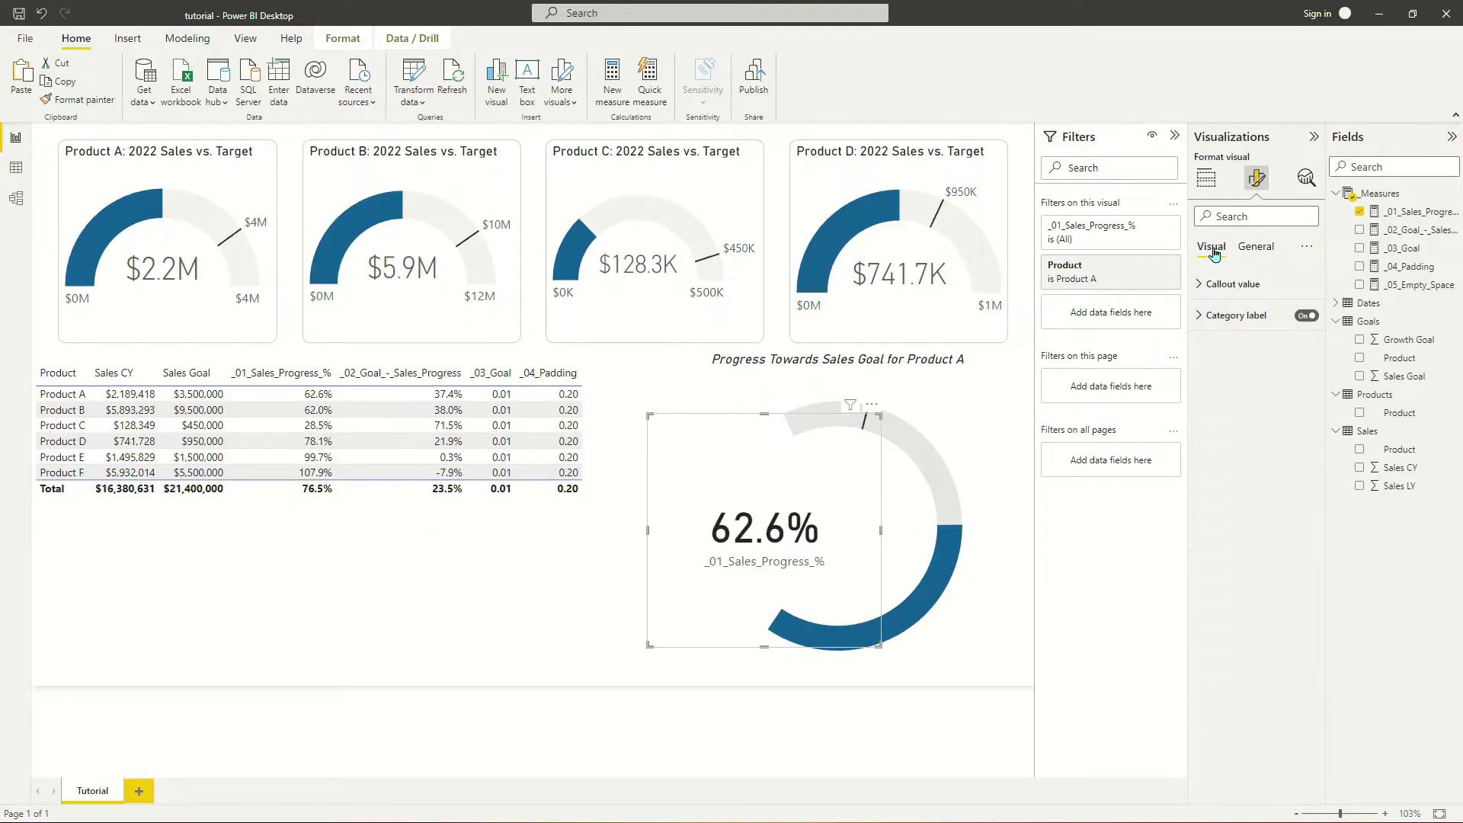
drag(874, 607, 859, 560)
drag(771, 489, 834, 525)
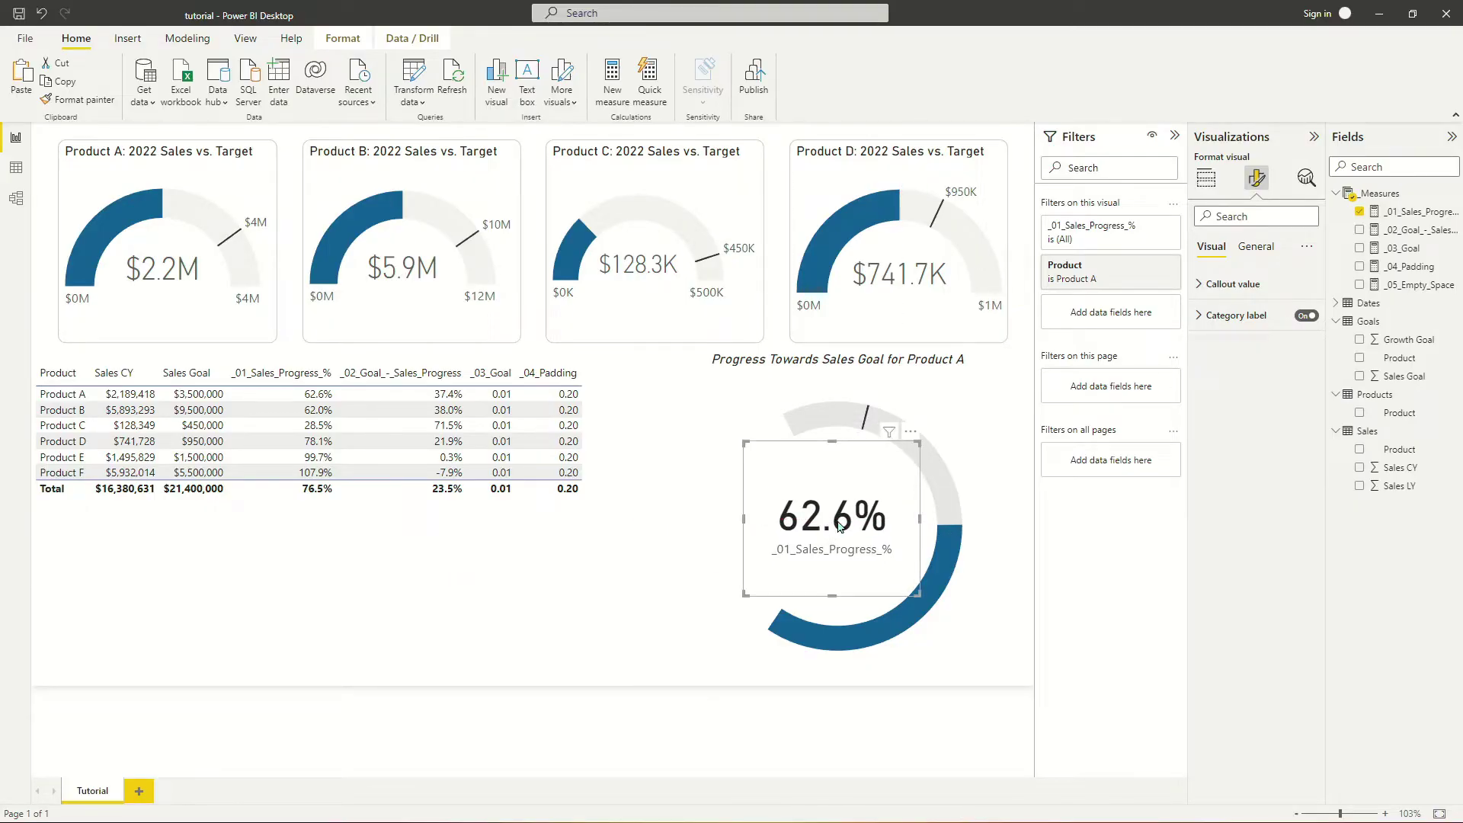
- Set the progress percentage card's callout value color to the donut's dark blue
click(1246, 249)
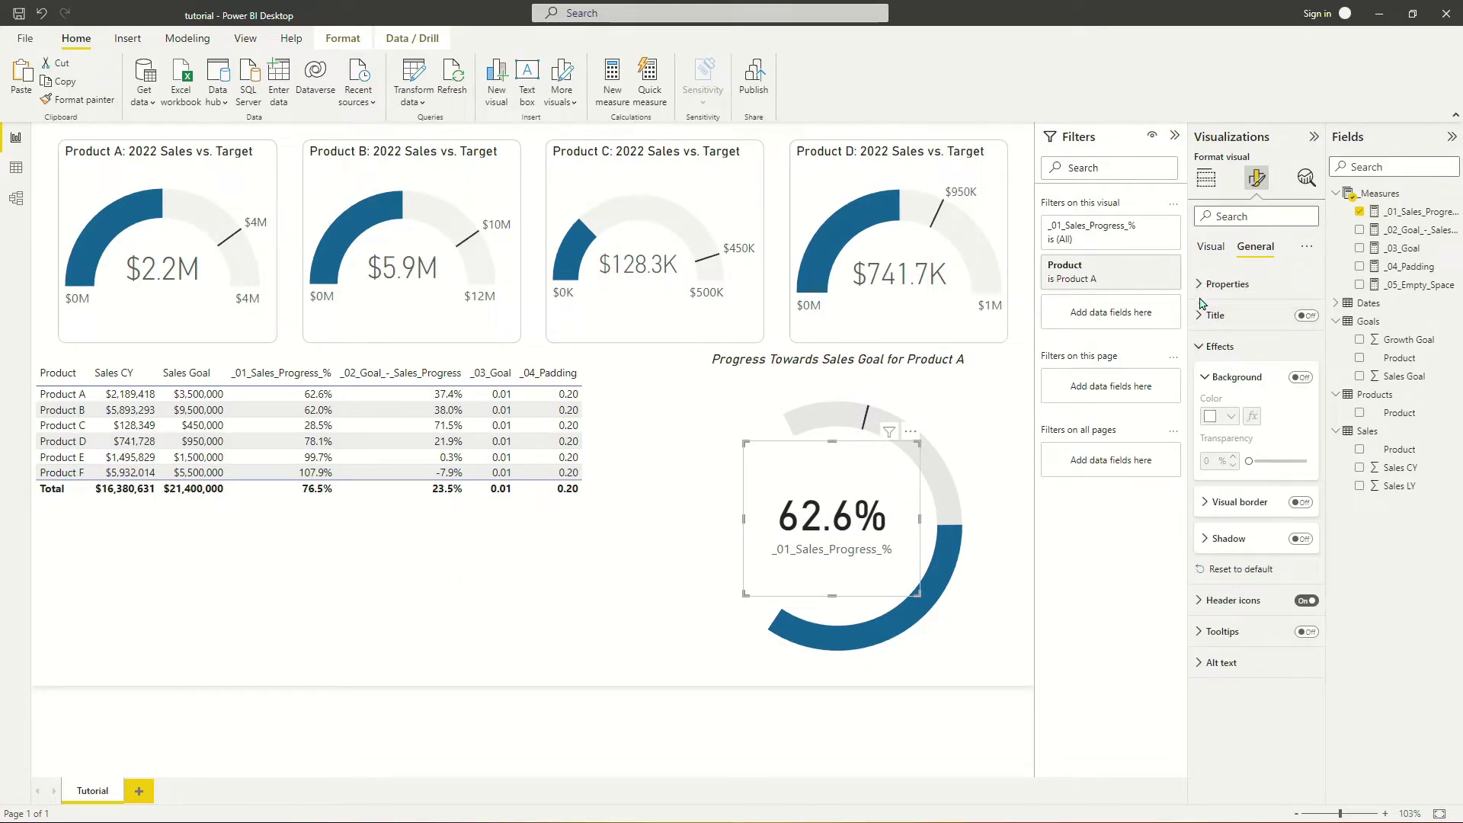
click(1203, 247)
click(1214, 289)
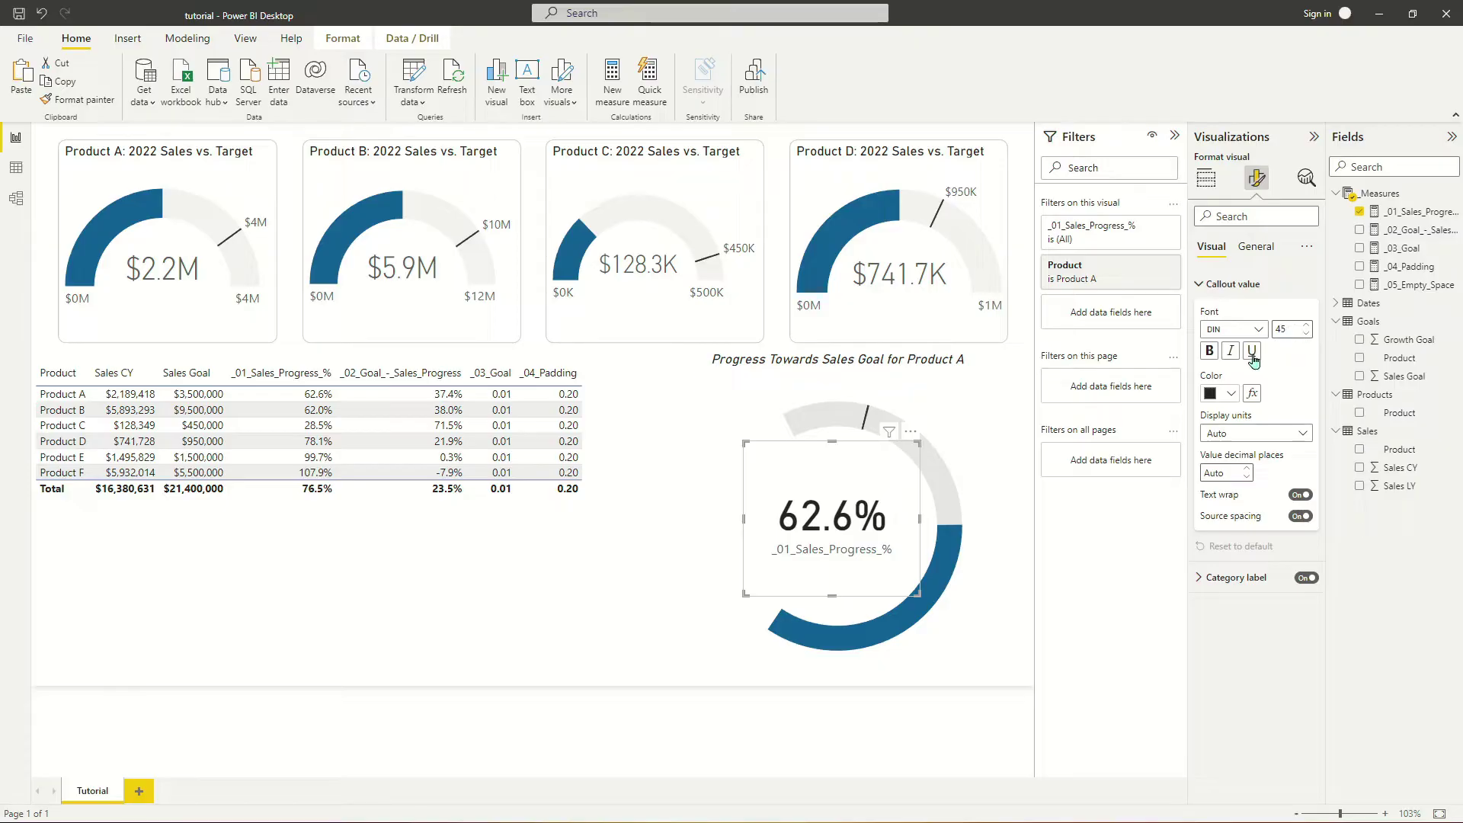
click(1222, 396)
click(1263, 448)
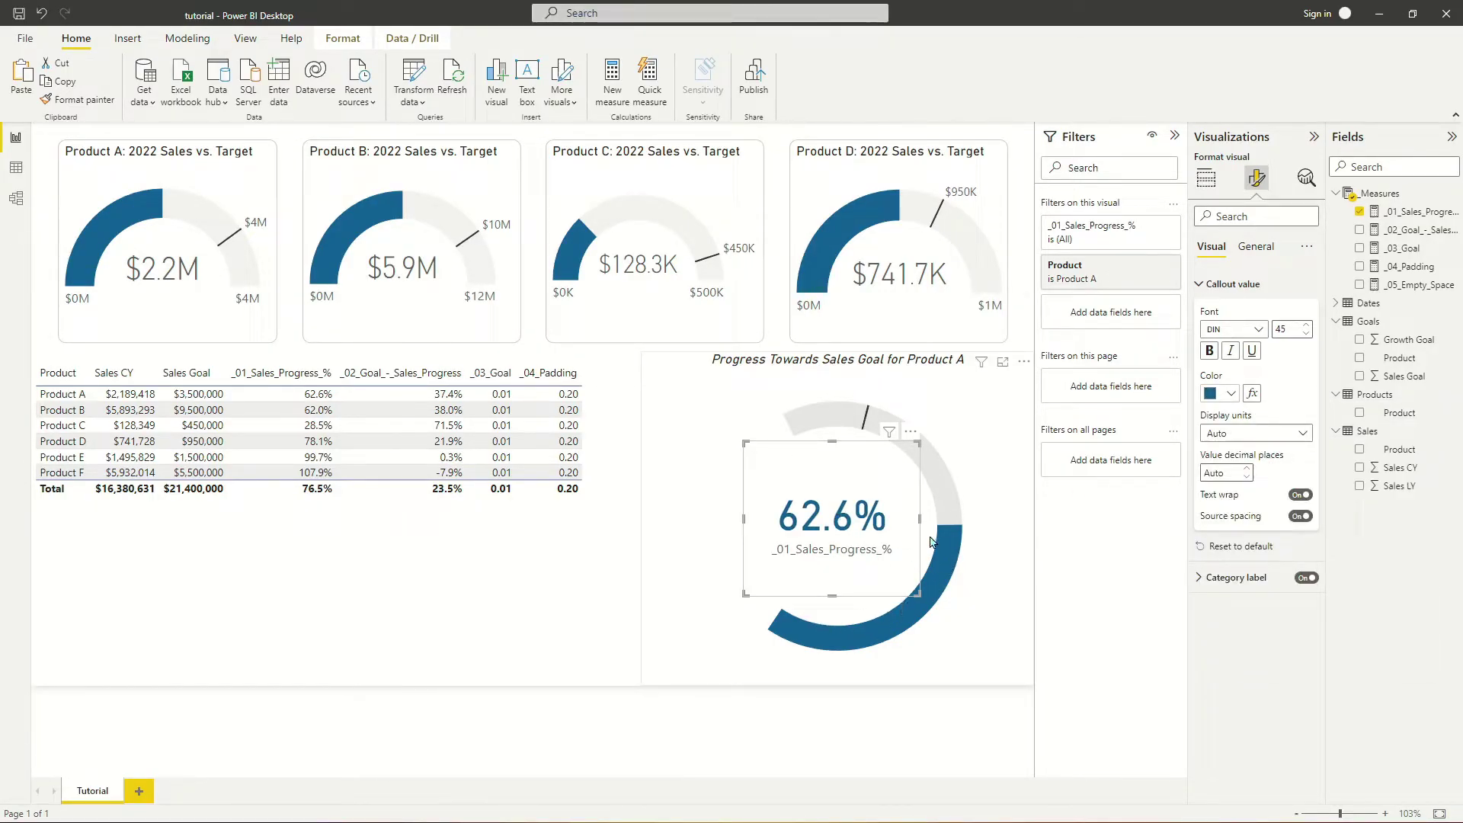
- Turn off the progress percentage card's category label and shift the card slightly within the donut ring
click(1226, 282)
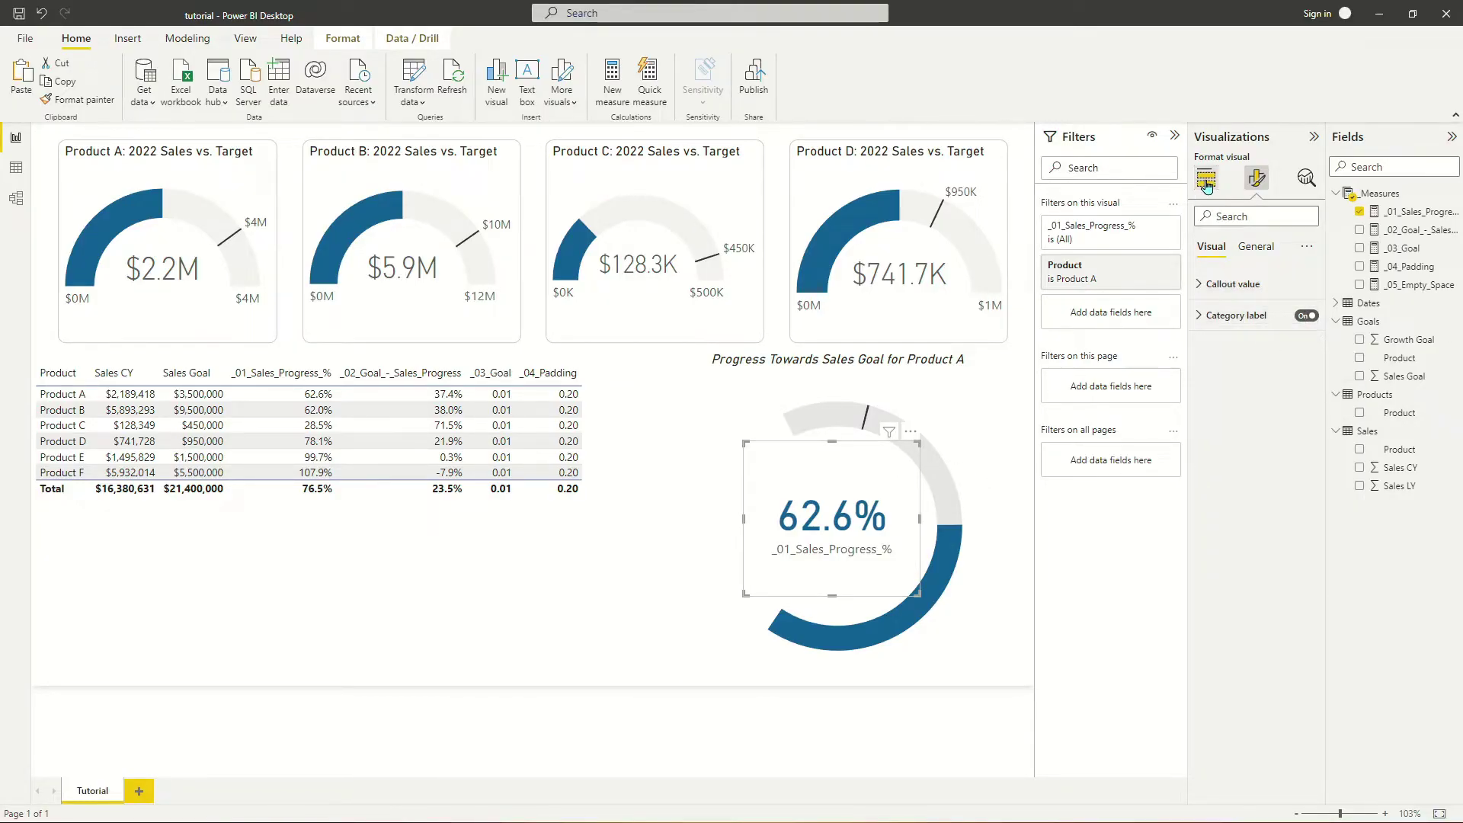
click(1300, 317)
drag(871, 515, 857, 515)
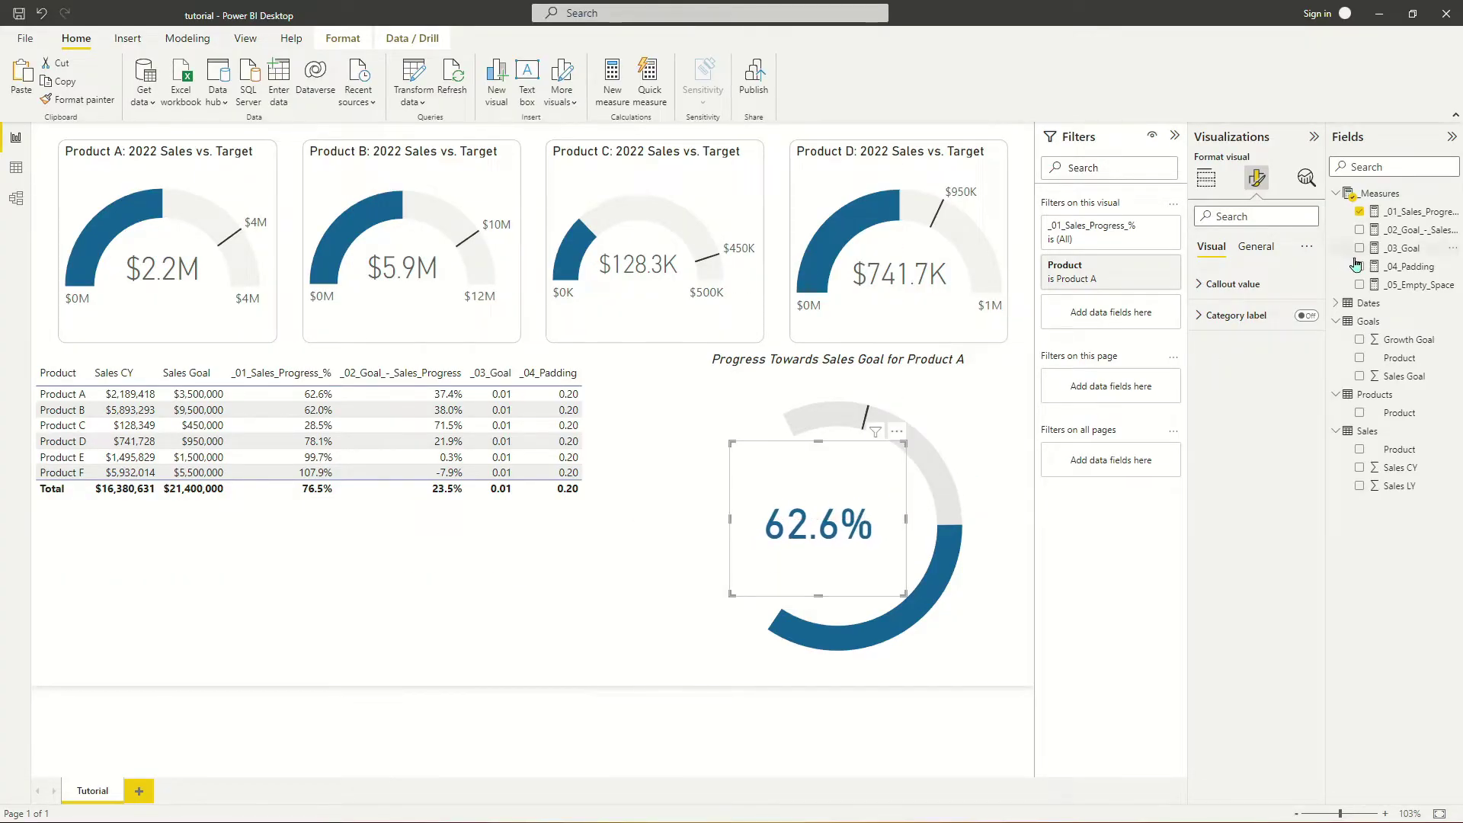
click(620, 678)
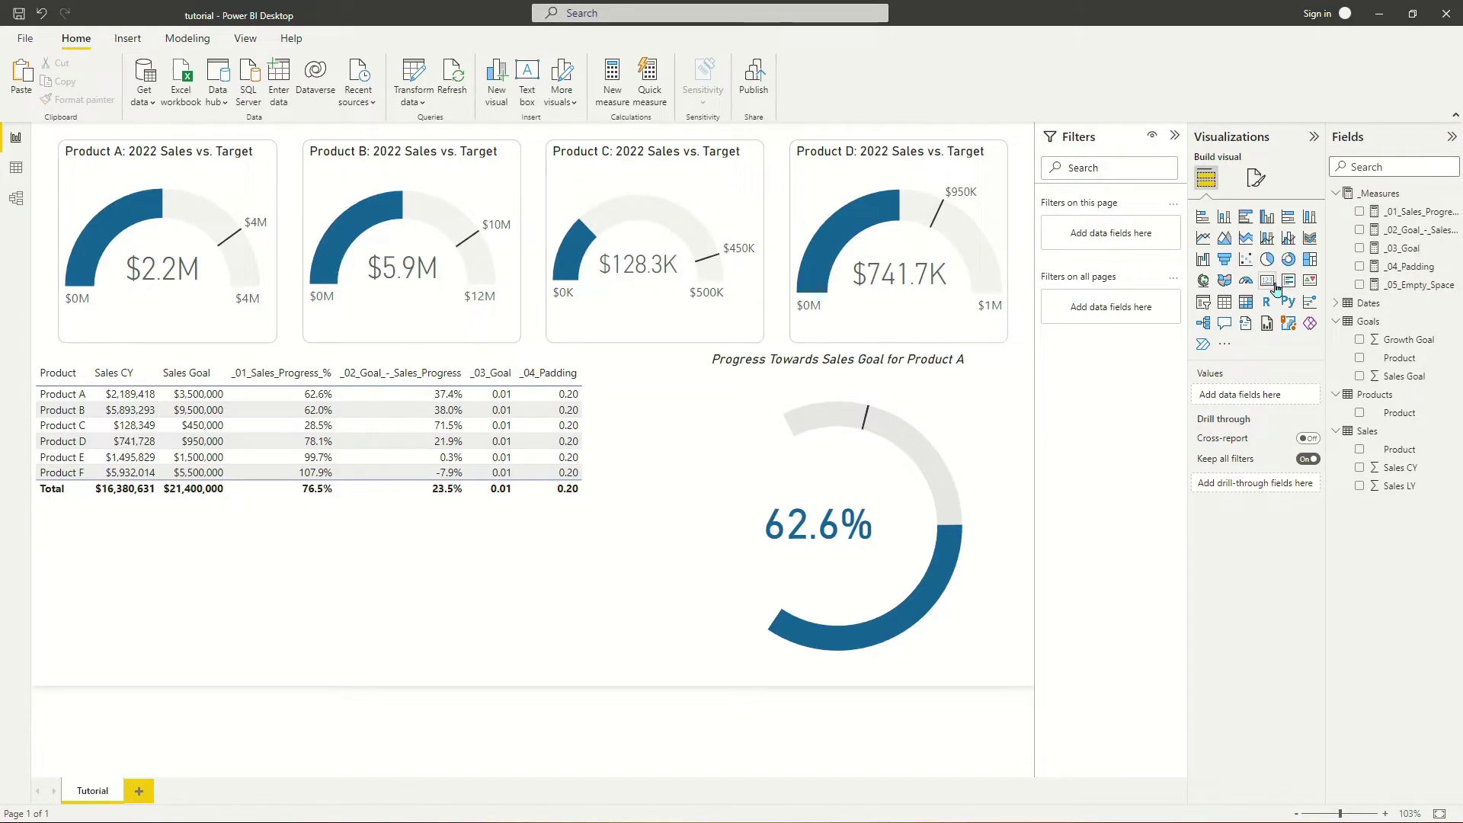
click(813, 527)
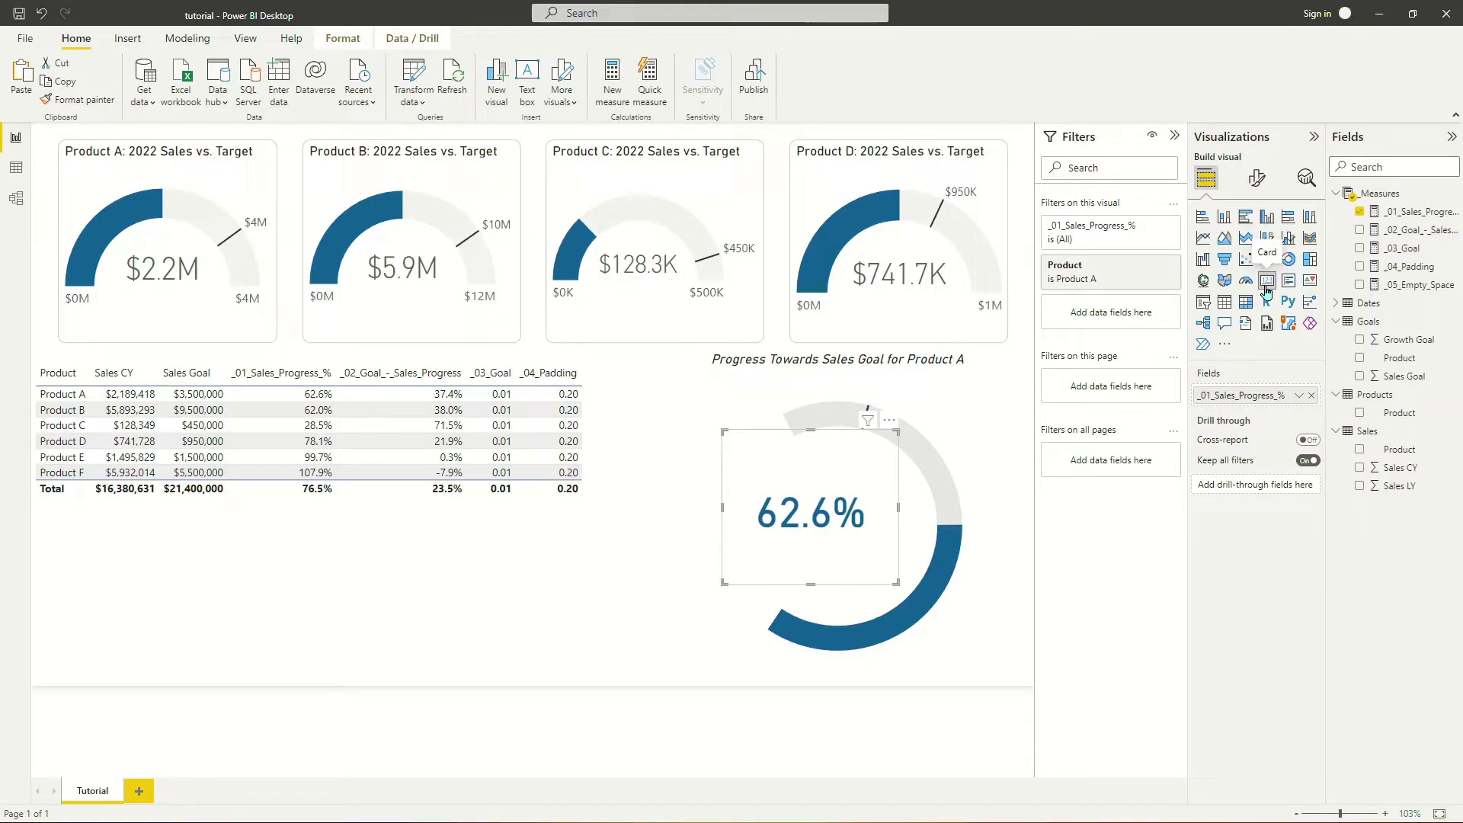
- Create the measure Sales Text = "CY Sales: " & FORMAT(sum(Sales[Sales CY]),"$###,##0") in the _Measures table
right_click(1406, 280)
click(1354, 304)
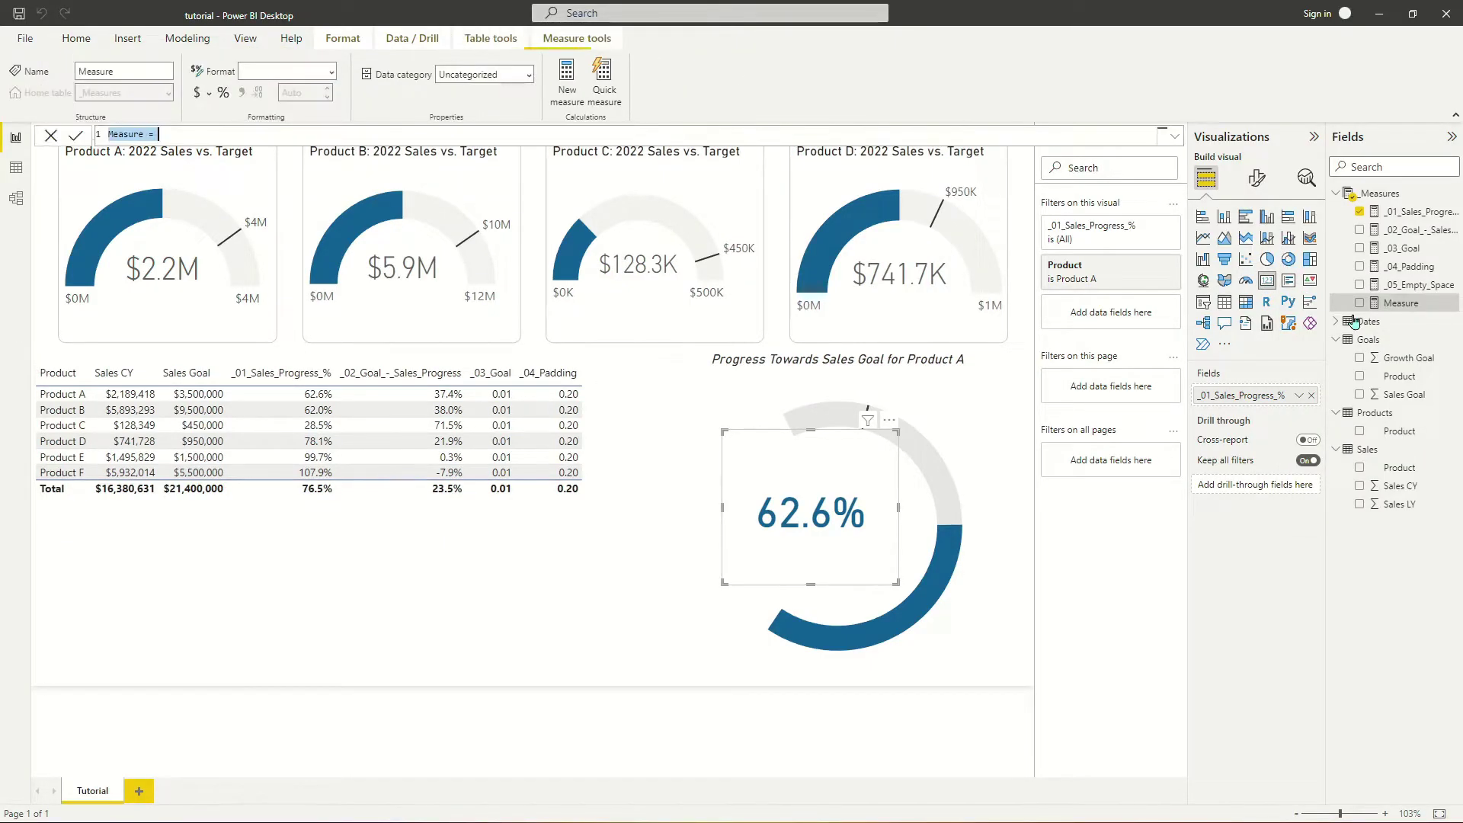
text(Sales Text = "CY Sales:)
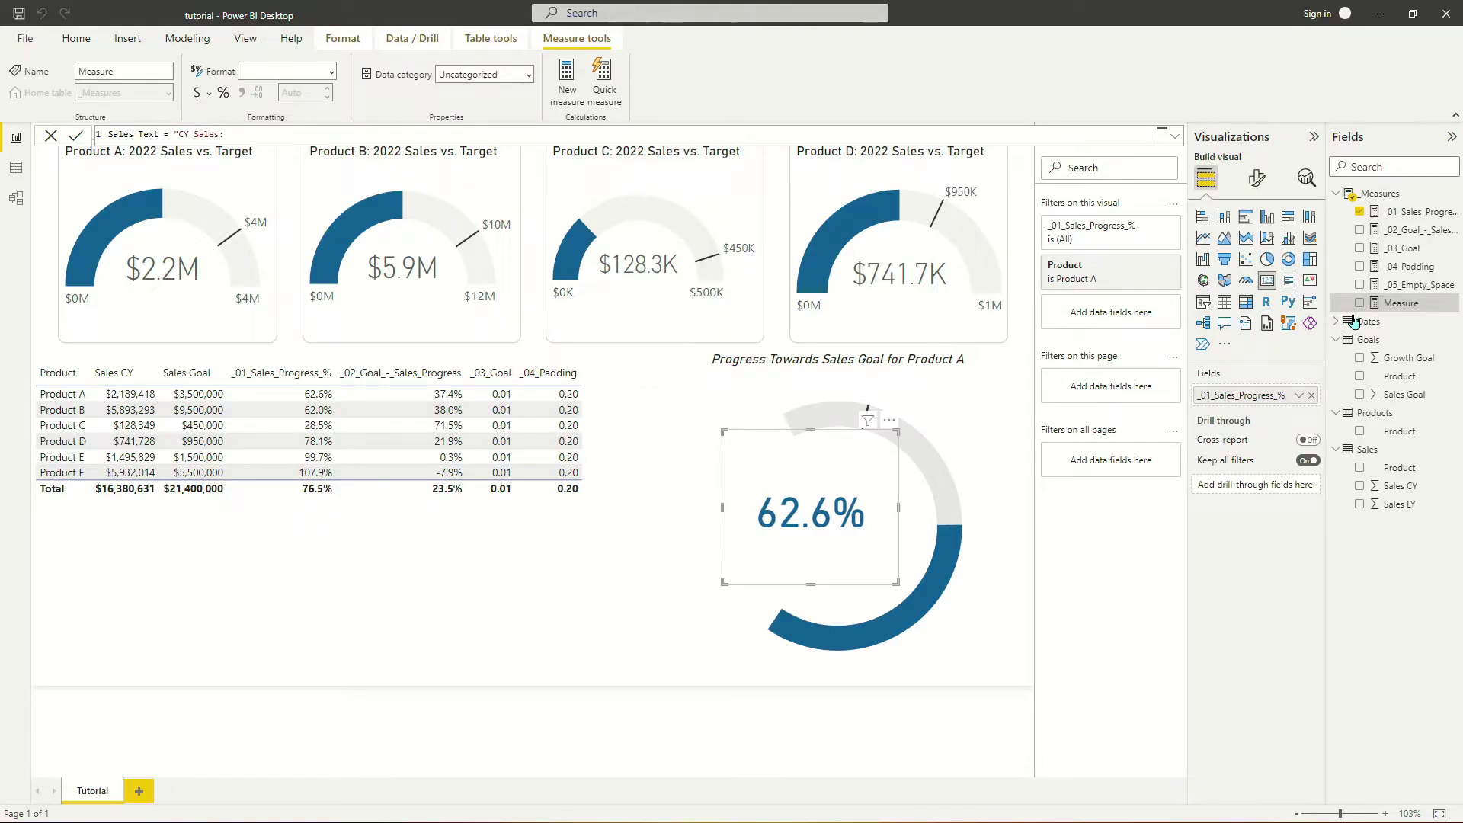
text( " & FORMAT()
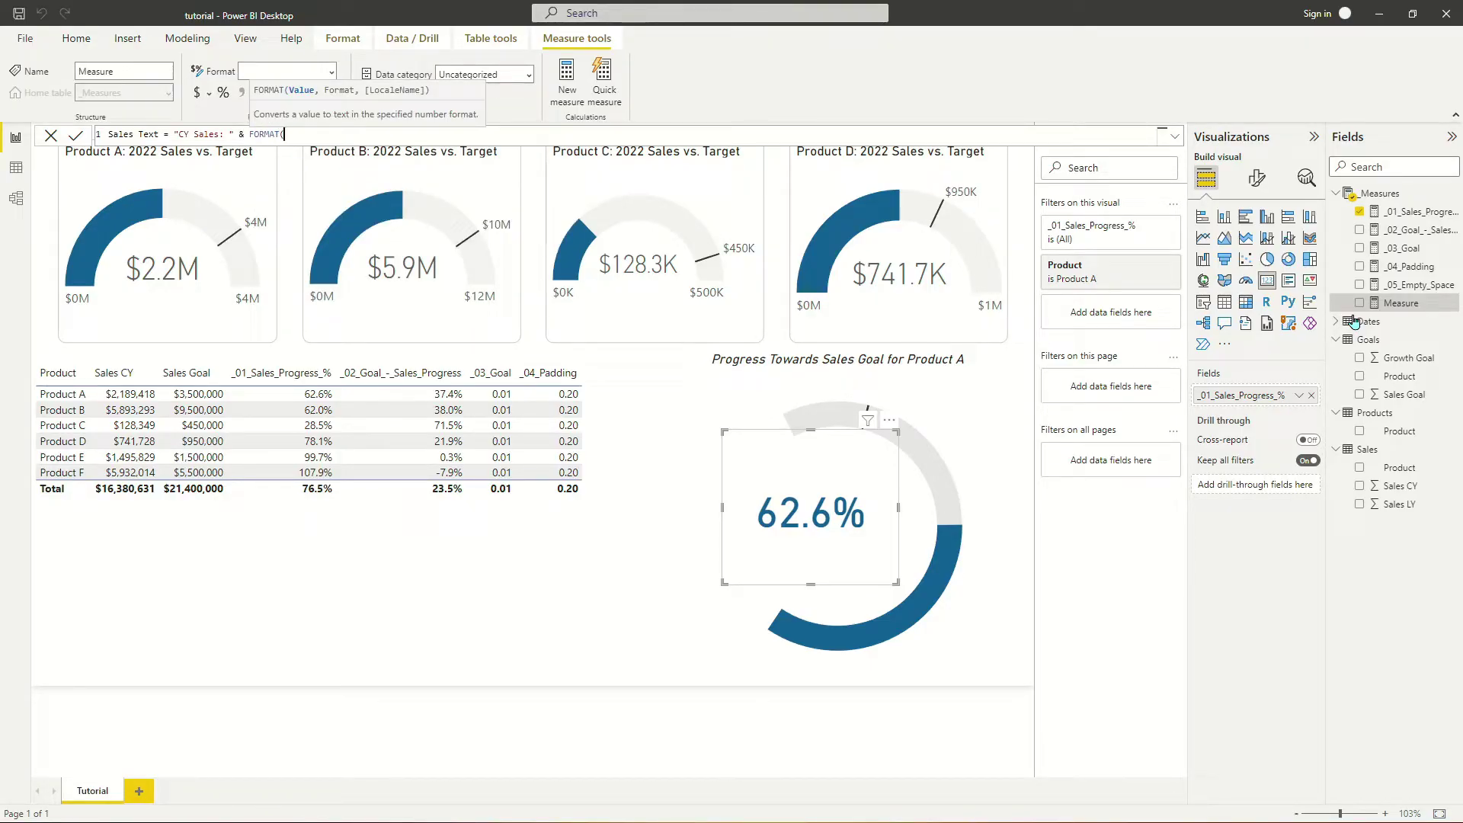
text(sum()
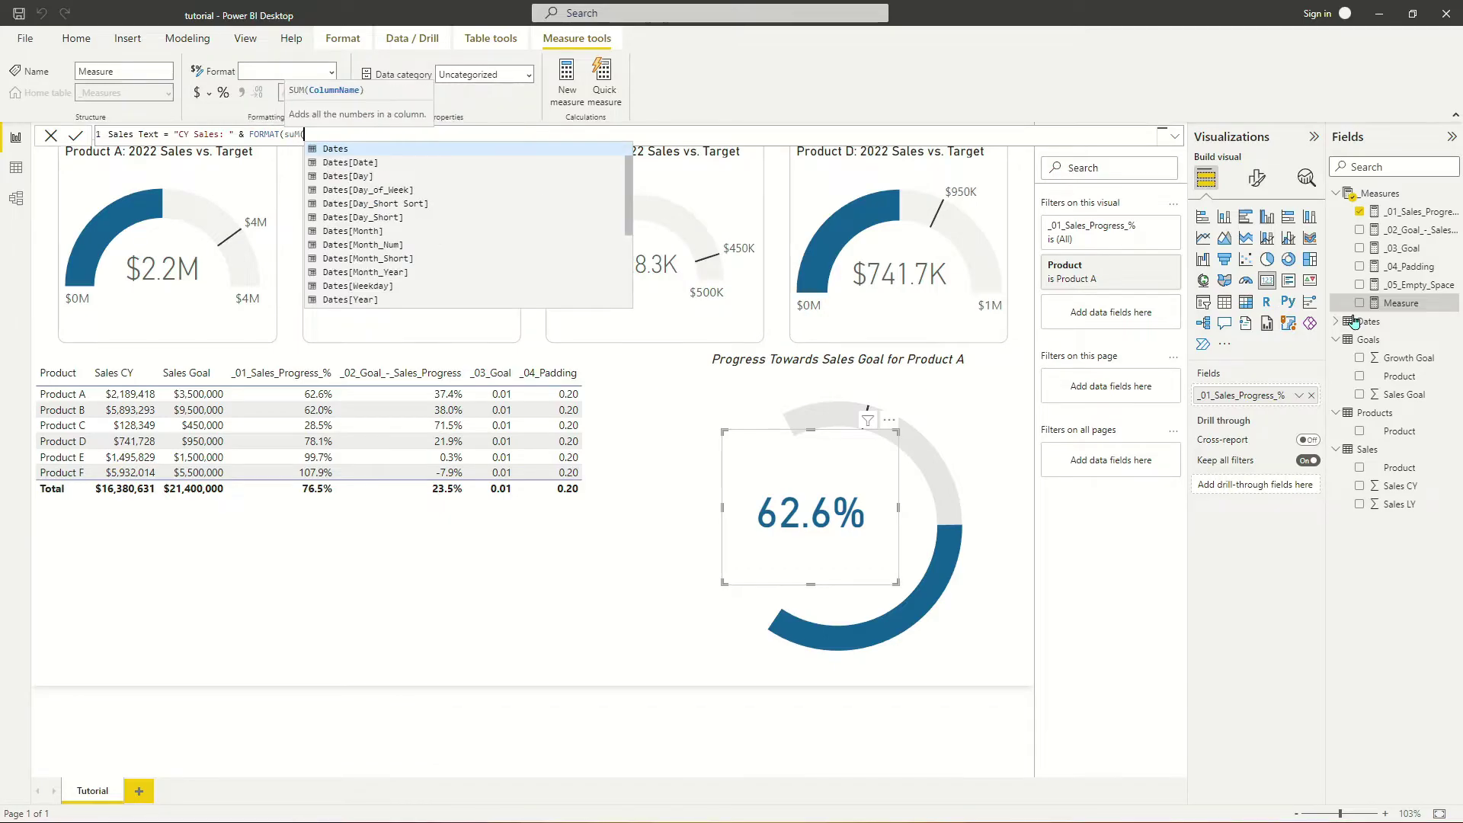
text(Sales[Sales CY]),)
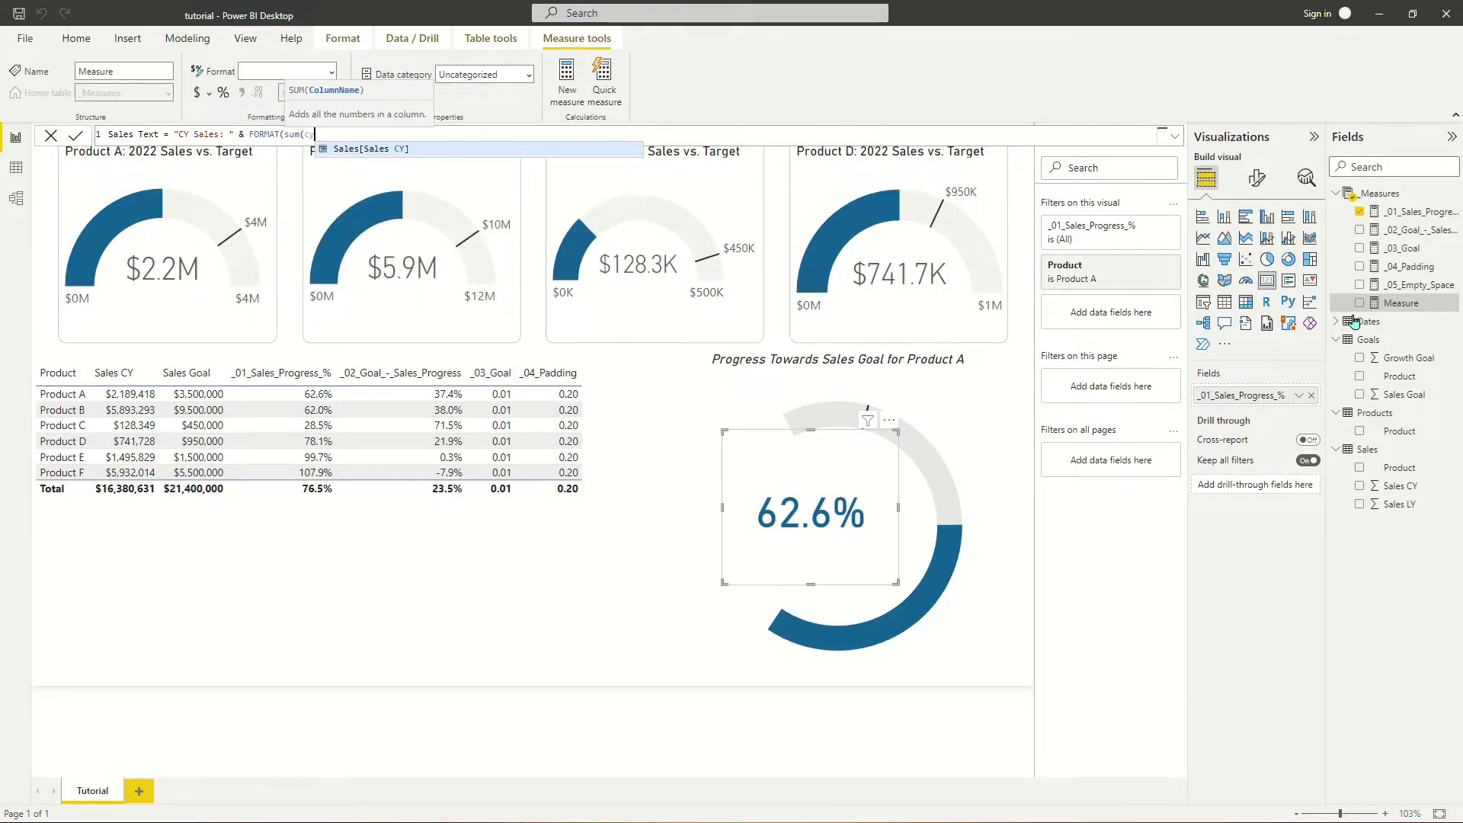
text("#$$##)
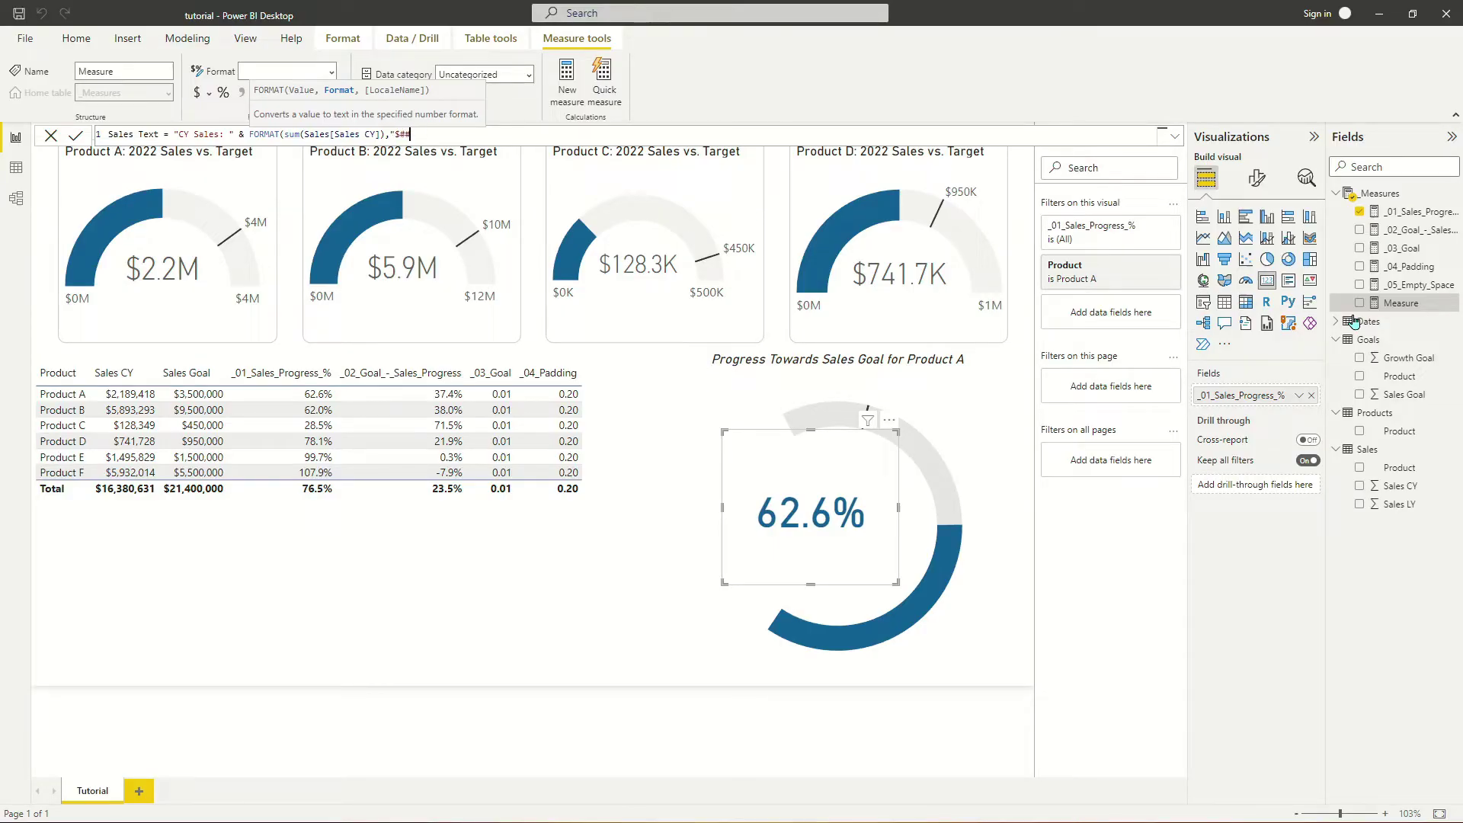
text(#,##0"))
key(Return)
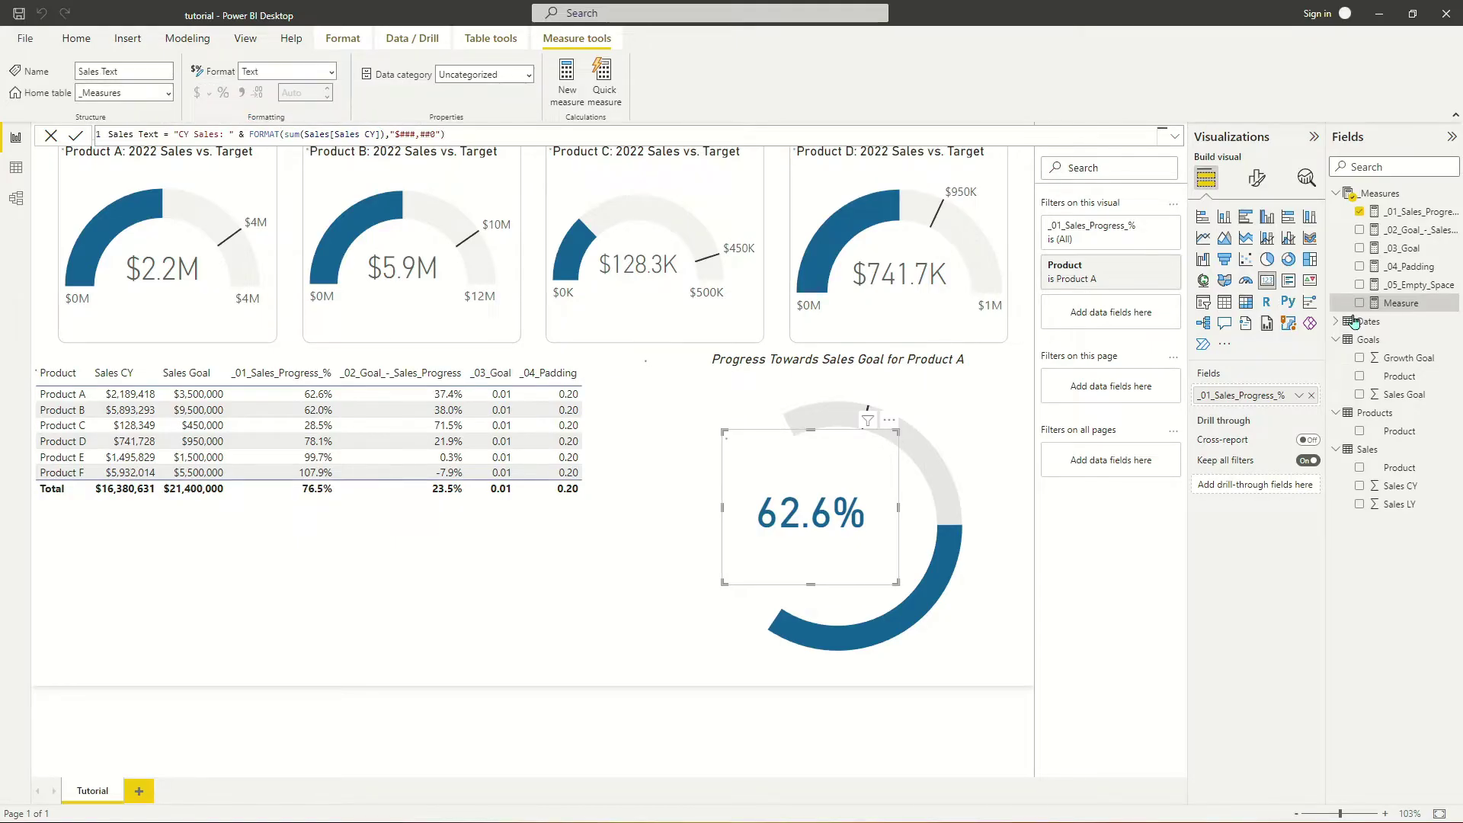
- Insert a second card filtered to Product A from the Products table and fill it with the Sales Text measure
click(843, 670)
click(1267, 280)
drag(179, 300, 620, 558)
drag(1407, 436, 1110, 236)
click(1074, 337)
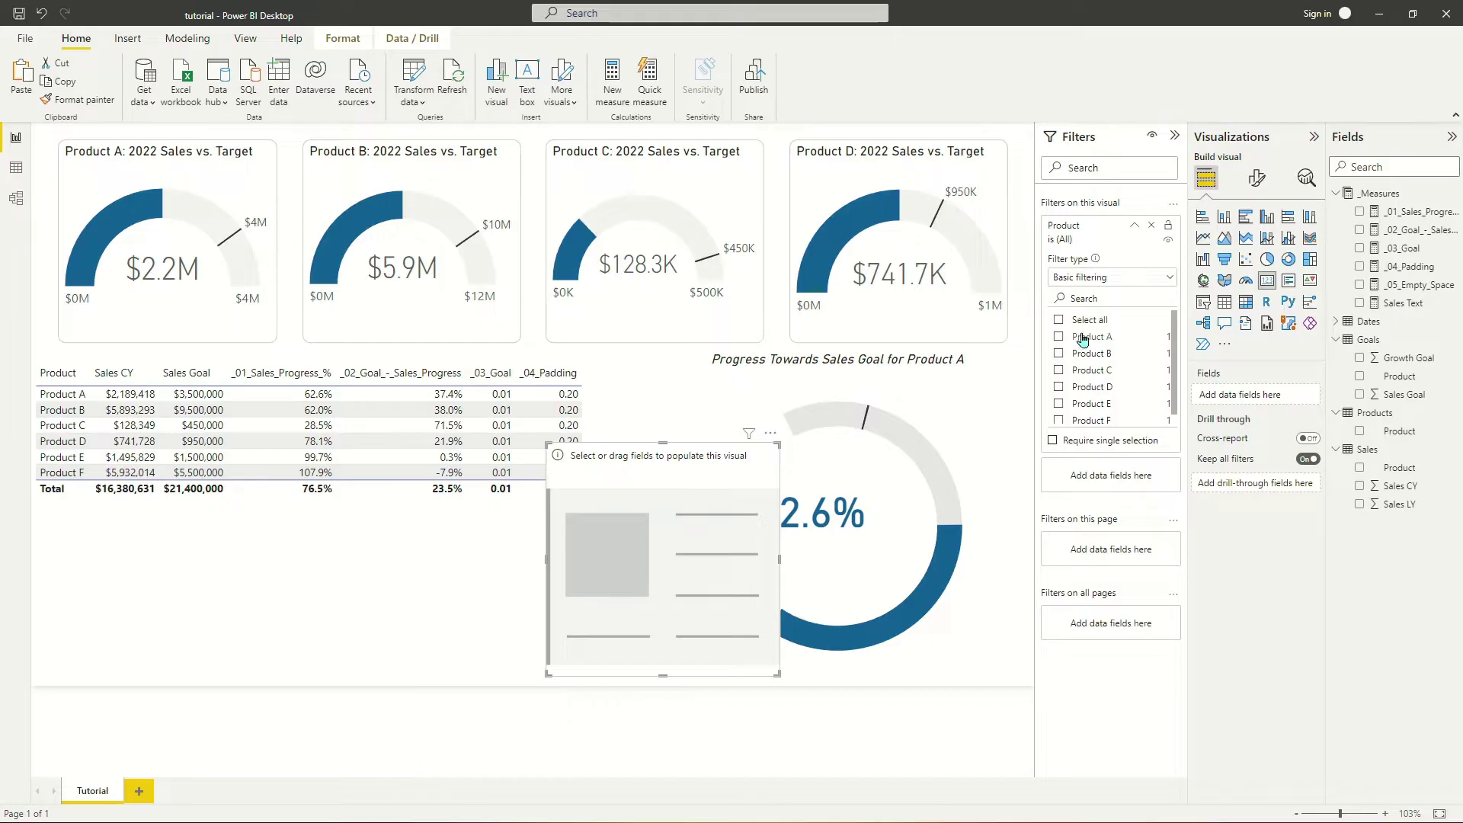
click(1140, 230)
drag(1402, 302, 1252, 396)
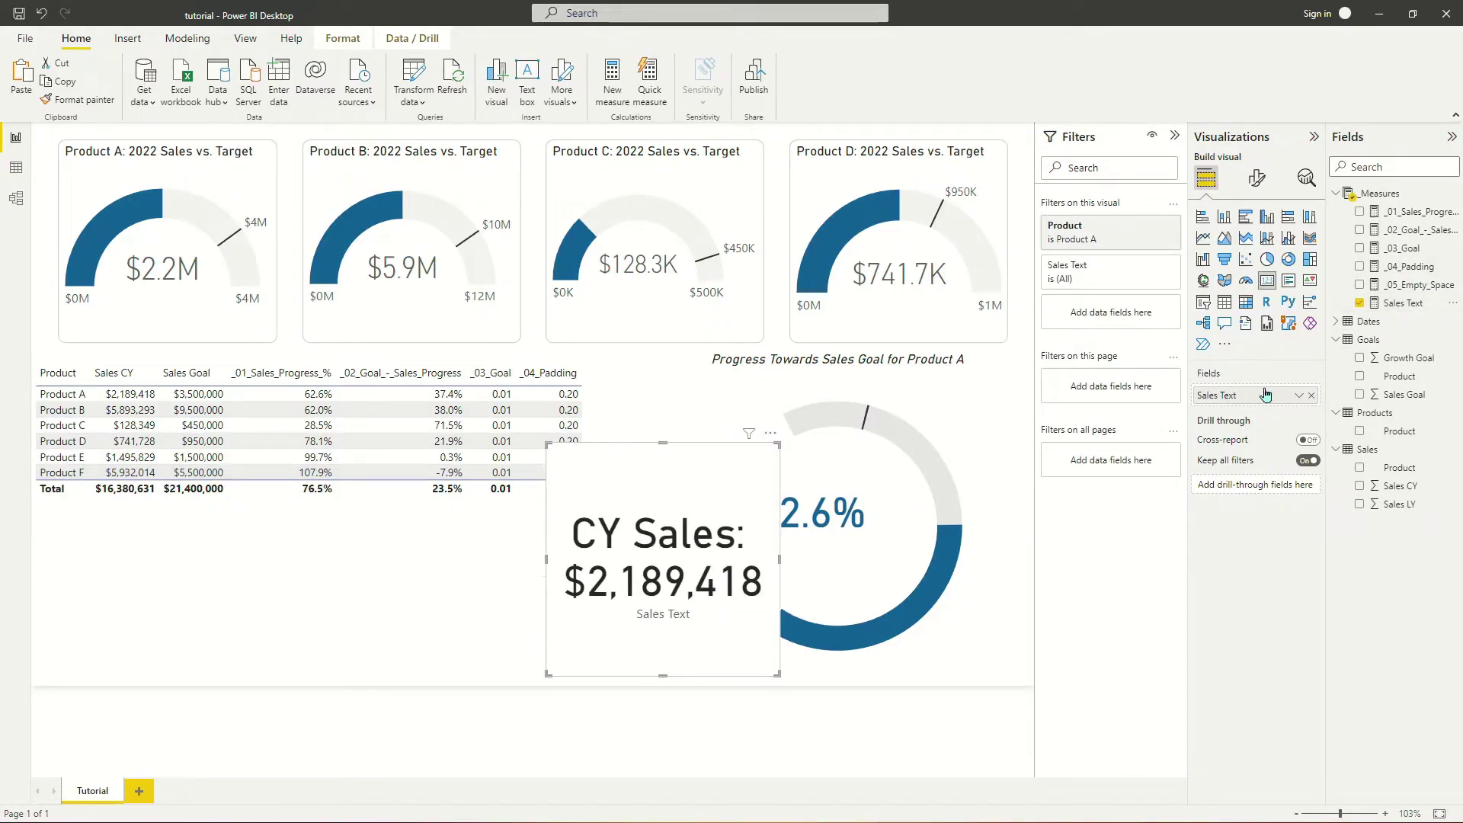
- Turn off the Sales Text card's category label and set its callout value font size to 18
click(1257, 178)
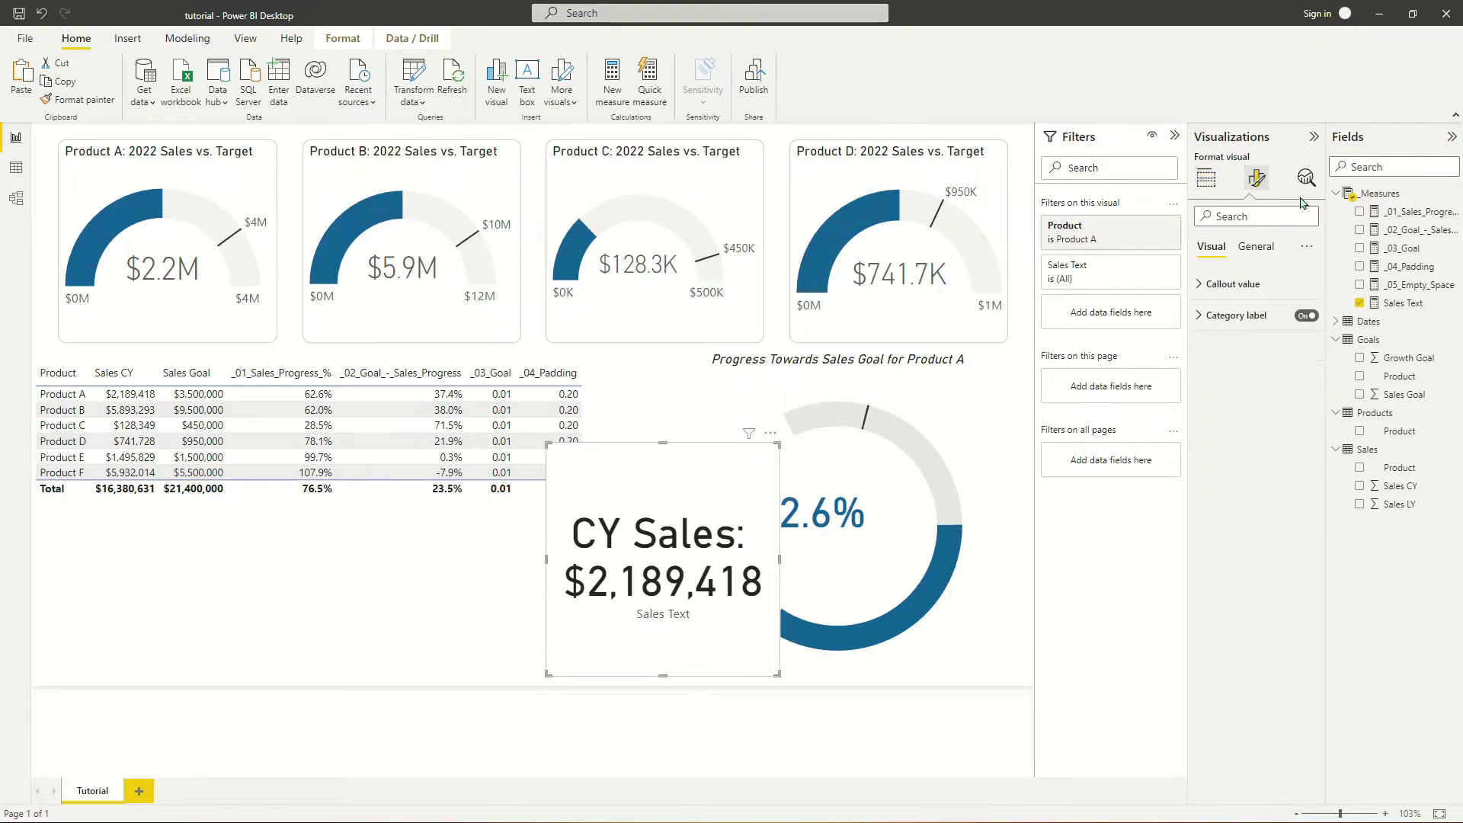
click(1234, 314)
click(1306, 316)
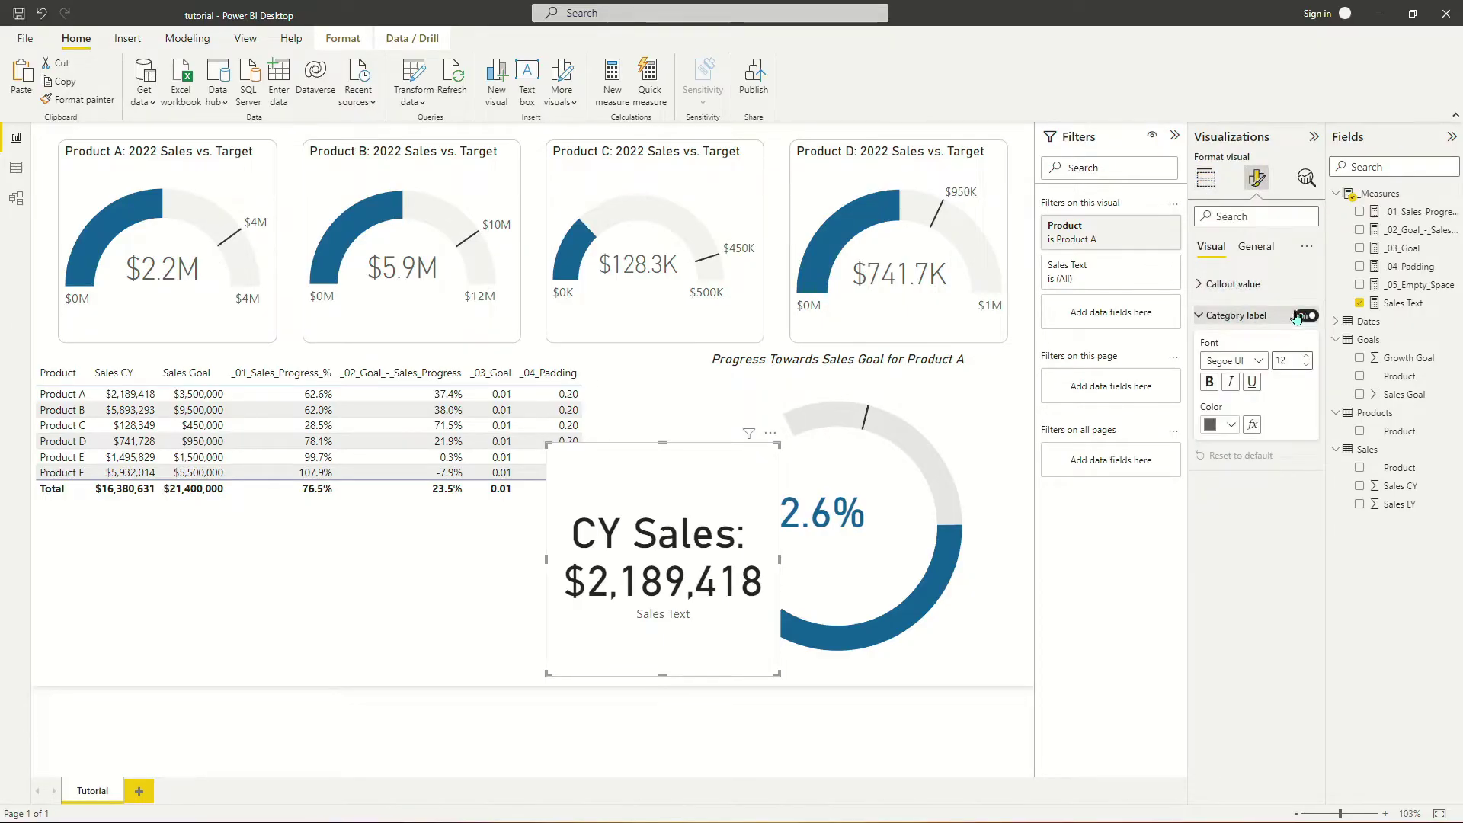
click(1261, 288)
click(1292, 326)
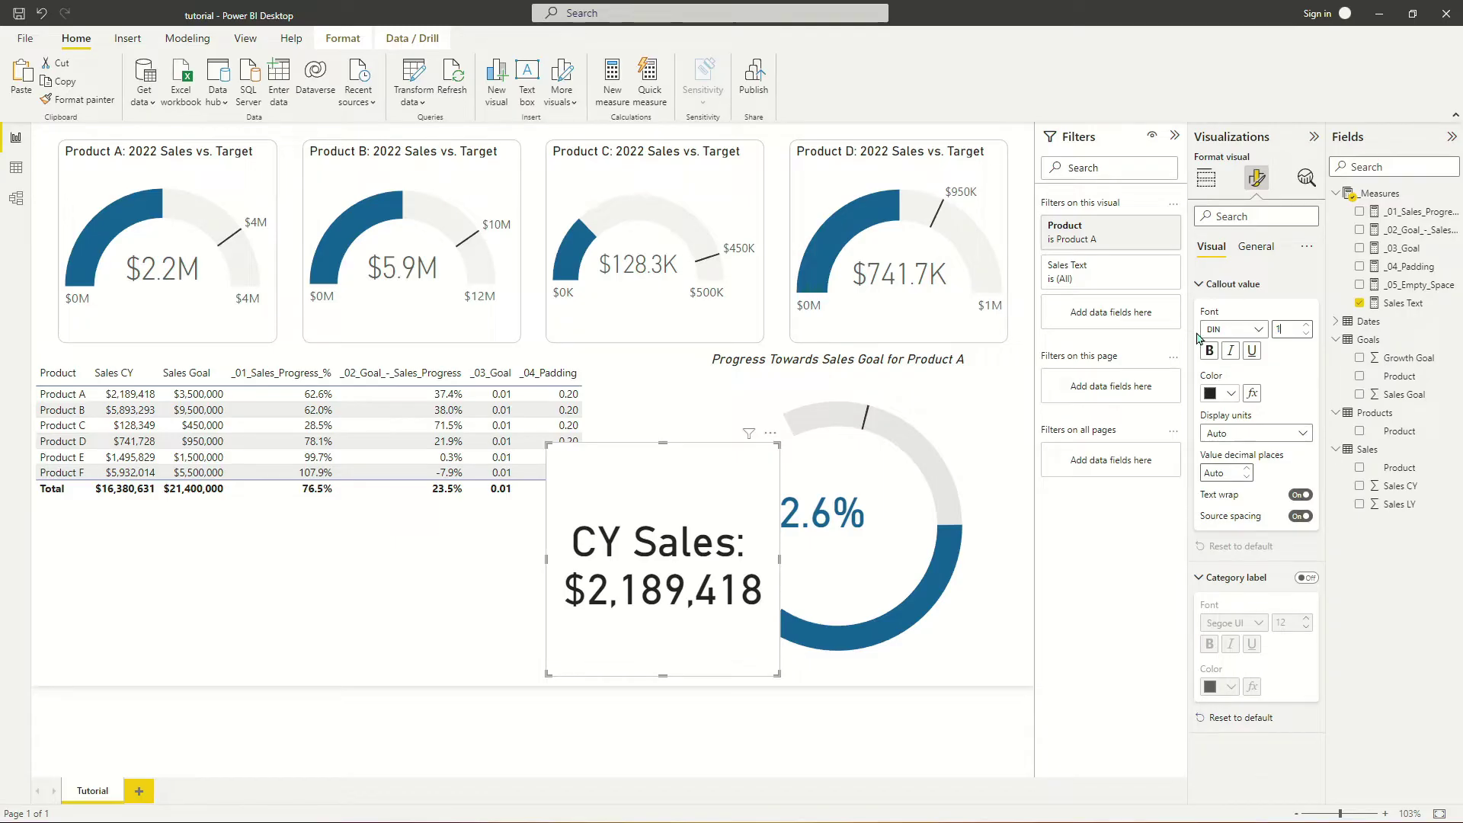
text(18)
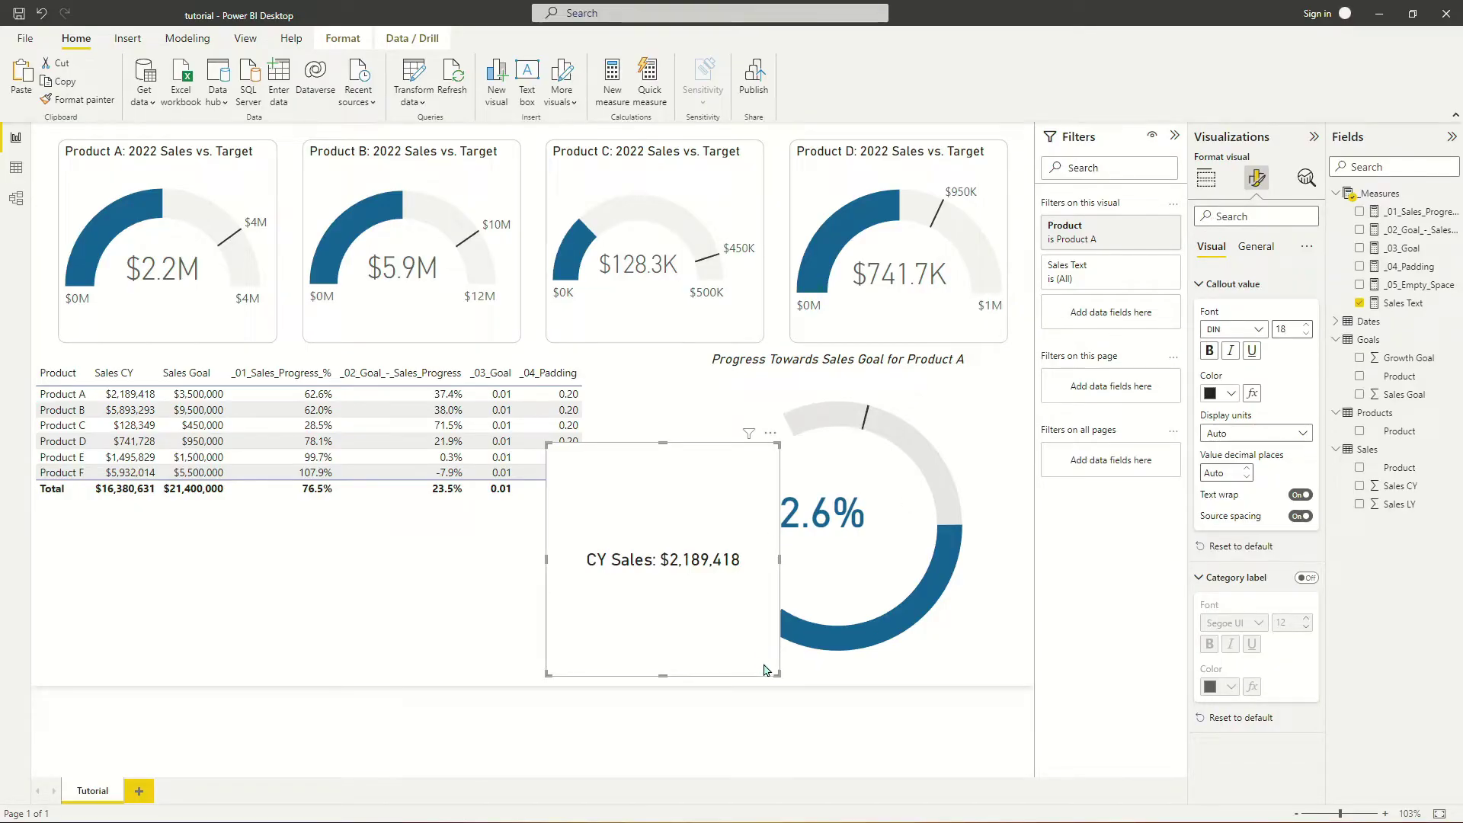
- Fit the Sales Text card just below the progress percentage inside the donut and turn off its background
drag(777, 674, 893, 553)
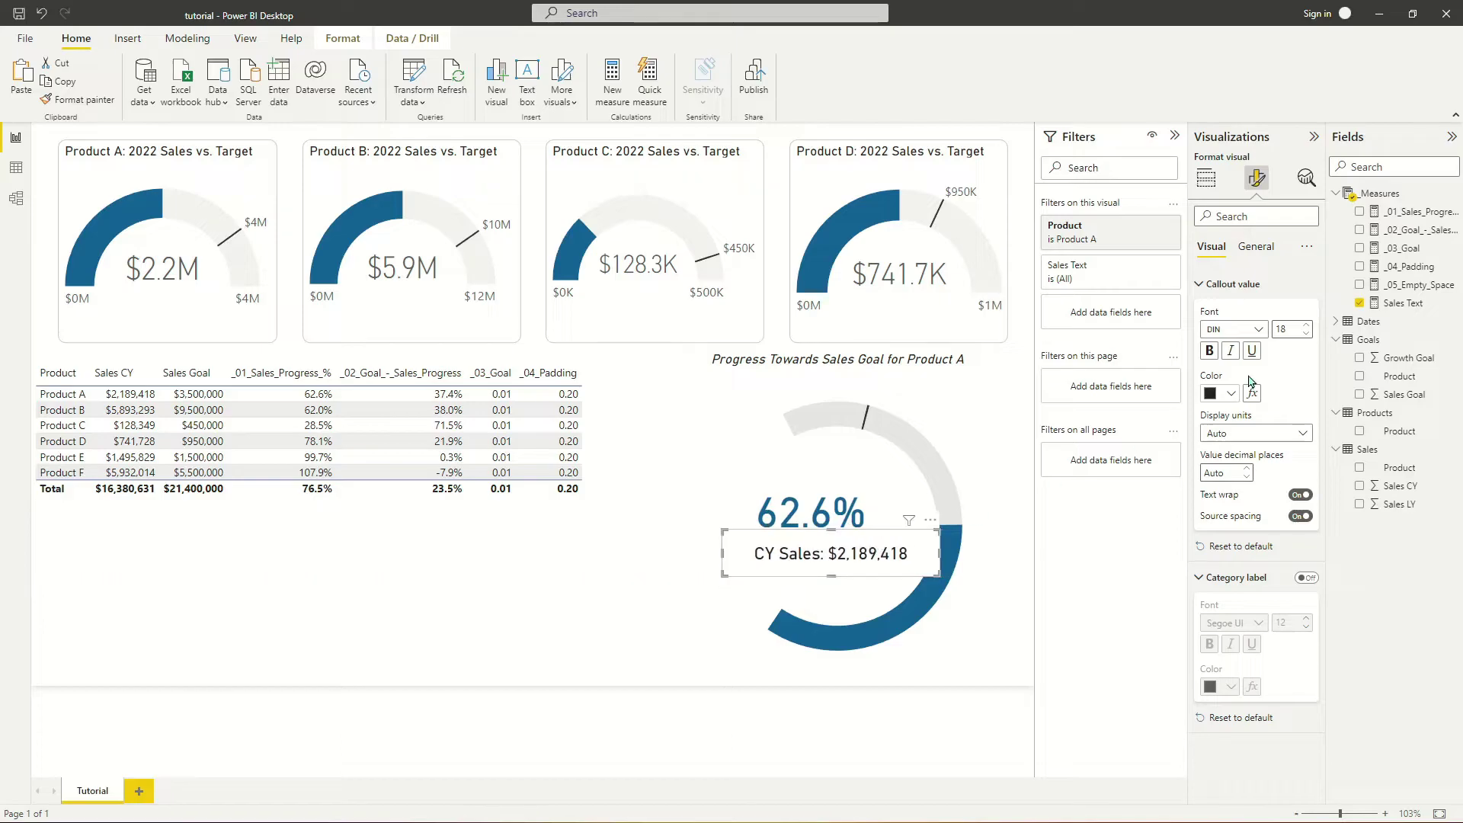
click(1256, 246)
click(1219, 346)
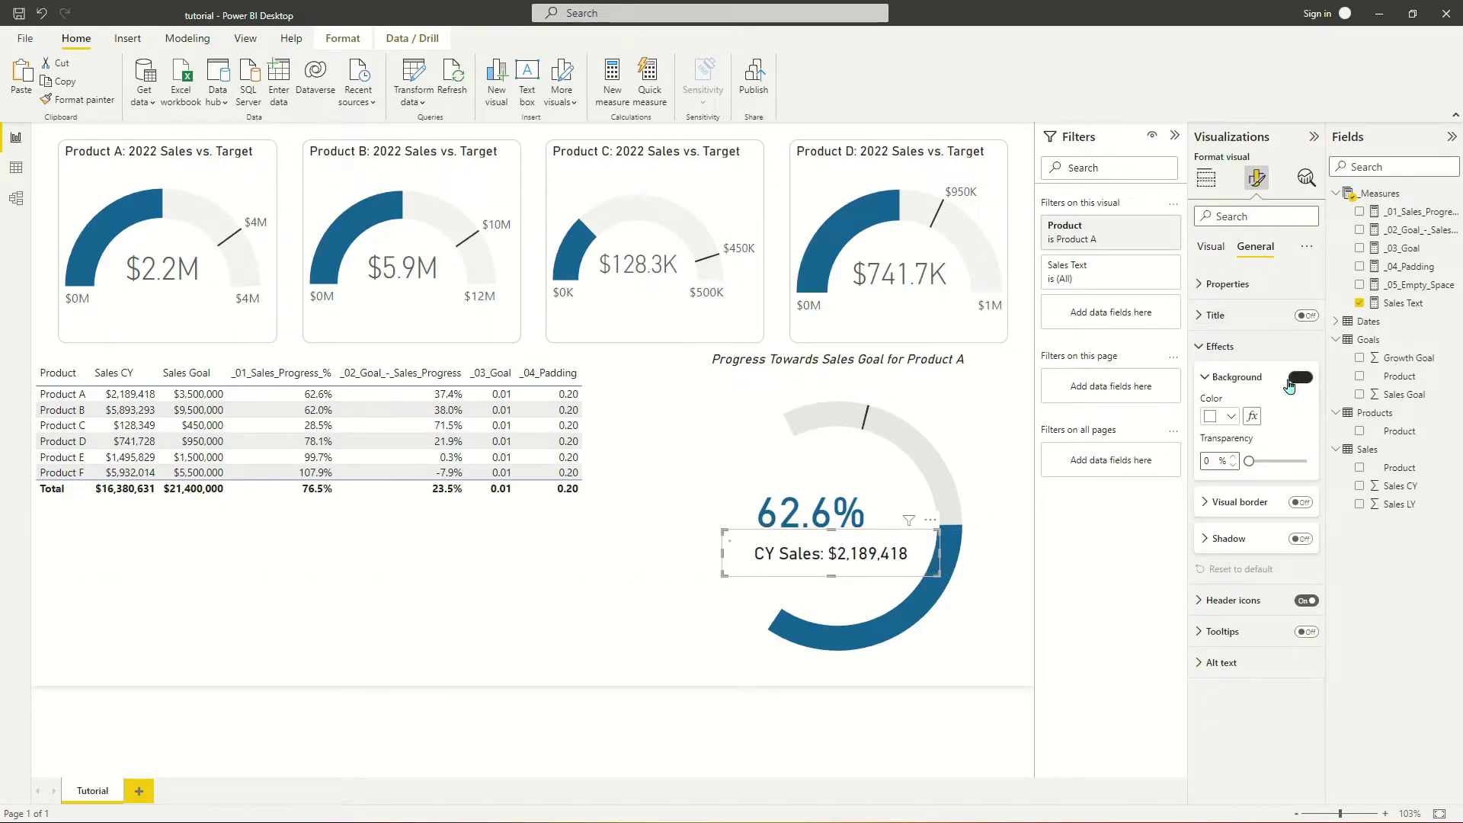
click(1219, 345)
drag(836, 561, 864, 547)
key(Up)
key(Up)
key(Up)
key(Up)
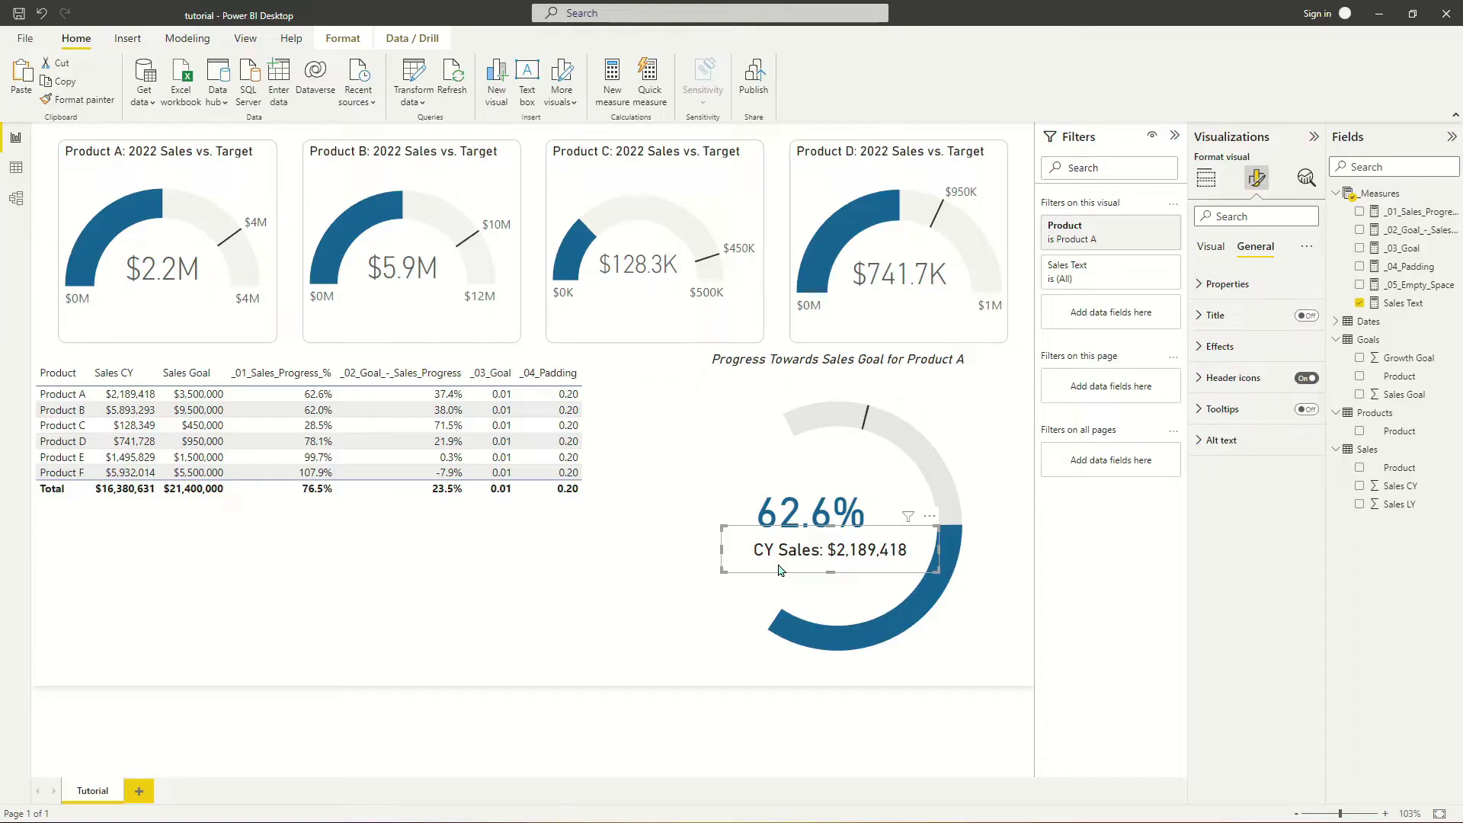
- Duplicate the Sales Text card and place the copy directly below the original
key(ctrl+v)
drag(830, 556, 831, 571)
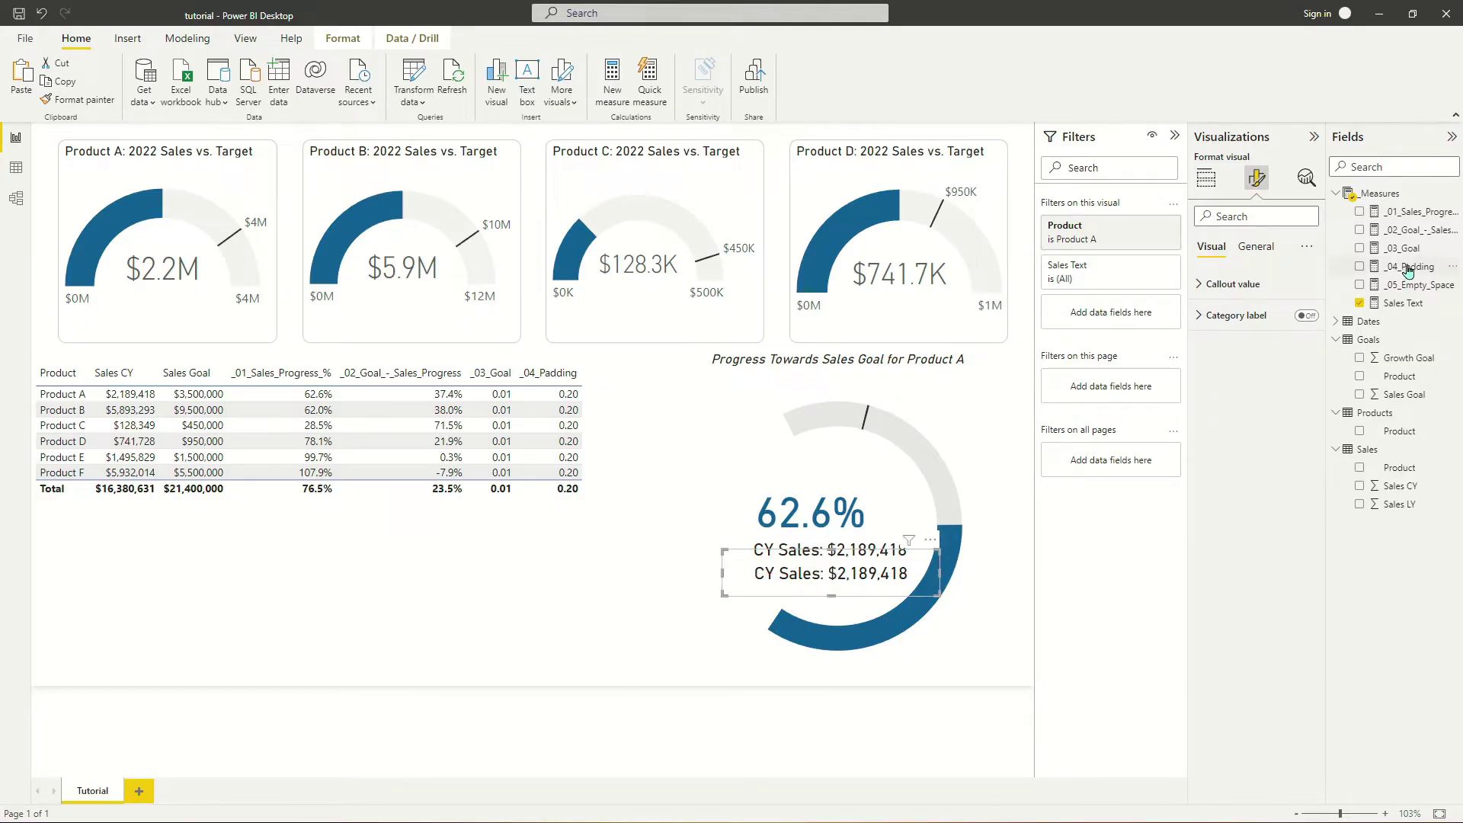
- Create the measure Goal Text = "Goal: " & Format(sum(Goals[Sales Goal]),"$###,##0") in the _Measures table
click(1401, 303)
click(564, 96)
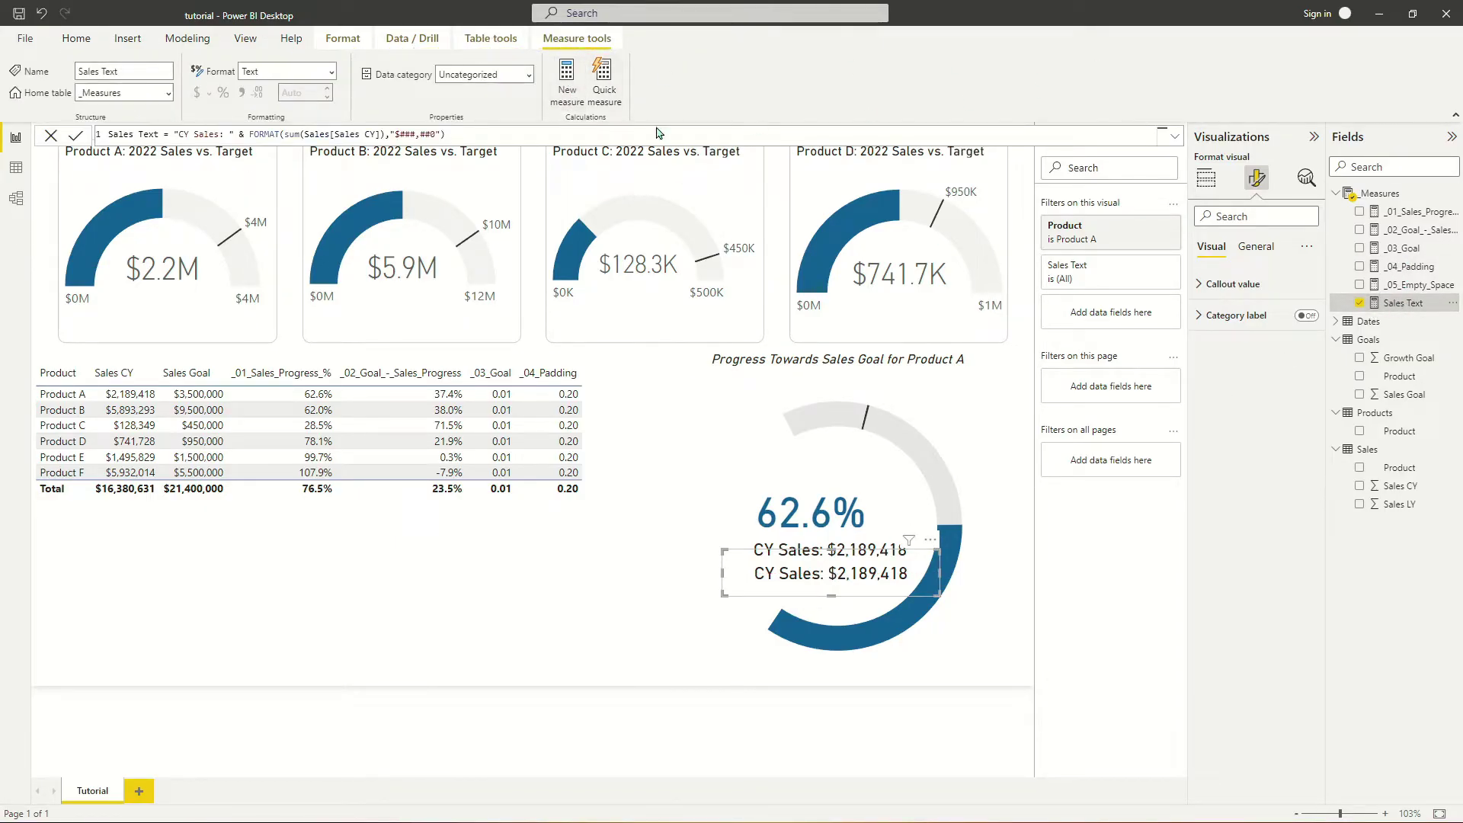
text(Ga)
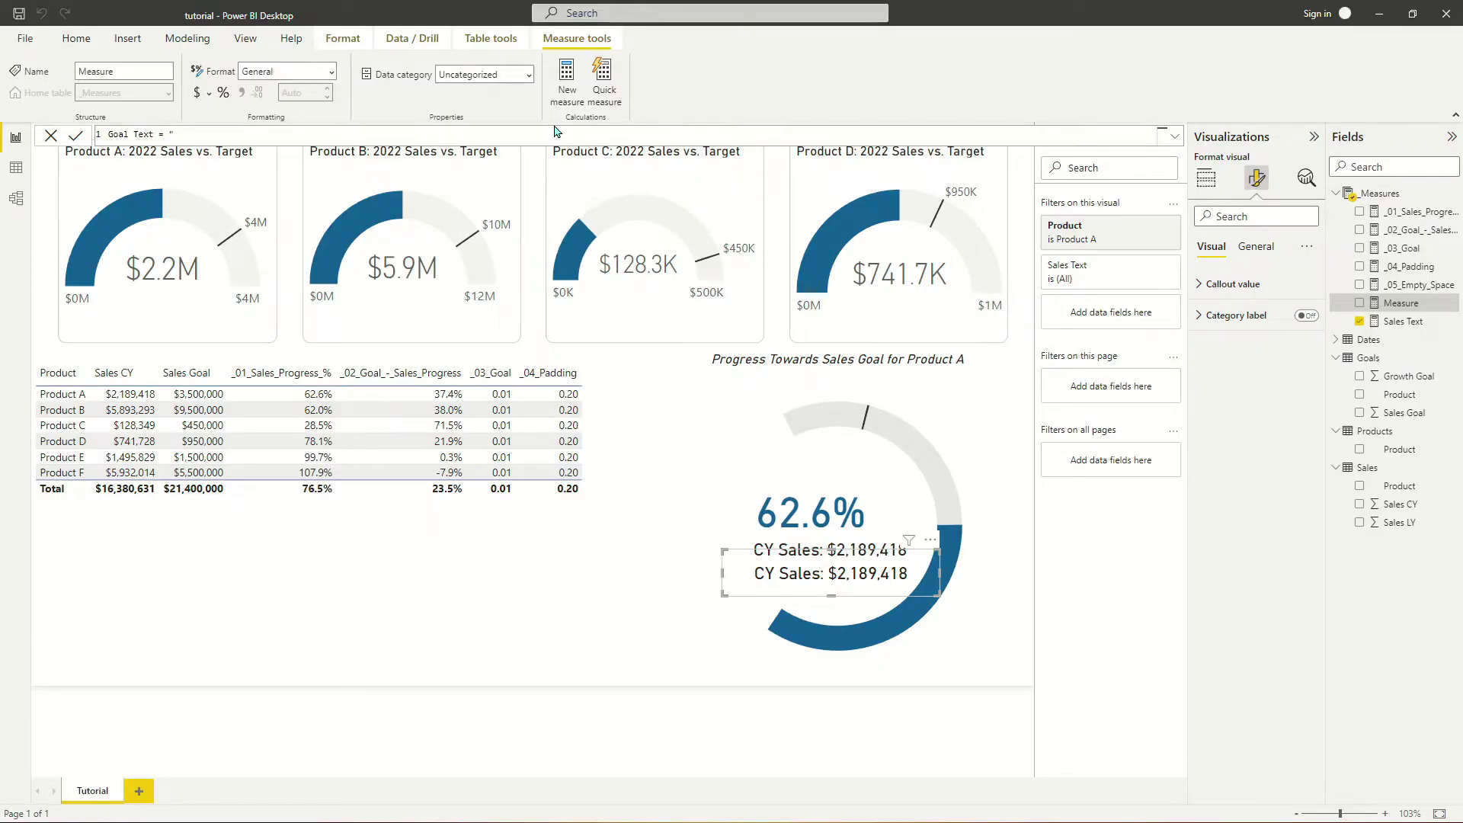
text(: " & Format()
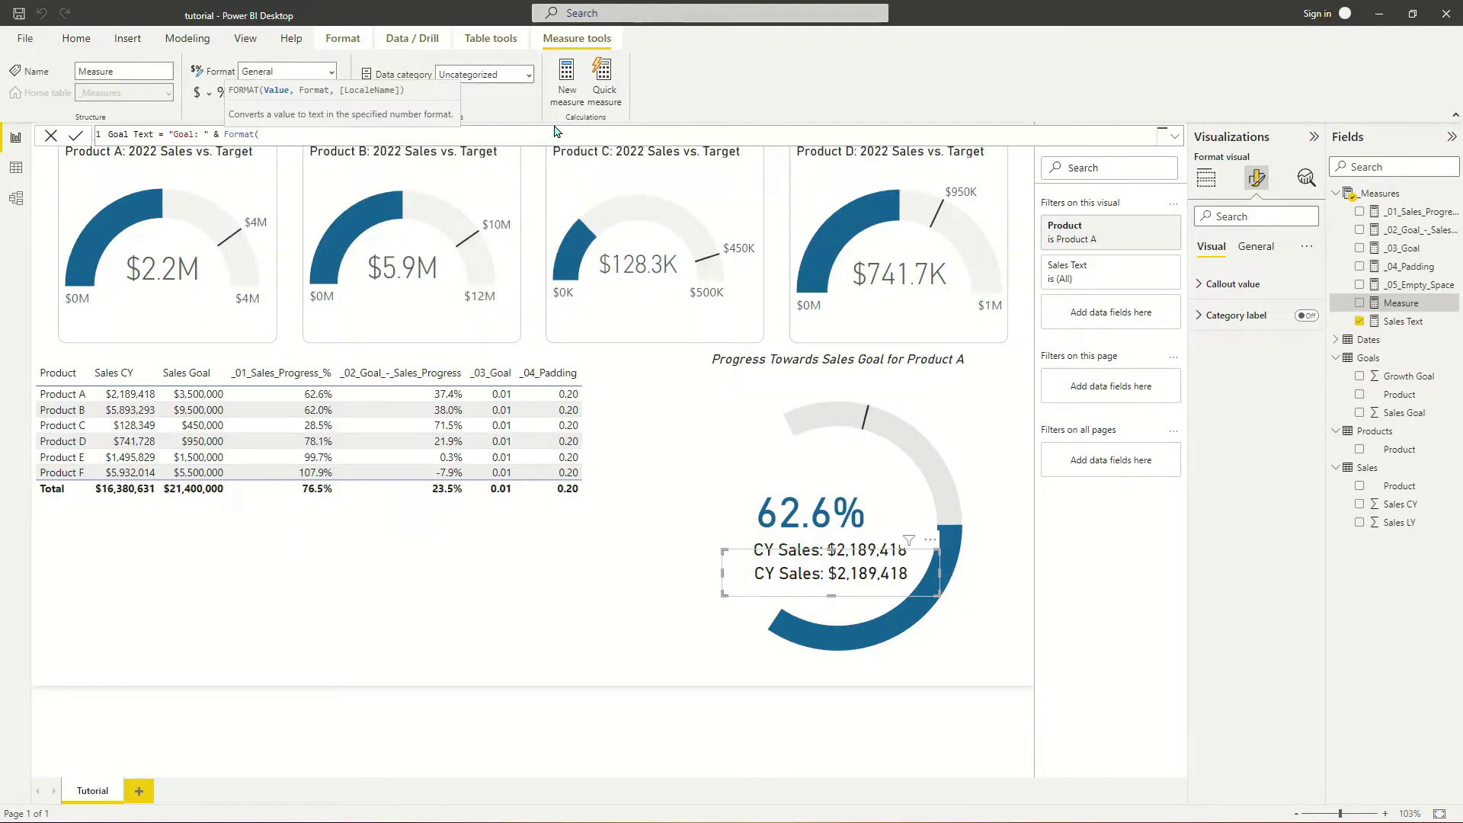
text(sum()
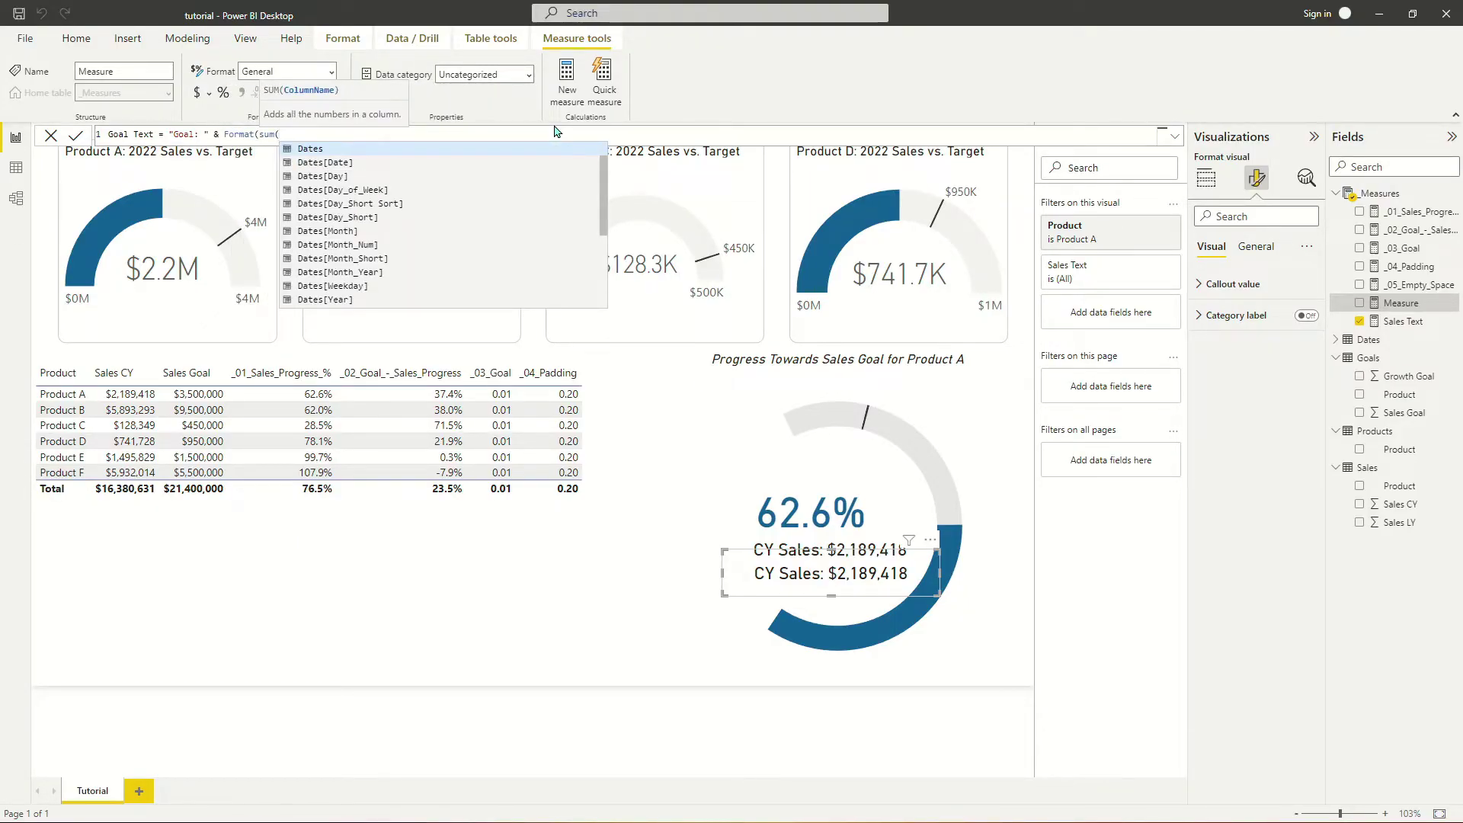
text(goal)
key(Down)
key(Down)
key(Down)
key(Tab)
text(),)
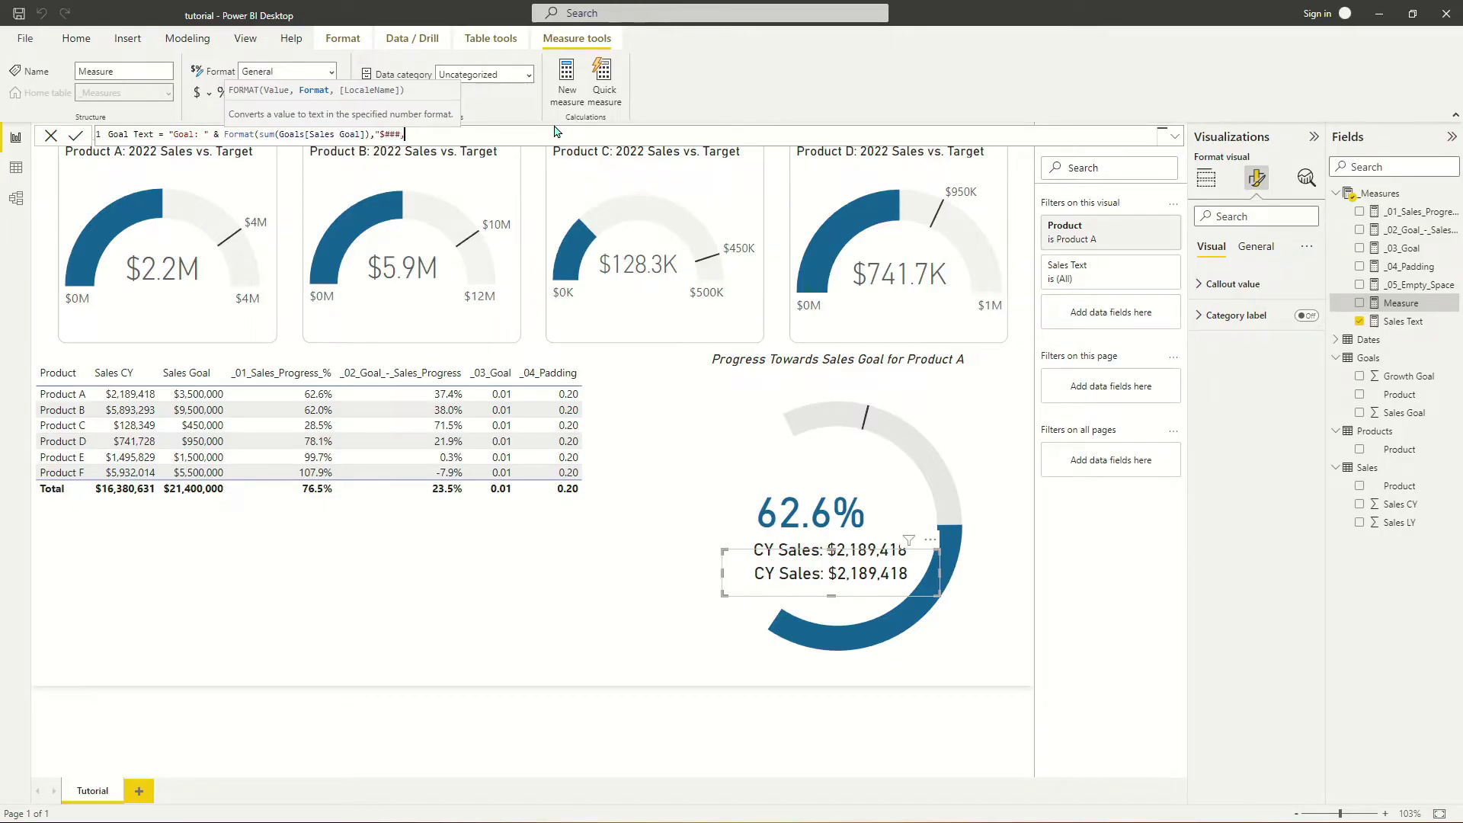
text("$###,##0"))
key(Return)
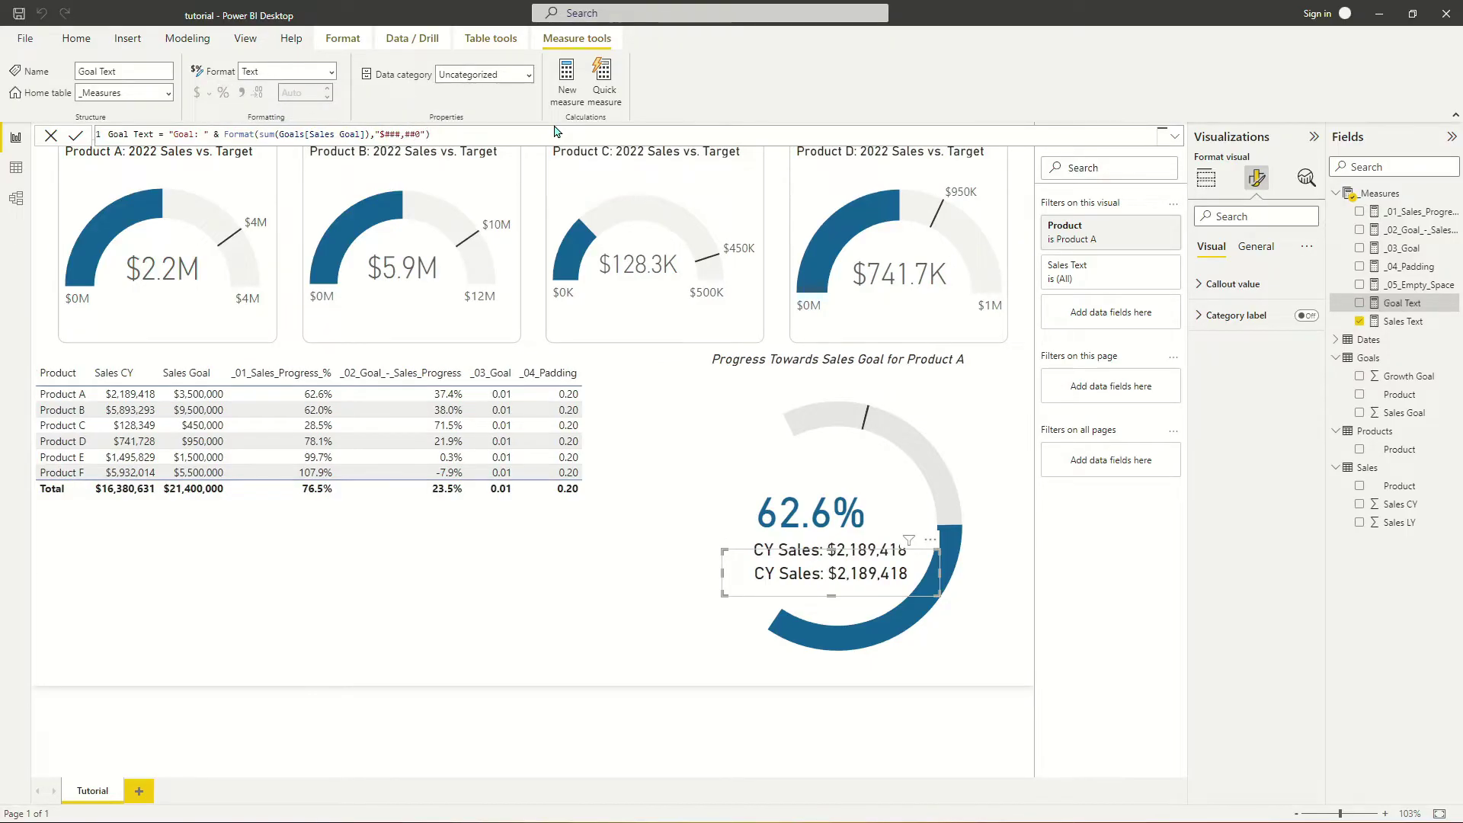
- Replace the duplicated card's field with the Goal Text measure and align its text under the CY Sales line
click(1206, 178)
drag(1401, 303, 1219, 395)
mouse_move(866, 577)
mouse_down()
mouse_move(901, 572)
mouse_move(877, 573)
mouse_up()
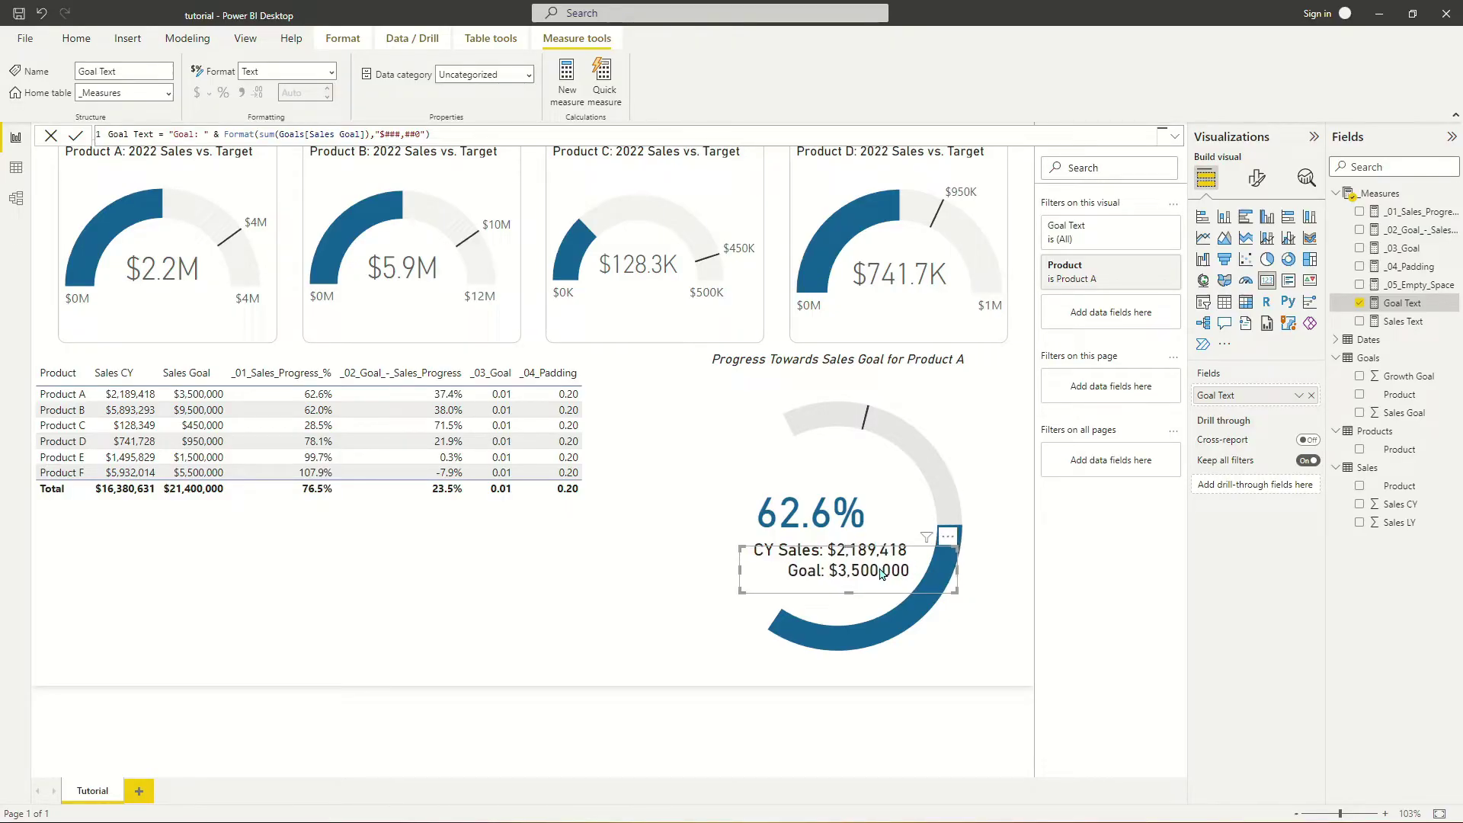
- Change the Goal Text card's callout value color to Black, 60% lighter
click(1247, 179)
click(1226, 284)
click(1222, 393)
click(1240, 503)
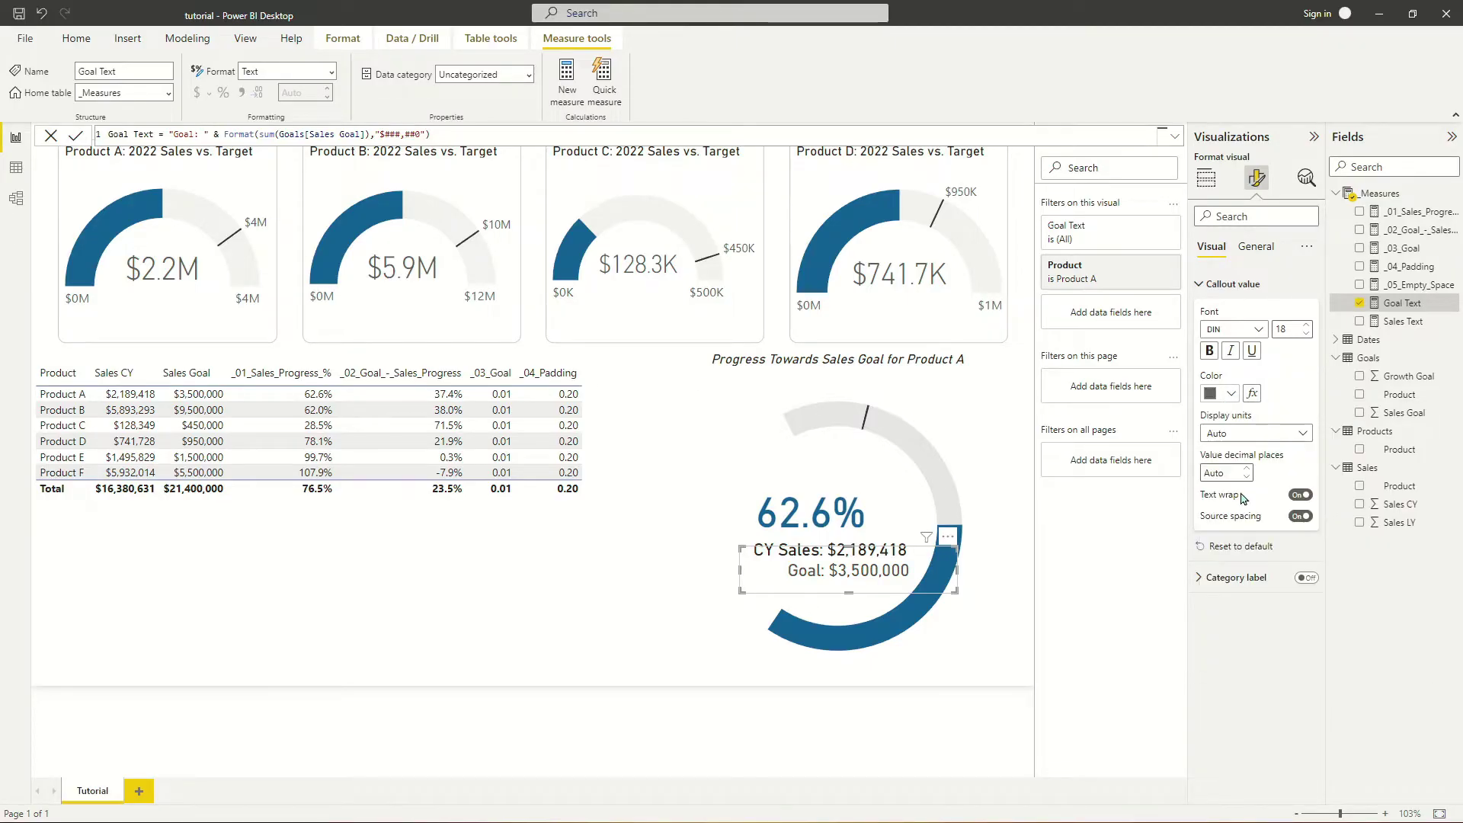
click(1222, 393)
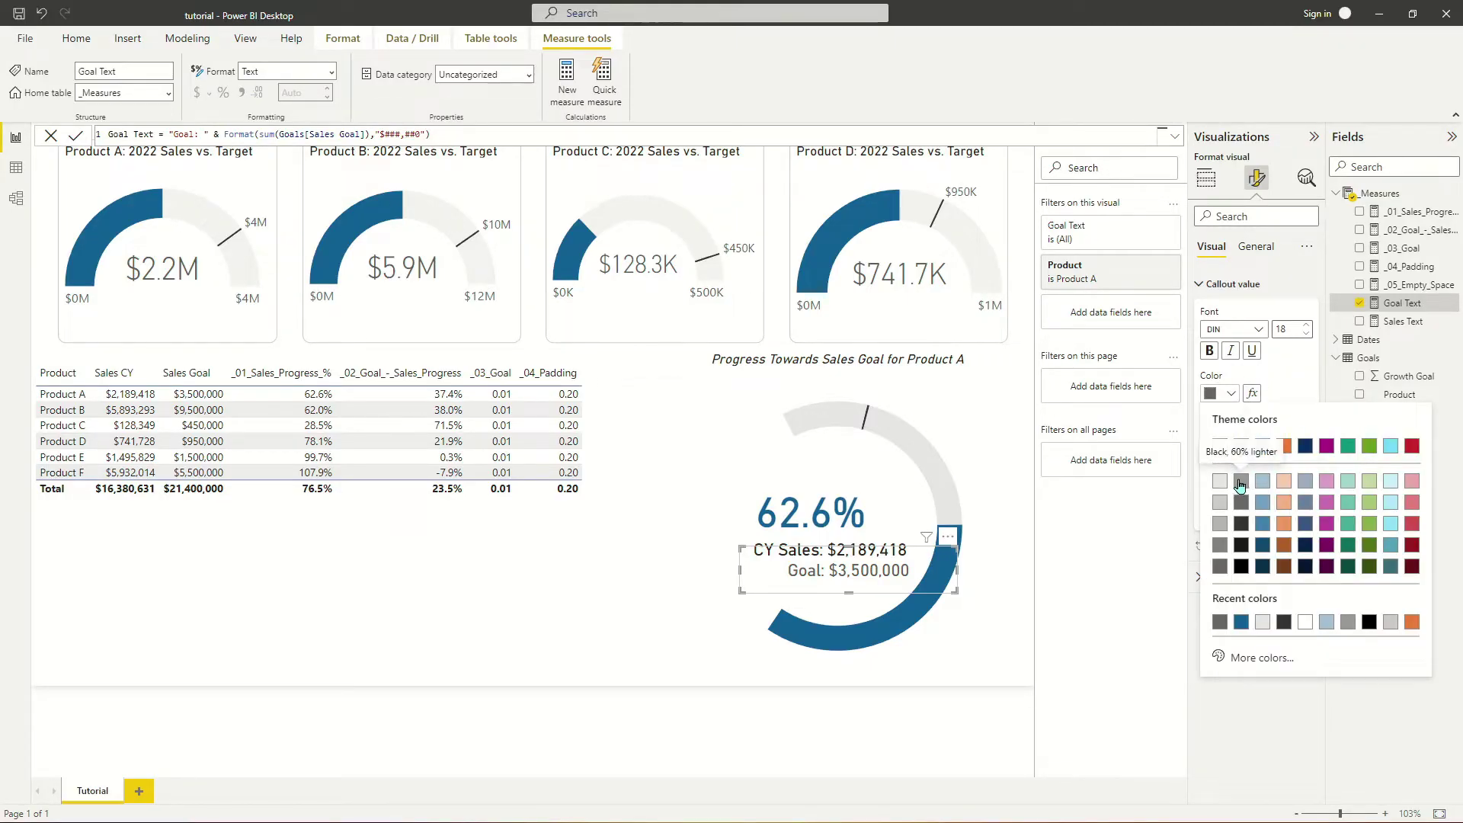
click(1240, 484)
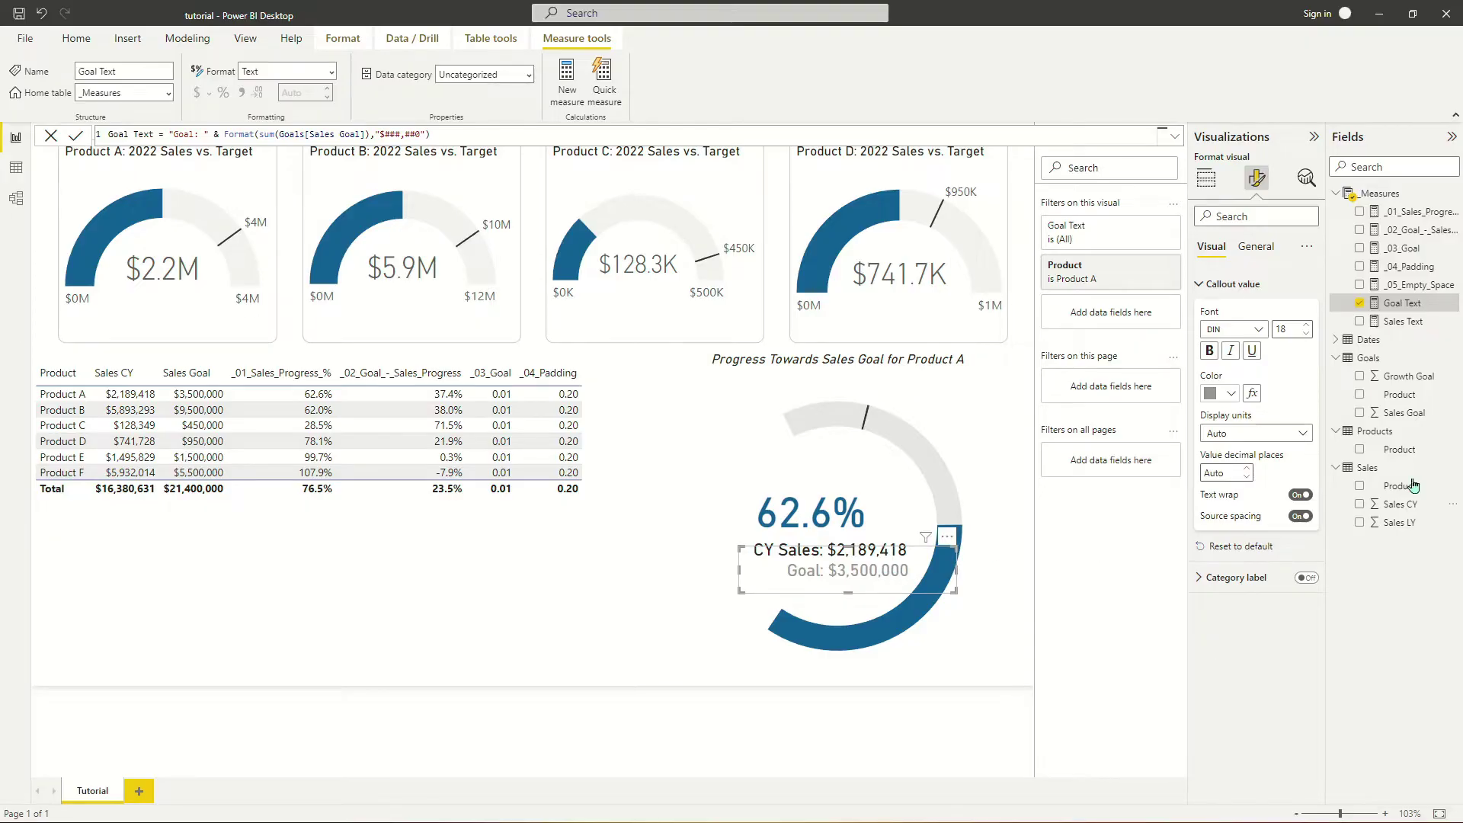
- Set the Sales Text card's callout value font size to 20
click(781, 549)
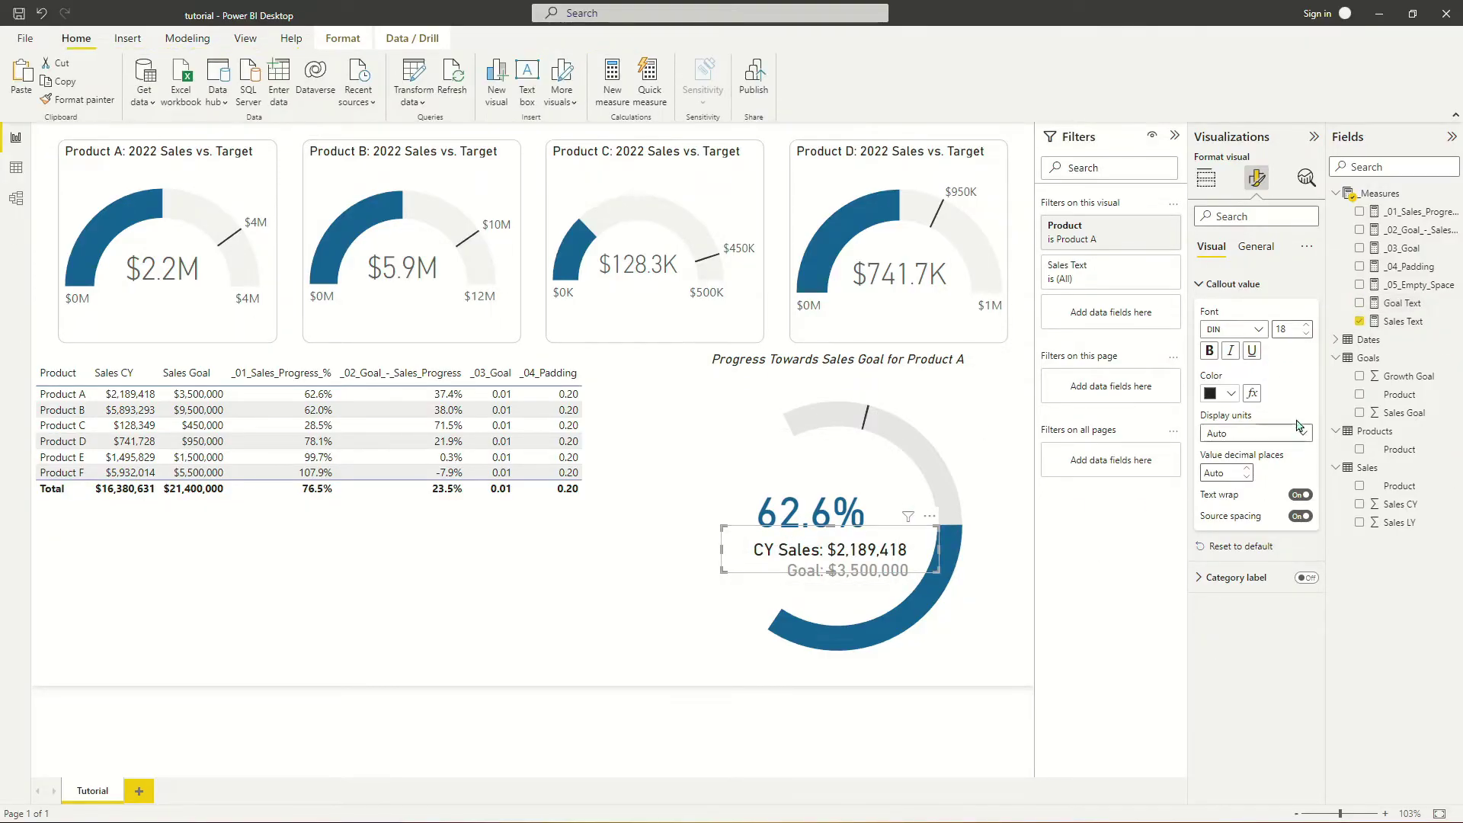
click(1304, 325)
click(1304, 325)
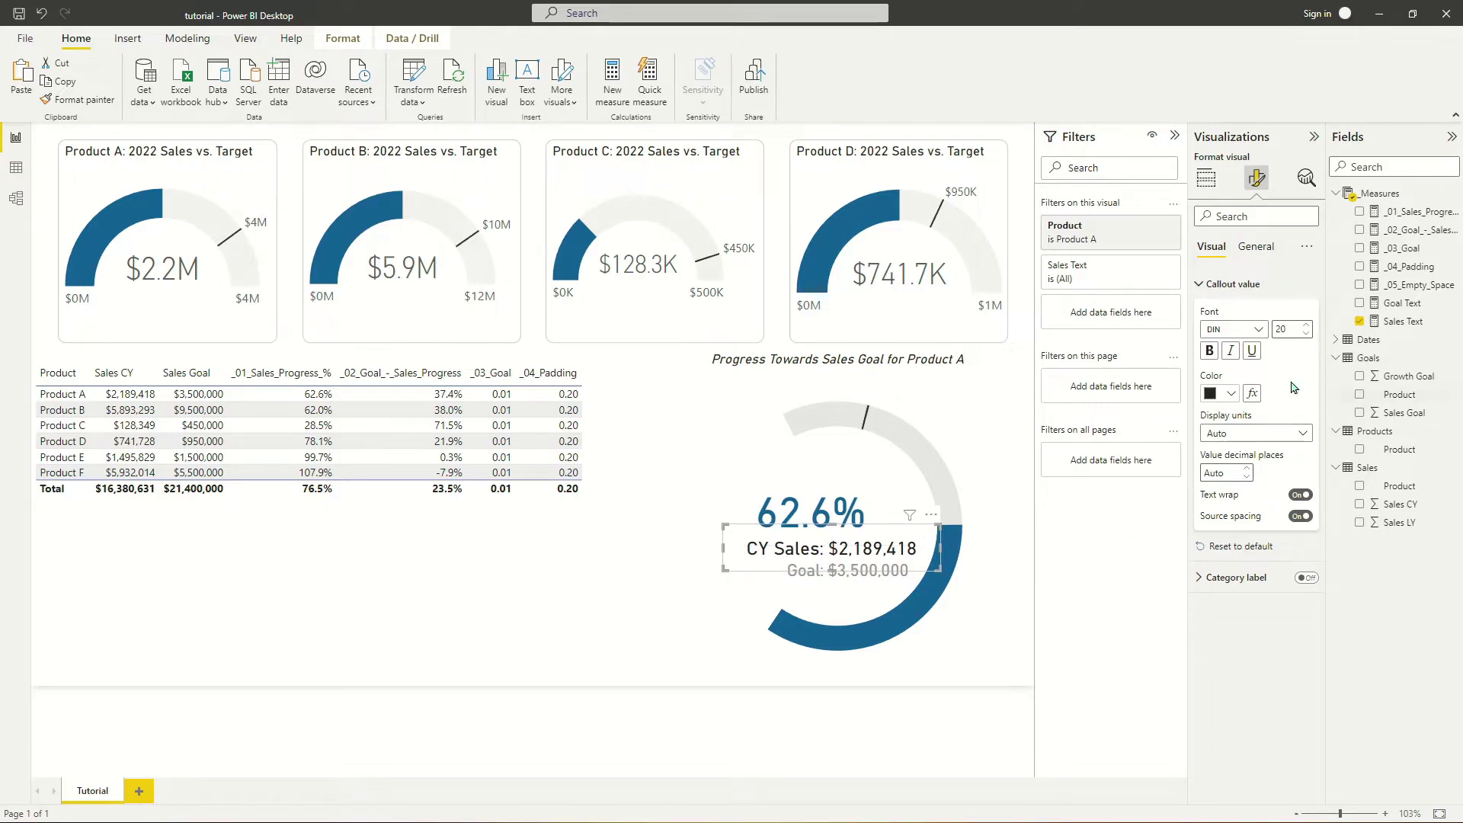
- Center the progress percentage card above the CY Sales line and shift the three text cards slightly left inside the donut
click(837, 493)
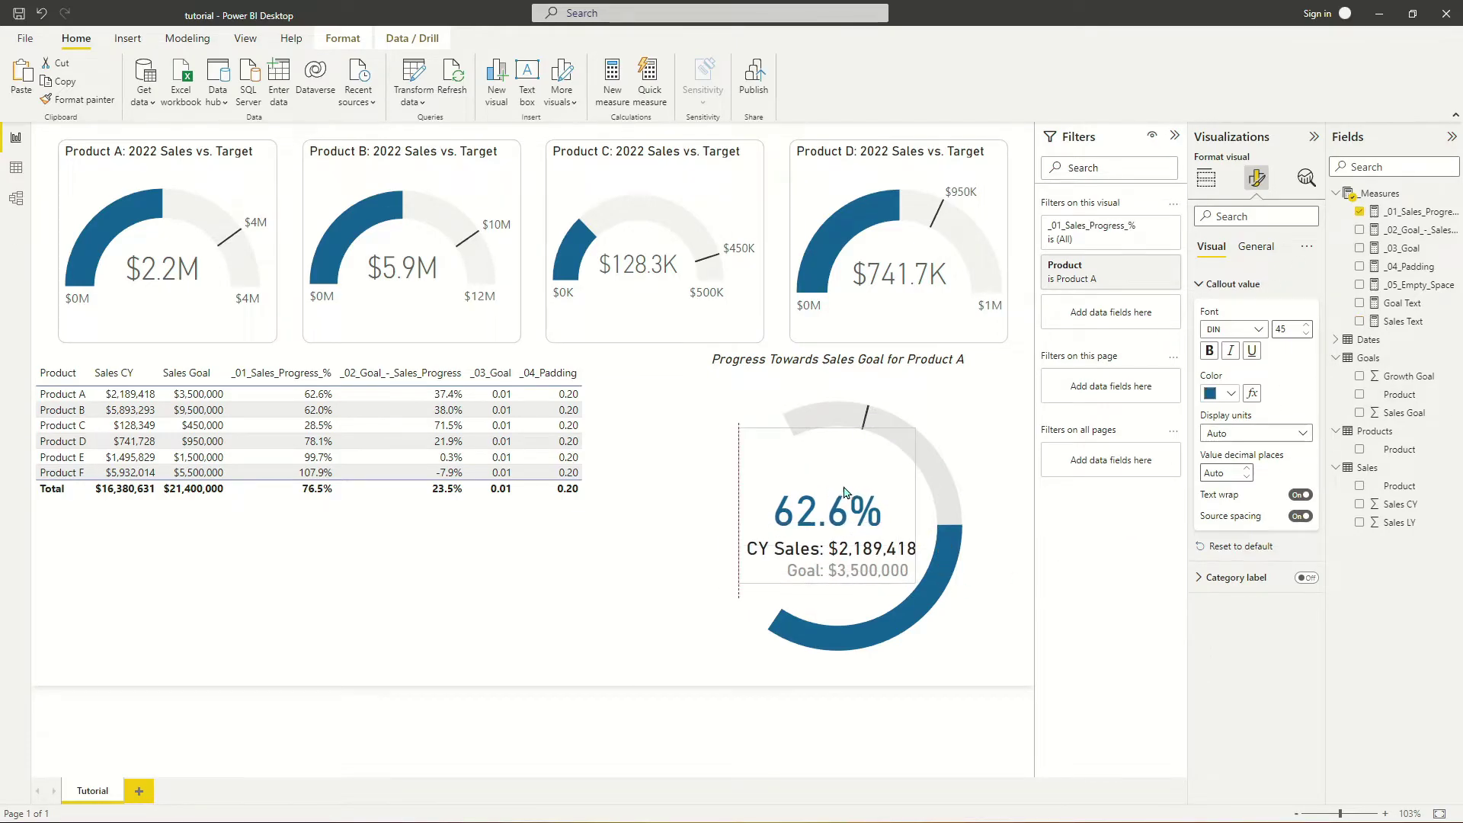
drag(626, 350, 987, 646)
click(669, 572)
click(513, 620)
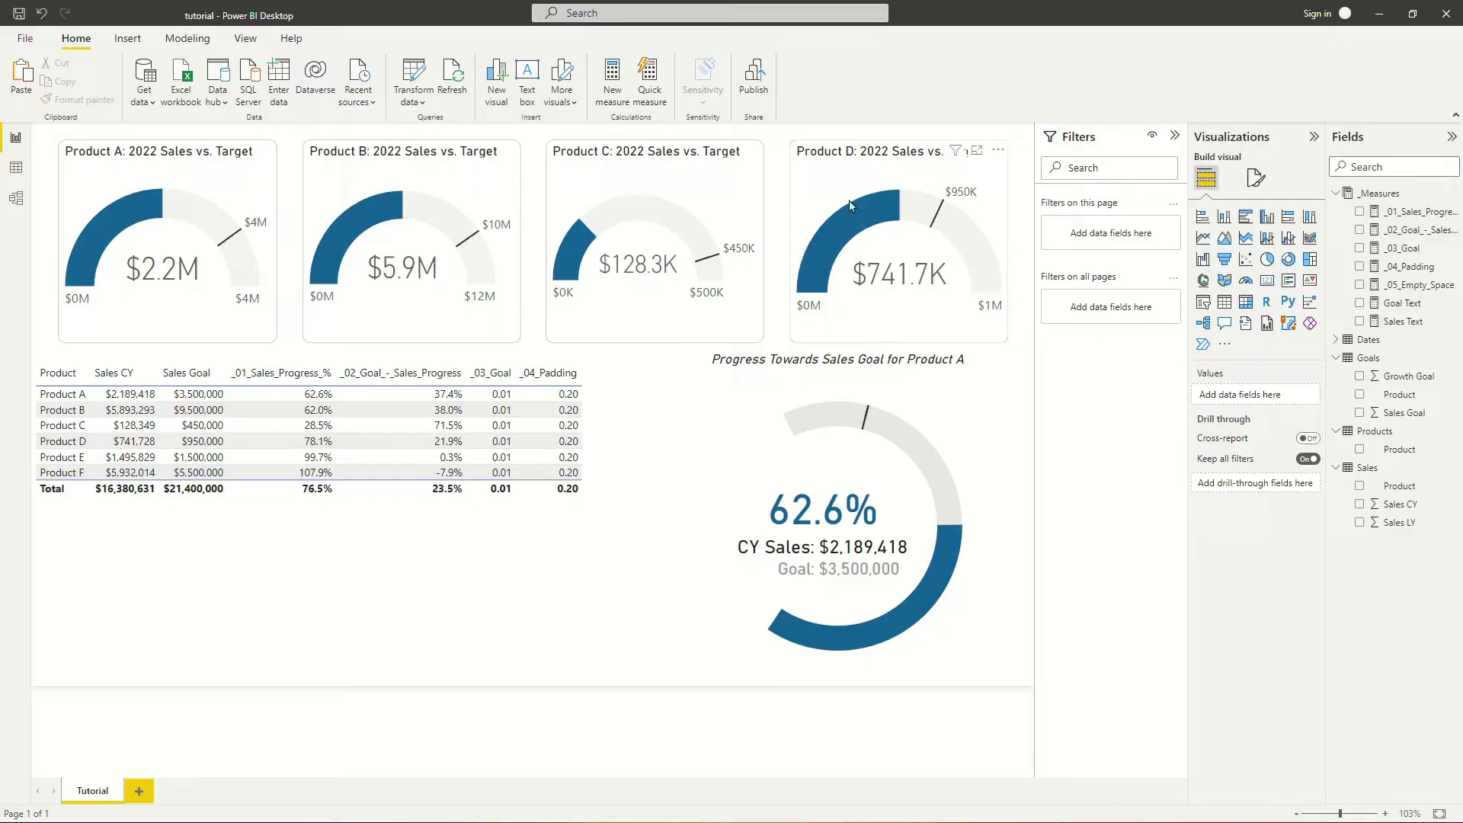
click(592, 446)
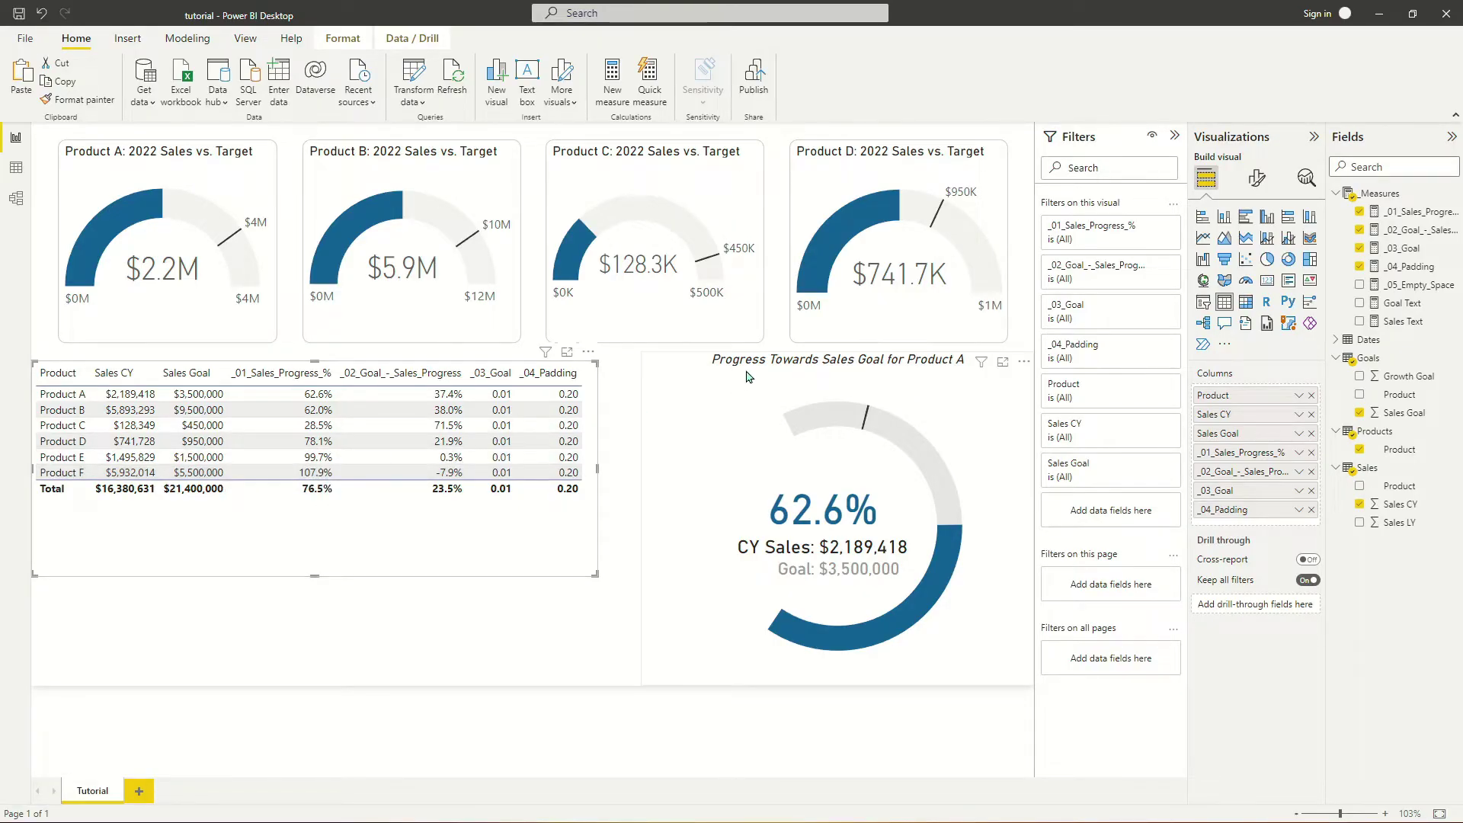
- Change the Goal Text card's Product filter to include every product except Product F
click(834, 578)
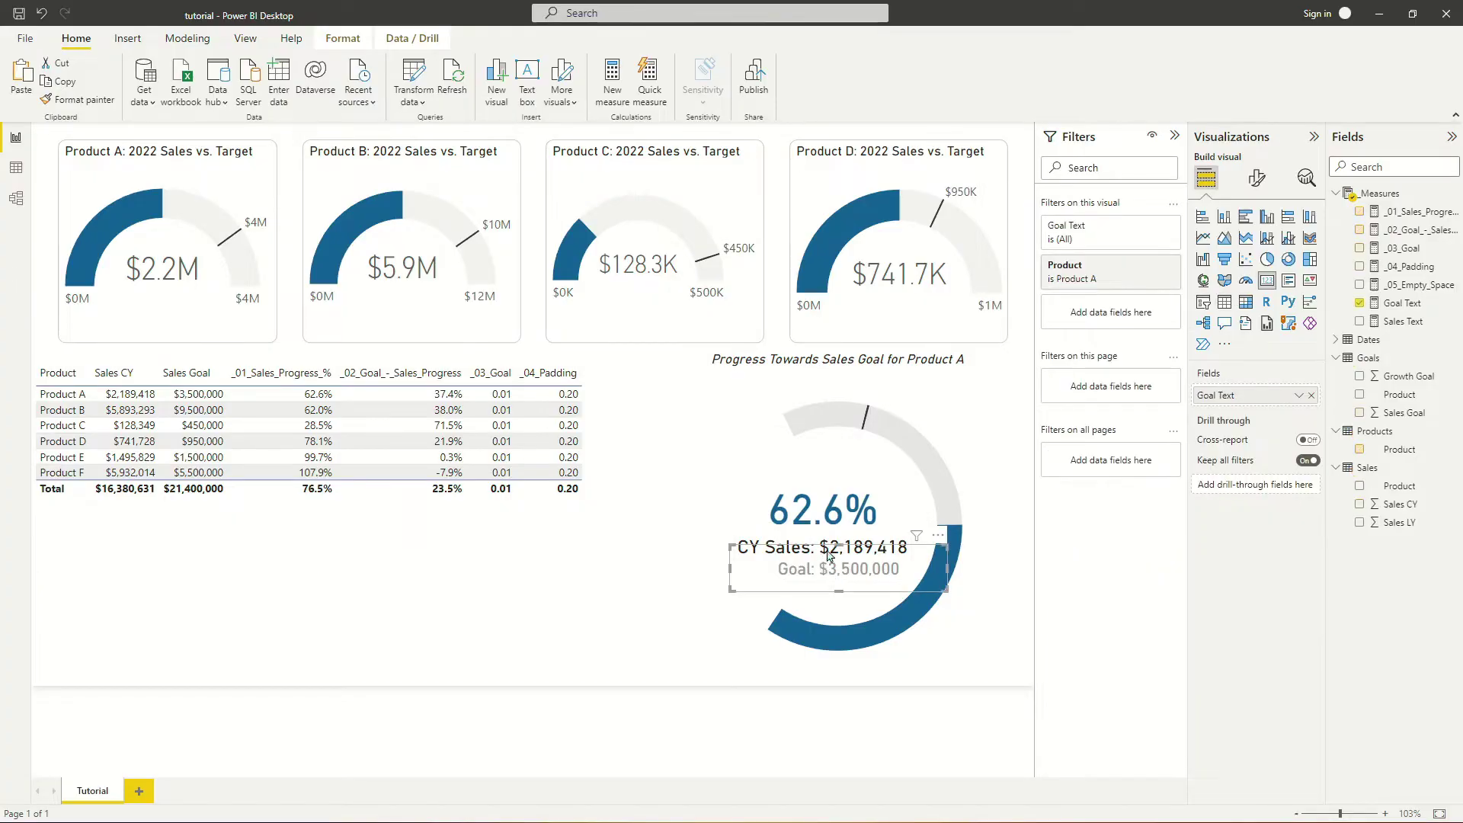
click(1133, 266)
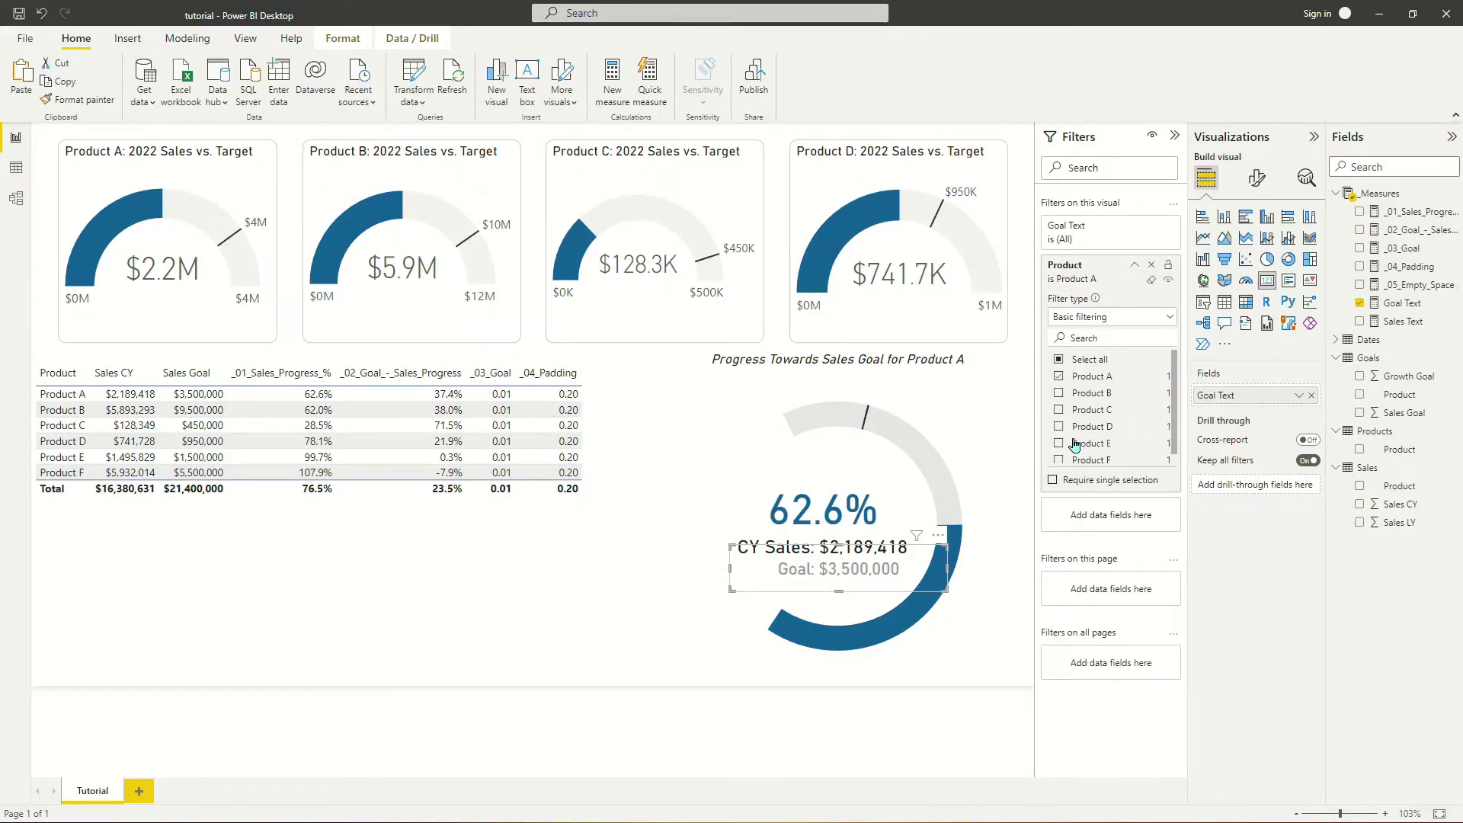
click(1058, 360)
click(1058, 460)
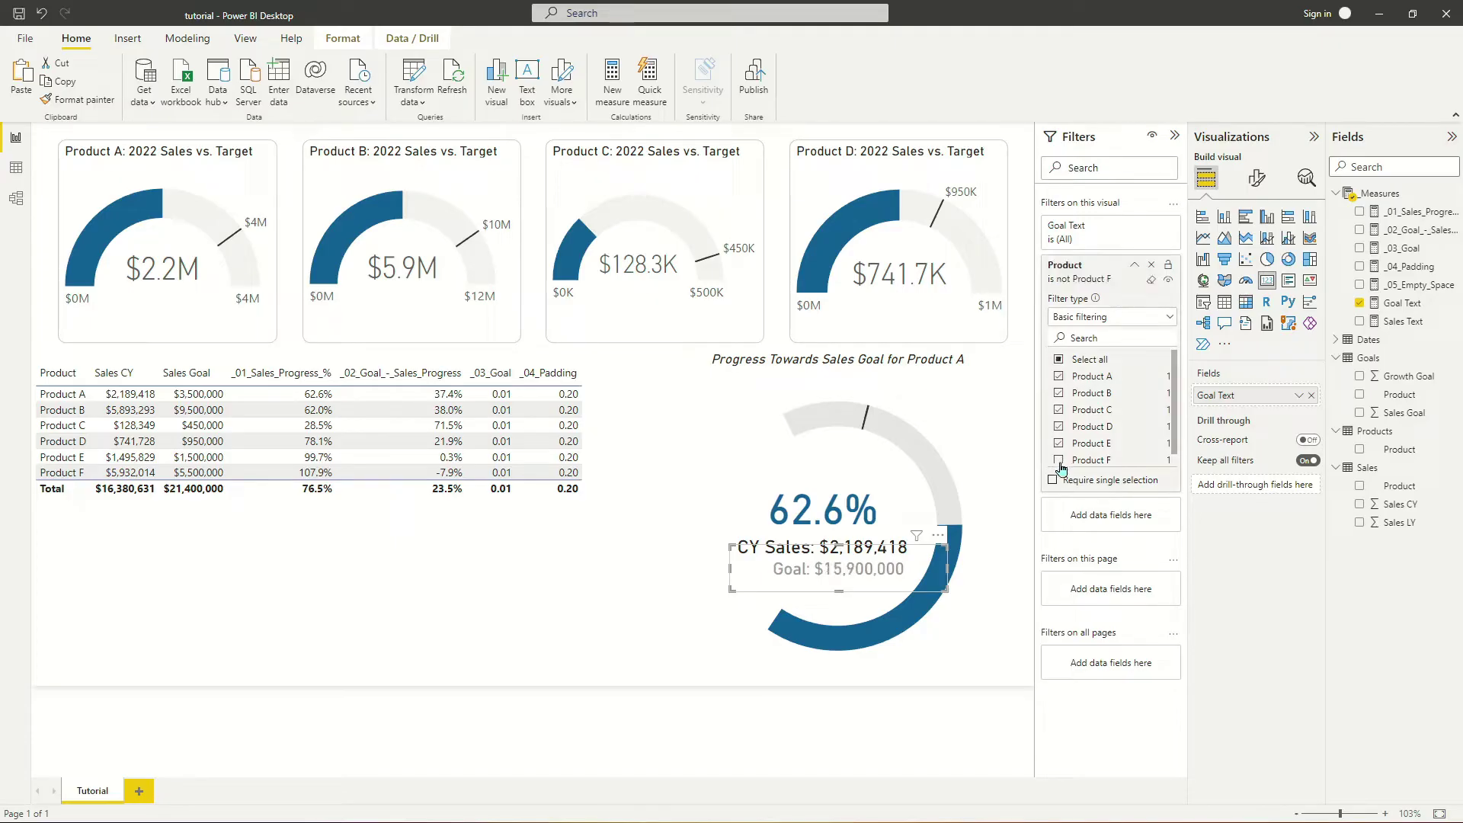
- Set the Sales Text card's Product filter to Product F only
click(837, 544)
click(1134, 226)
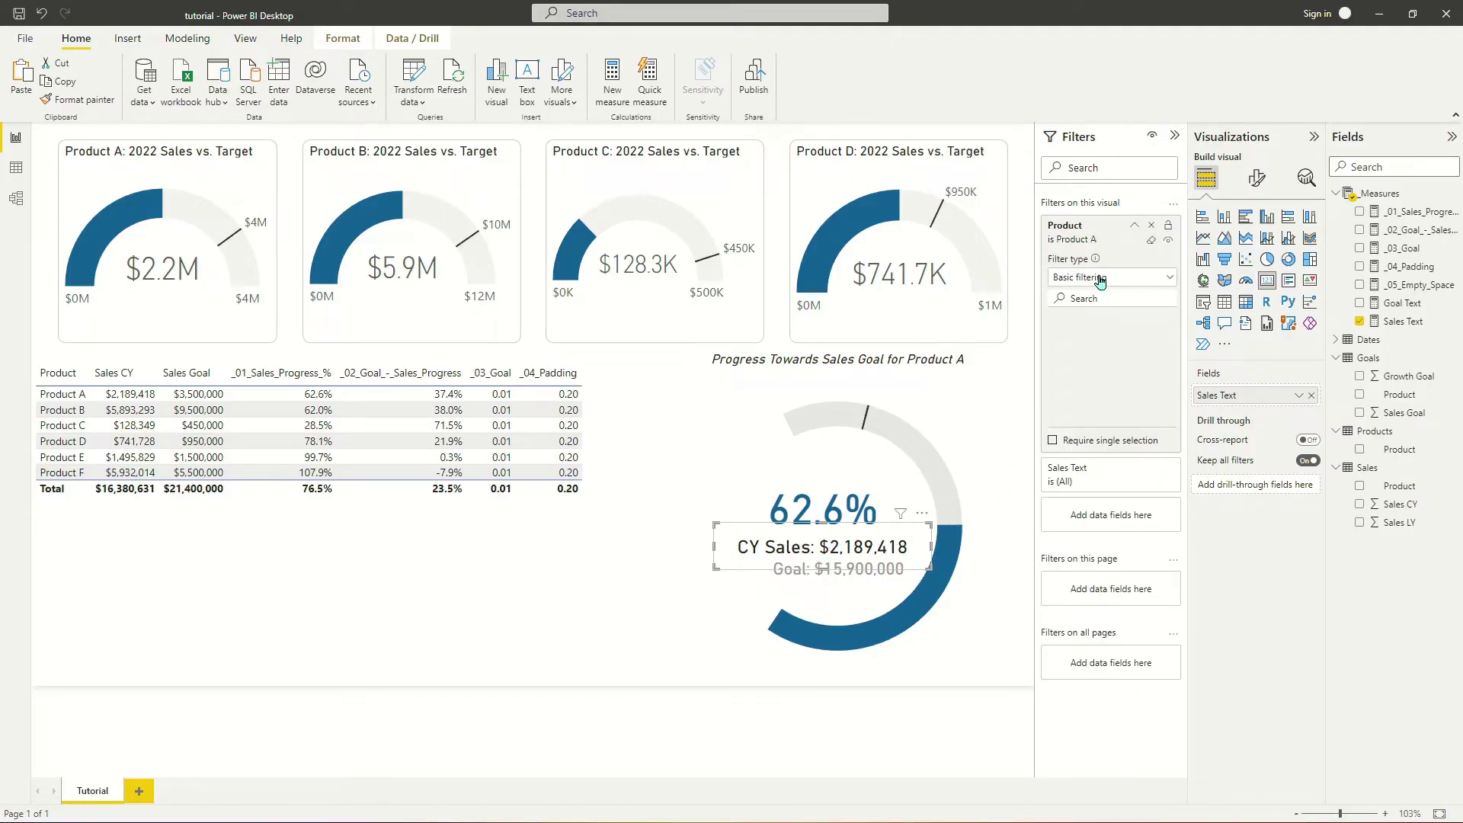
click(1061, 321)
click(1060, 320)
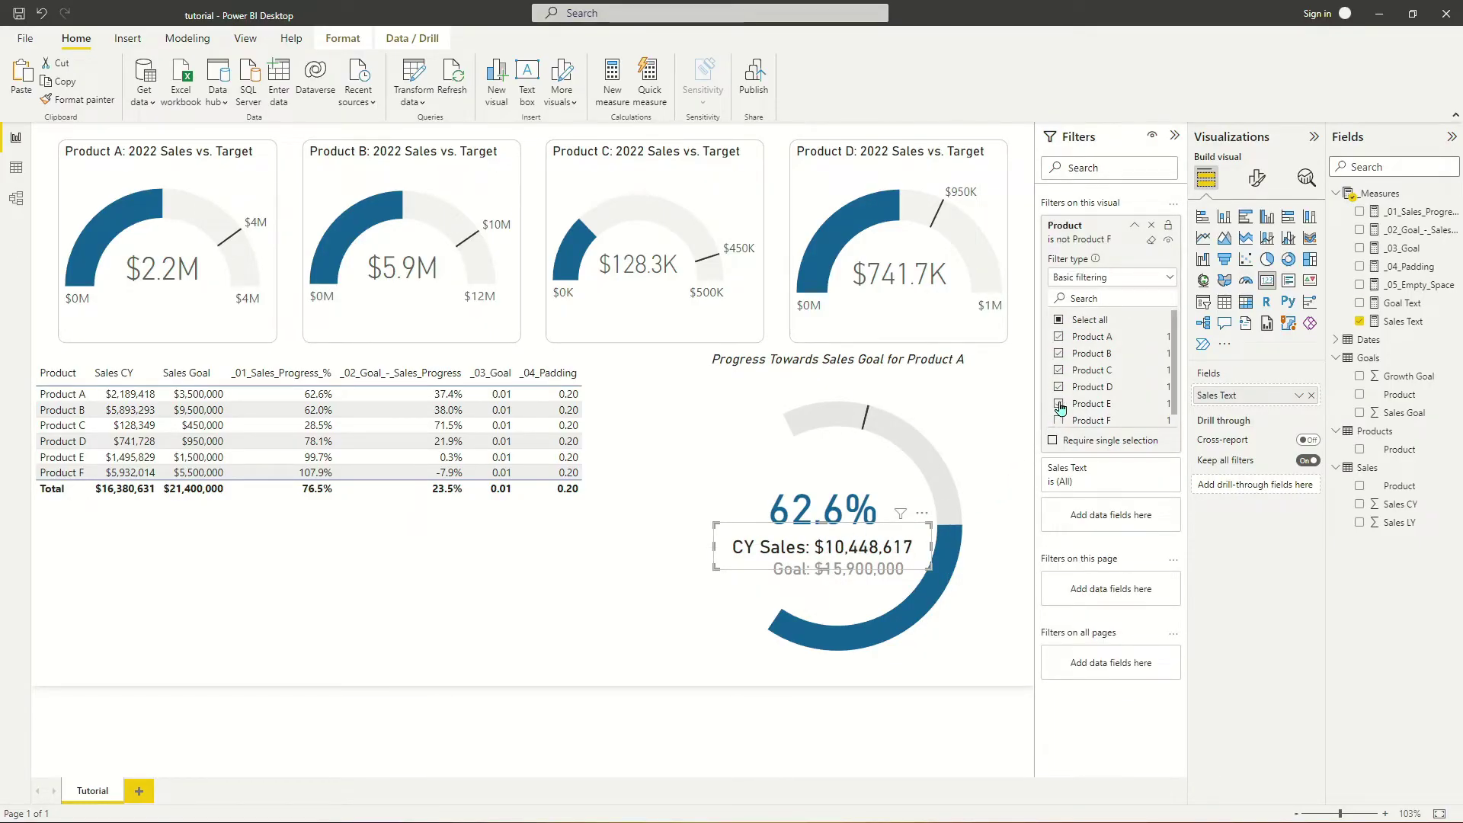
click(1058, 420)
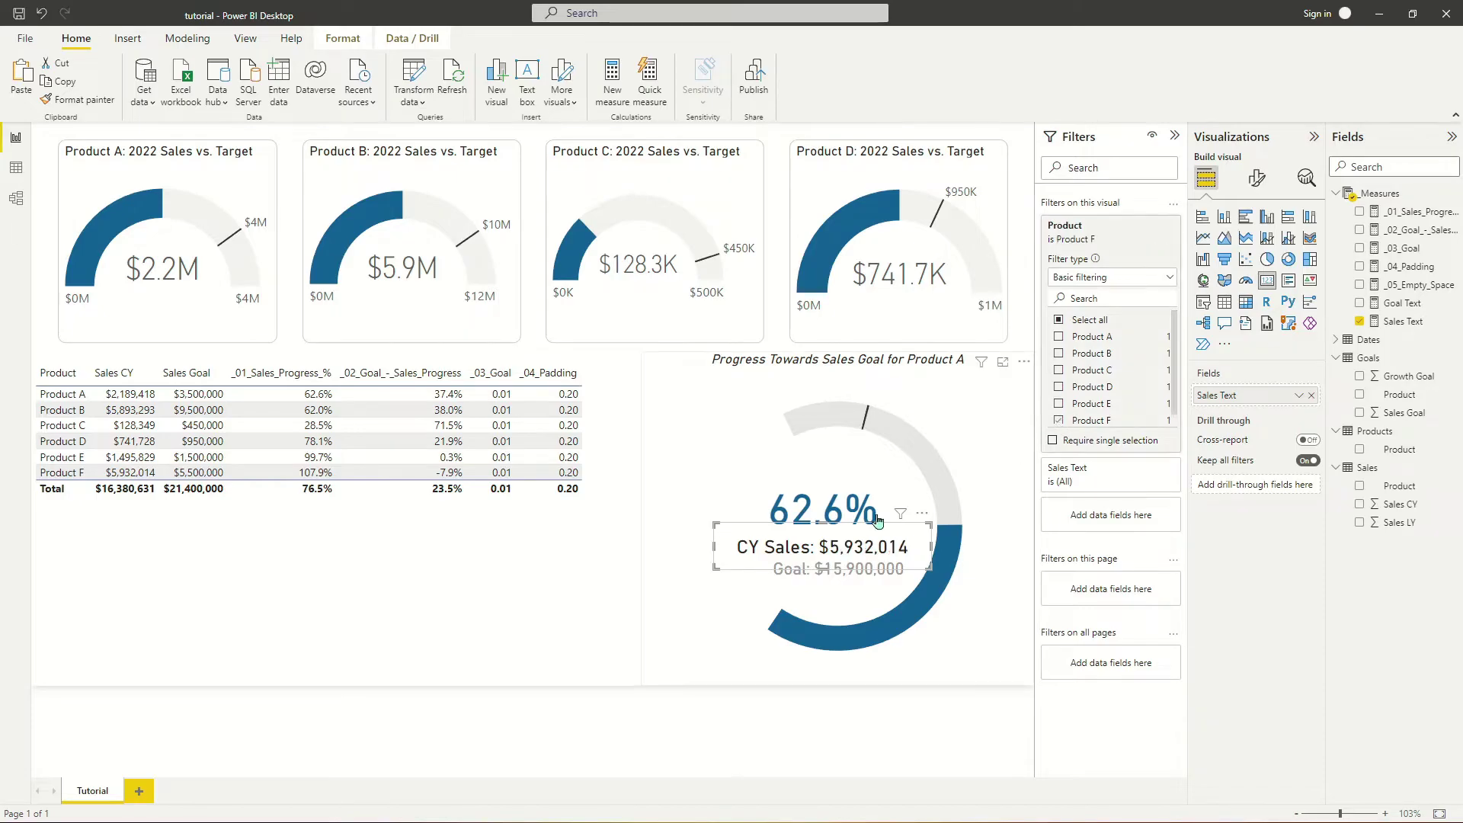
- Switch the progress percentage card's Product filter to Product F only
click(847, 491)
click(1133, 266)
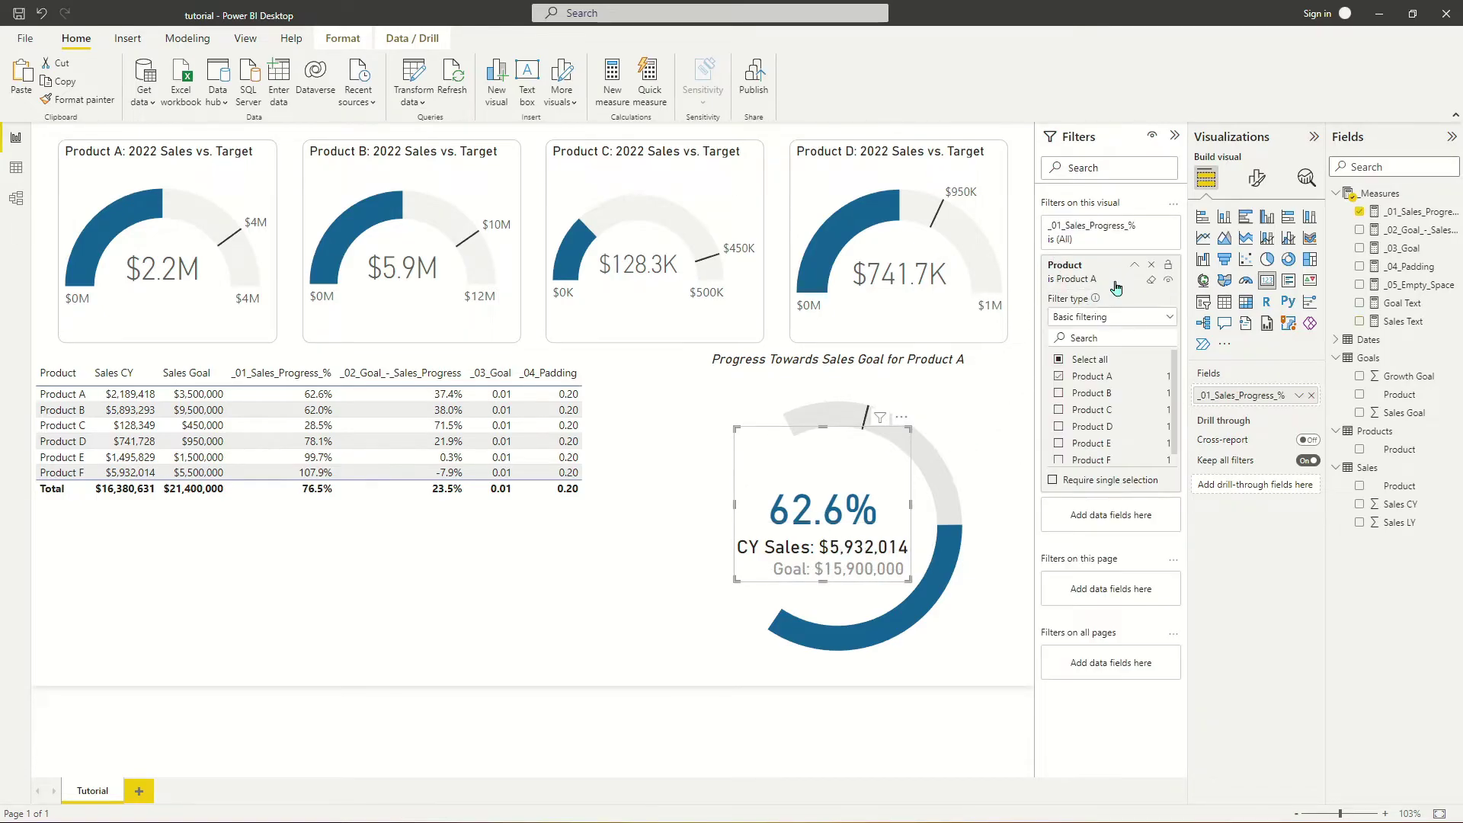
click(1059, 359)
click(1053, 479)
- Filter the donut chart to Product F only instead of Product A
click(863, 368)
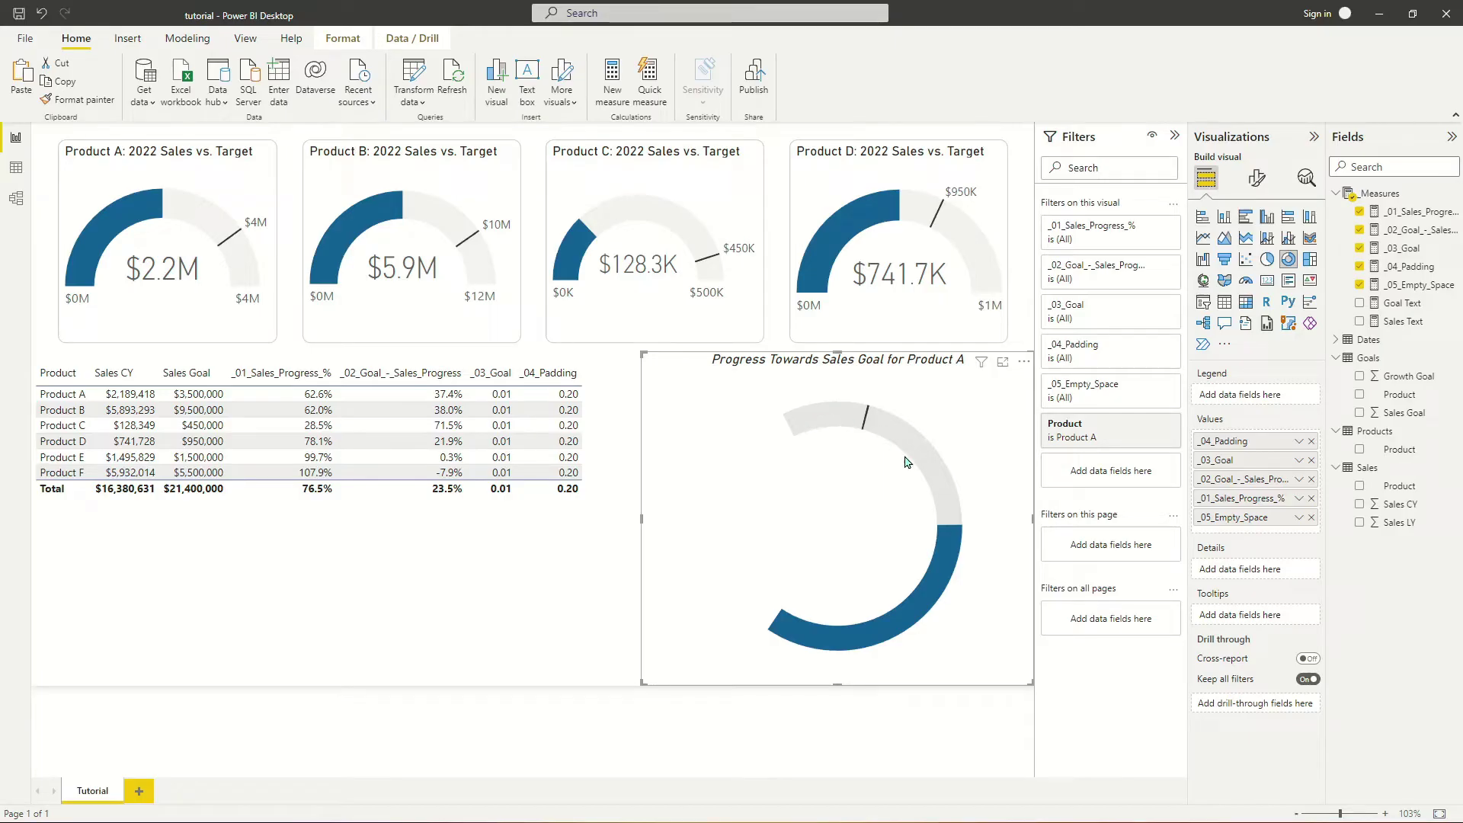
click(1135, 424)
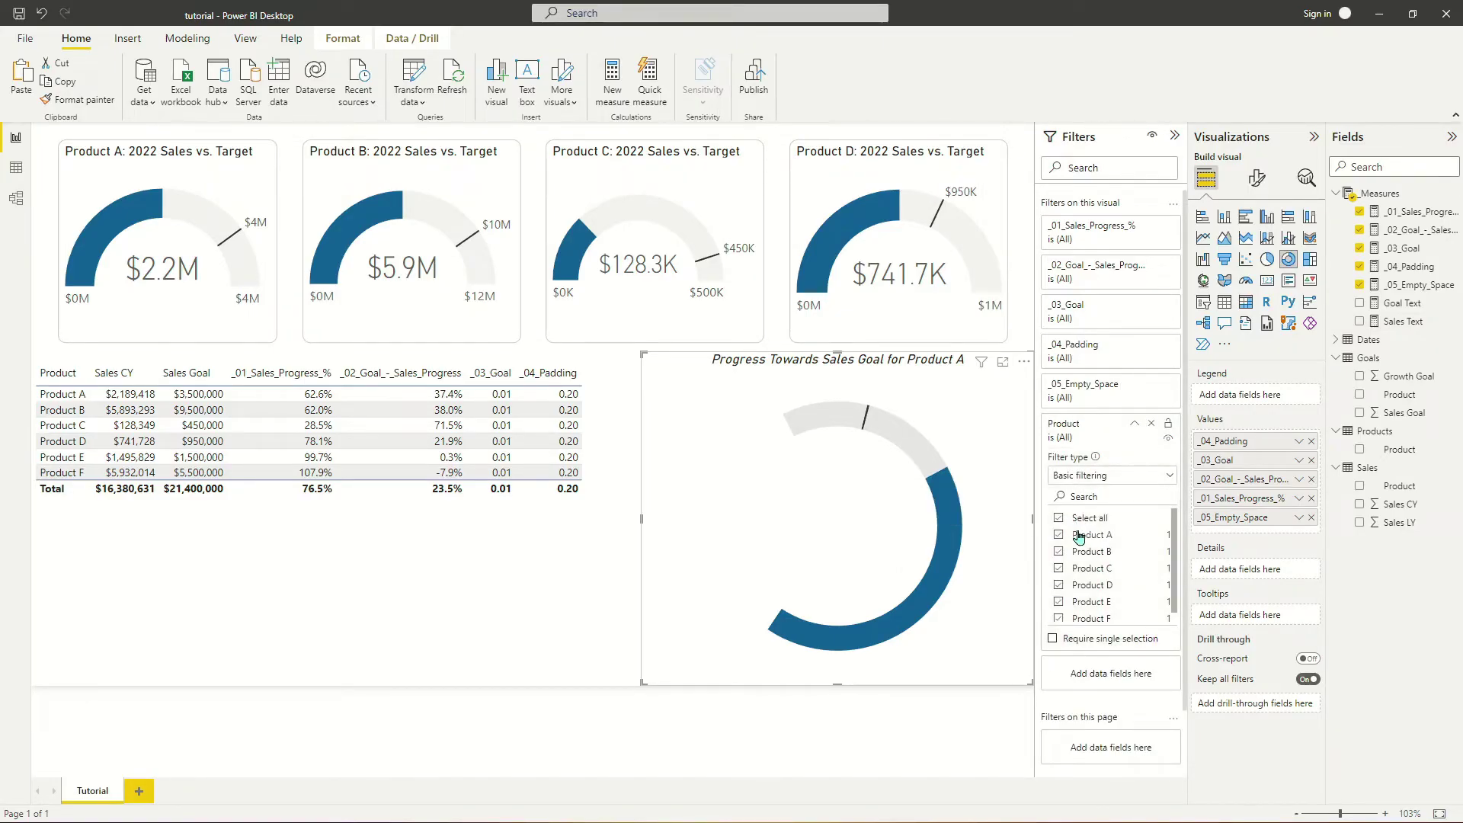
click(1058, 535)
click(1059, 620)
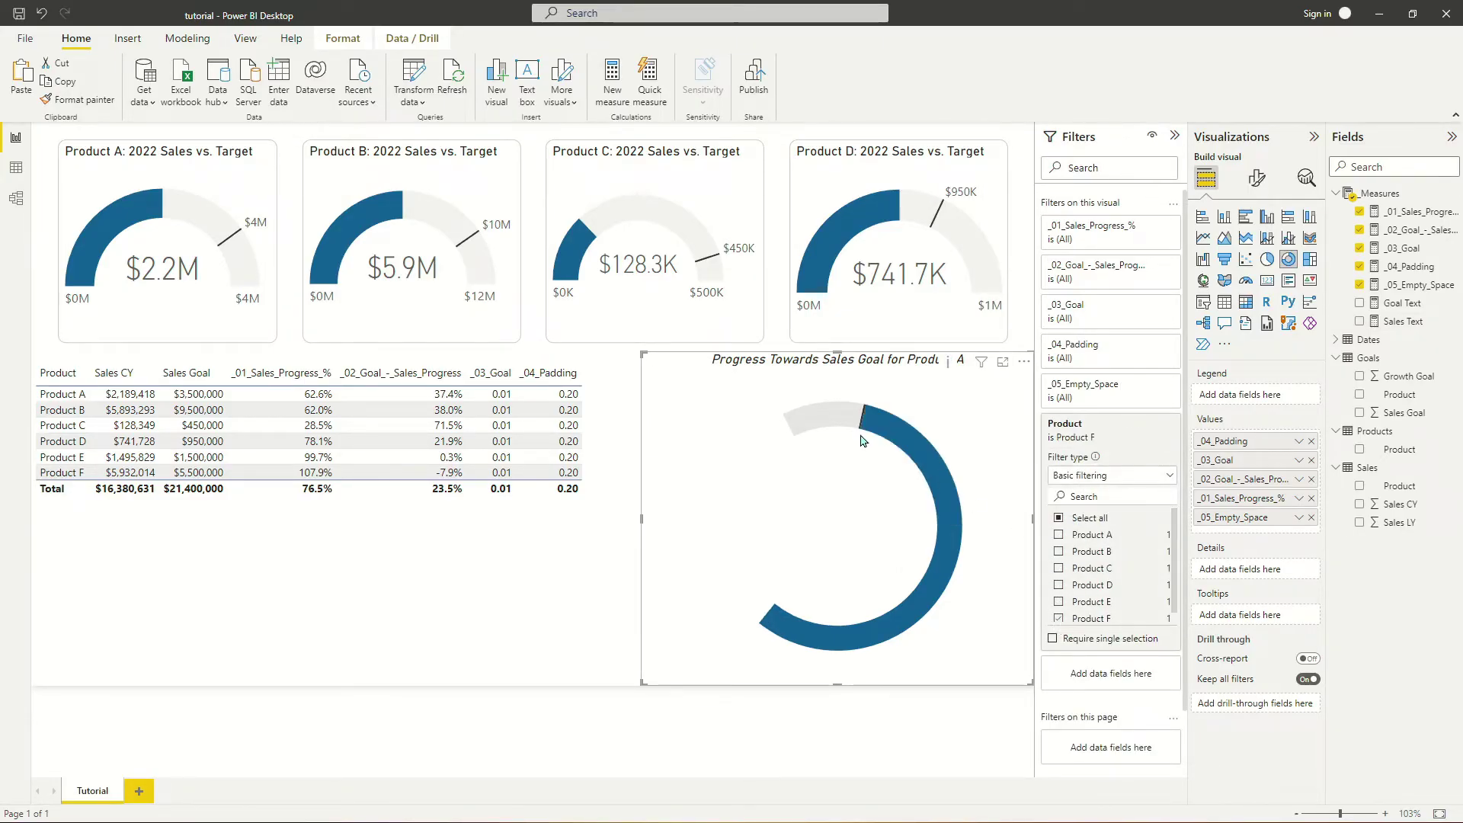
mouse_move(933, 457)
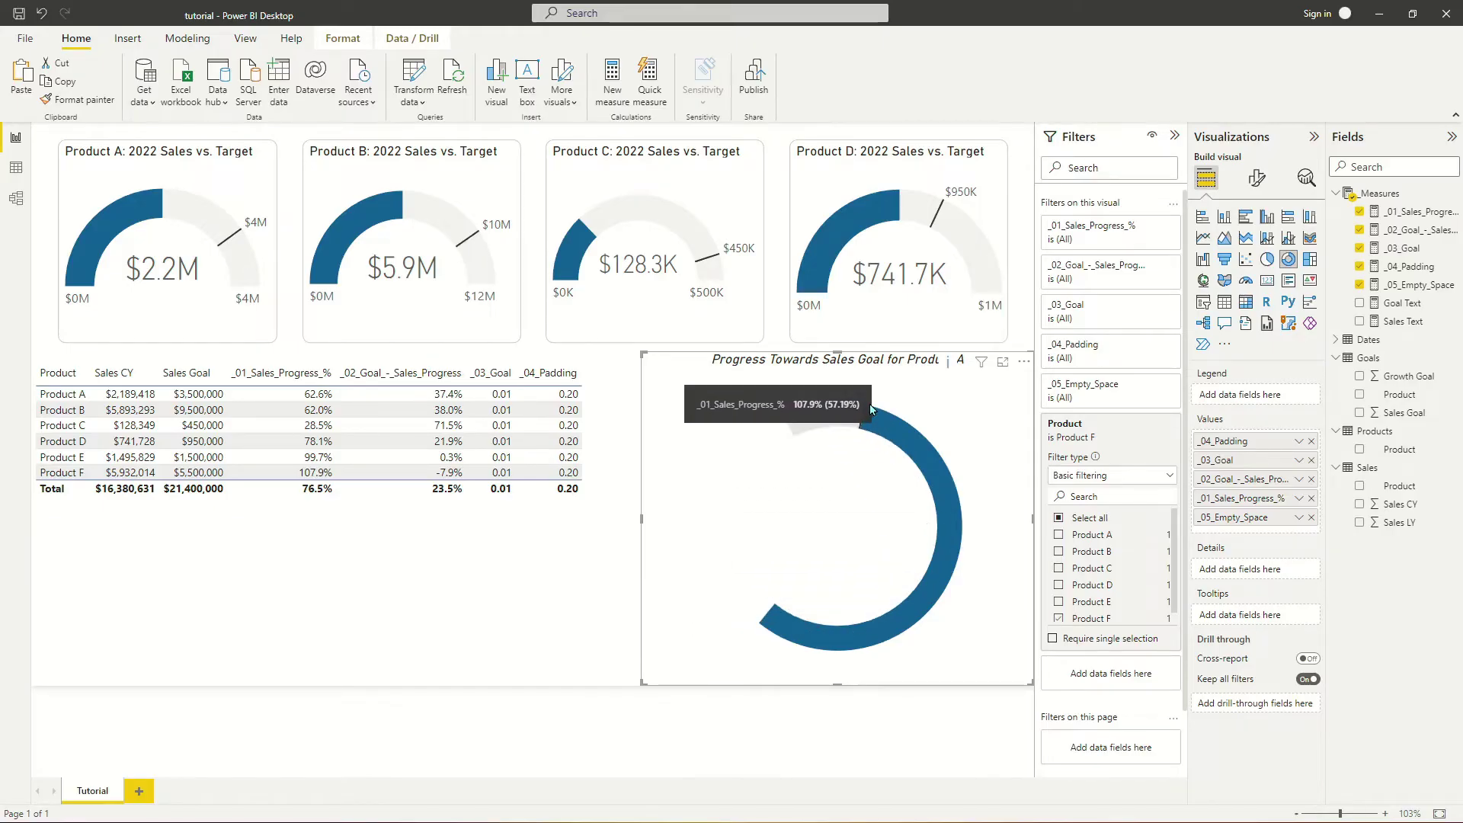
mouse_move(864, 424)
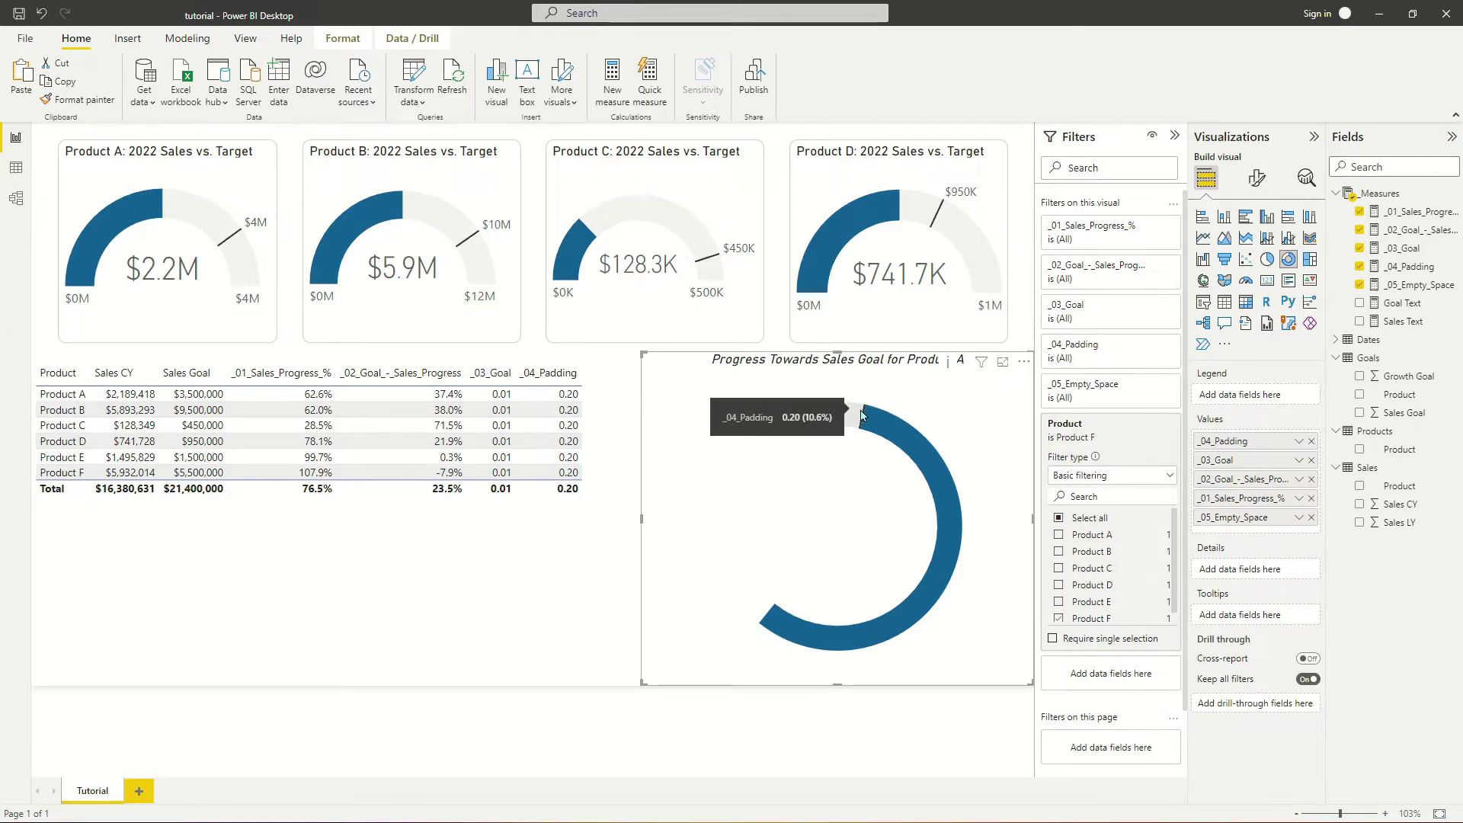
- Add a new measure _06_Overflow to the _Measures table and begin its formula with SWITCH(TRUE(), on a second line
right_click(1372, 284)
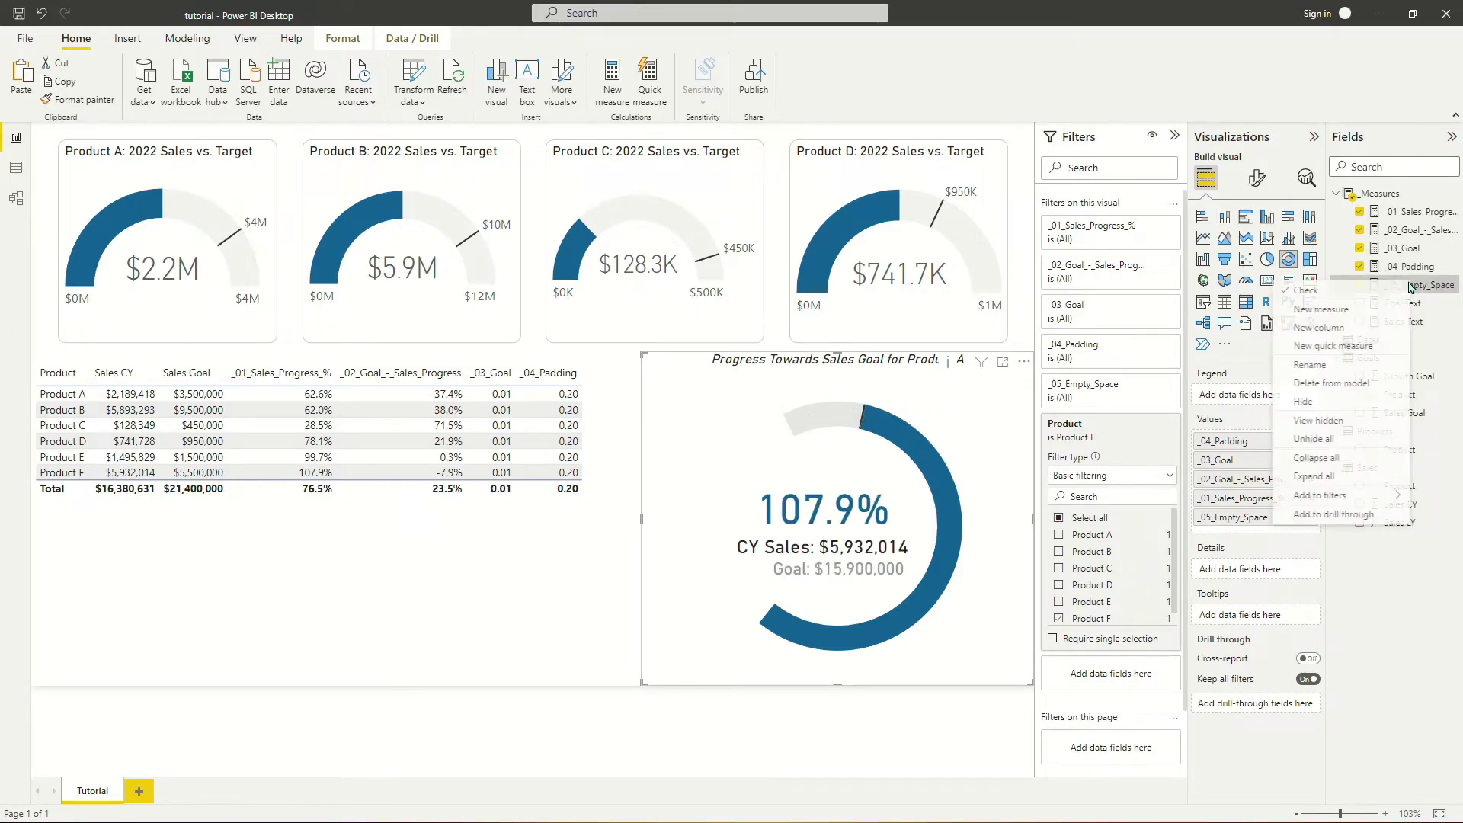
click(1357, 320)
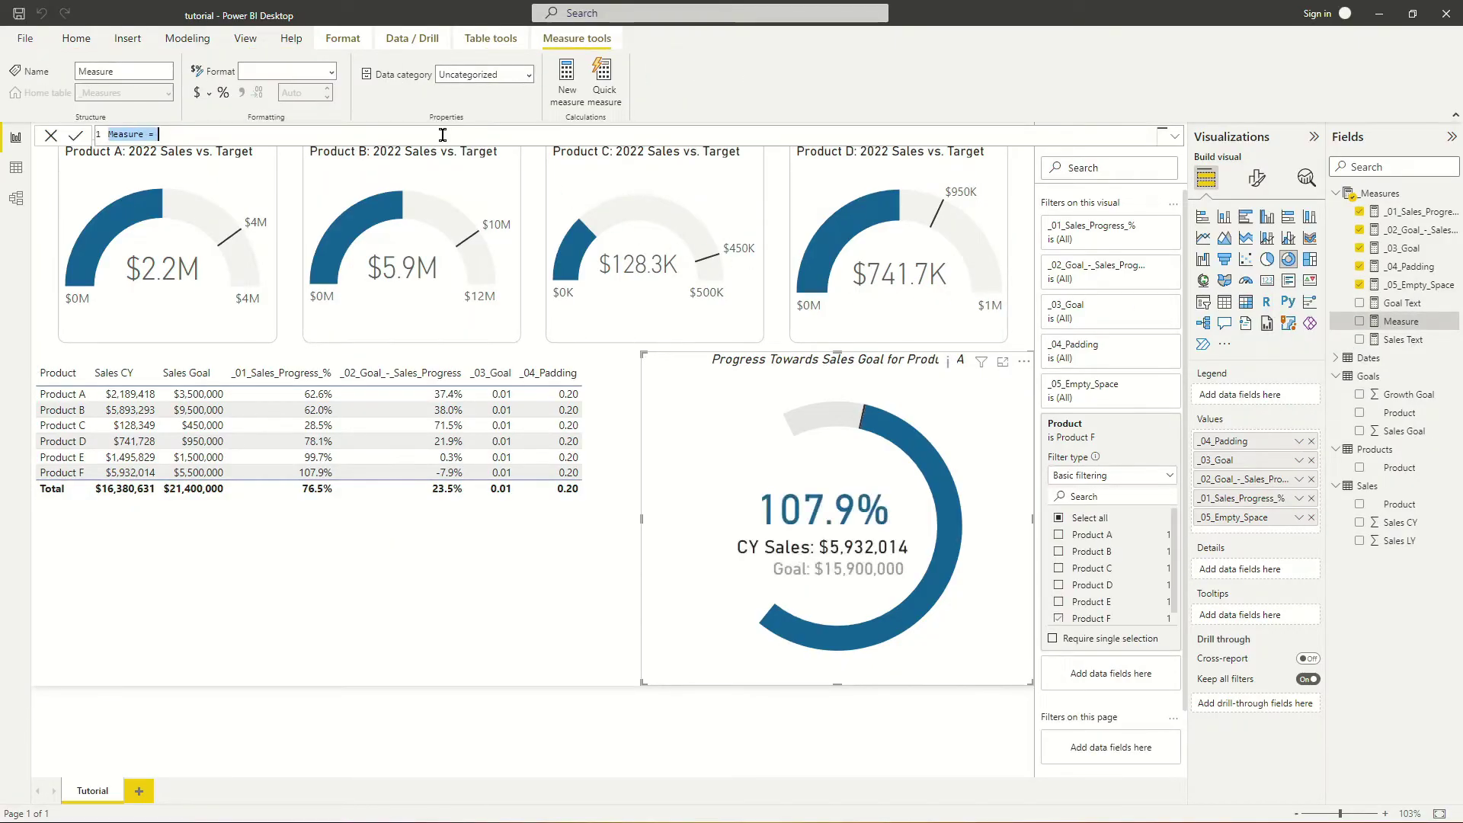
text(06_Overflow =)
key(shift+Return)
key(Tab)
text(SWIT)
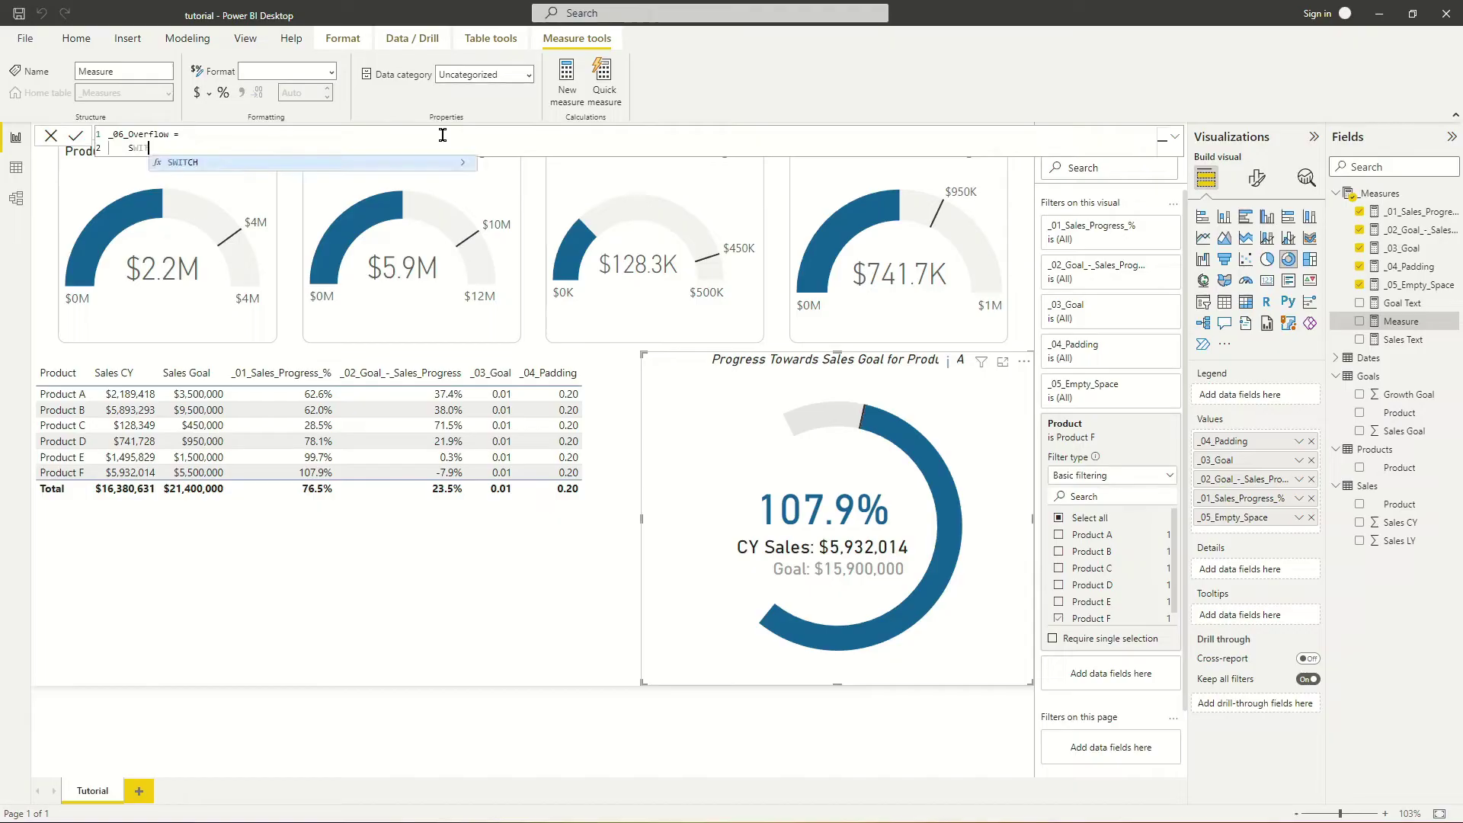
text(CH(T)
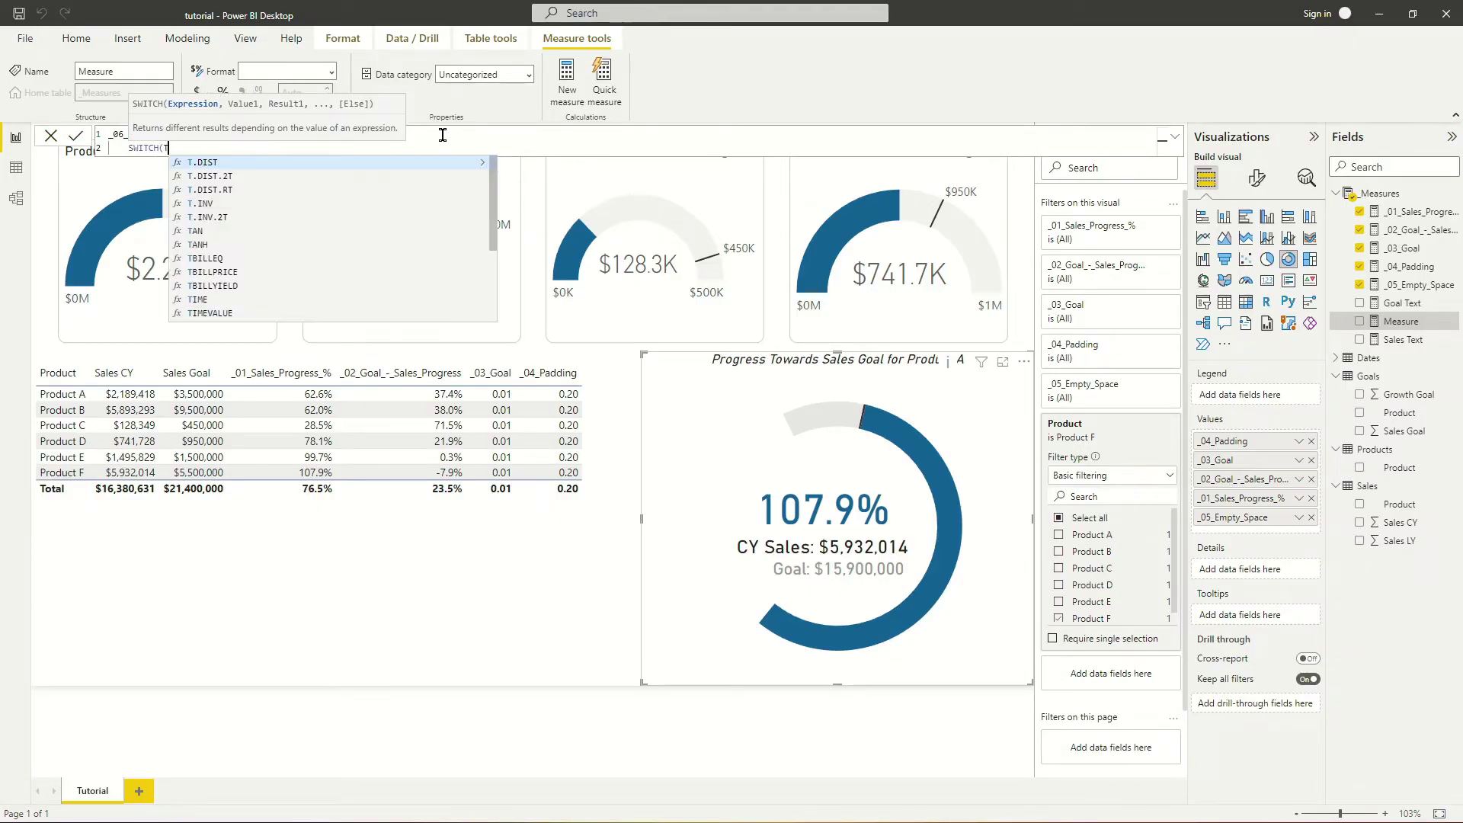
text(RUE(),)
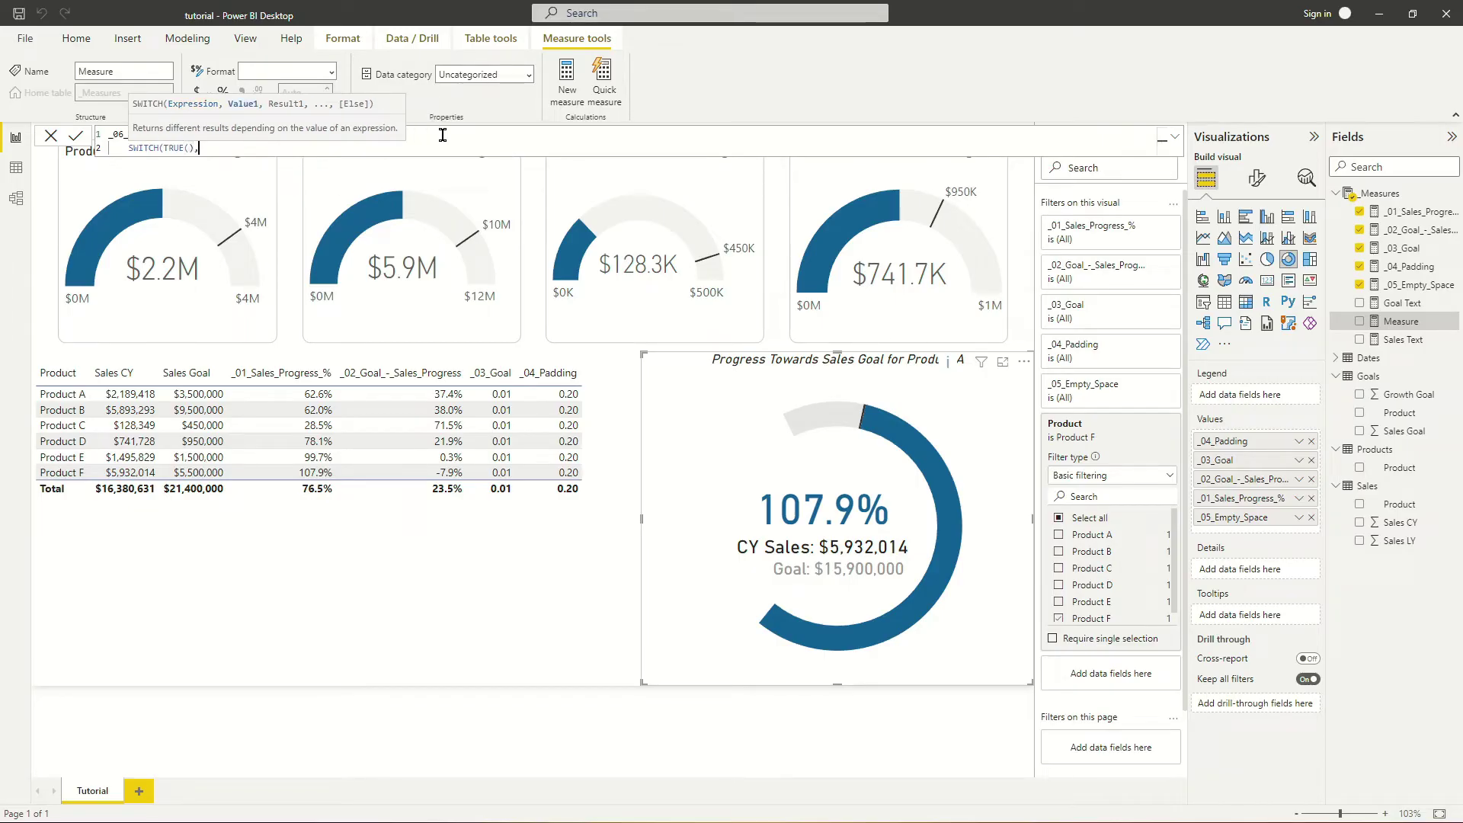
key(shift+Return)
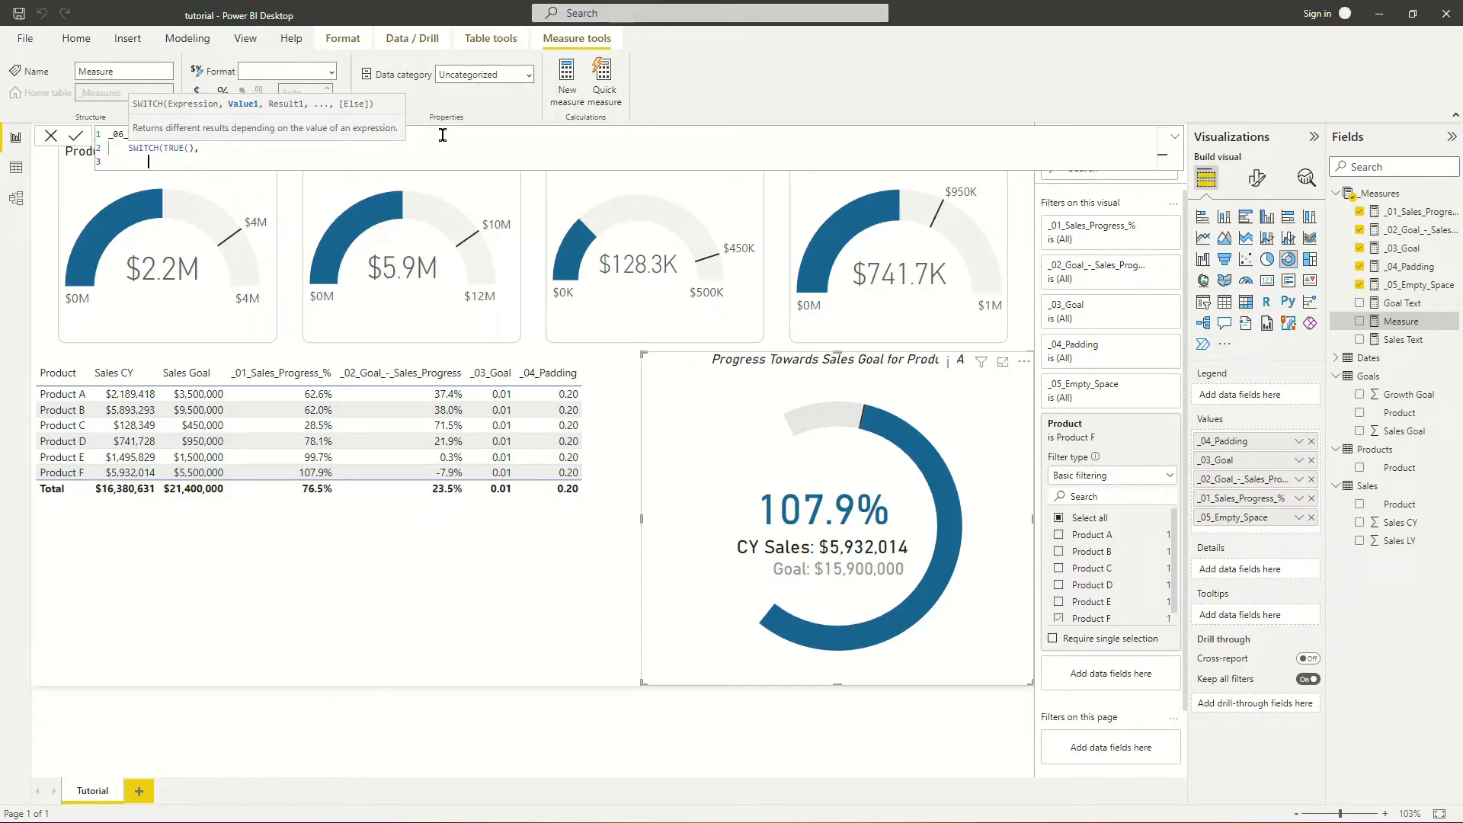
- Add the condition [_01_Sales_Progress_%]>1 to the SWITCH, close the parenthesis and commit the _06_Overflow measure
text([)
key(Up)
key(Up)
key(Up)
key(Up)
key(Up)
key(Tab)
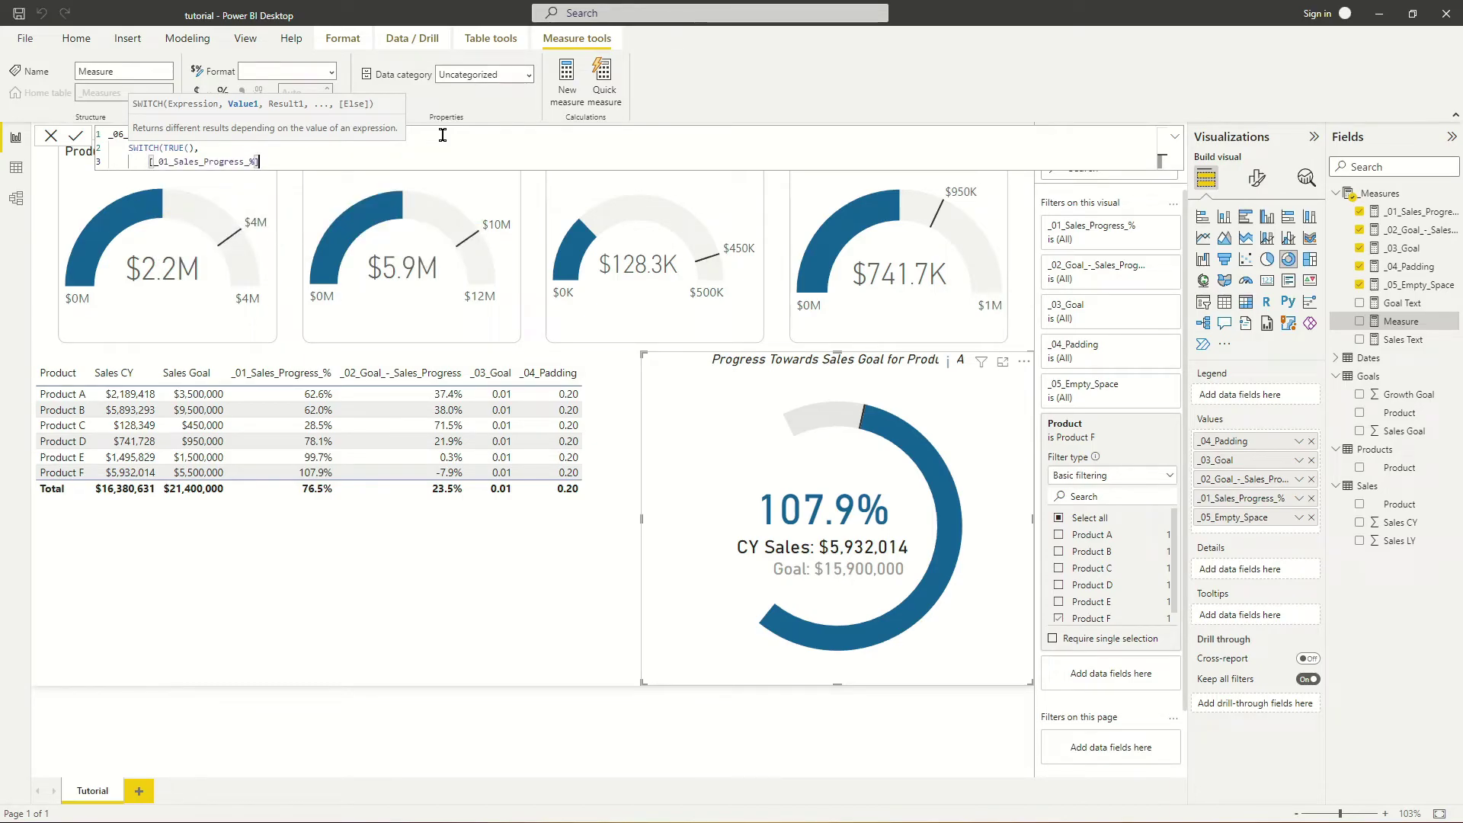
text(>1, ))
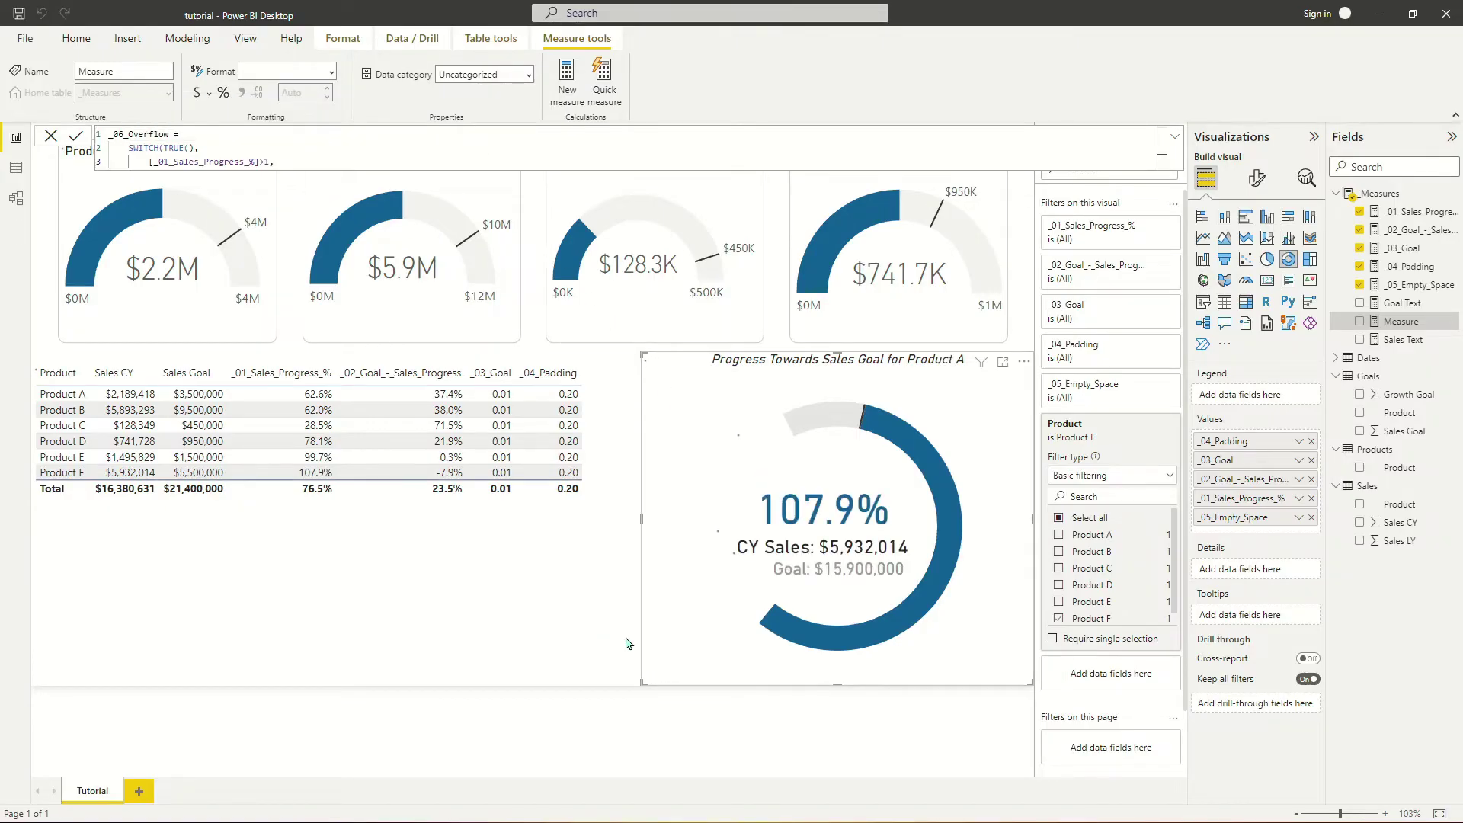
key(Return)
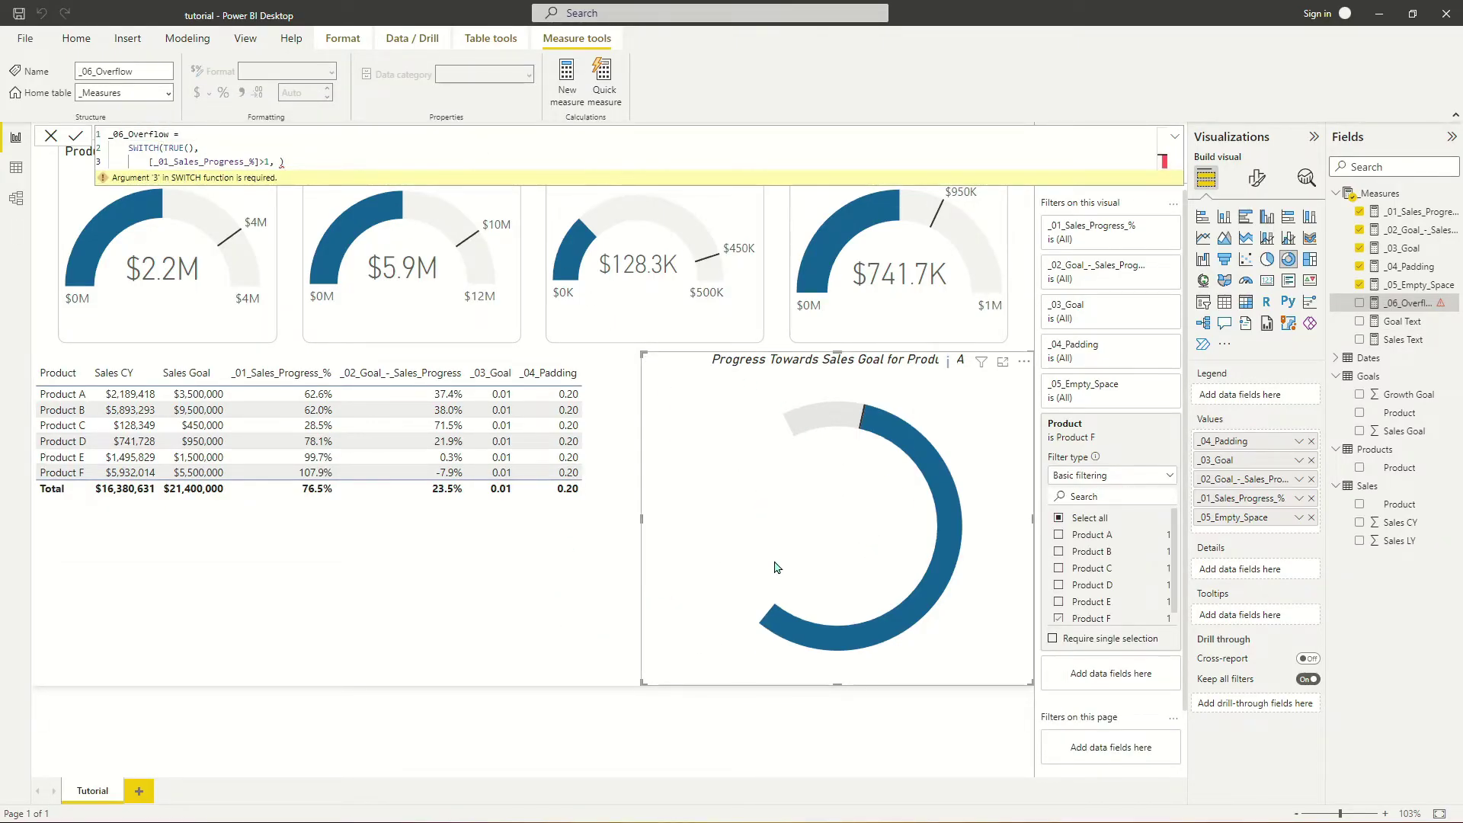
click(564, 643)
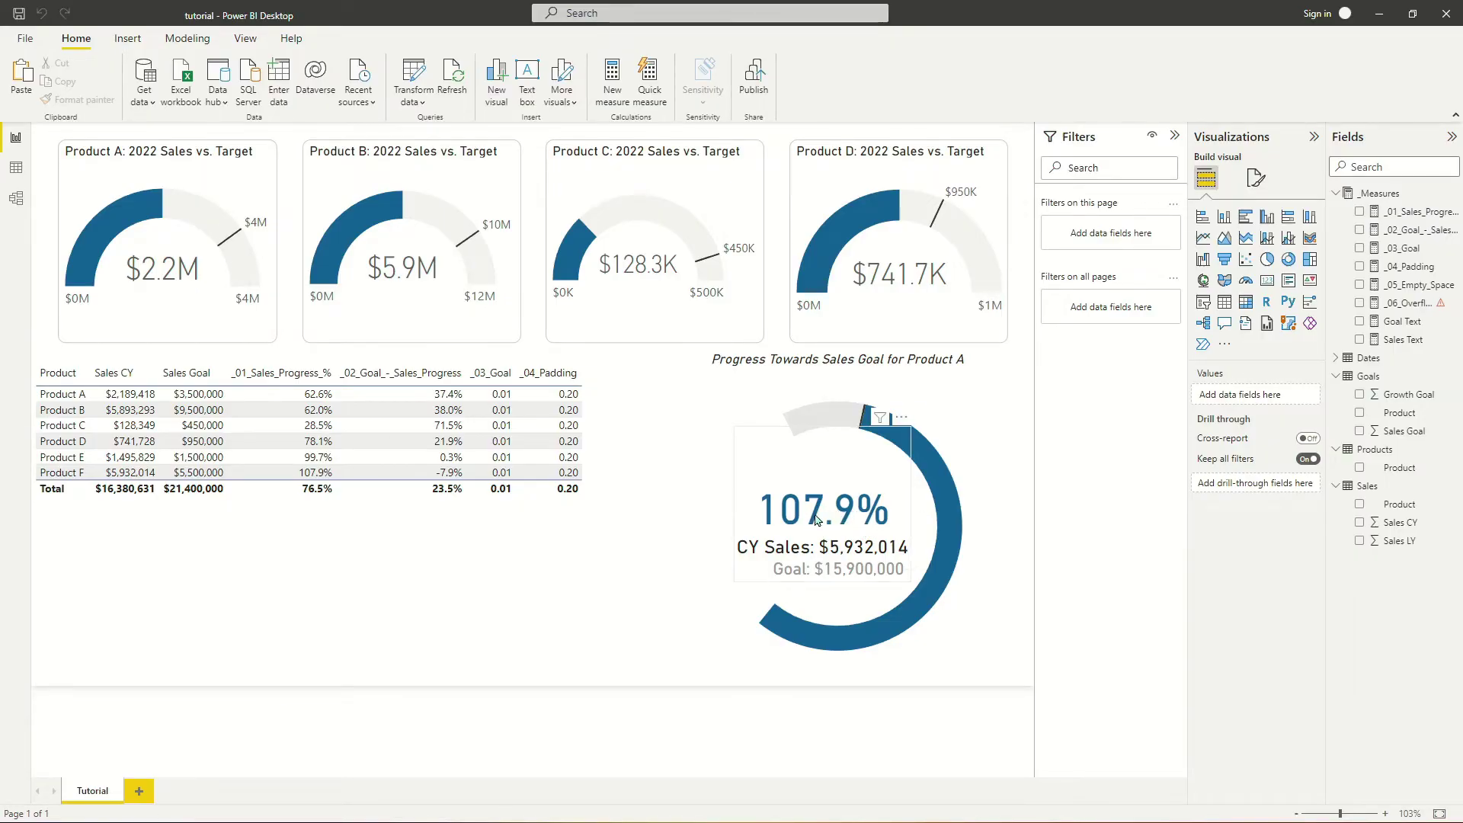
- Reopen the _06_Overflow formula, remove its closing parenthesis and add [_01_Sales_Progress_%]-1, as the result for the >1 condition
click(1402, 303)
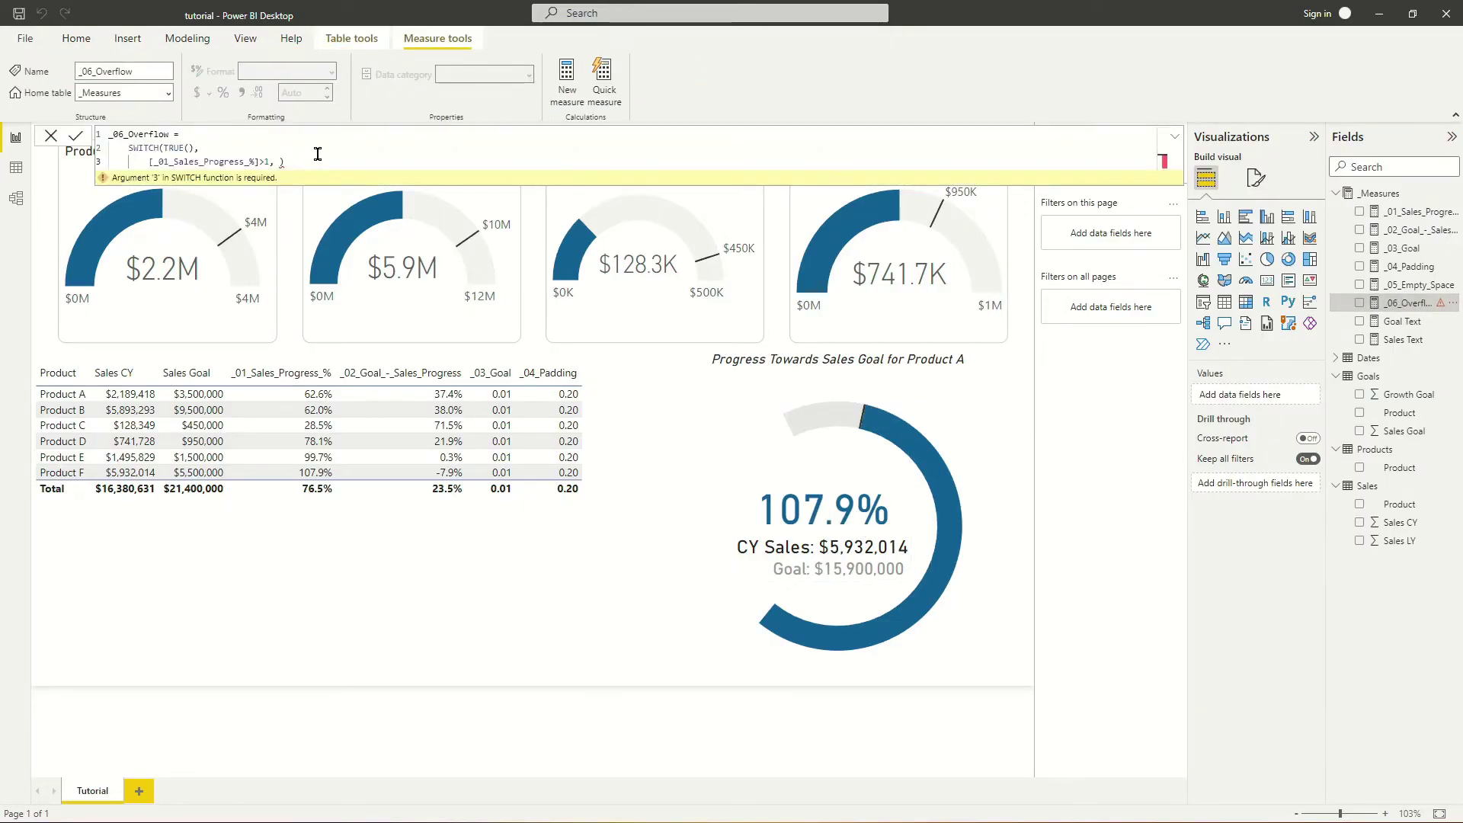
key(Delete)
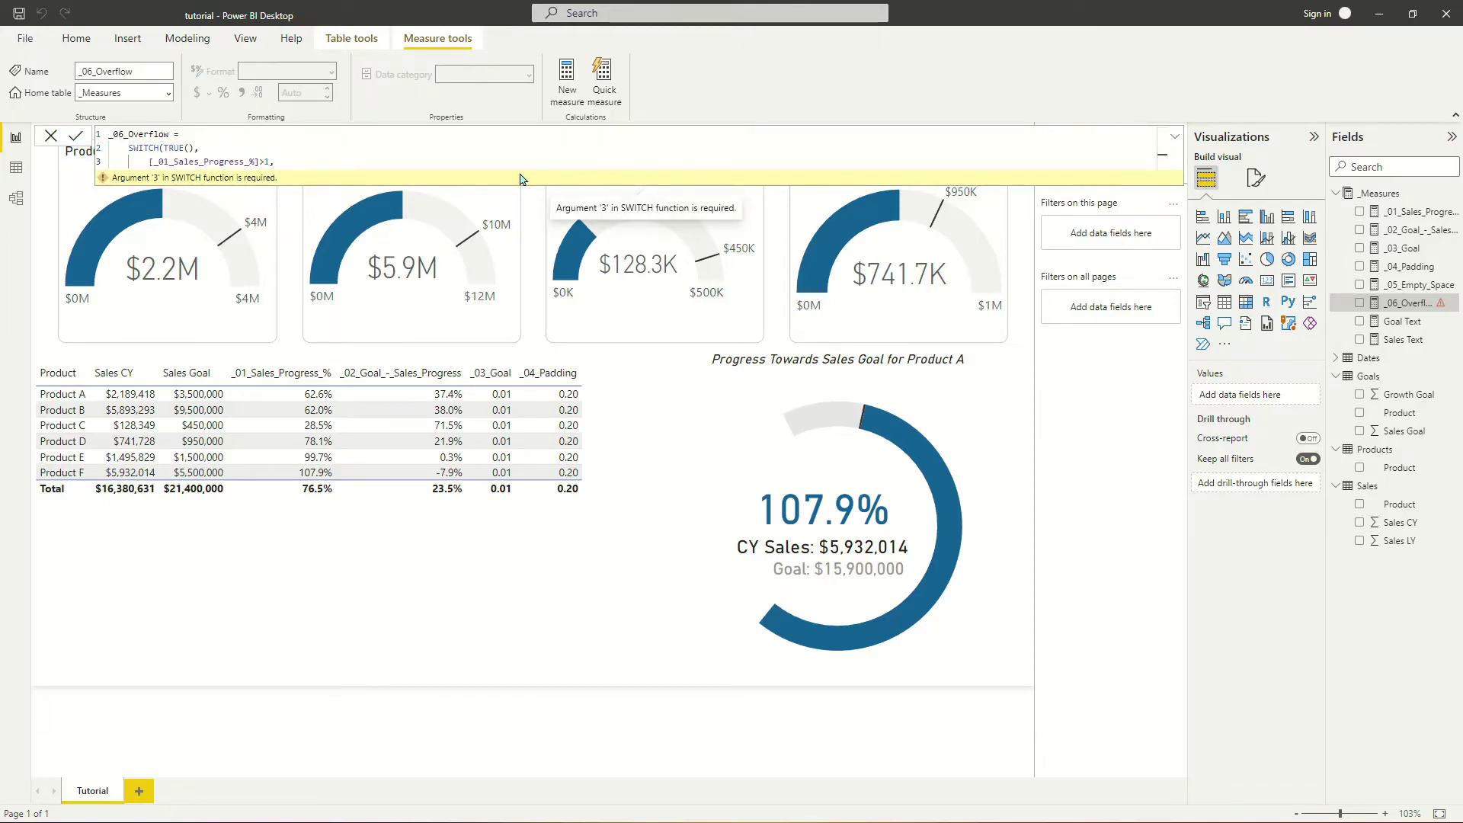
text([)
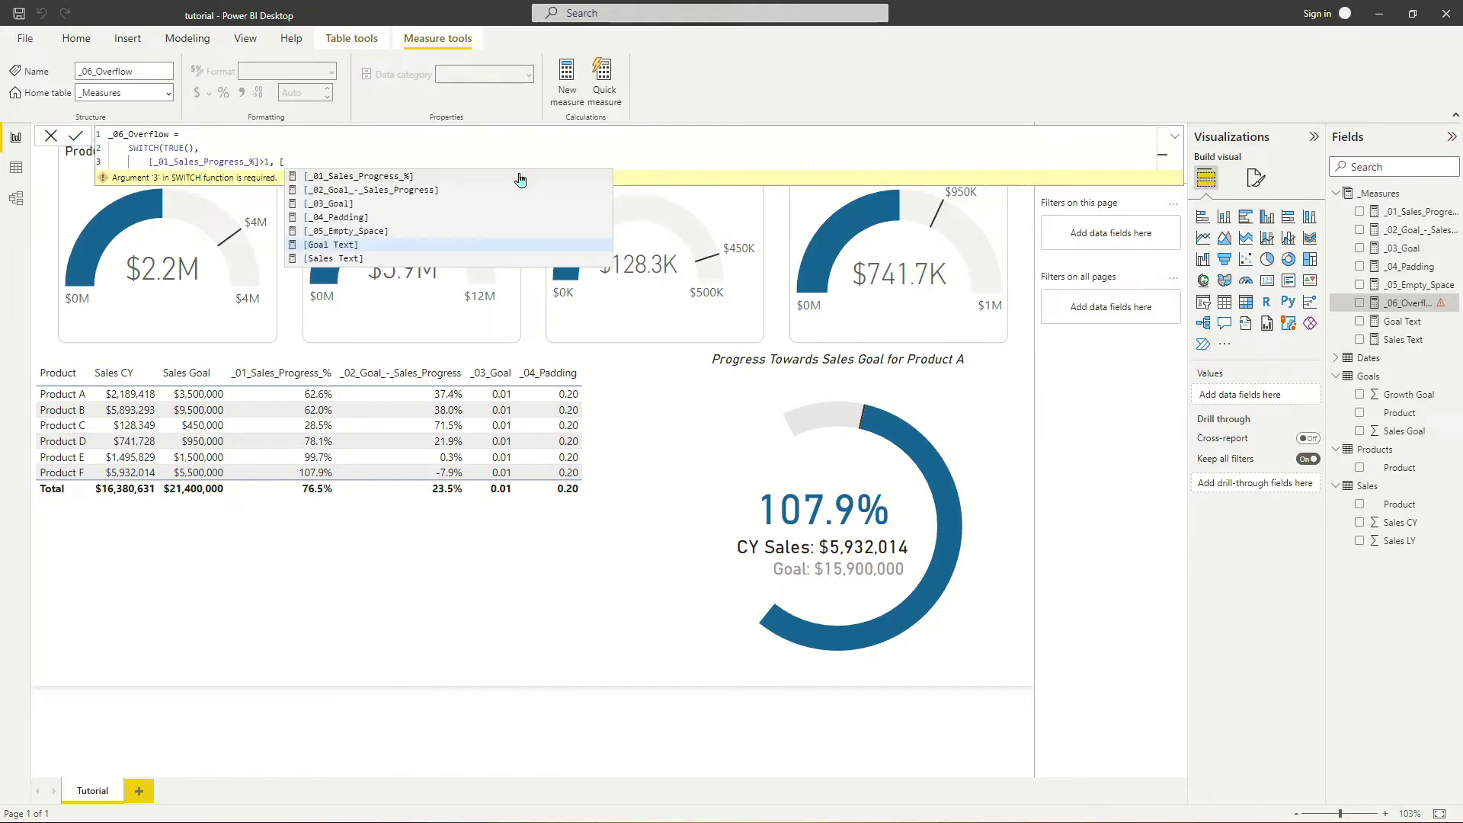
key(Up)
key(Up)
key(Up)
key(Up)
key(Up)
key(Tab)
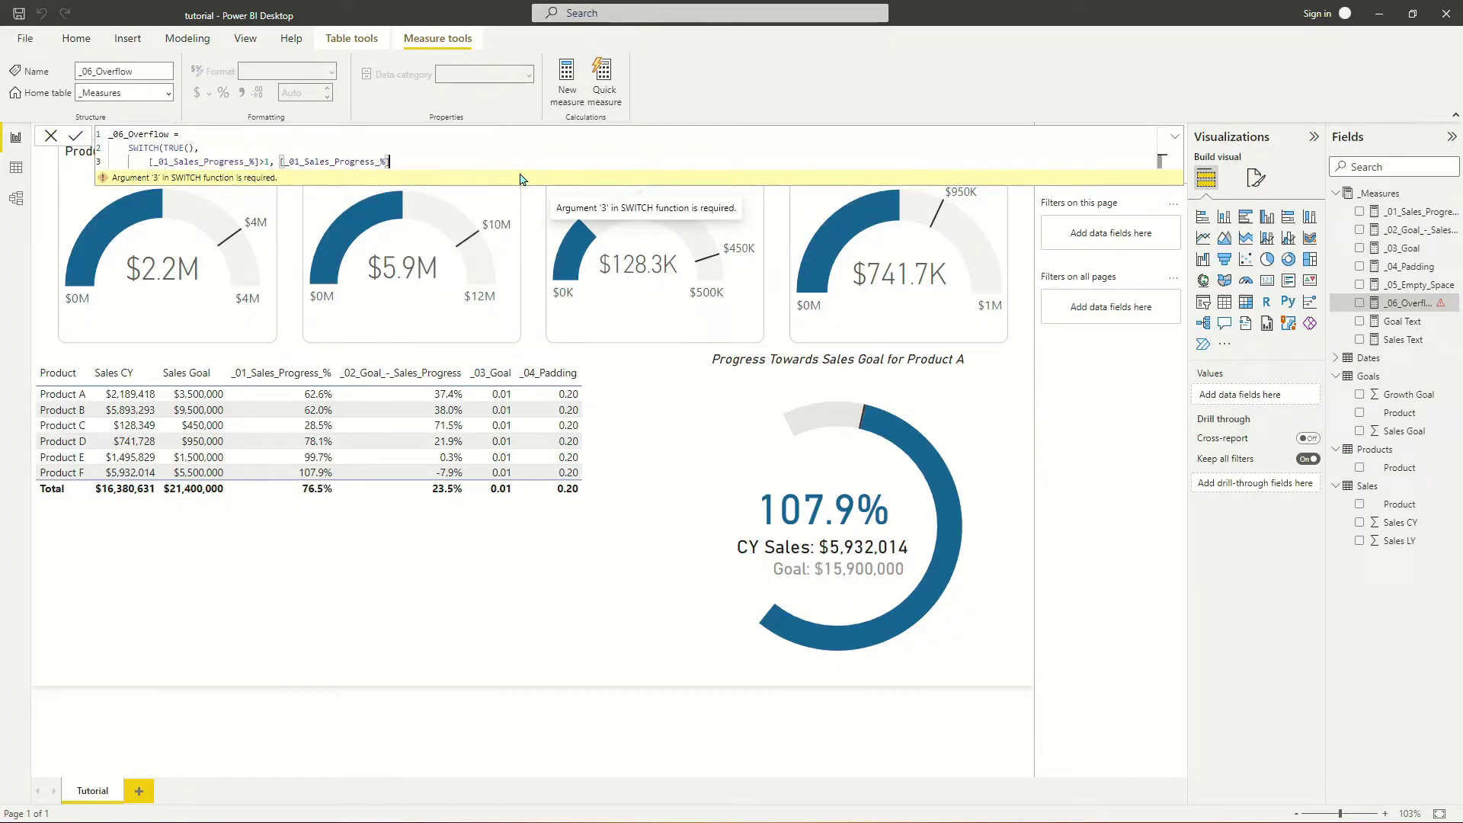
text(-1,)
key(shift+Return)
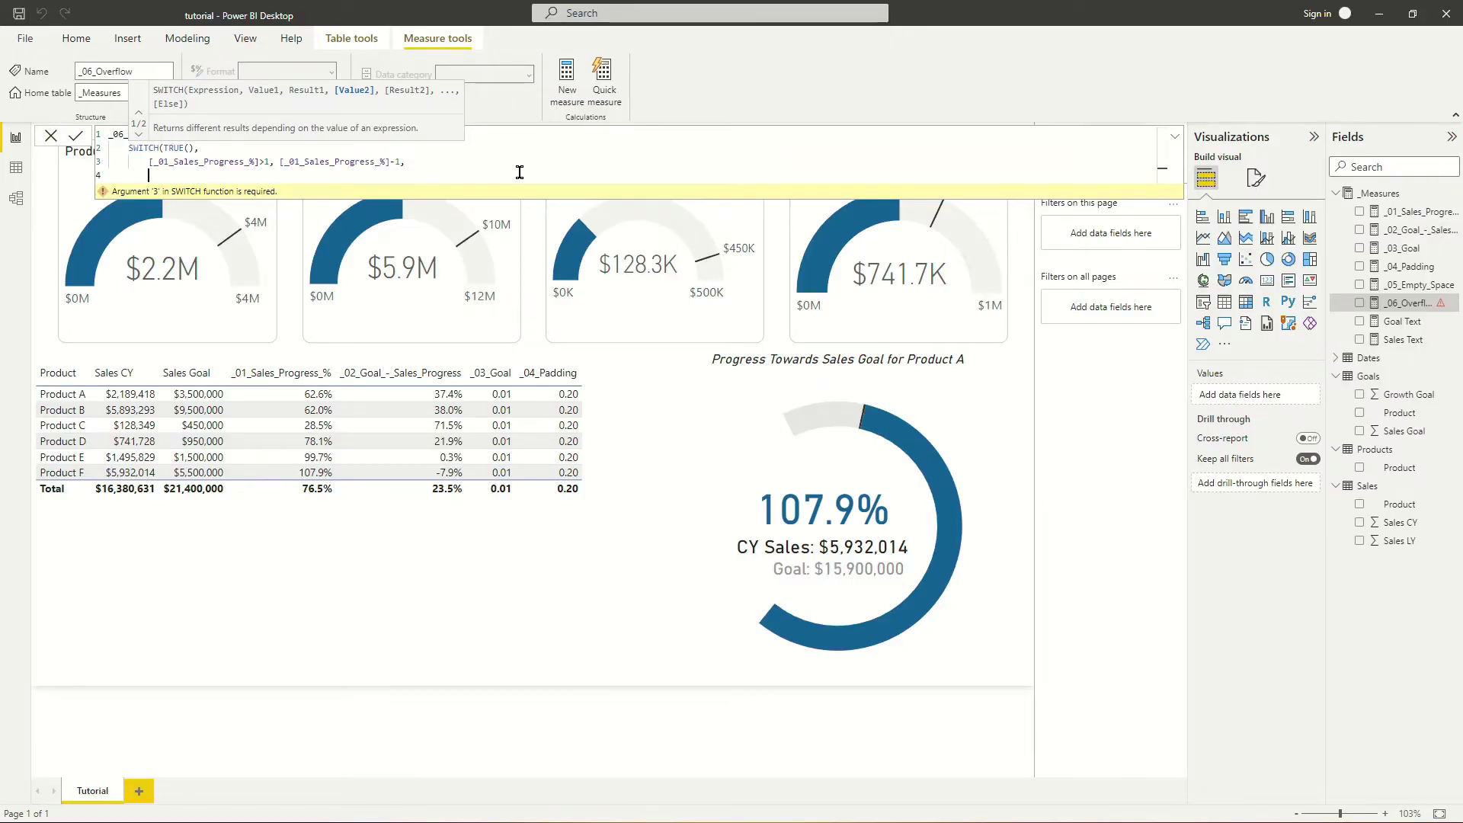
- Complete the _06_Overflow SWITCH with Blank() as the fallback result on a fourth line and commit the measure
text(Blank)
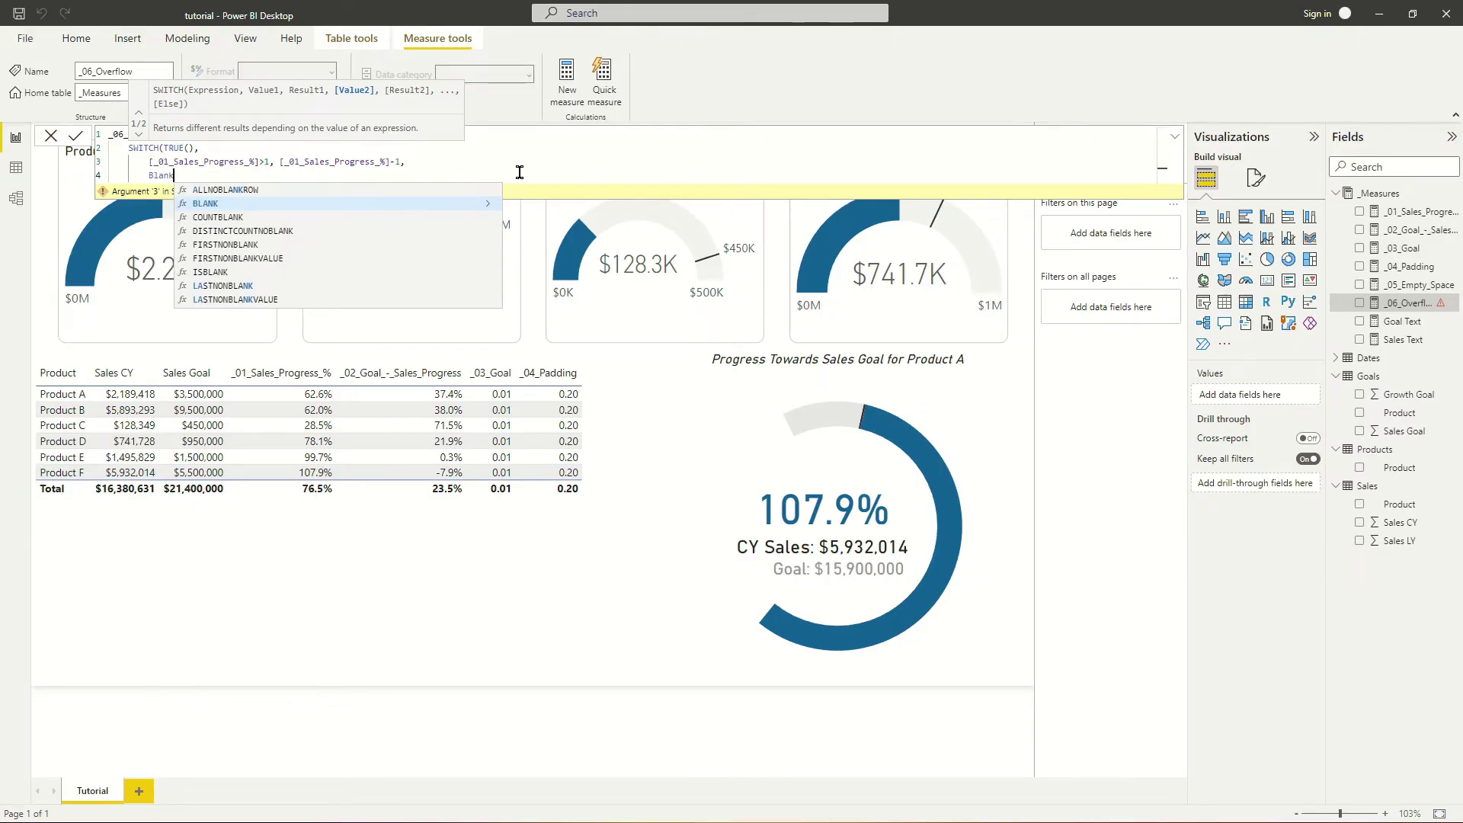
text(()))
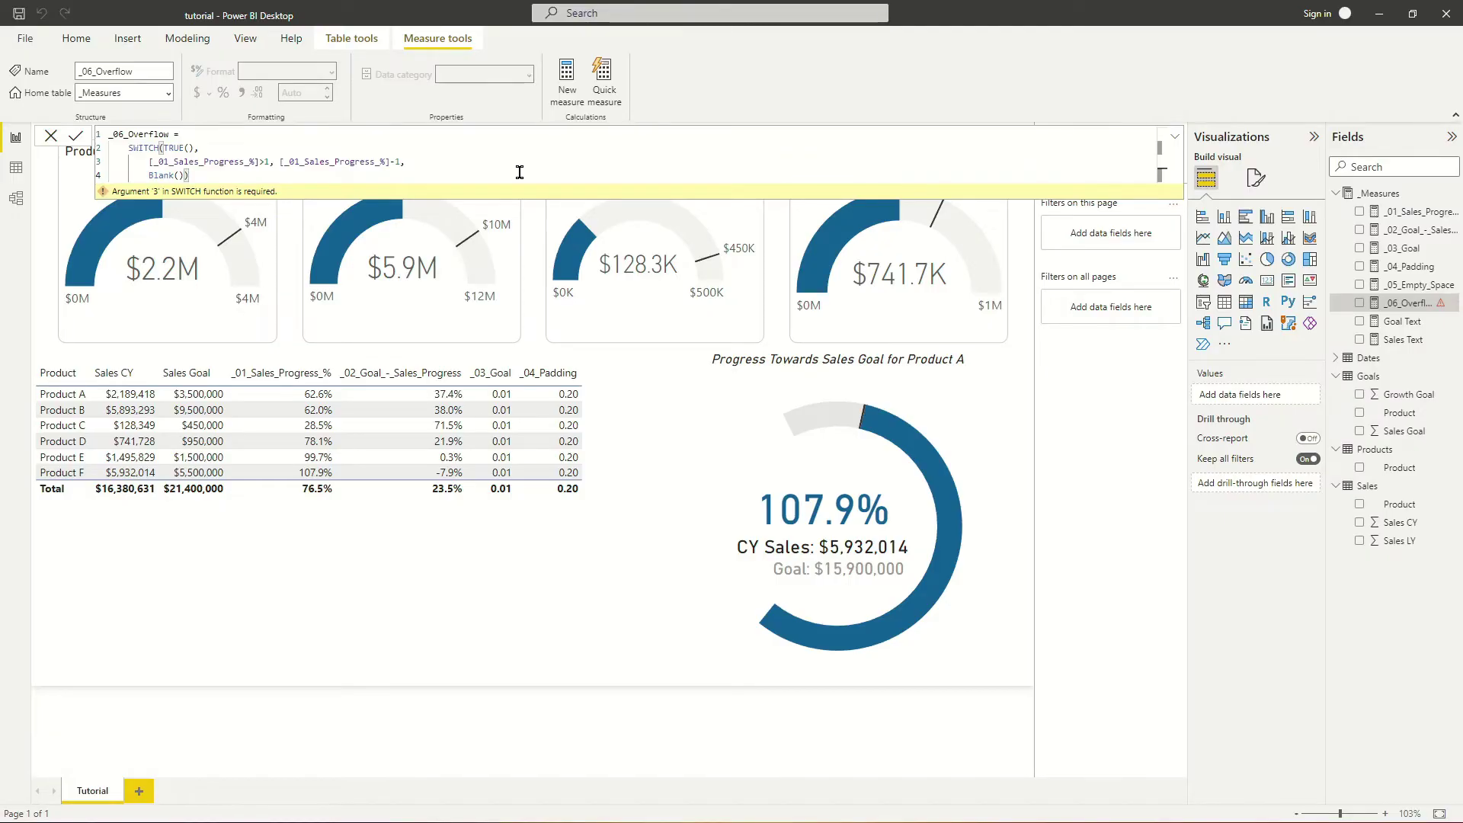
key(Return)
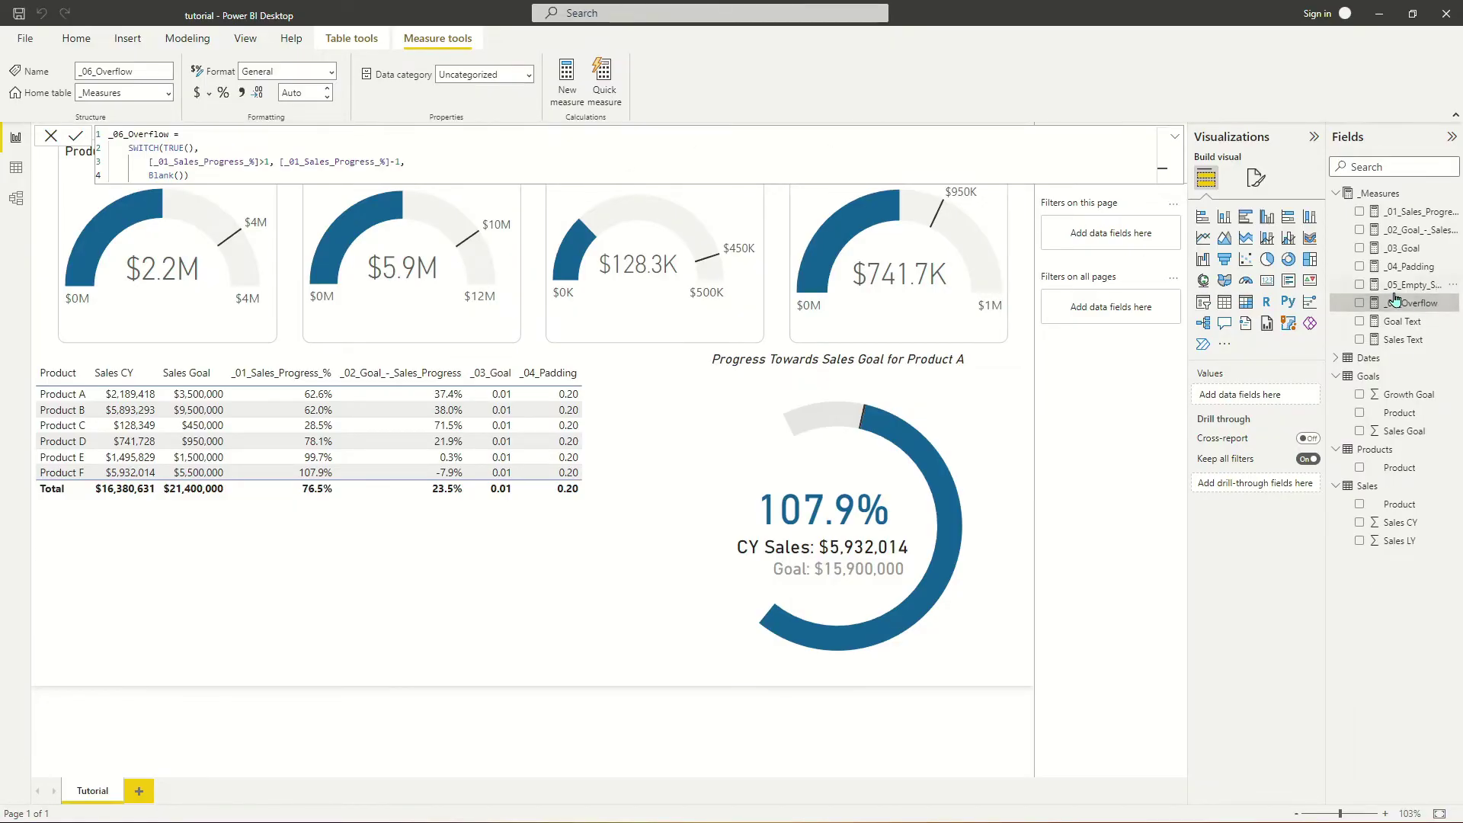
- Add the _06_Overflow measure to the donut chart's values between _04_Padding and _03_Goal
click(884, 374)
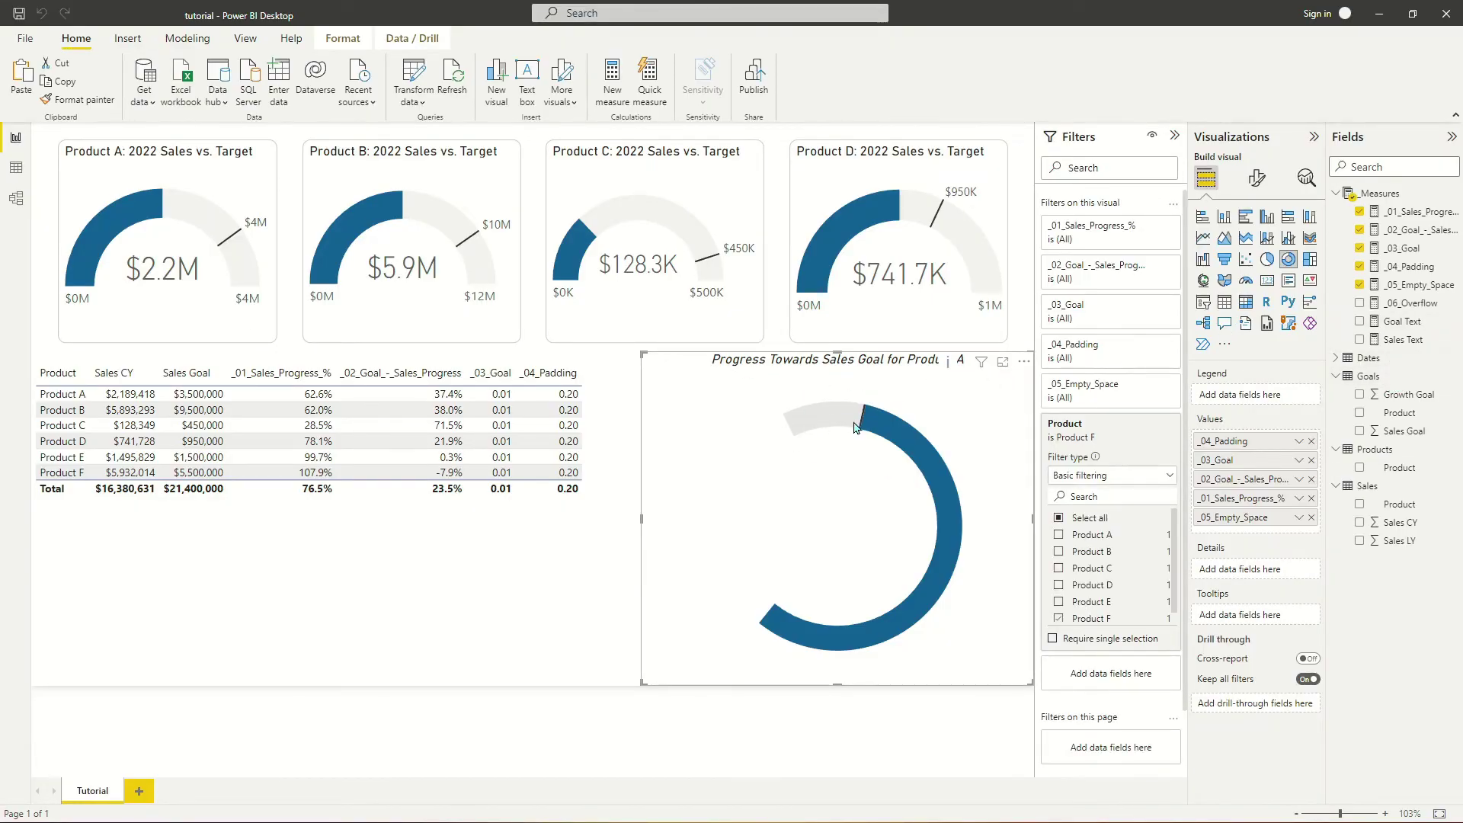
mouse_move(862, 424)
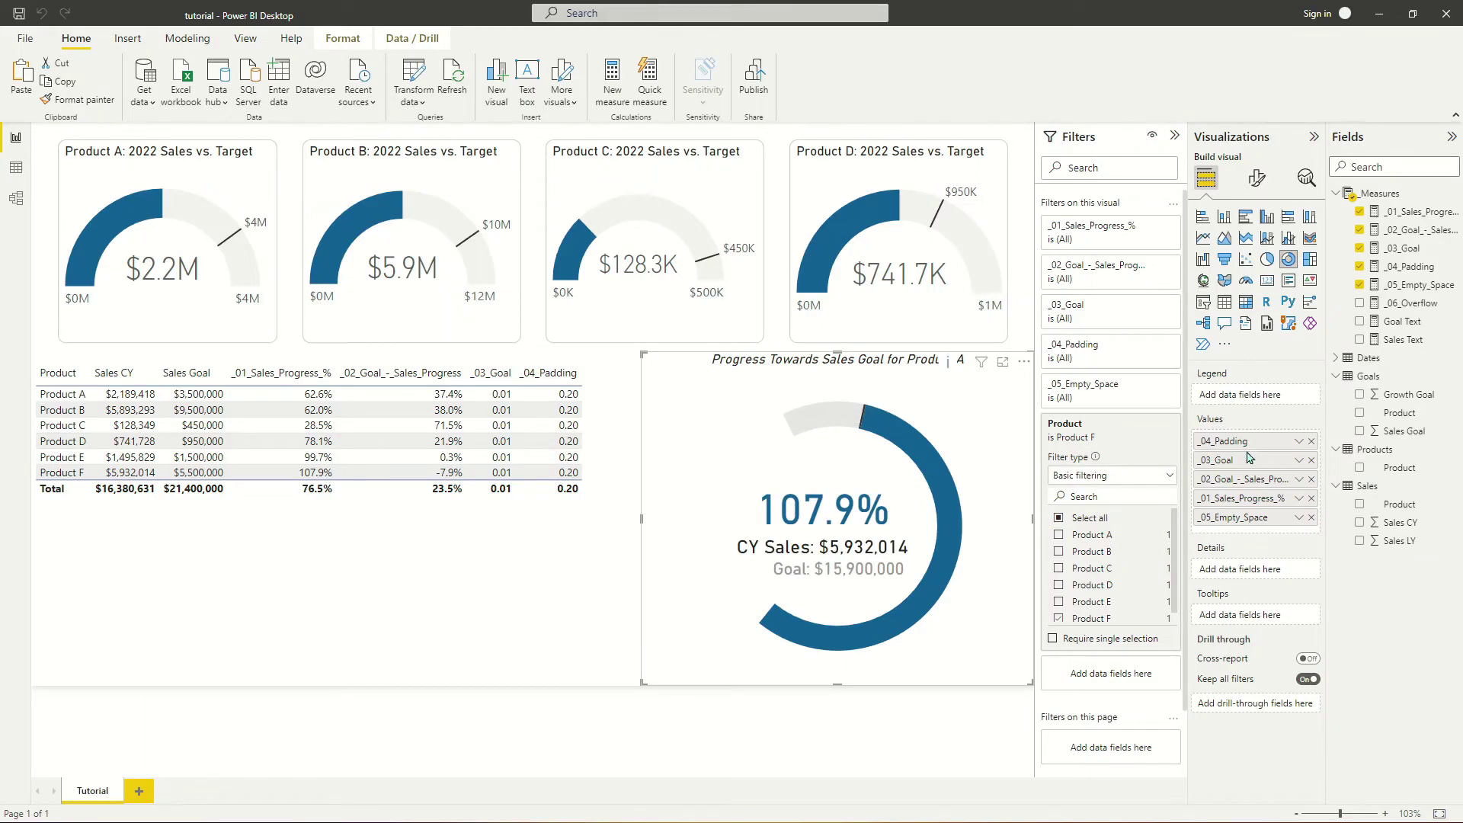
drag(1402, 303, 1289, 452)
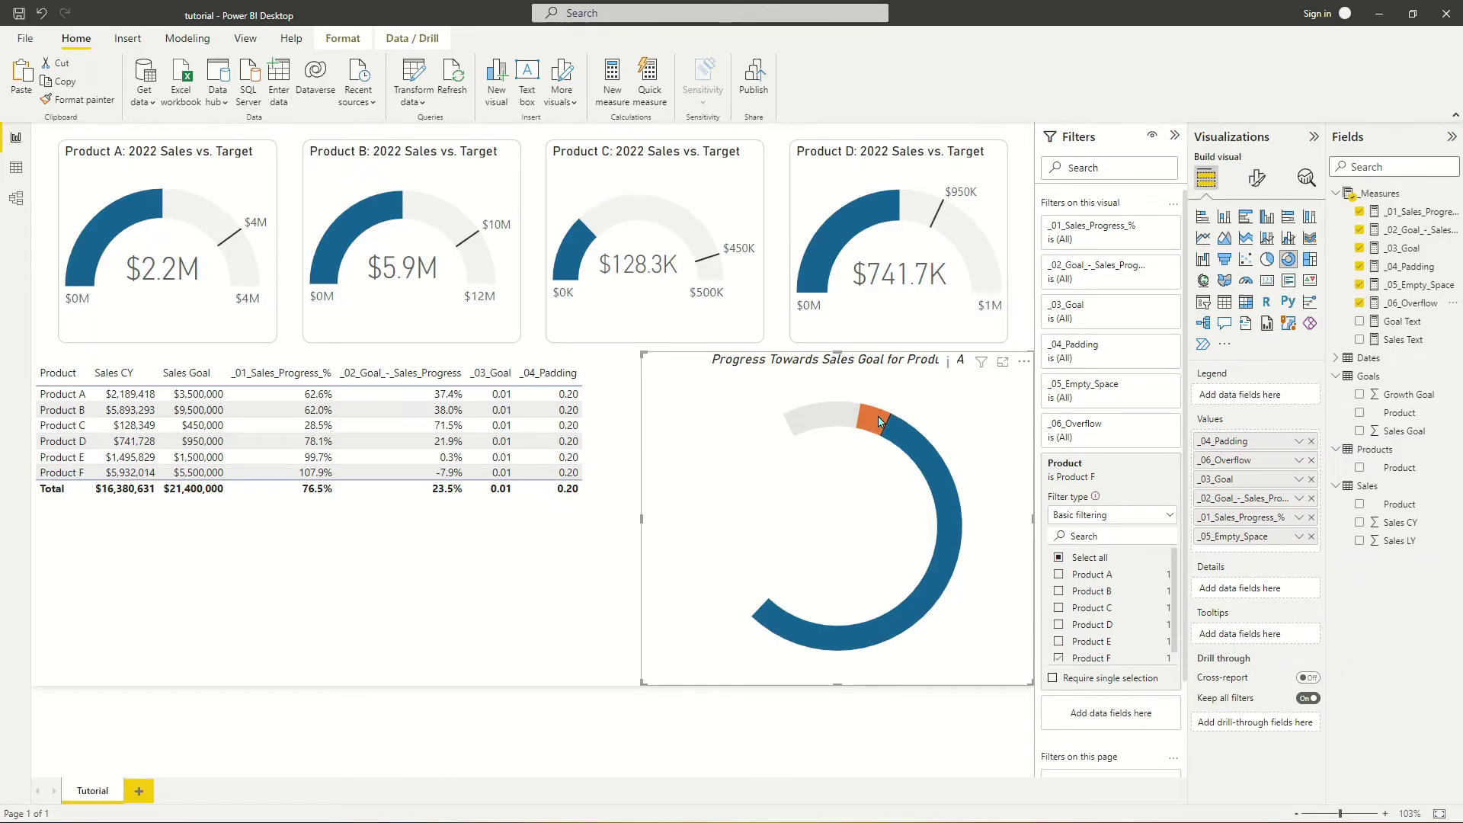
mouse_move(878, 421)
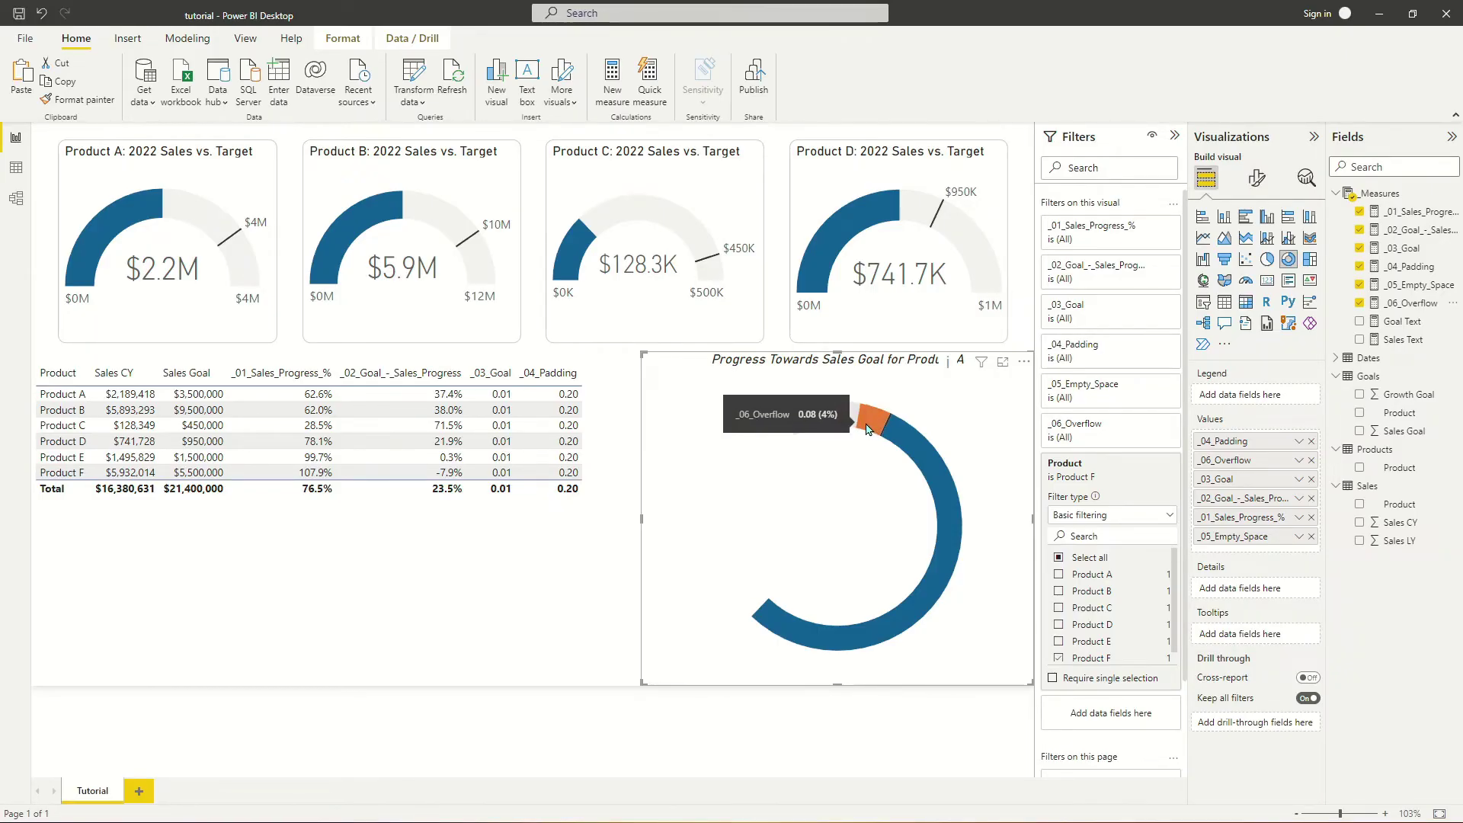
- Change the donut chart's _06_Overflow slice colour to a light blue
click(1254, 176)
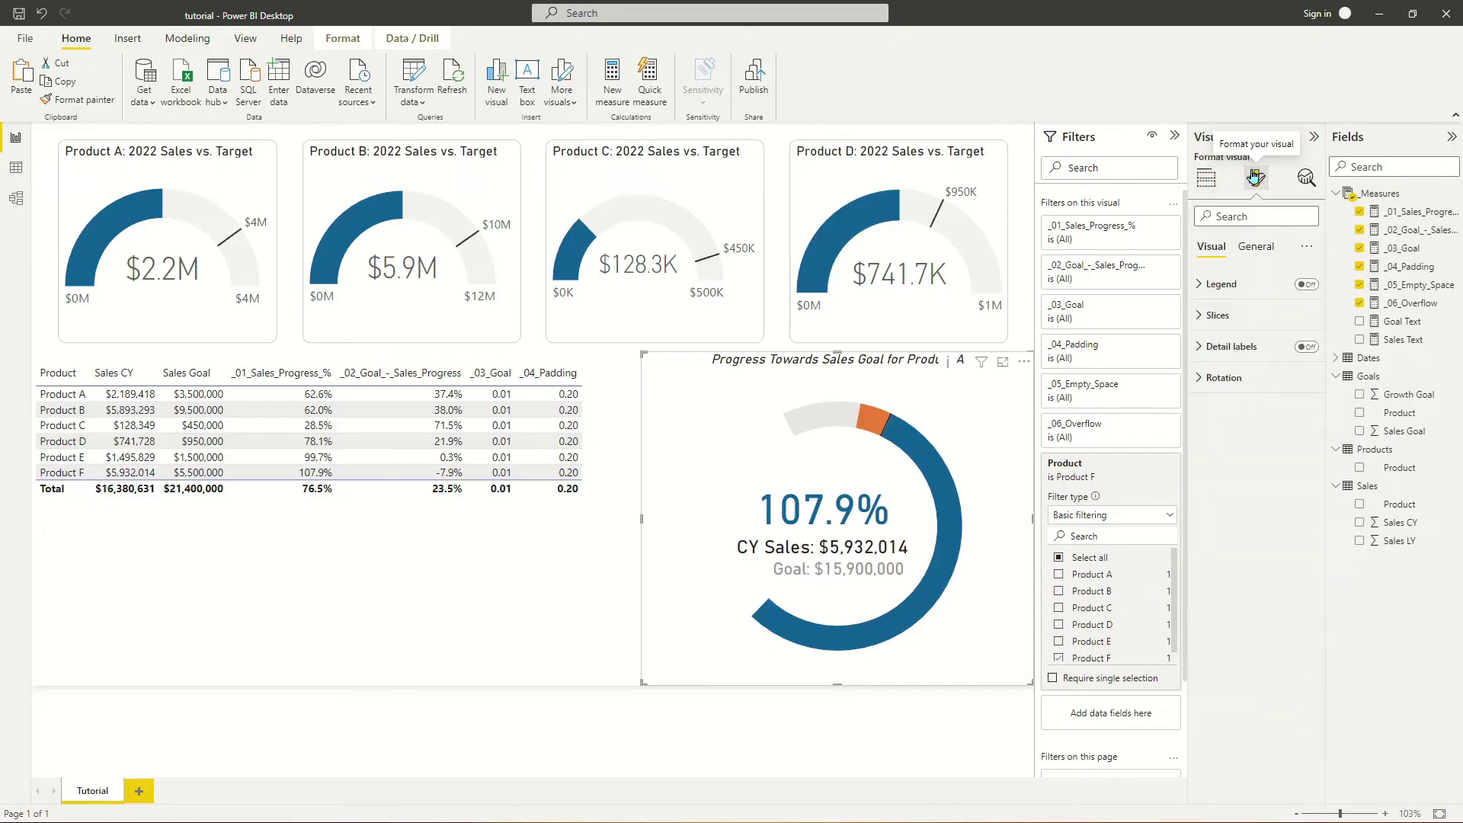
click(1215, 316)
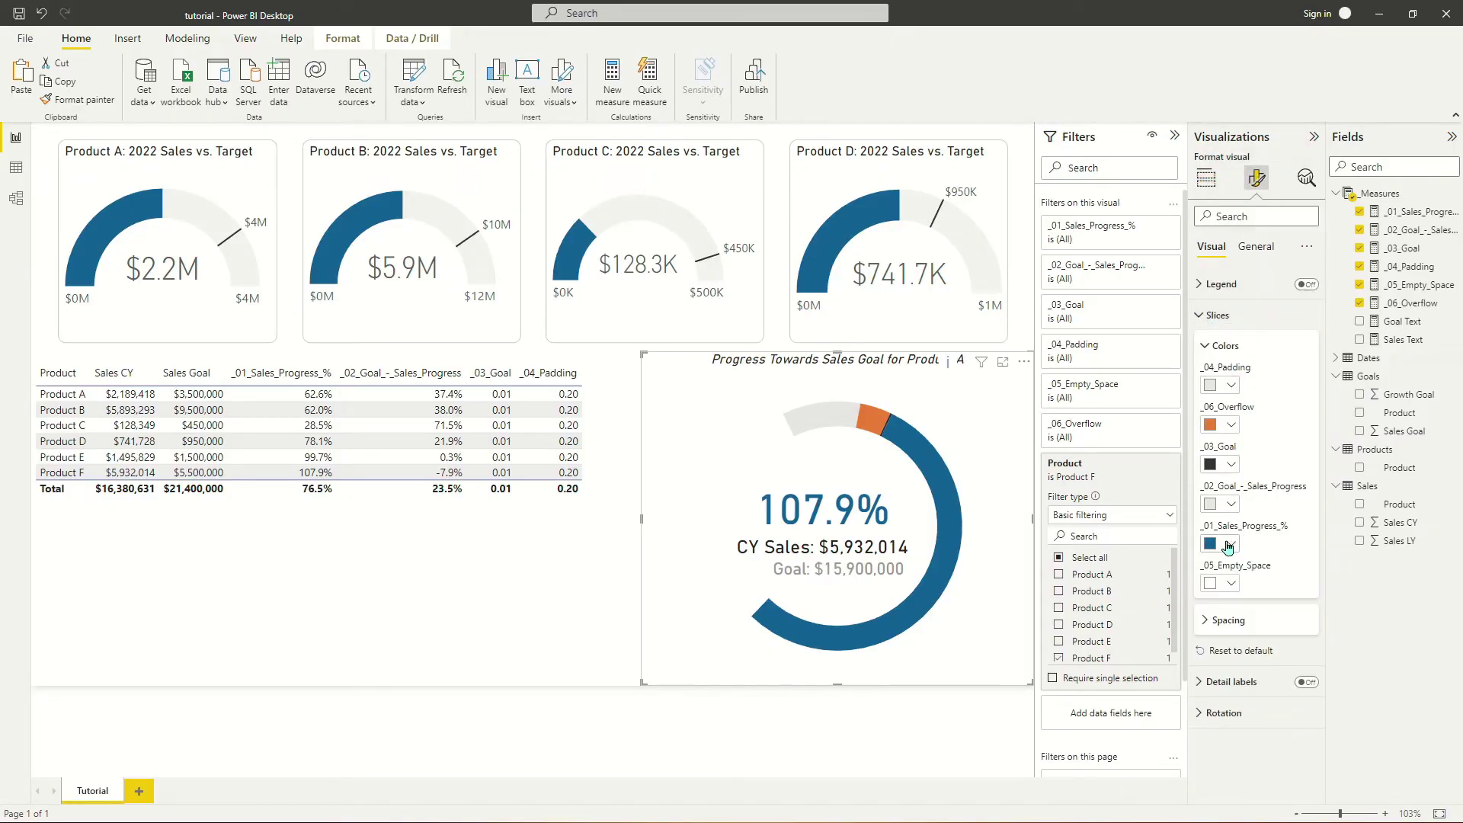
click(1224, 425)
click(1262, 512)
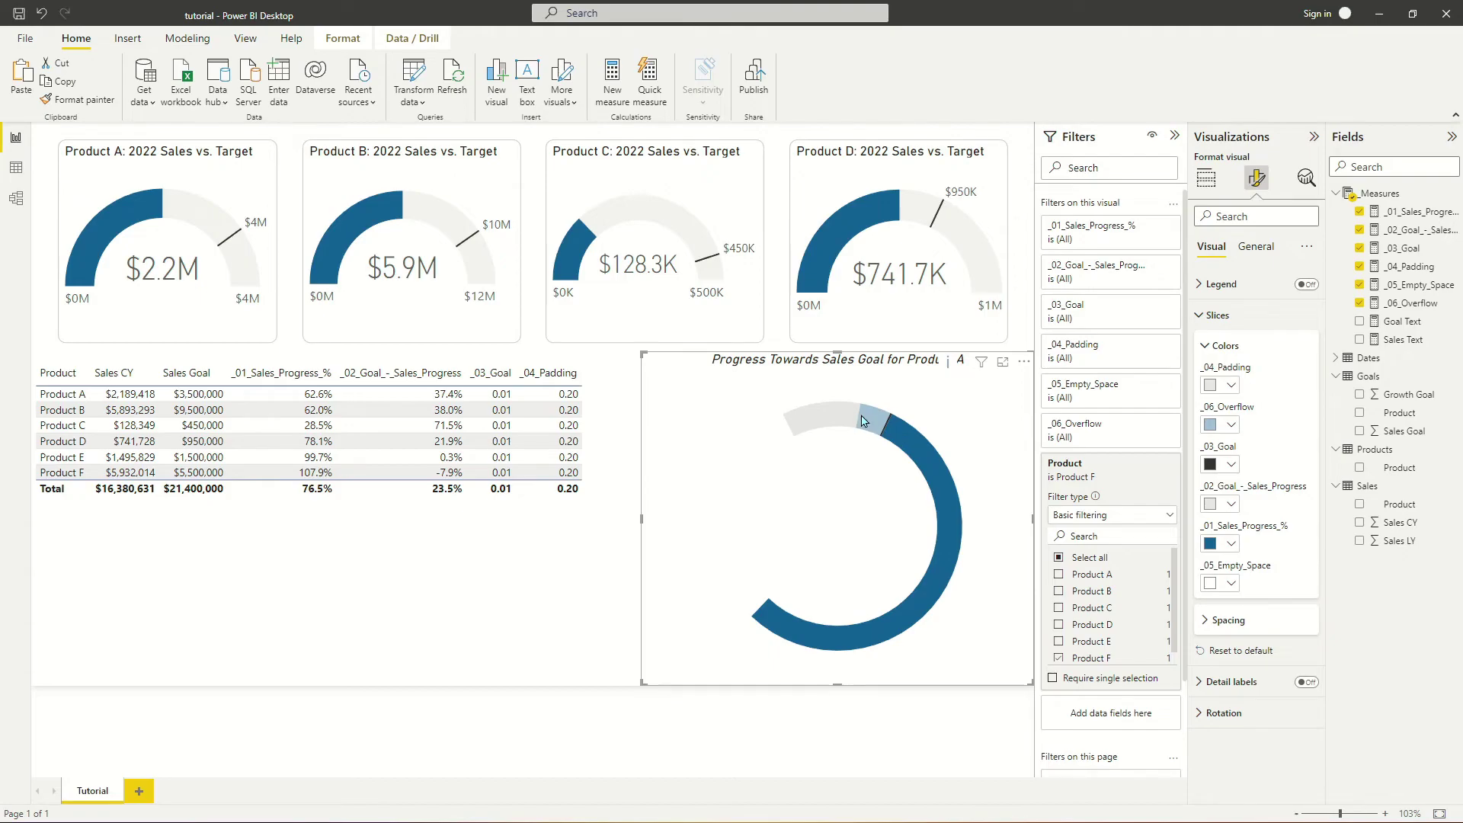
- Select the percentage, CY Sales and Goal text cards inside the donut together and nudge them slightly upward
click(608, 627)
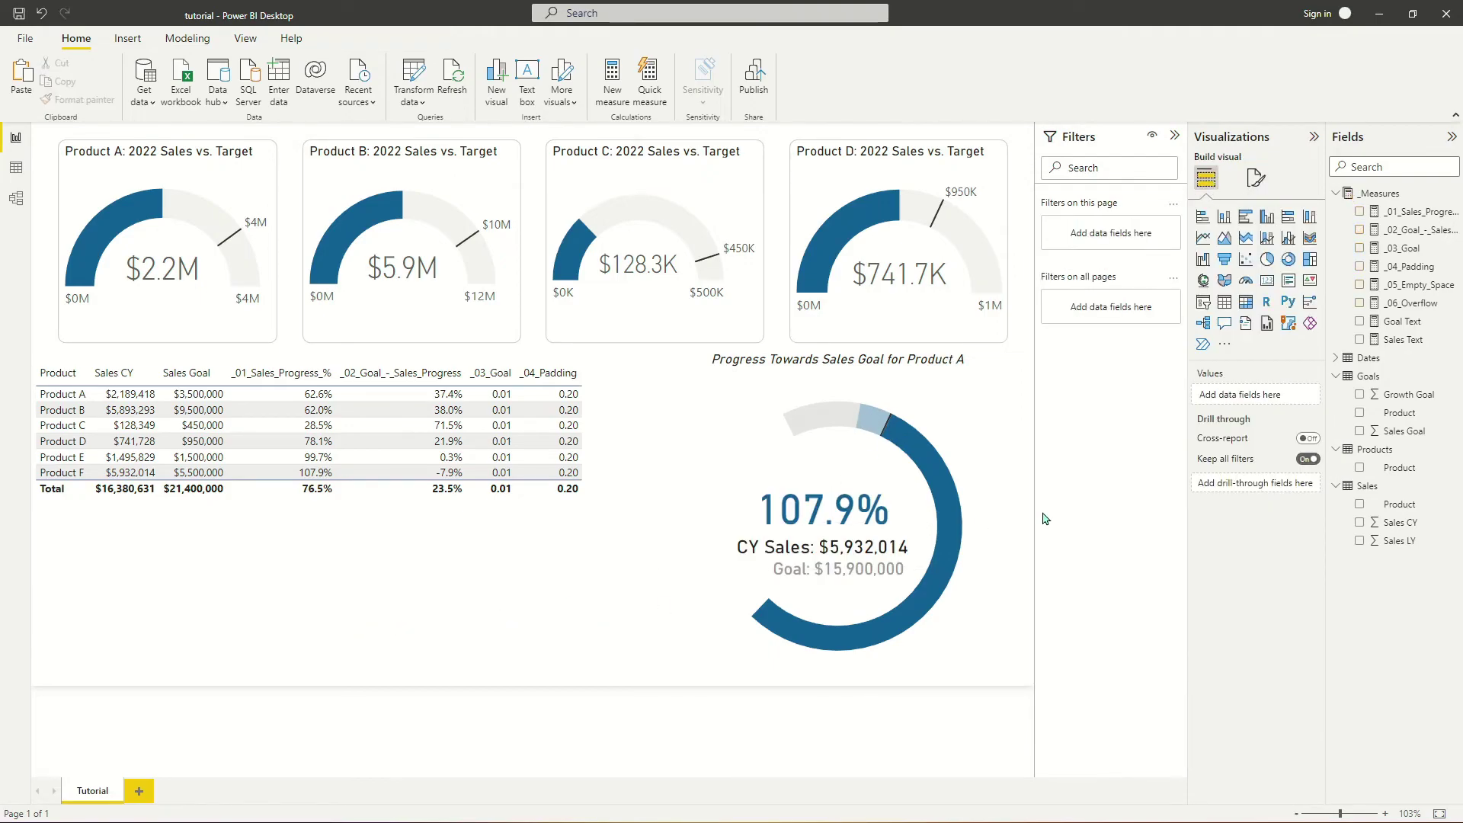
drag(613, 358, 1001, 641)
click(541, 614)
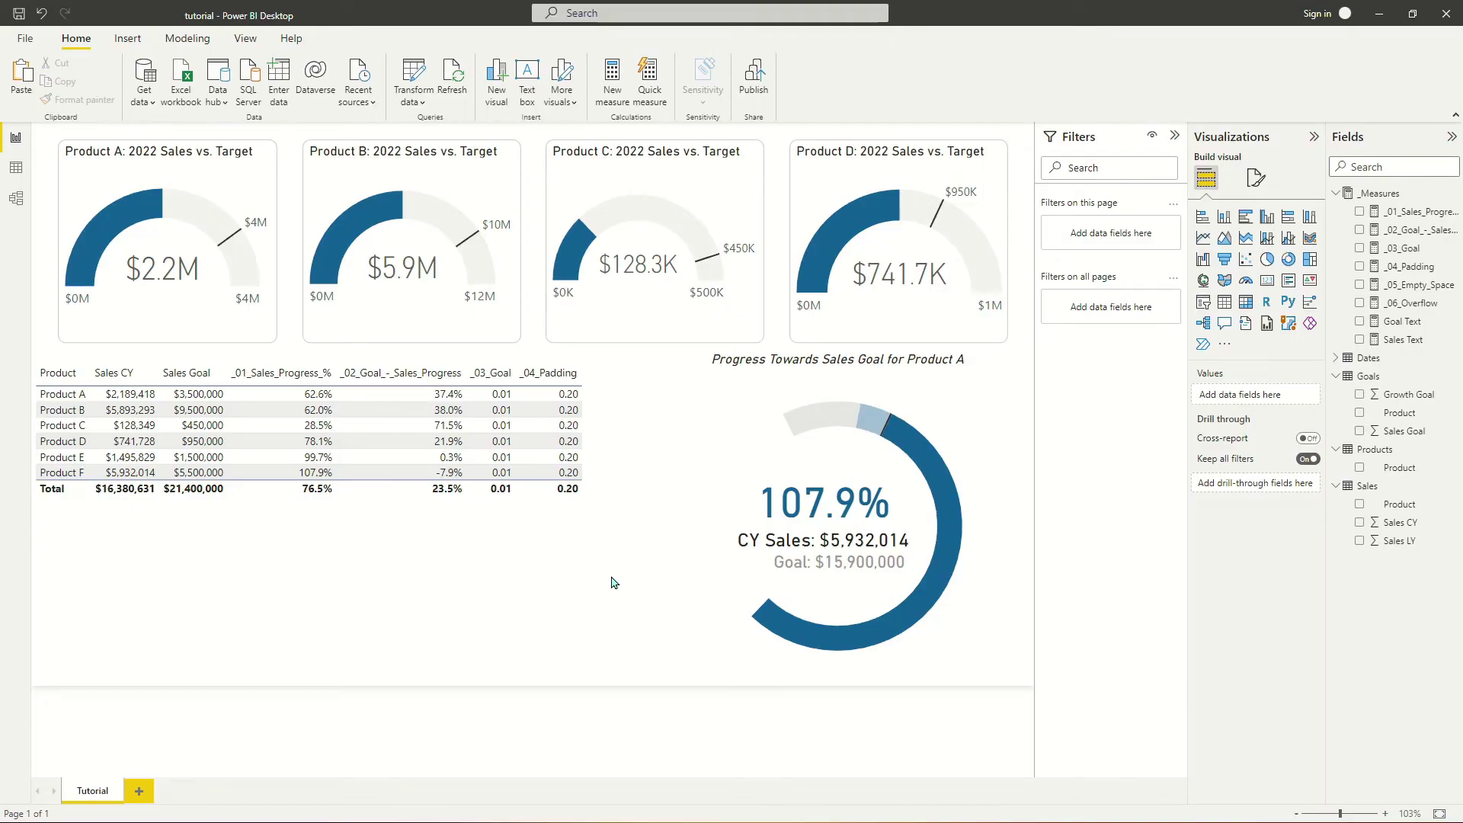
- Change the donut chart's title to "Progress Towards Sales Goal for Product F"
click(931, 381)
click(1257, 179)
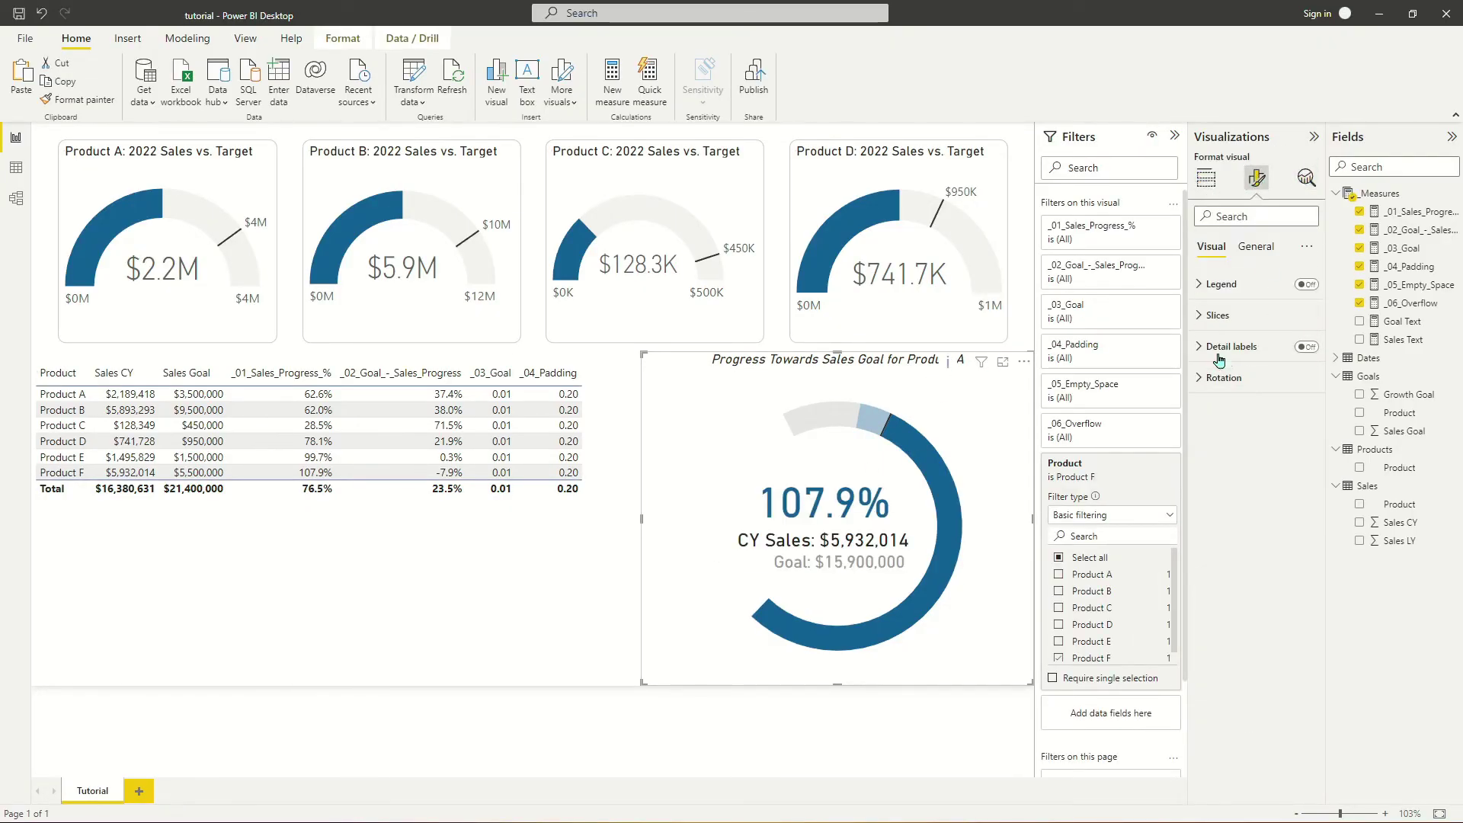
click(1242, 248)
click(1213, 315)
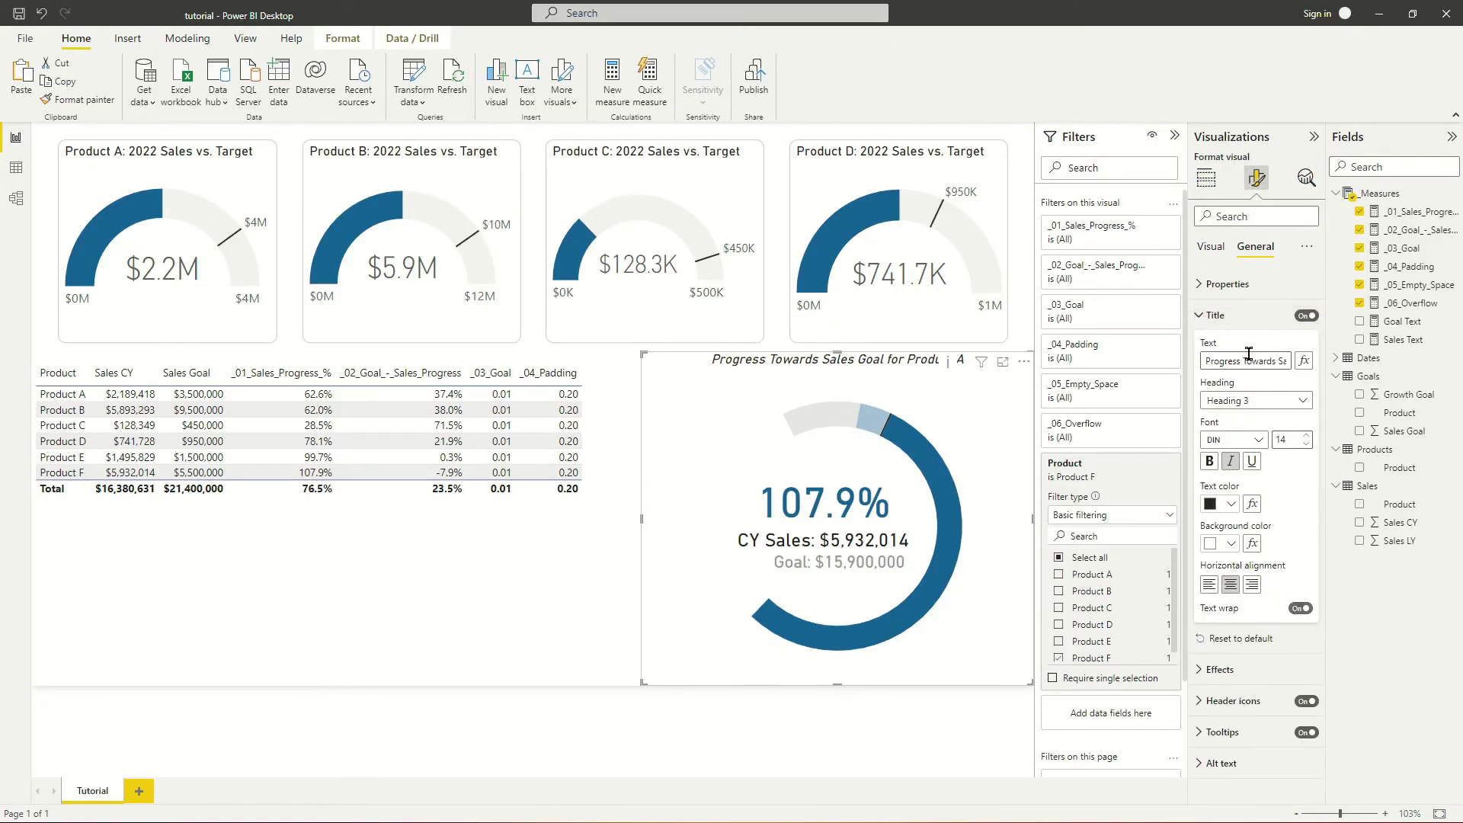
click(1260, 356)
key(BackSpace)
text(F)
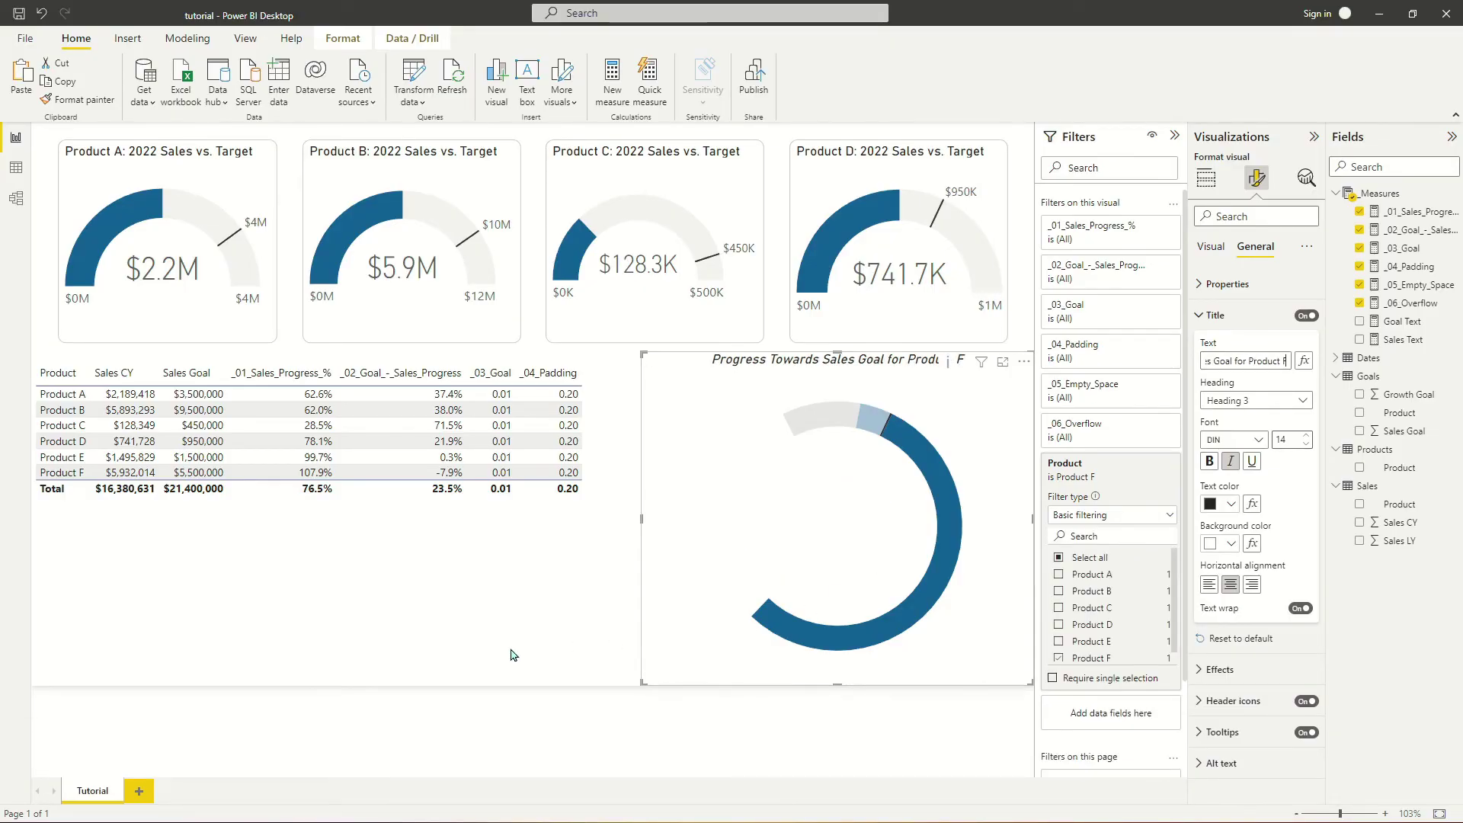
click(500, 667)
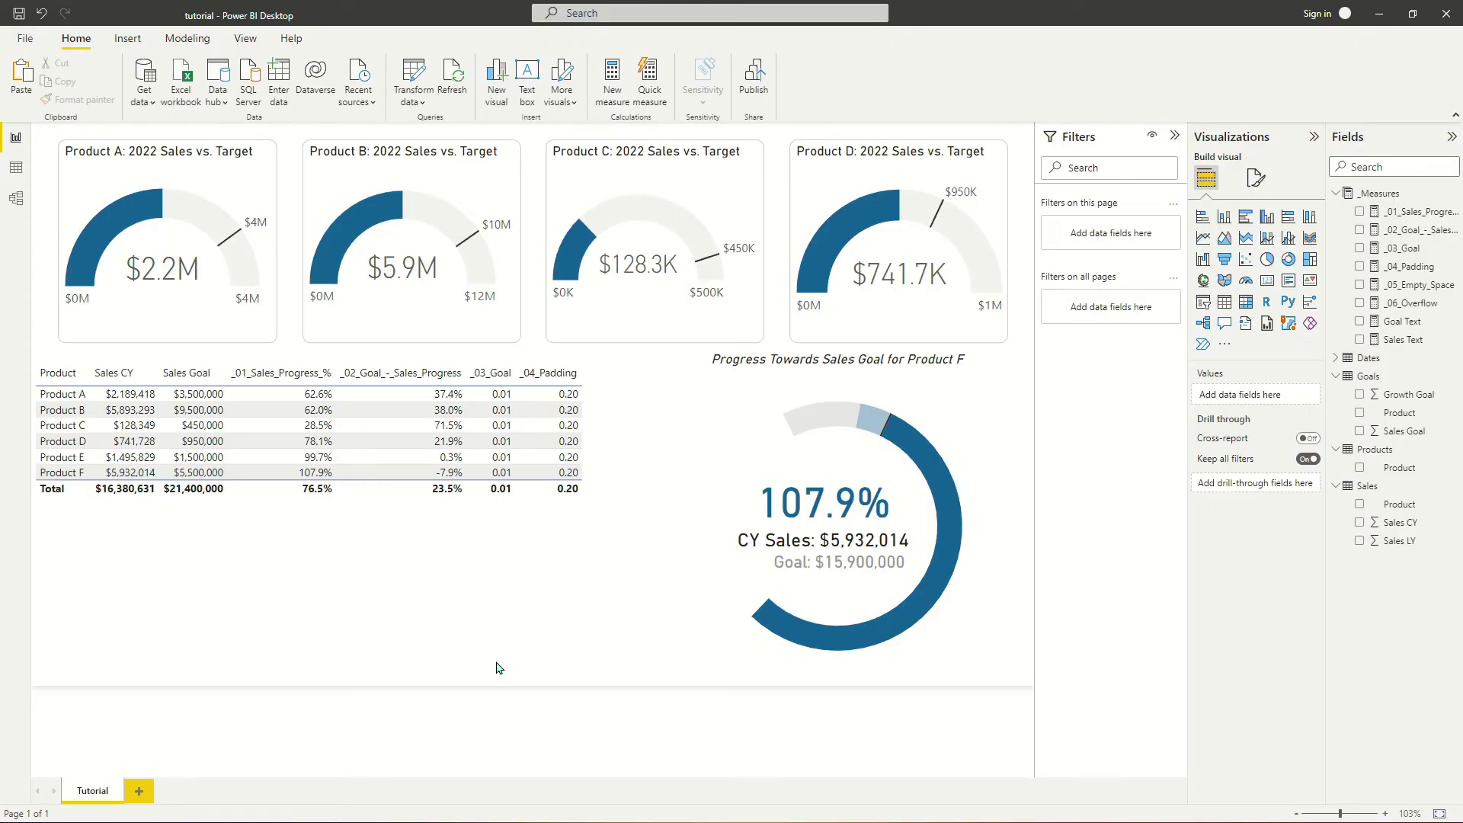